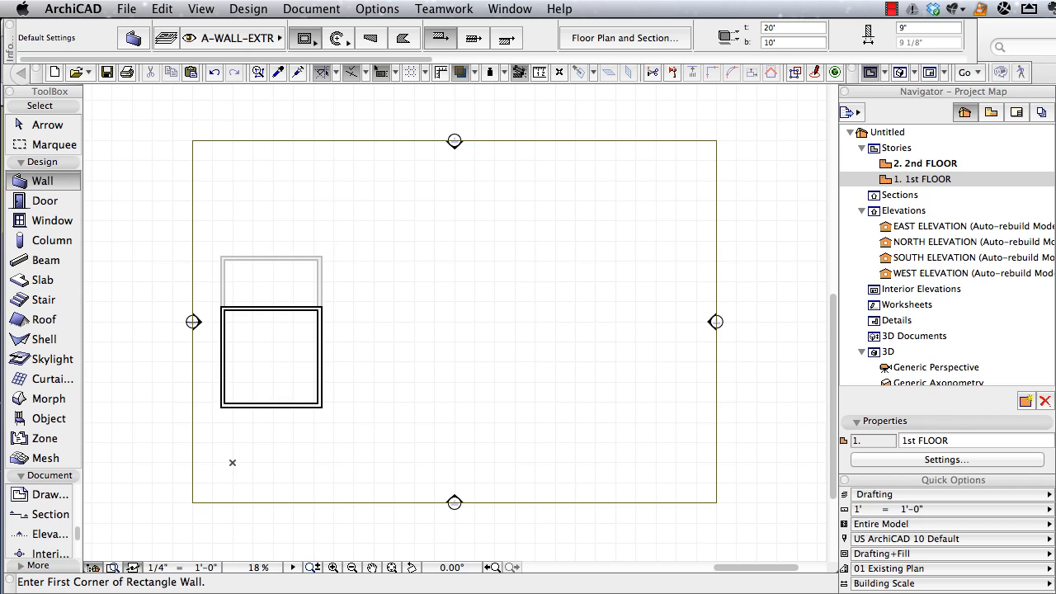
# Set the wall defaults to chained geometry and the A-WALL-INTR layer.
pyautogui.moveTo(306, 38); pyautogui.dragTo(345, 53)
pyautogui.click(236, 38)
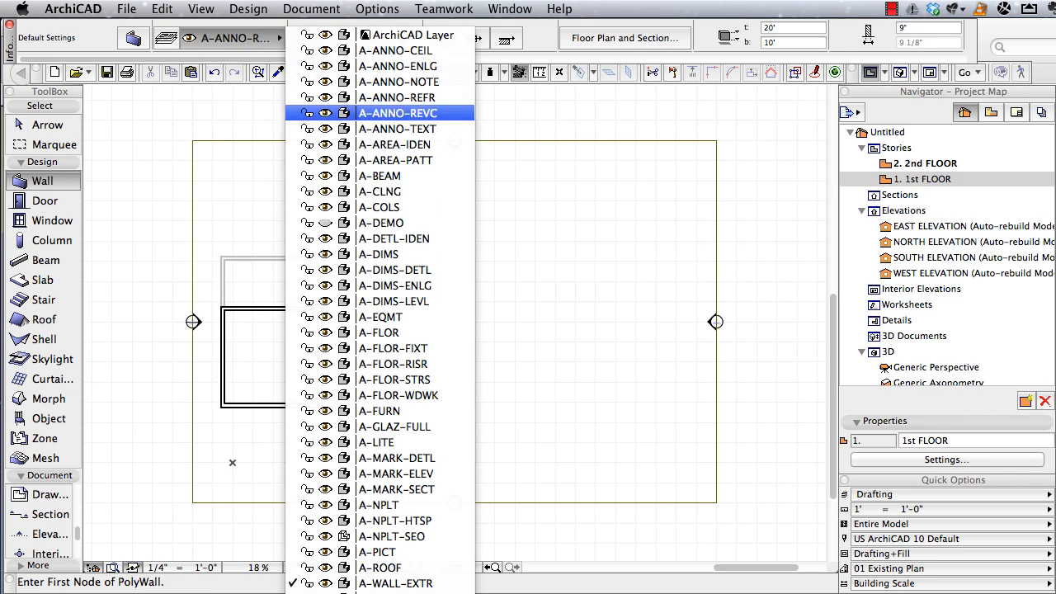
pyautogui.press('Down')
pyautogui.press('Down')
pyautogui.press('Down')
pyautogui.press('Down')
pyautogui.press('Down')
pyautogui.press('Down')
pyautogui.press('Down')
pyautogui.press('Down')
pyautogui.press('Down')
pyautogui.press('Down')
pyautogui.press('Down')
pyautogui.press('Down')
pyautogui.press('Down')
pyautogui.press('Down')
pyautogui.press('Down')
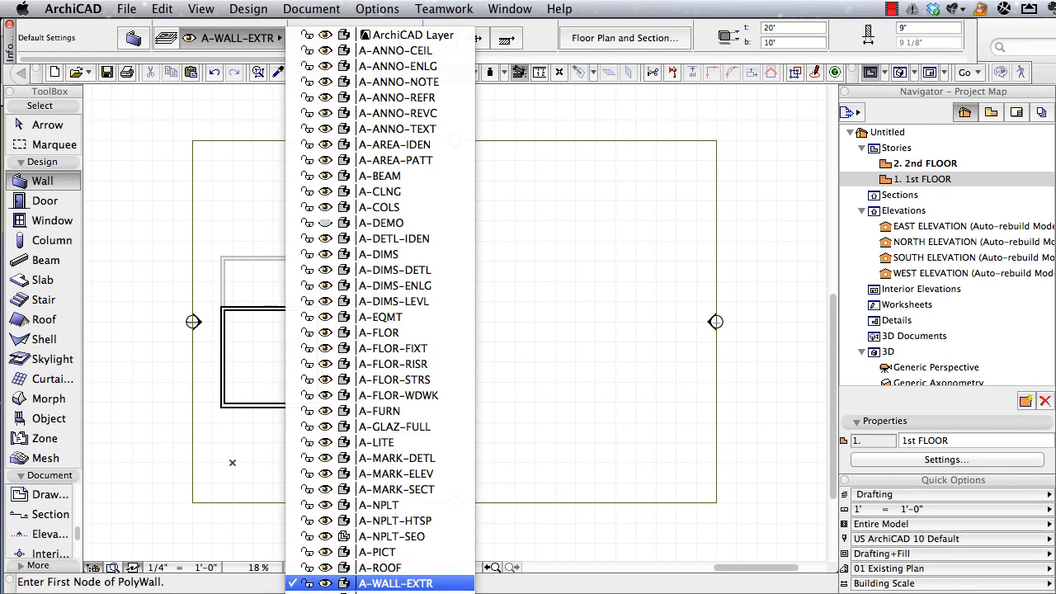
pyautogui.press('Return')
pyautogui.click(385, 9)
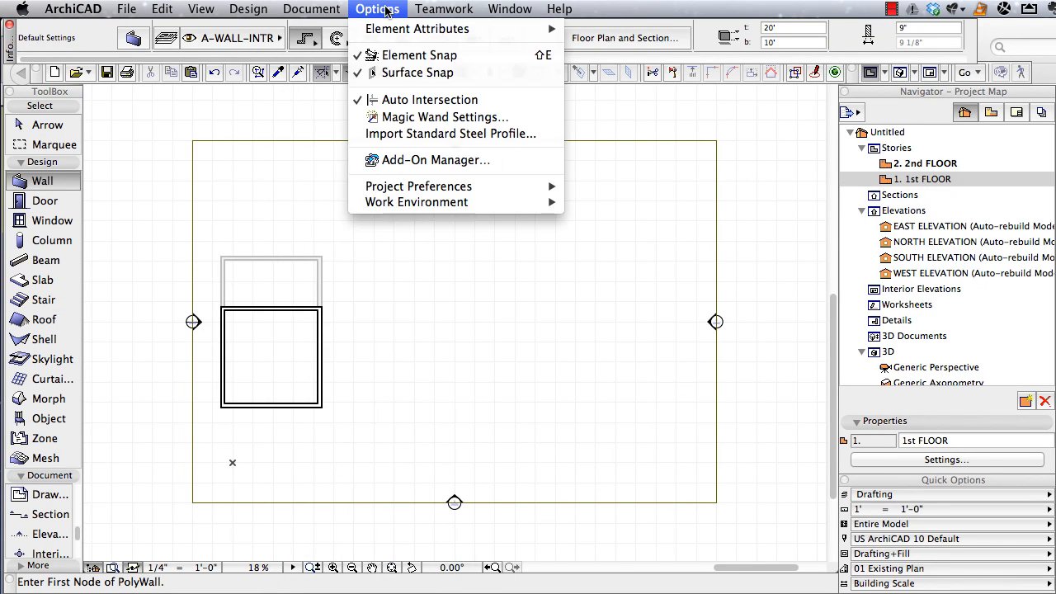
pyautogui.click(384, 9)
# Draw an L-shaped chain of interior walls on the 2nd floor from the west exterior wall to the south exterior wall.
pyautogui.scroll(5, 201, 351)
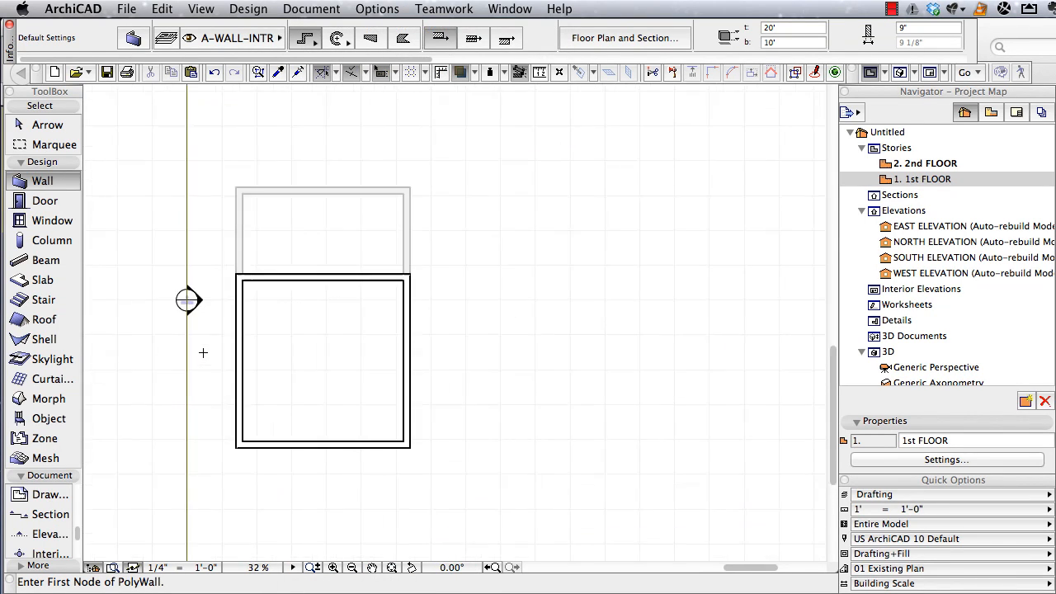
pyautogui.scroll(-5, 322, 328)
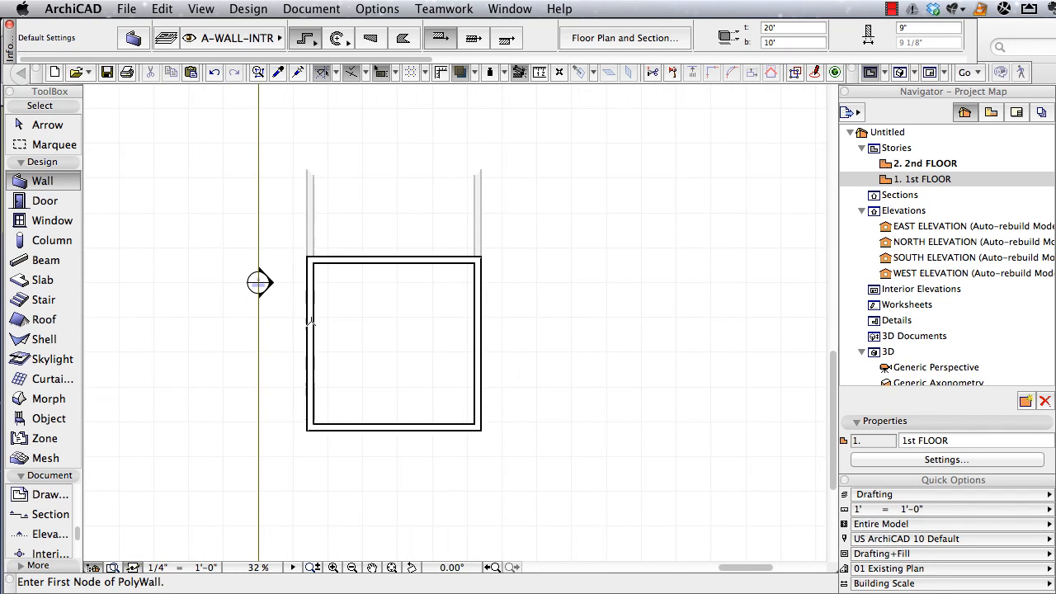
pyautogui.click(307, 317)
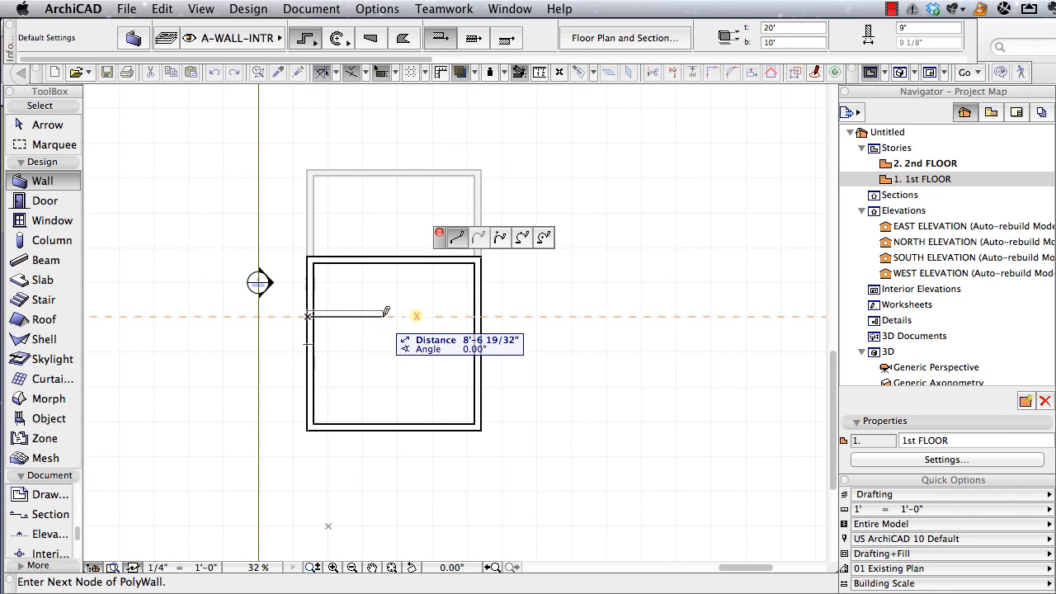
pyautogui.click(403, 316)
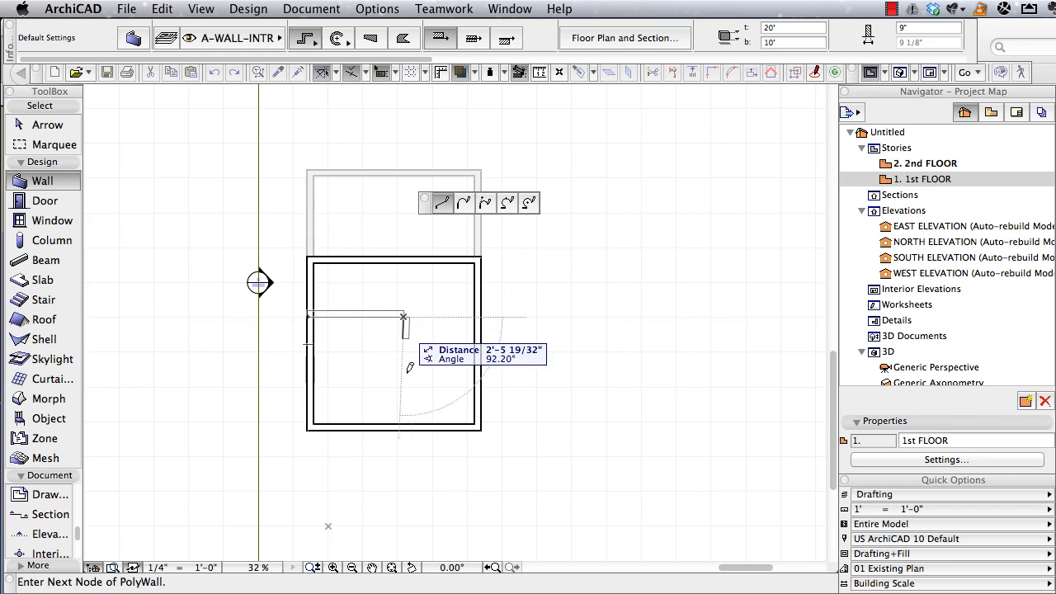
pyautogui.doubleClick(405, 418)
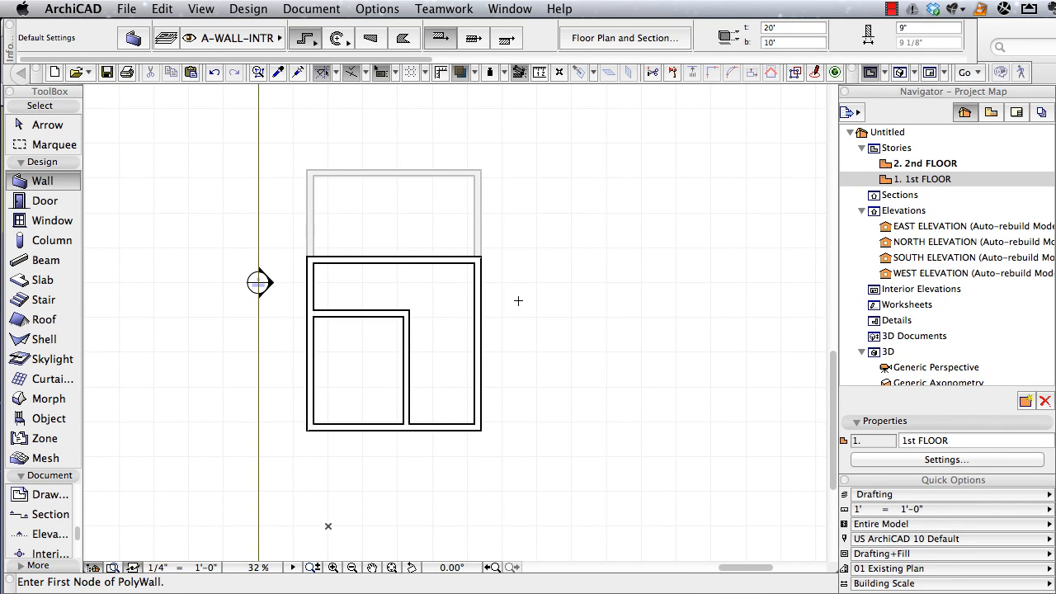
# Show the model in 3D as an axonometry and view it from a corner above.
pyautogui.press('F3')
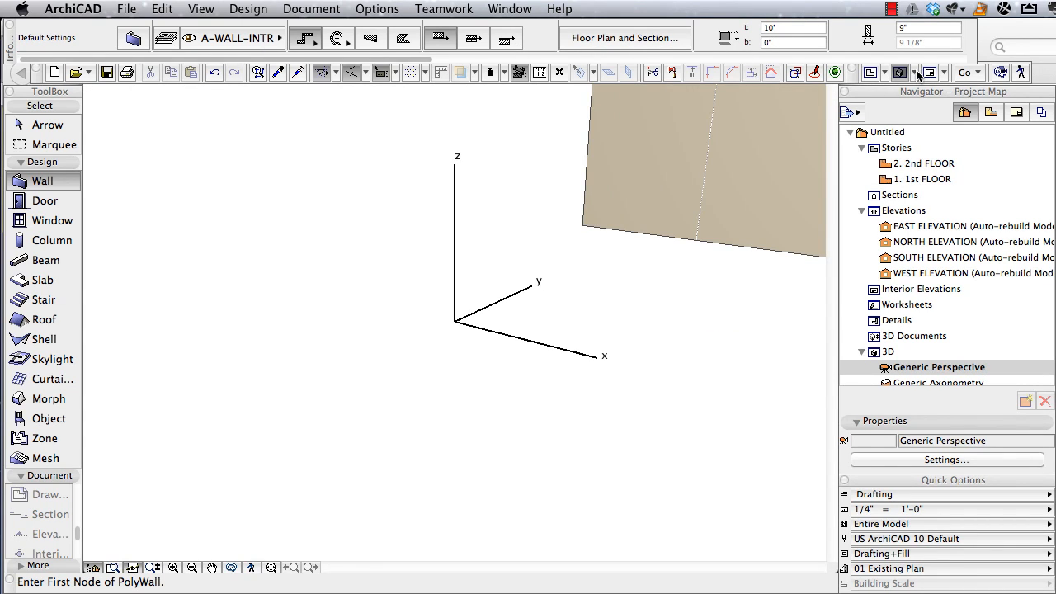
pyautogui.click(918, 74)
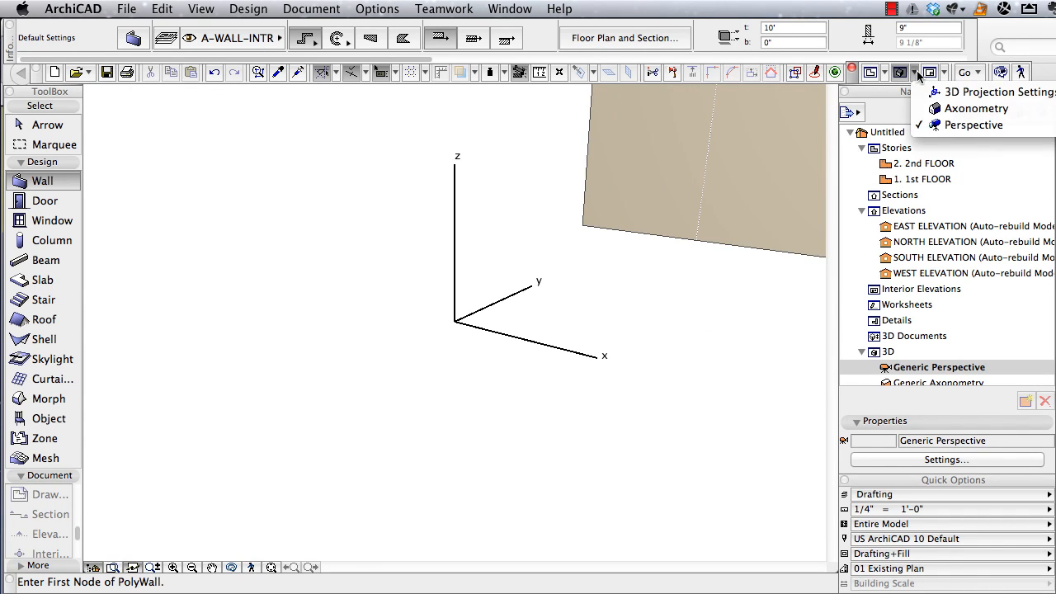
pyautogui.click(955, 111)
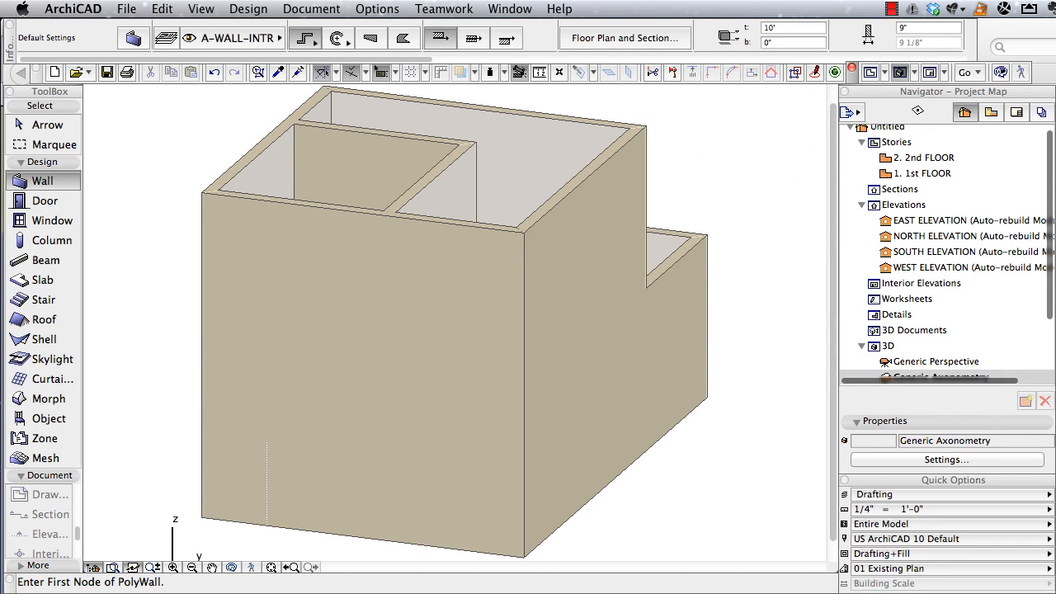
pyautogui.keyDown('shift'); pyautogui.moveTo(770, 172); pyautogui.dragTo(679, 258, button='middle'); pyautogui.keyUp('shift')
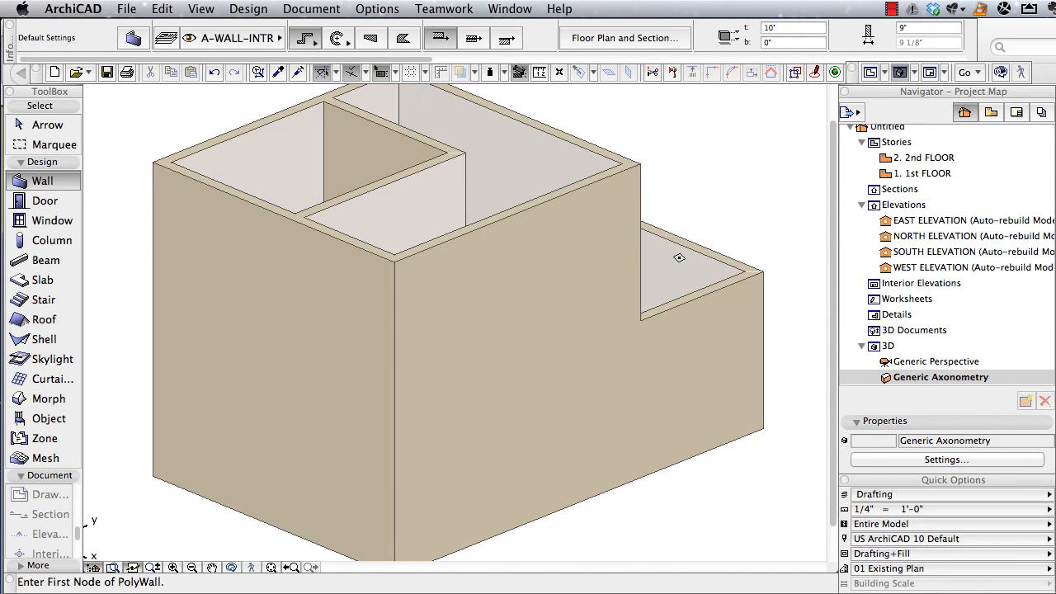
# Examine the upper and lower exterior walls on the stepped side by selecting both, and look down into the 2nd-floor rooms.
pyautogui.keyDown('shift'); pyautogui.click(552, 286); pyautogui.keyUp('shift')
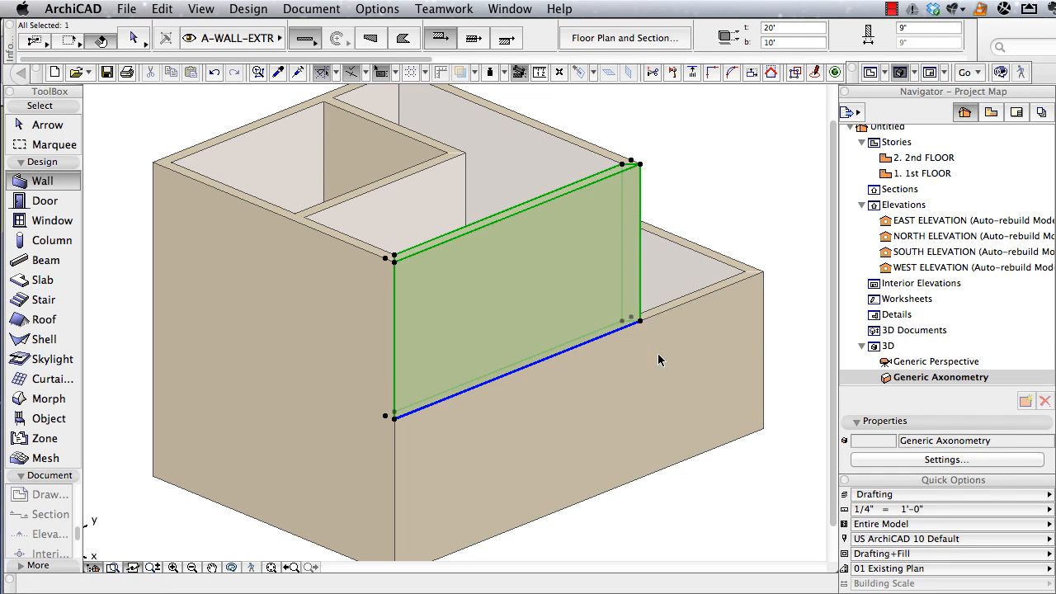
pyautogui.keyDown('shift'); pyautogui.click(668, 349); pyautogui.keyUp('shift')
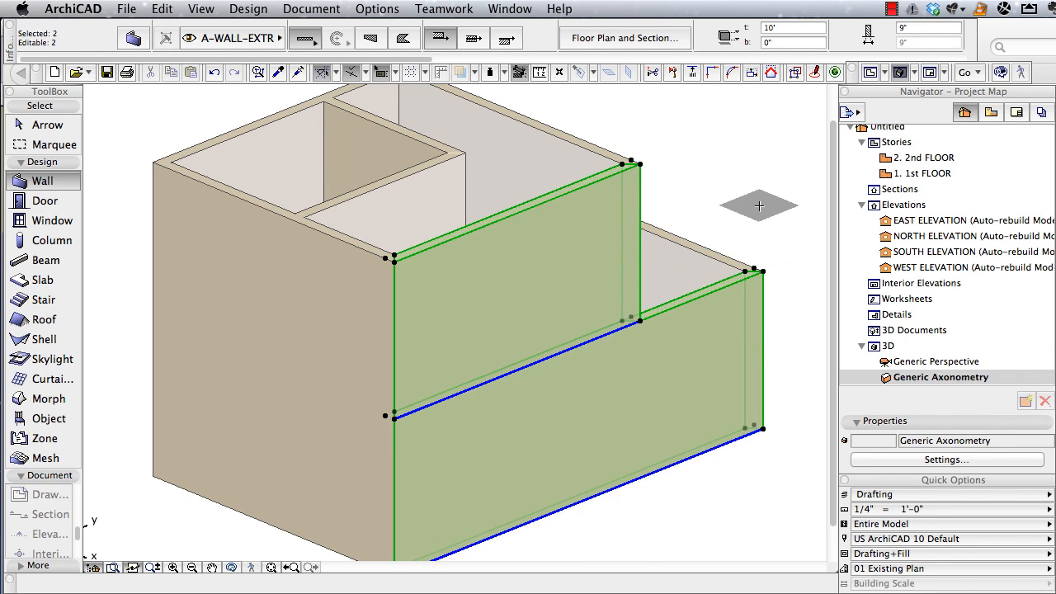
pyautogui.press('Escape')
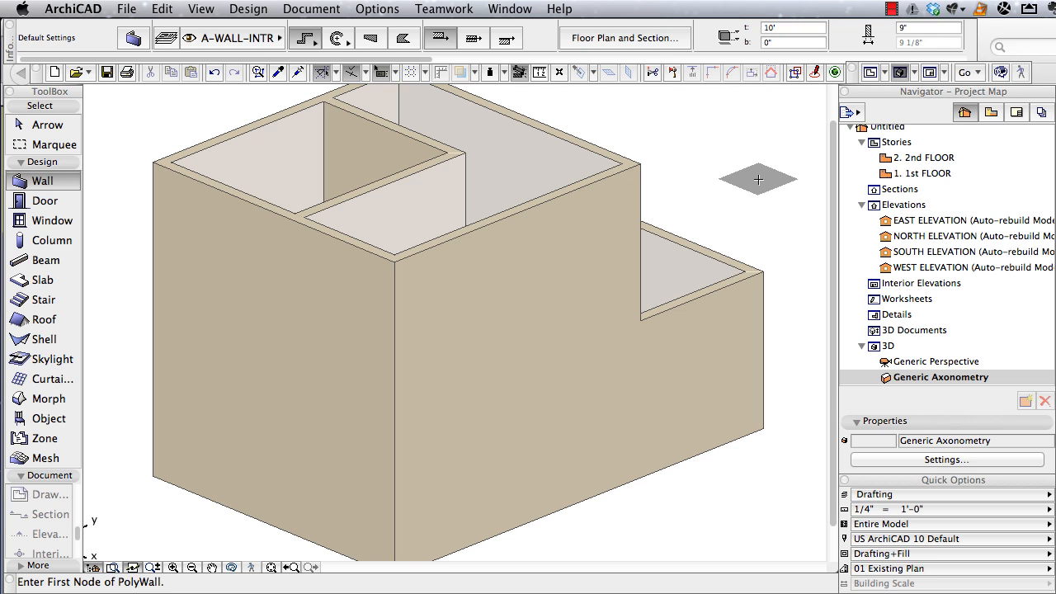
pyautogui.keyDown('shift'); pyautogui.moveTo(758, 179); pyautogui.dragTo(745, 236, button='middle'); pyautogui.keyUp('shift')
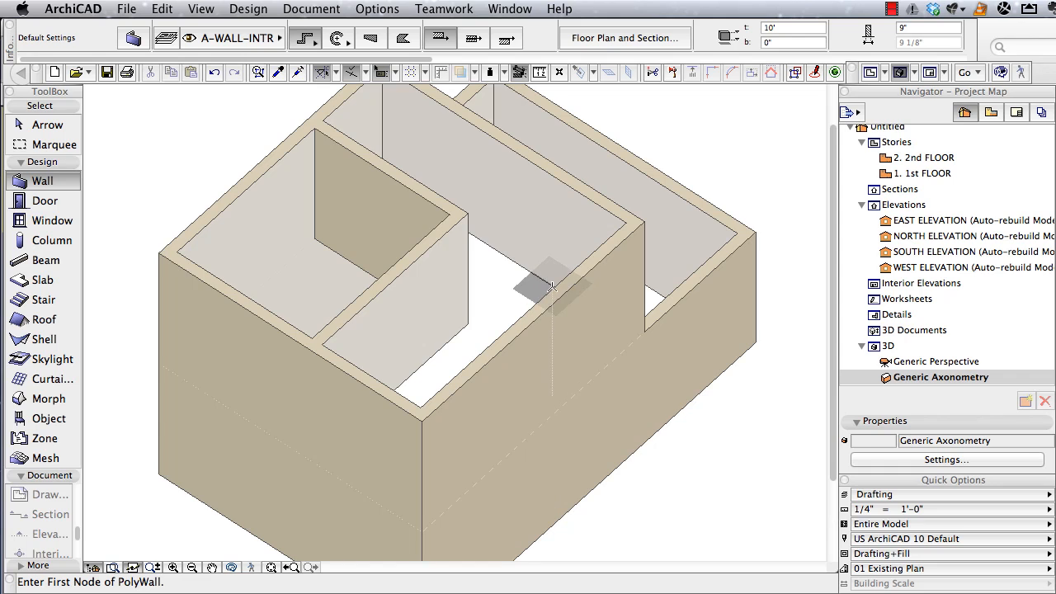
# Draw a rectangular slab on the A-FLOR layer across the 2nd floor between the exterior walls and check it in 3D.
pyautogui.press('F2')
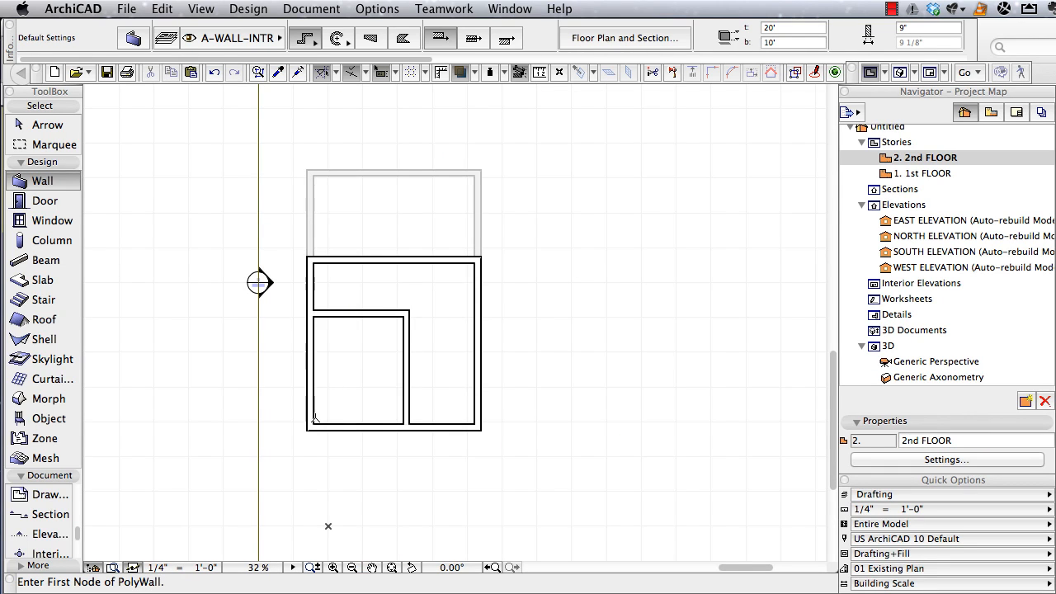
pyautogui.click(43, 281)
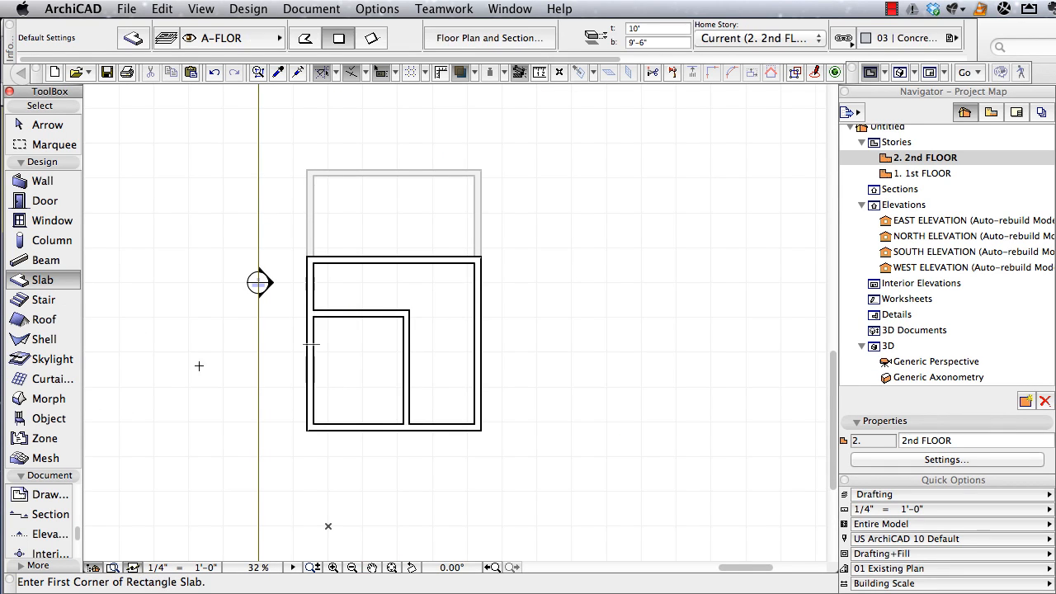
pyautogui.click(314, 423)
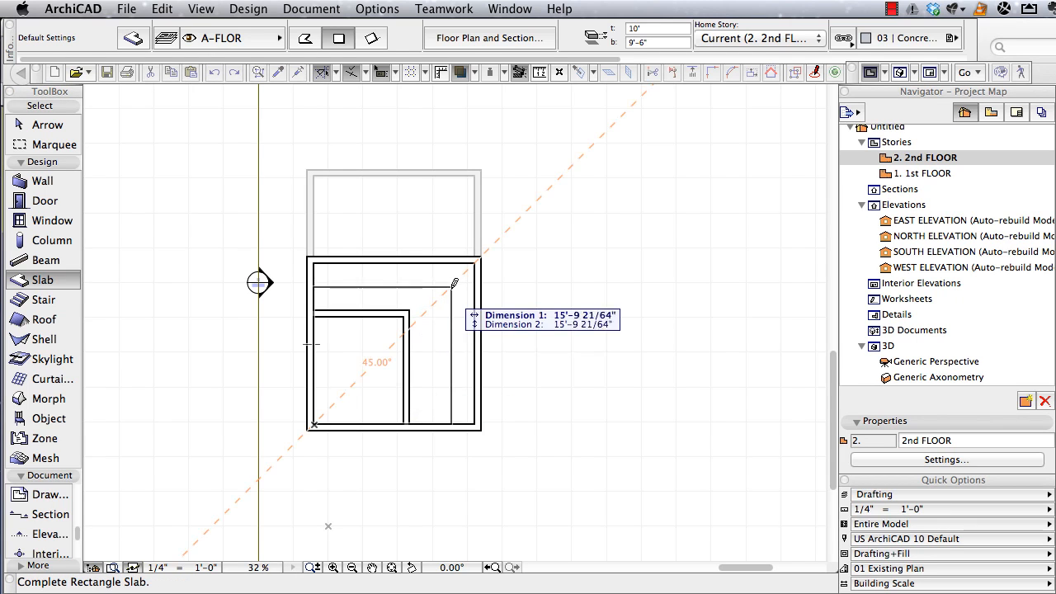
pyautogui.click(477, 258)
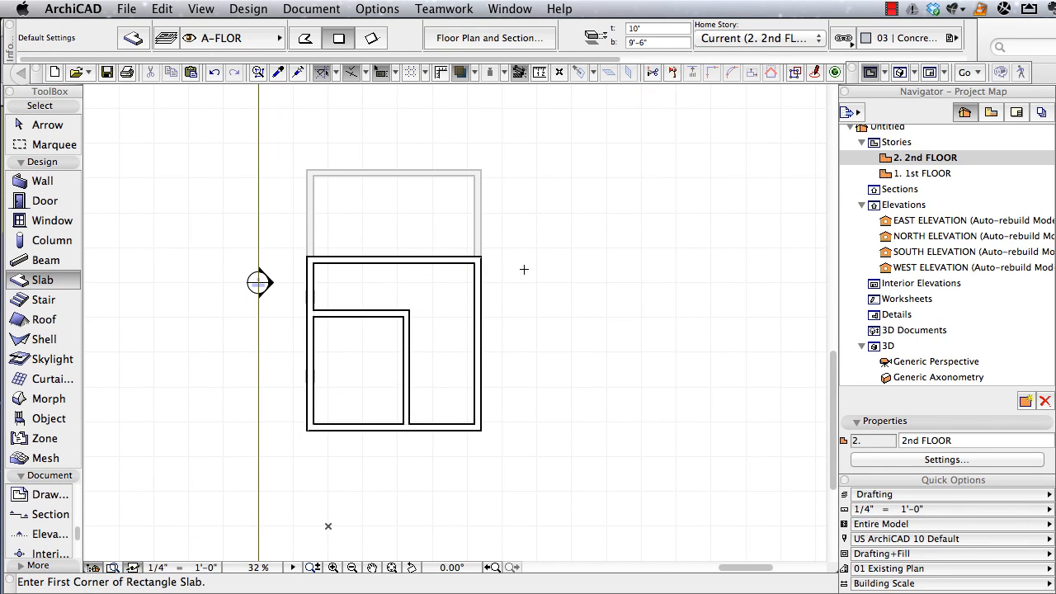
pyautogui.press('F3')
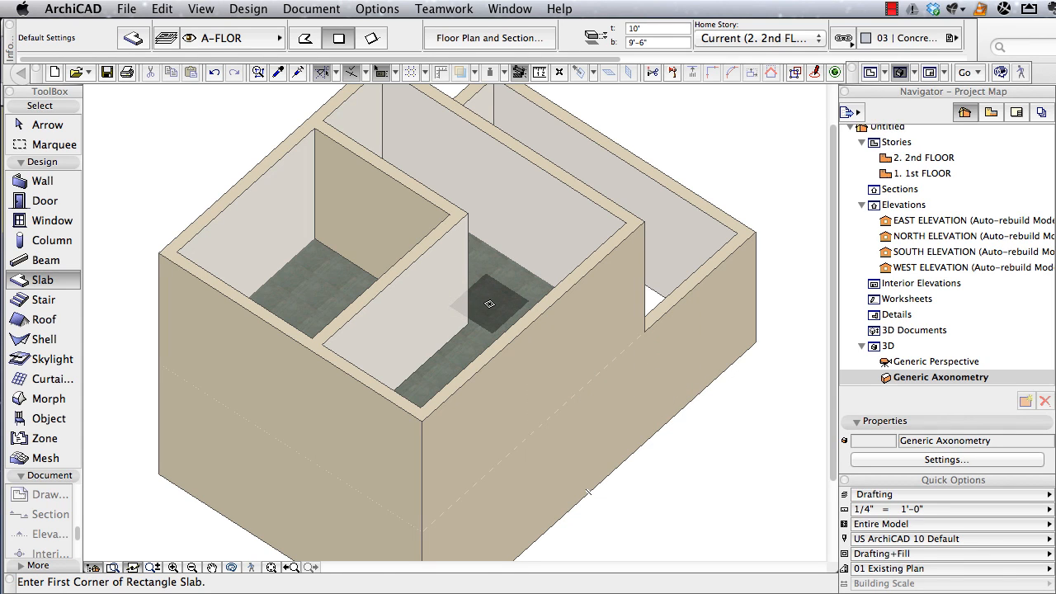
# Enclose the whole building on the floor plan, including the 1st-floor outline, in a rectangular marquee covering all stories.
pyautogui.press('F2')
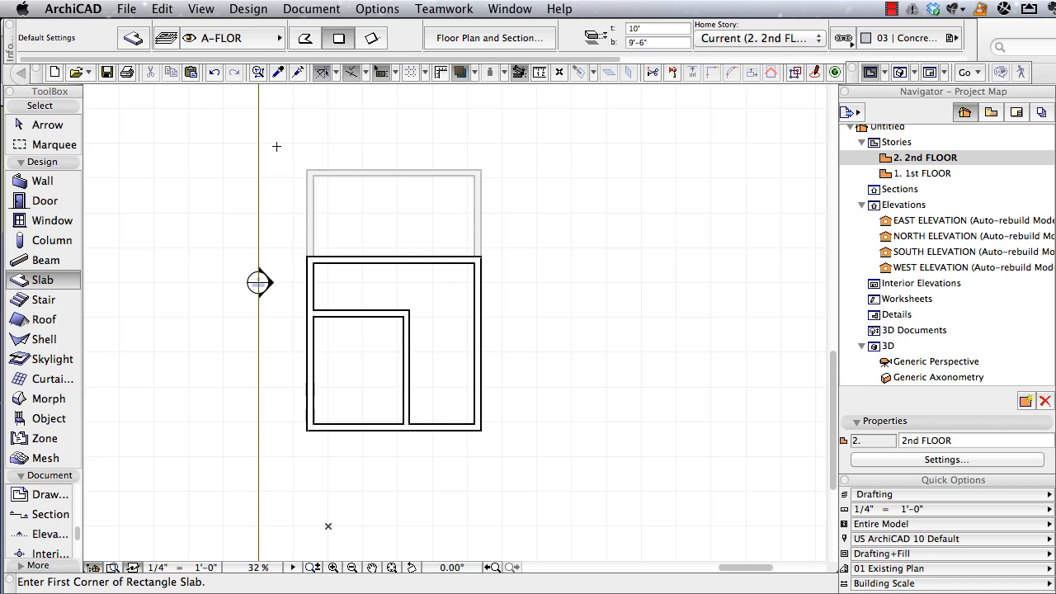
pyautogui.click(53, 145)
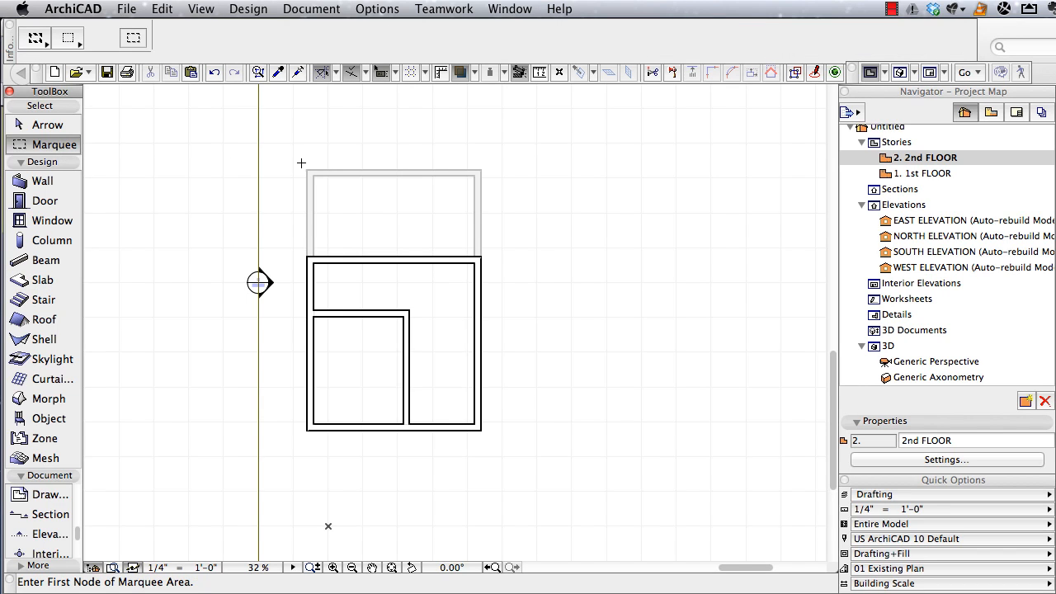
pyautogui.click(297, 156)
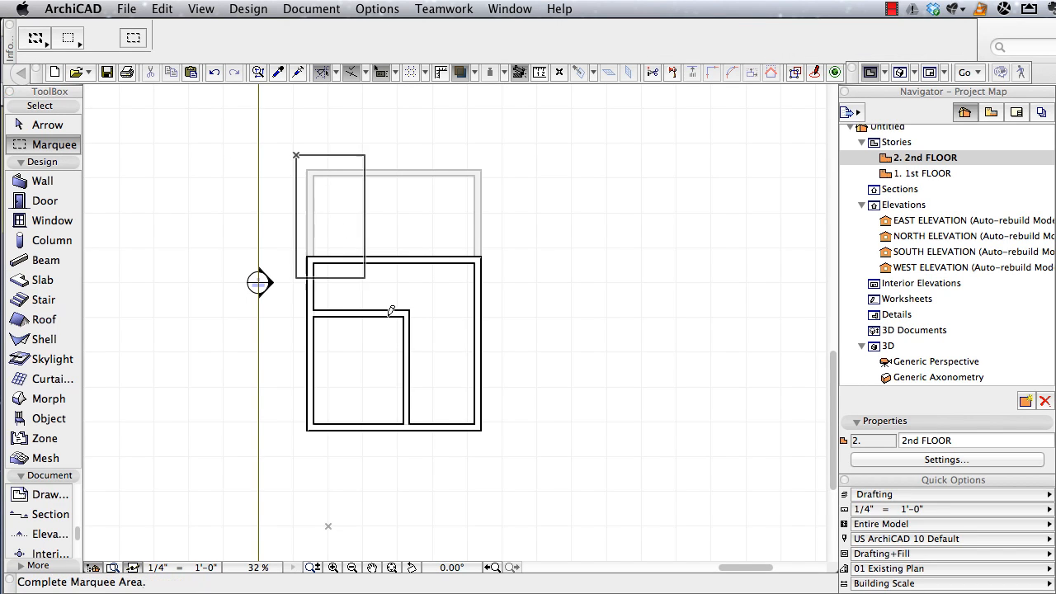
pyautogui.click(497, 451)
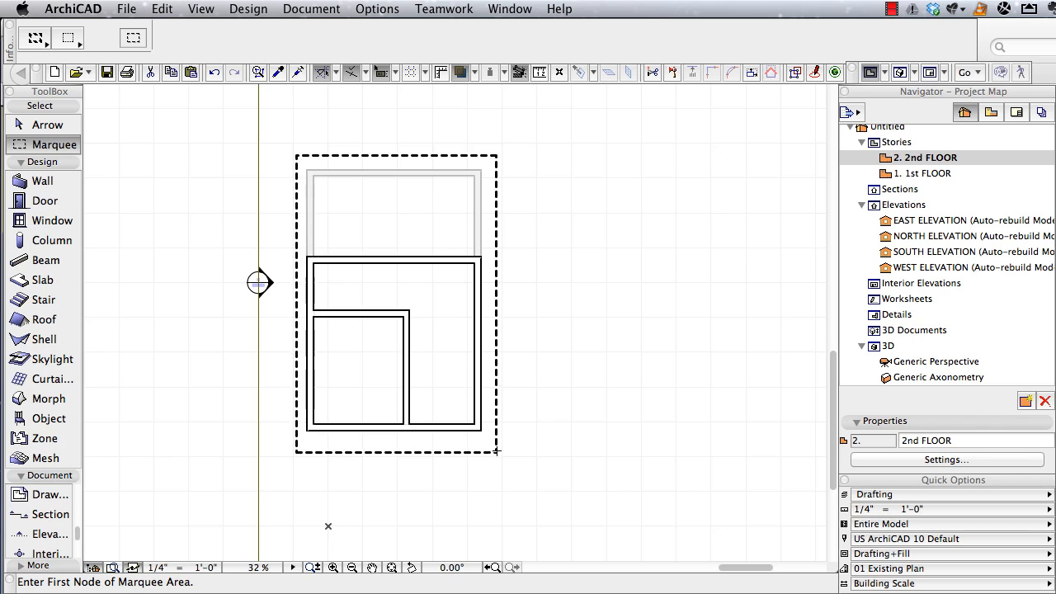
pyautogui.click(43, 46)
pyautogui.click(81, 58)
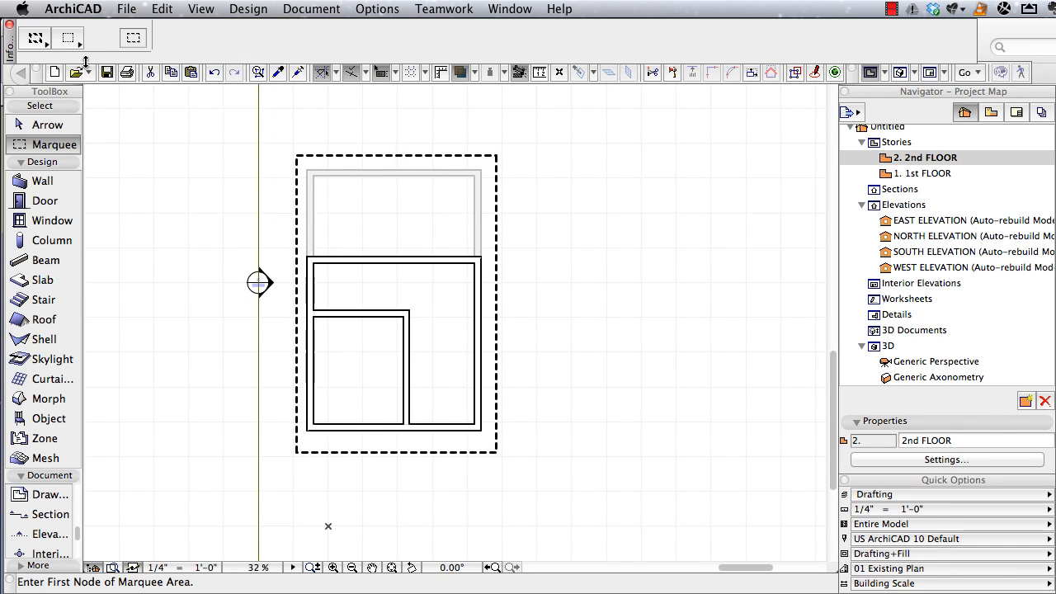
# Multiply the marquee contents by dragging 2 copies horizontally to the east at 25' increments, and clear the selection and marquee.
pyautogui.rightClick(199, 107)
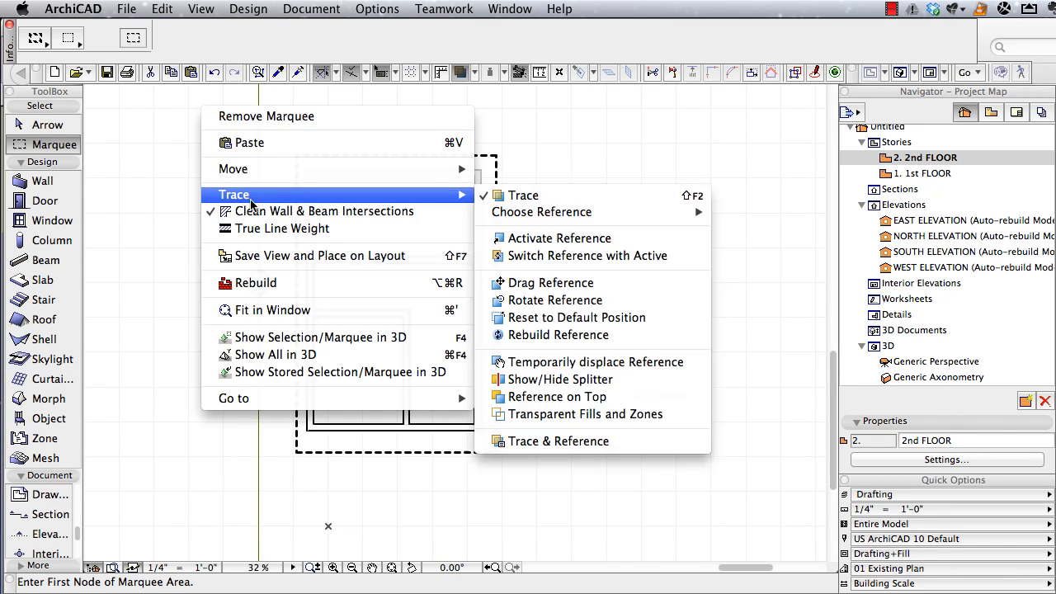
pyautogui.moveTo(261, 171)
pyautogui.click(536, 346)
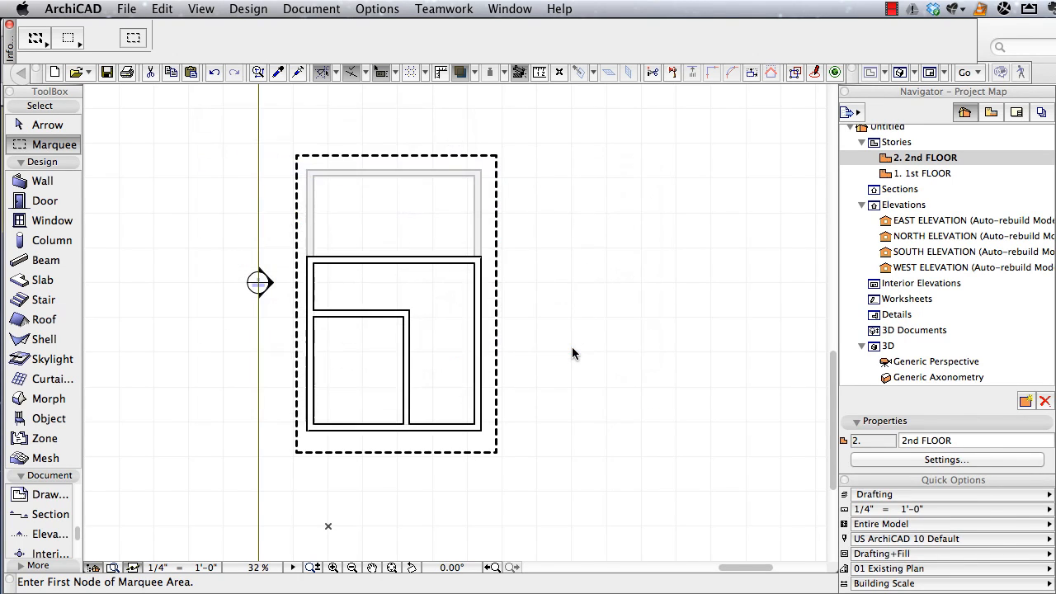
pyautogui.write('2')
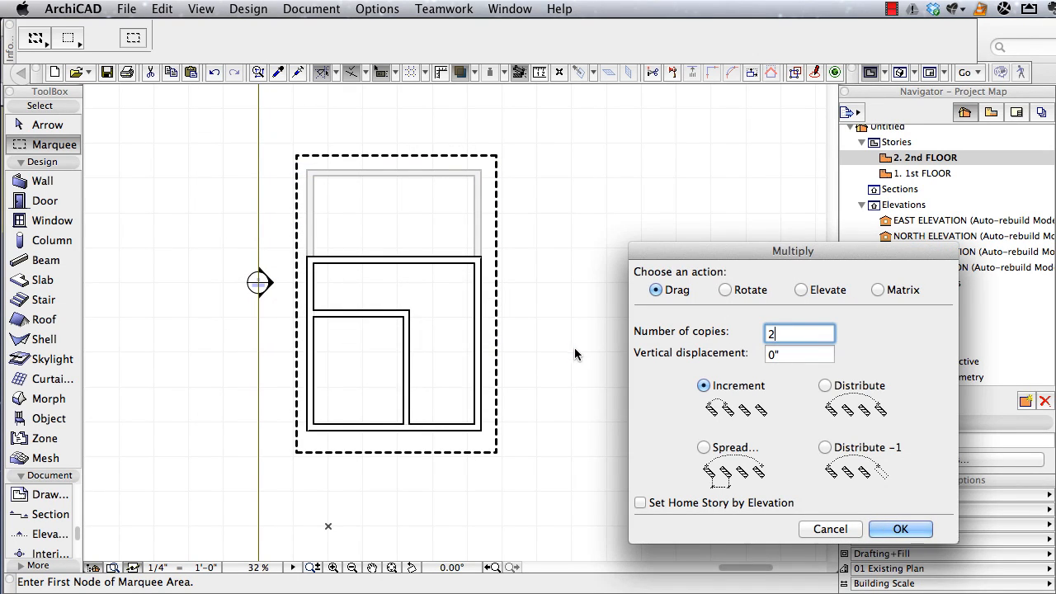
pyautogui.click(901, 531)
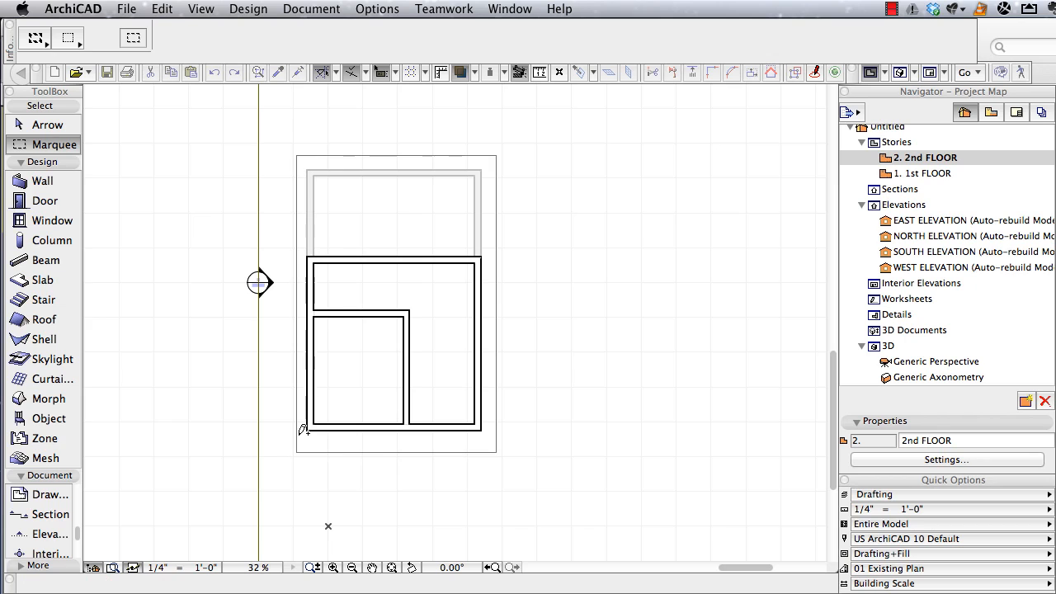
pyautogui.click(309, 428)
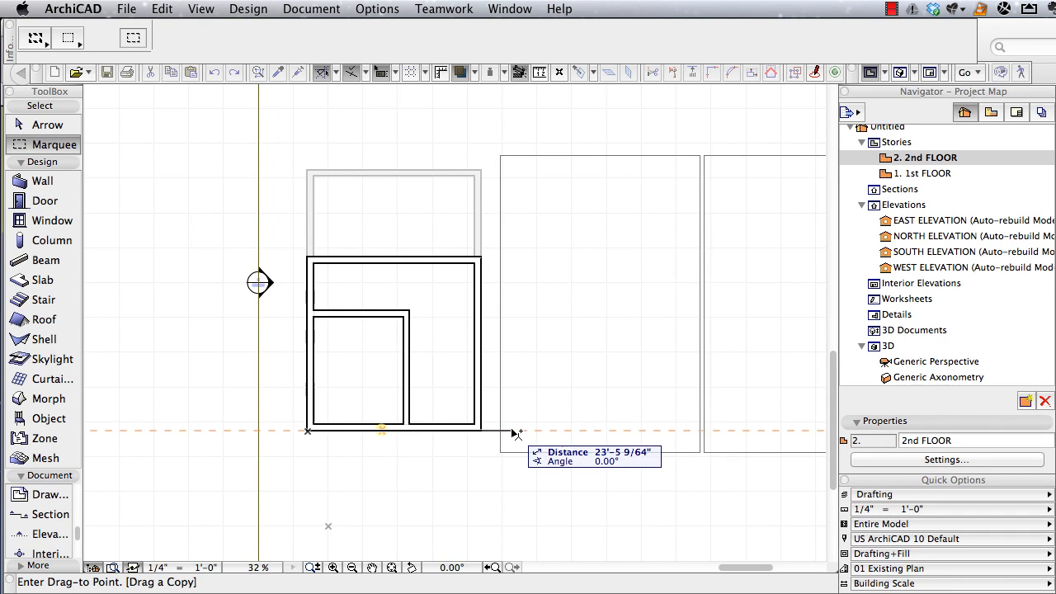
pyautogui.press('Tab')
pyautogui.write('25')
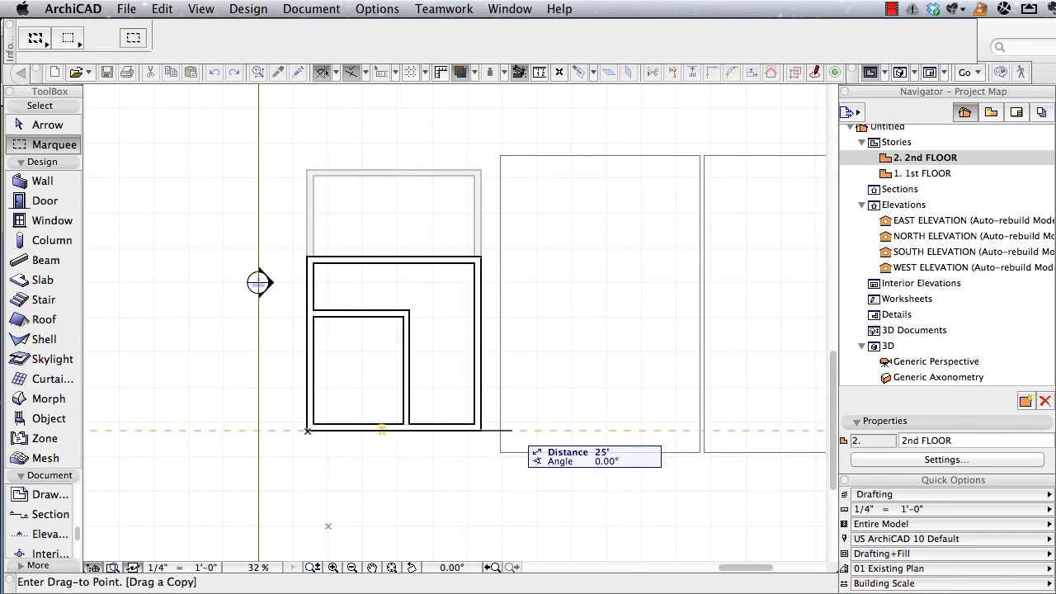
pyautogui.press('Return')
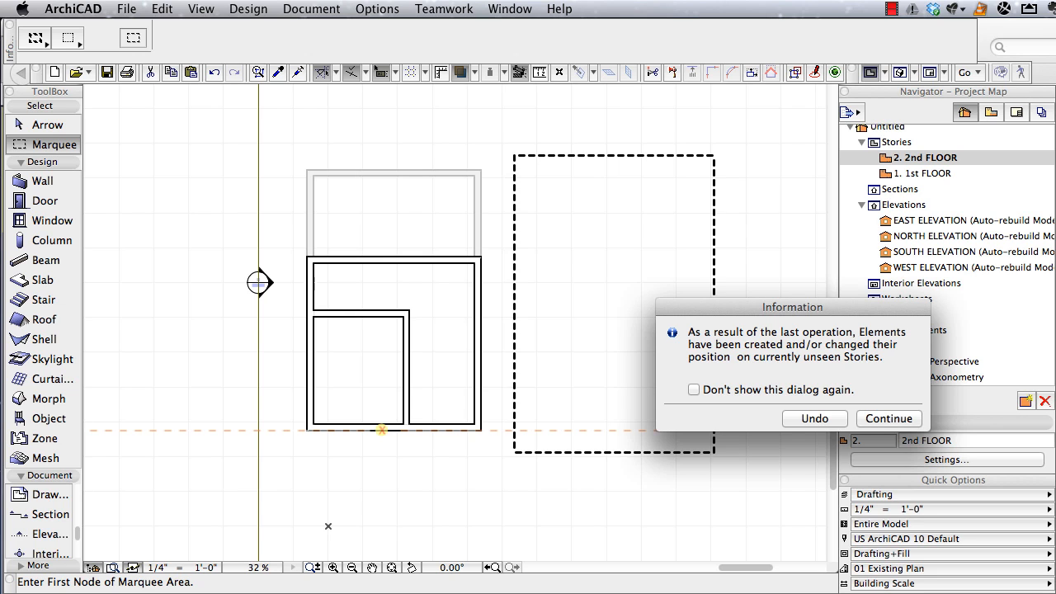
pyautogui.click(889, 419)
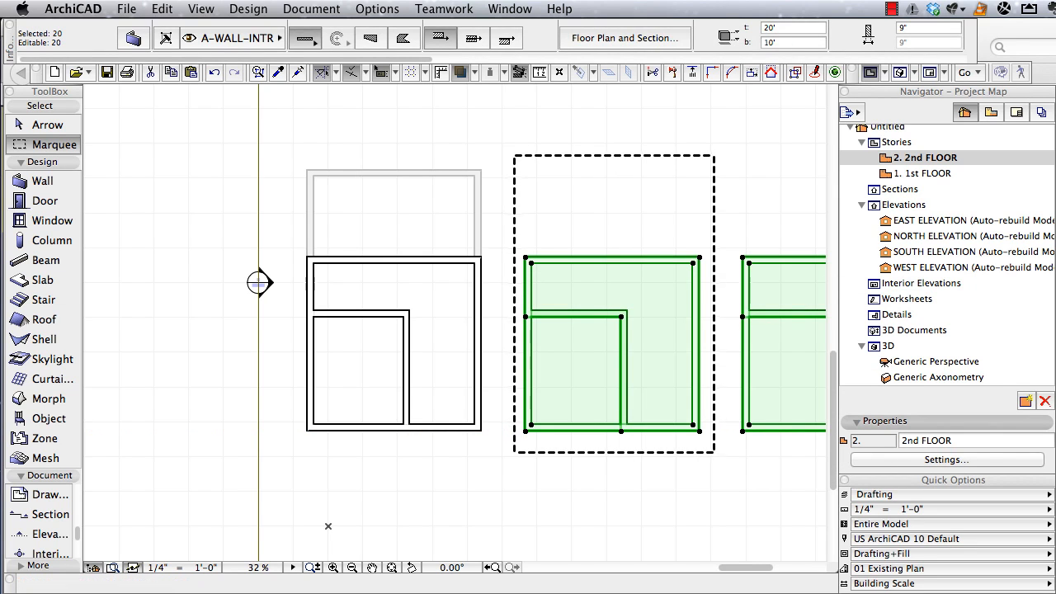
pyautogui.press('Escape')
pyautogui.press('Escape')
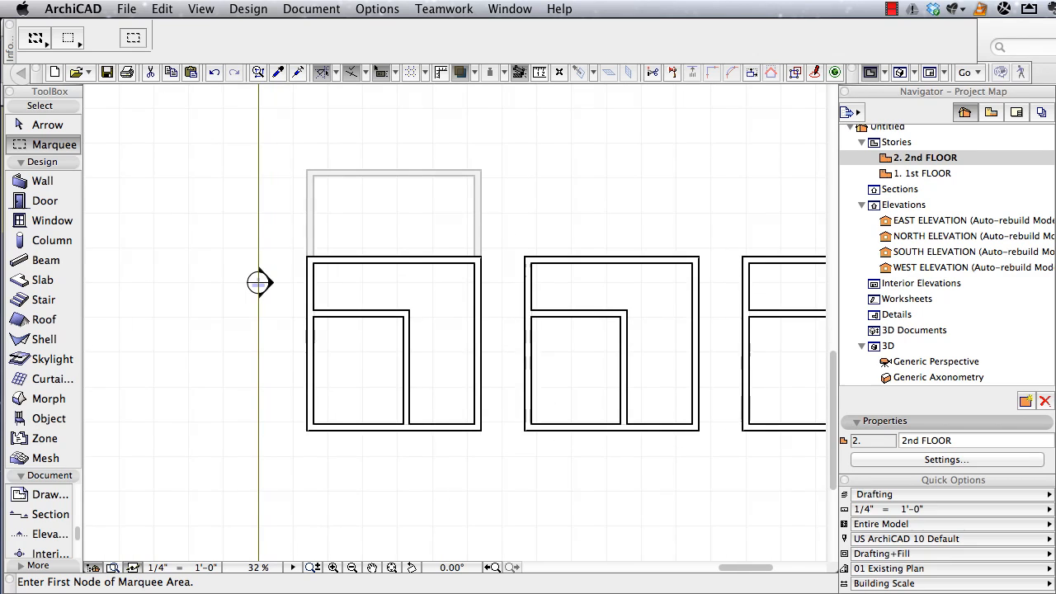
# Enclose the middle unit in a marquee and offset its 2nd-floor slab edges 9" outward to the exterior wall faces.
pyautogui.hscroll(5, 137, 520)
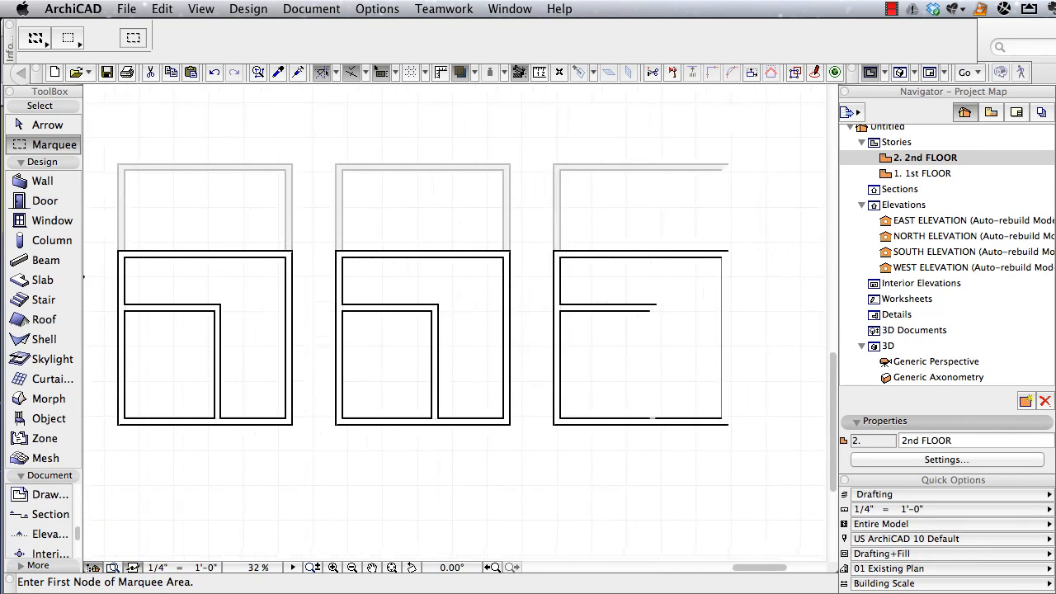
pyautogui.click(501, 436)
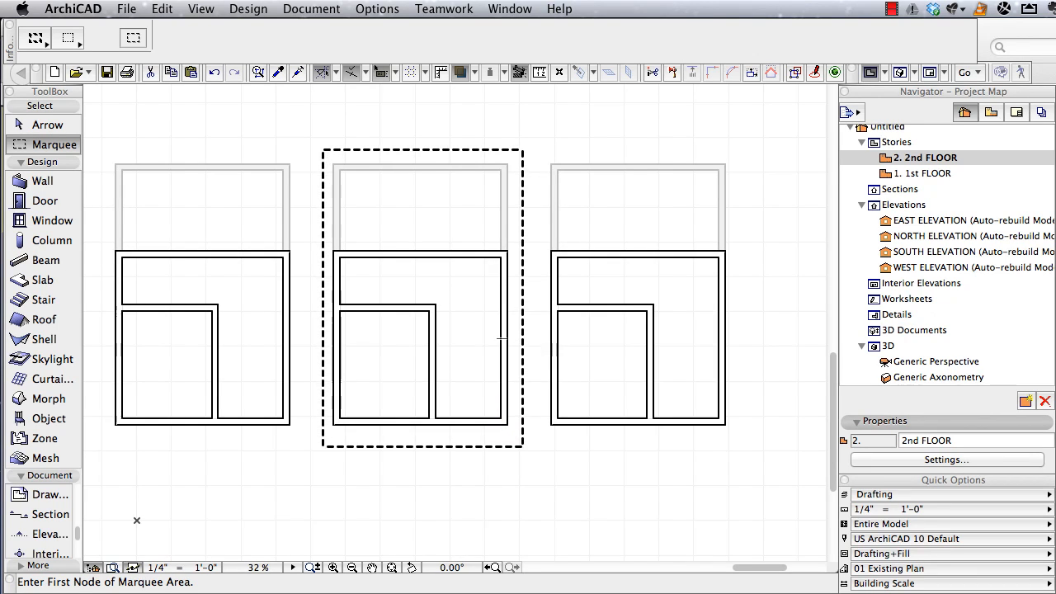
pyautogui.click(501, 257)
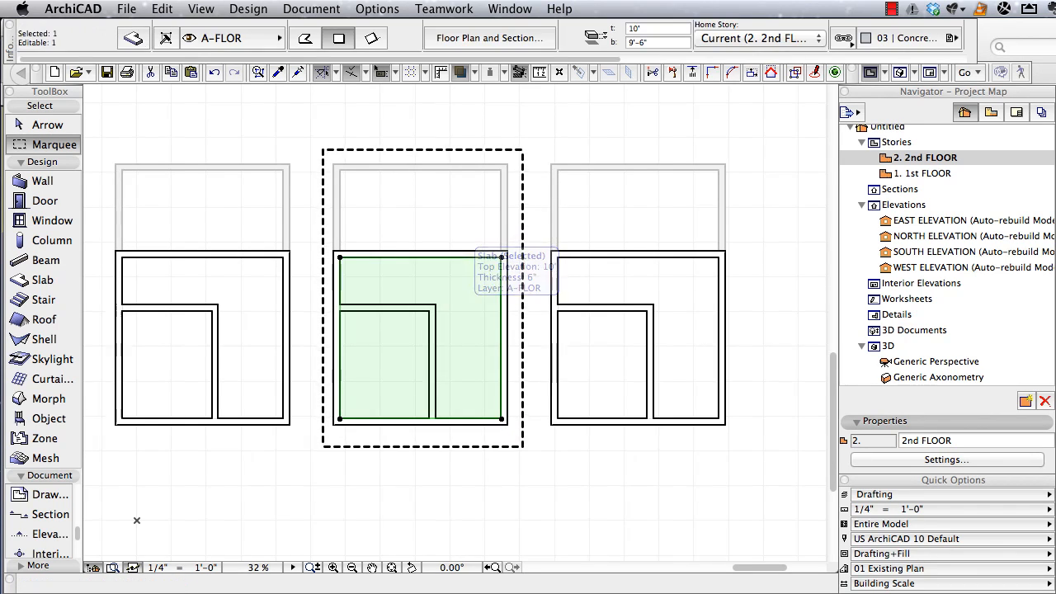
pyautogui.scroll(5, 494, 405)
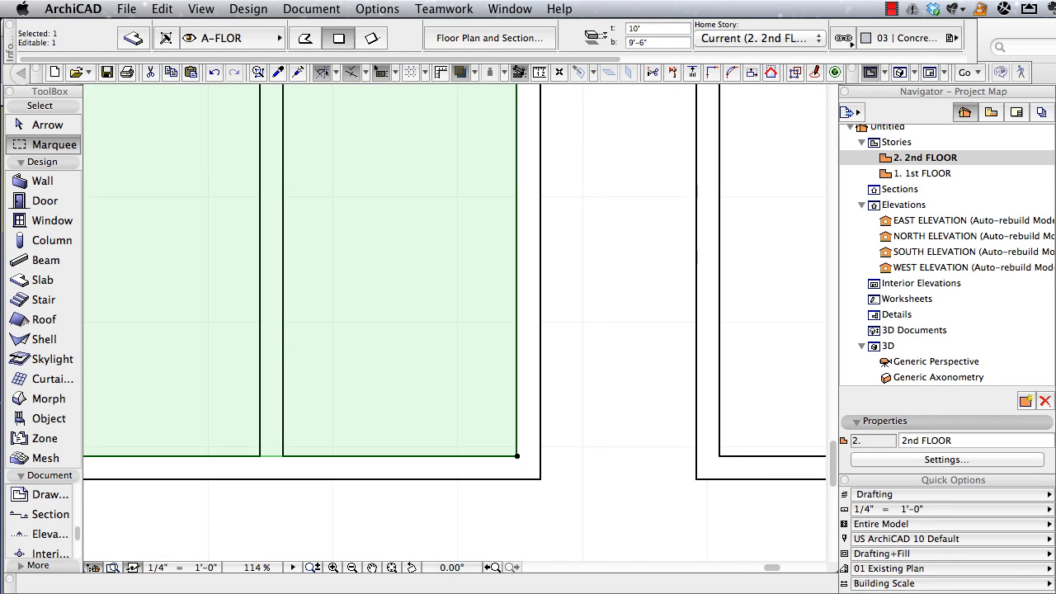
pyautogui.click(518, 456)
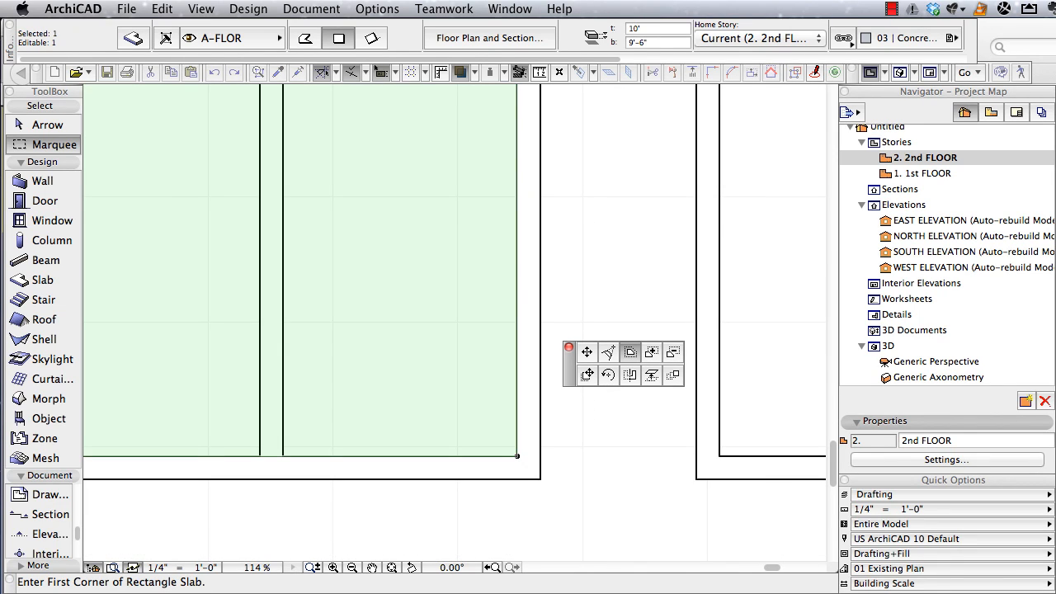
pyautogui.click(517, 456)
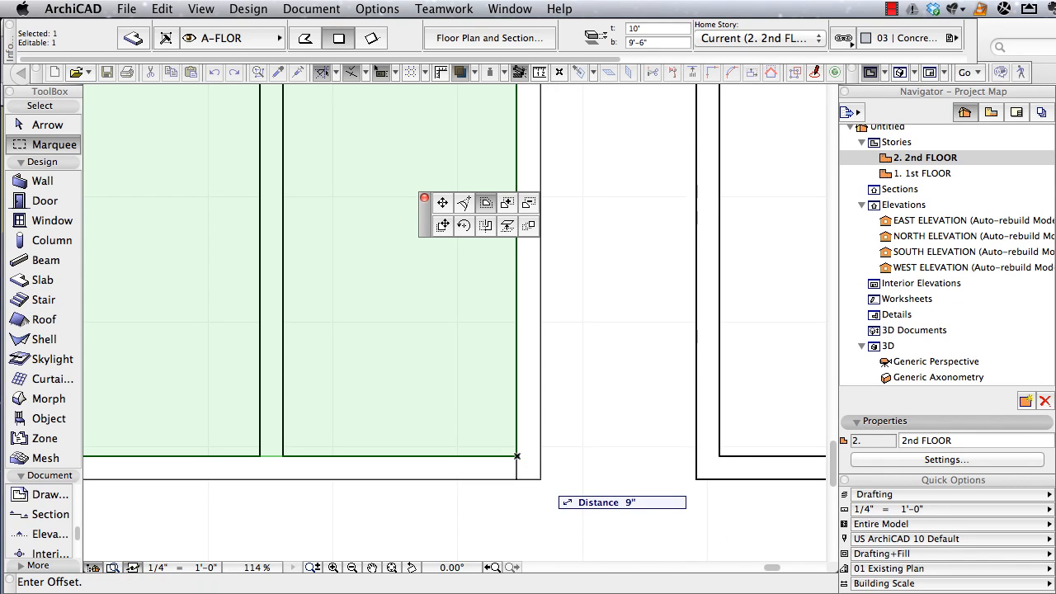
pyautogui.click(541, 479)
pyautogui.scroll(-5, 595, 479)
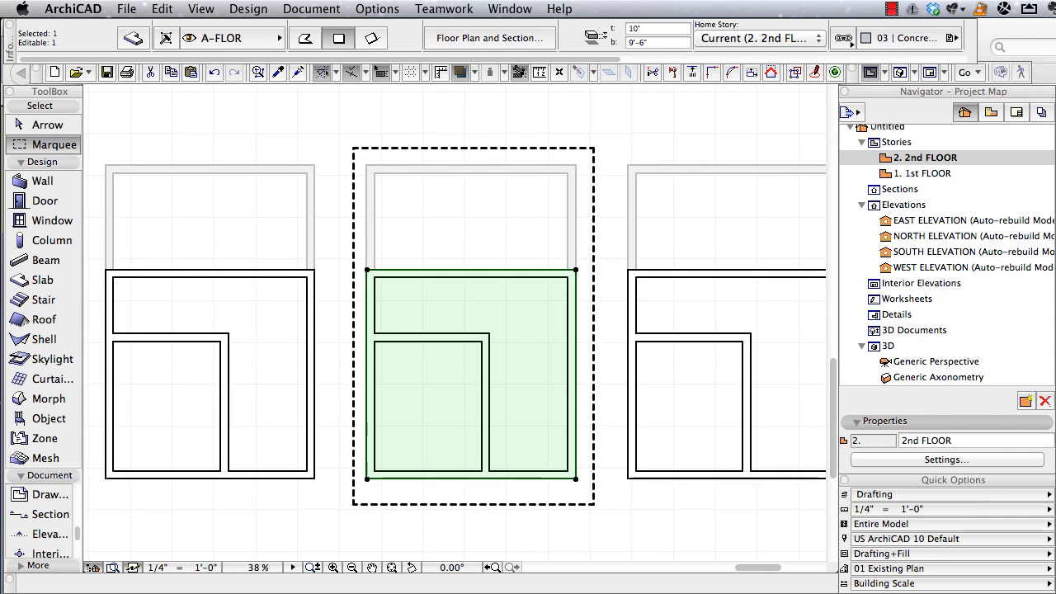
pyautogui.press('Escape')
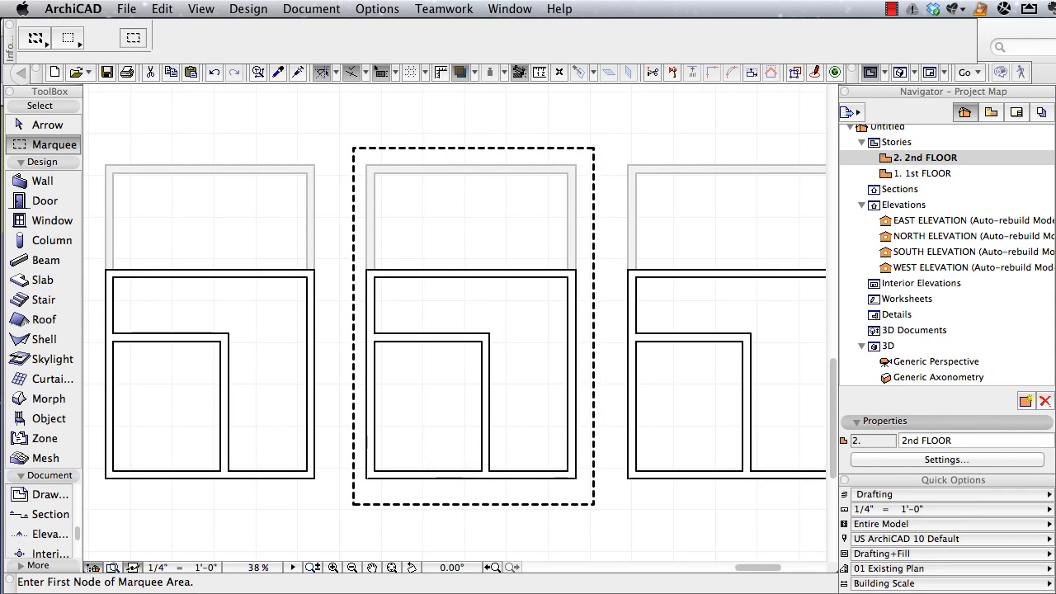
# Show only the marqueed middle unit in 3D, viewed so the slab edge between the stories can be inspected.
pyautogui.rightClick(335, 157)
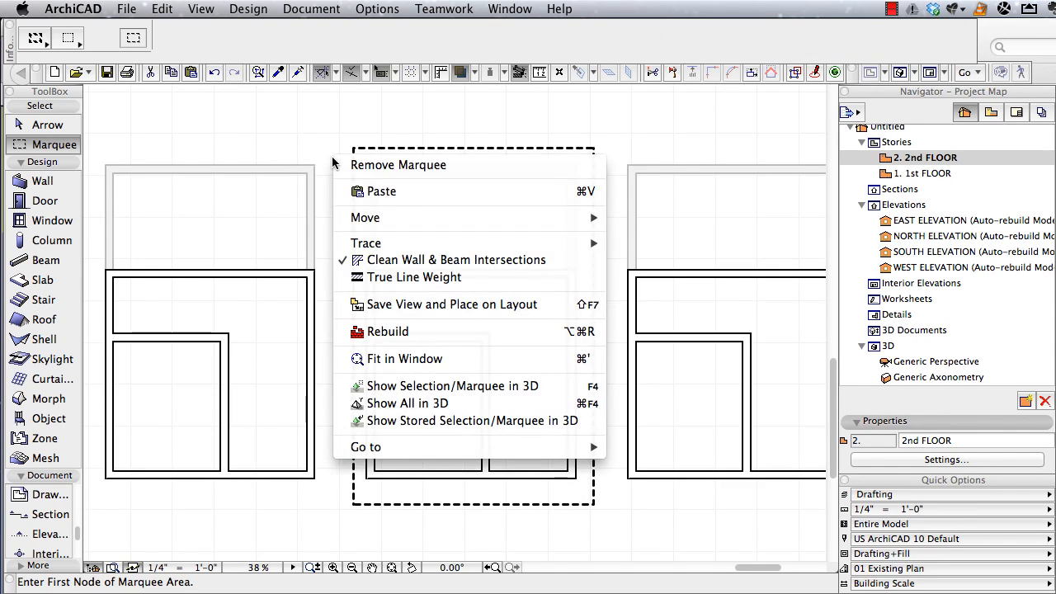
pyautogui.click(439, 387)
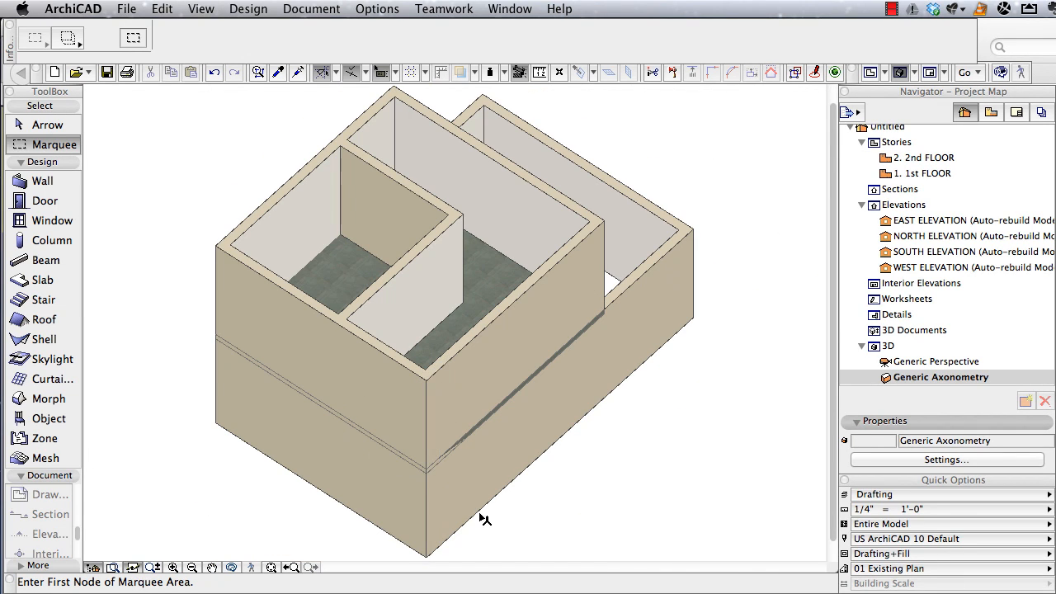
pyautogui.keyDown('shift'); pyautogui.moveTo(539, 512); pyautogui.dragTo(552, 433, button='middle'); pyautogui.keyUp('shift')
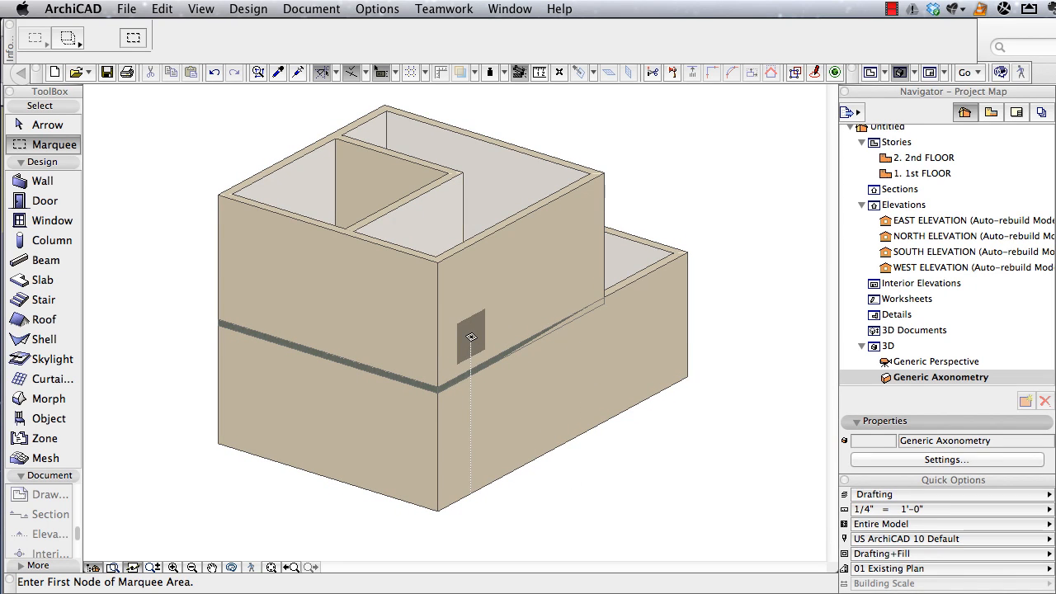
pyautogui.click(491, 426)
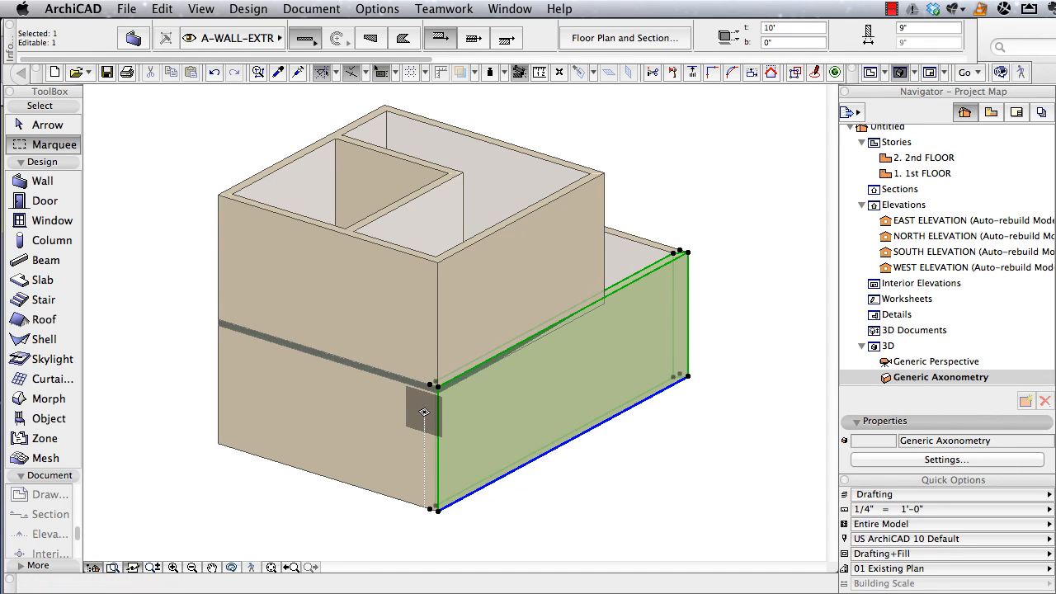
pyautogui.keyDown('shift'); pyautogui.click(405, 424); pyautogui.keyUp('shift')
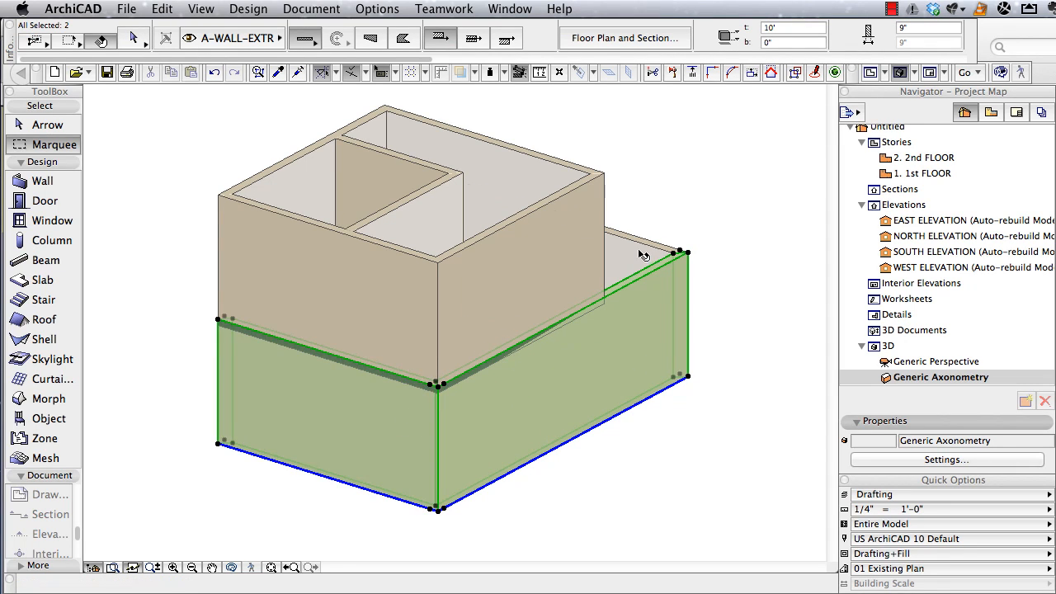
pyautogui.keyDown('shift'); pyautogui.click(634, 252); pyautogui.keyUp('shift')
pyautogui.moveTo(179, 339); pyautogui.dragTo(539, 307)
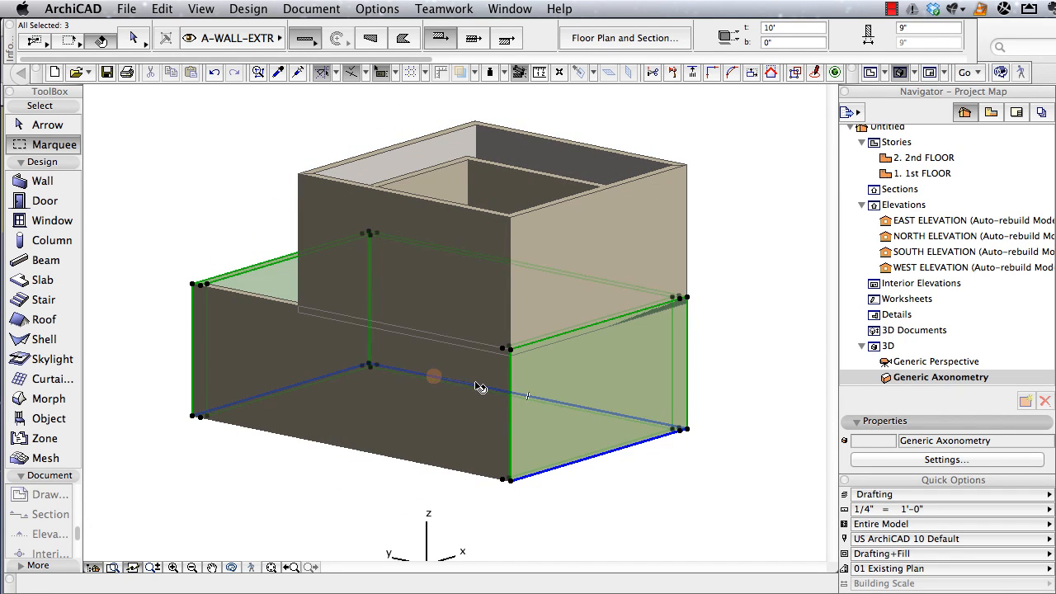
pyautogui.keyDown('shift'); pyautogui.click(515, 360); pyautogui.keyUp('shift')
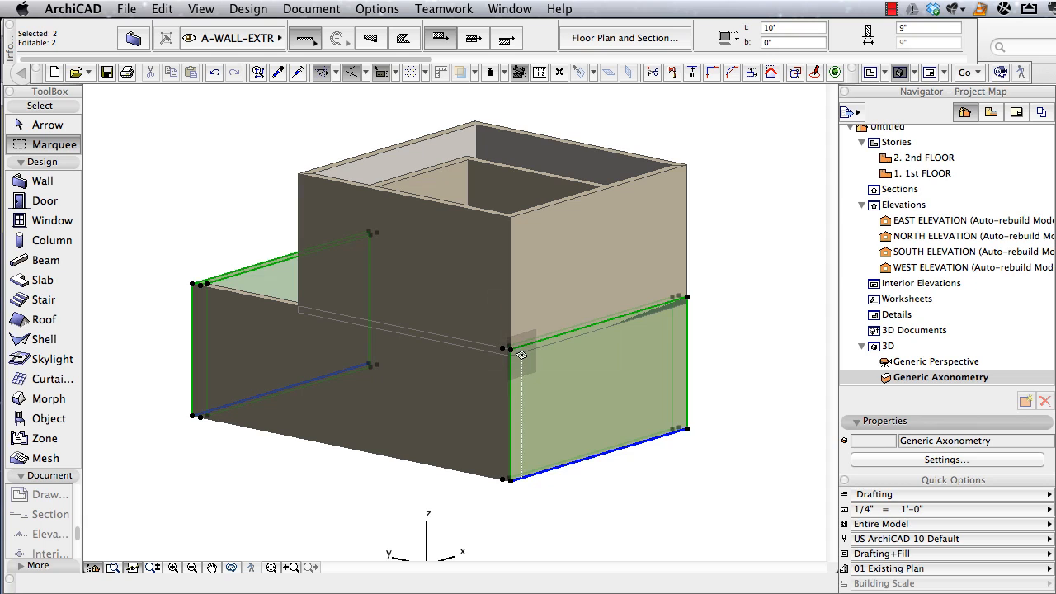
pyautogui.scroll(5, 521, 355)
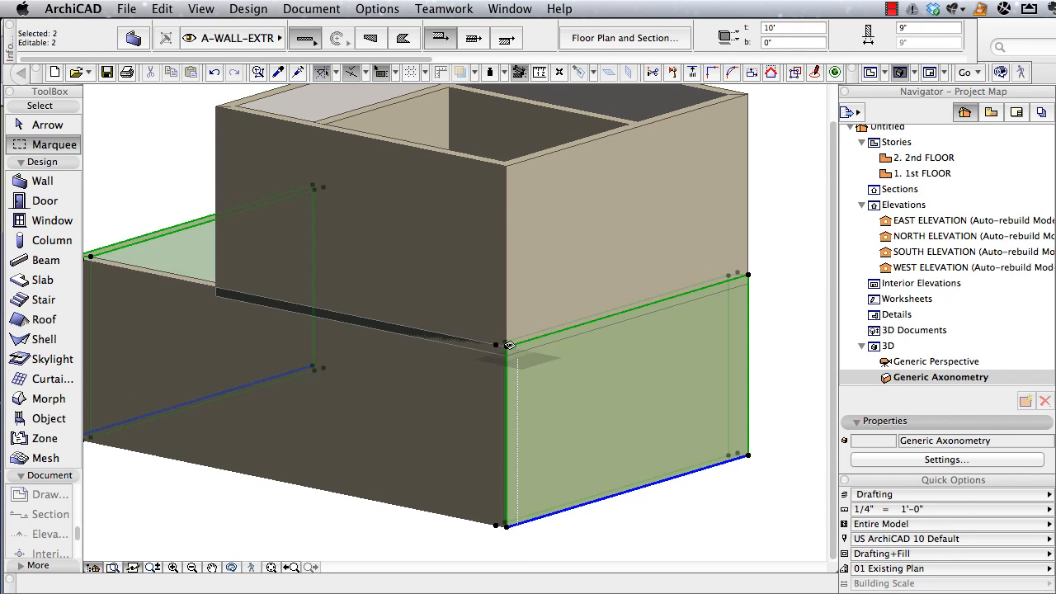
pyautogui.press('Escape')
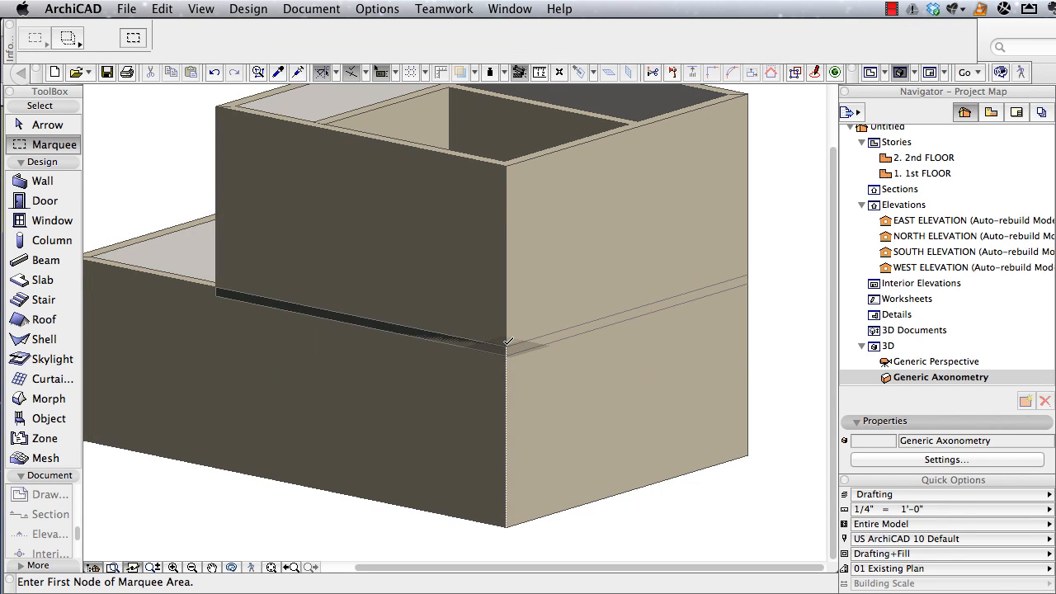
# Select the four 1st-floor exterior walls and stretch their tops down to the slab's underside at 9'-6".
pyautogui.keyDown('shift'); pyautogui.click(473, 394); pyautogui.keyUp('shift')
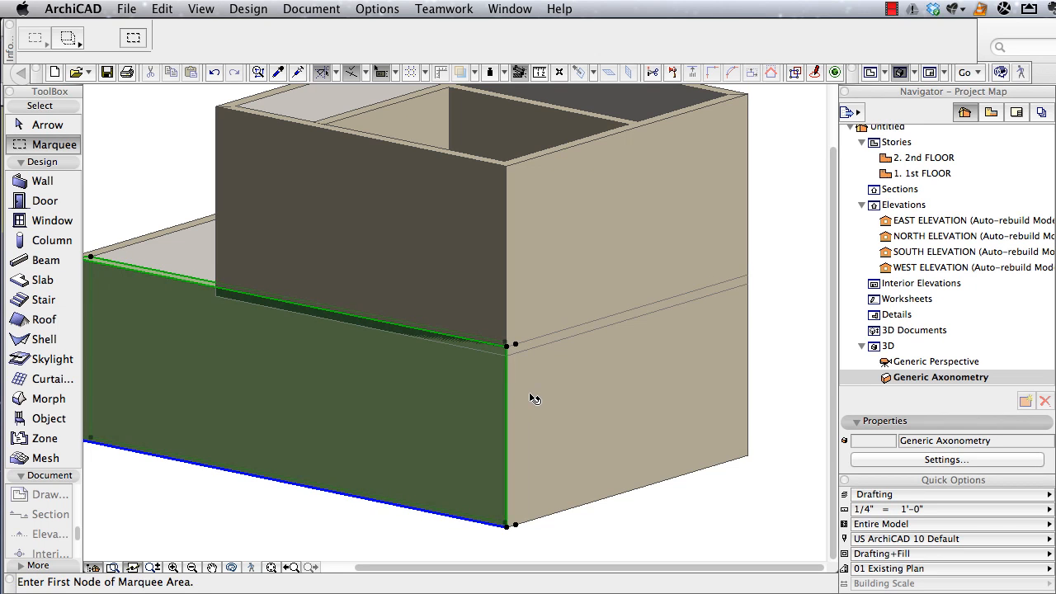
pyautogui.keyDown('shift'); pyautogui.click(531, 397); pyautogui.keyUp('shift')
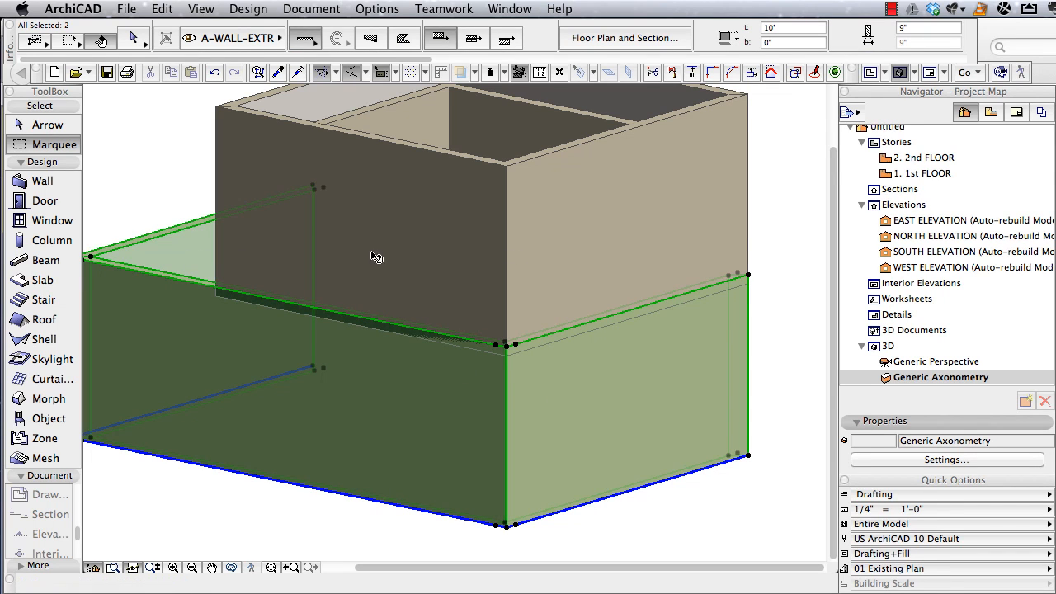
pyautogui.moveTo(785, 327); pyautogui.dragTo(476, 345)
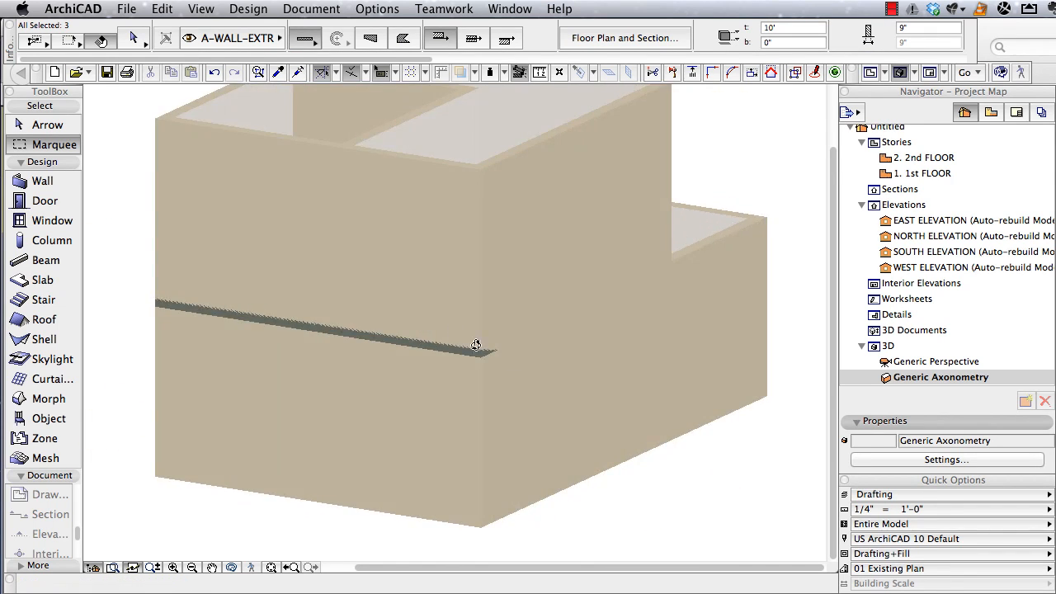
pyautogui.keyDown('shift'); pyautogui.click(738, 246); pyautogui.keyUp('shift')
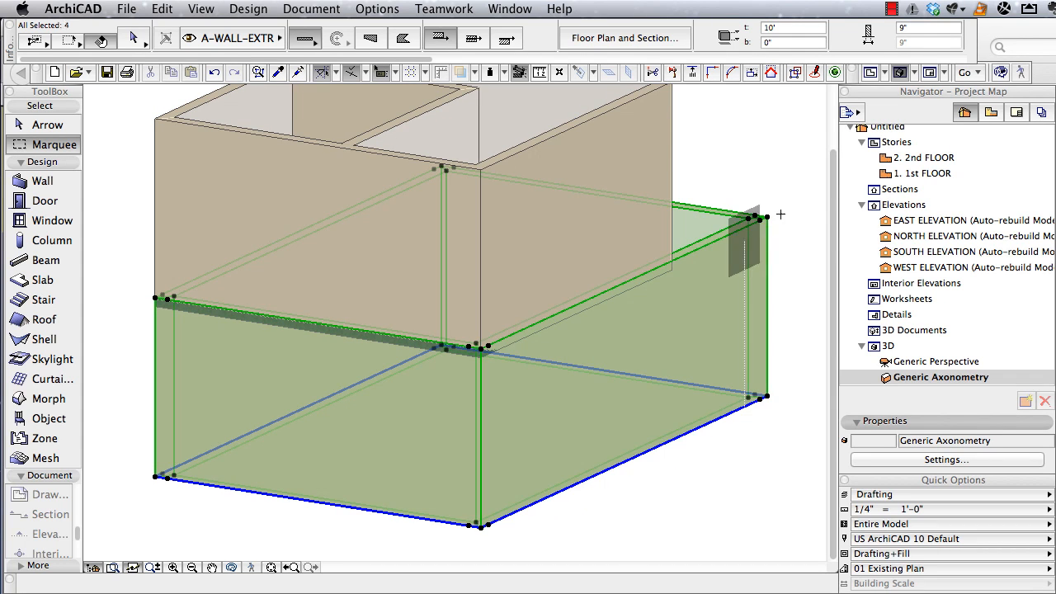
pyautogui.click(769, 214)
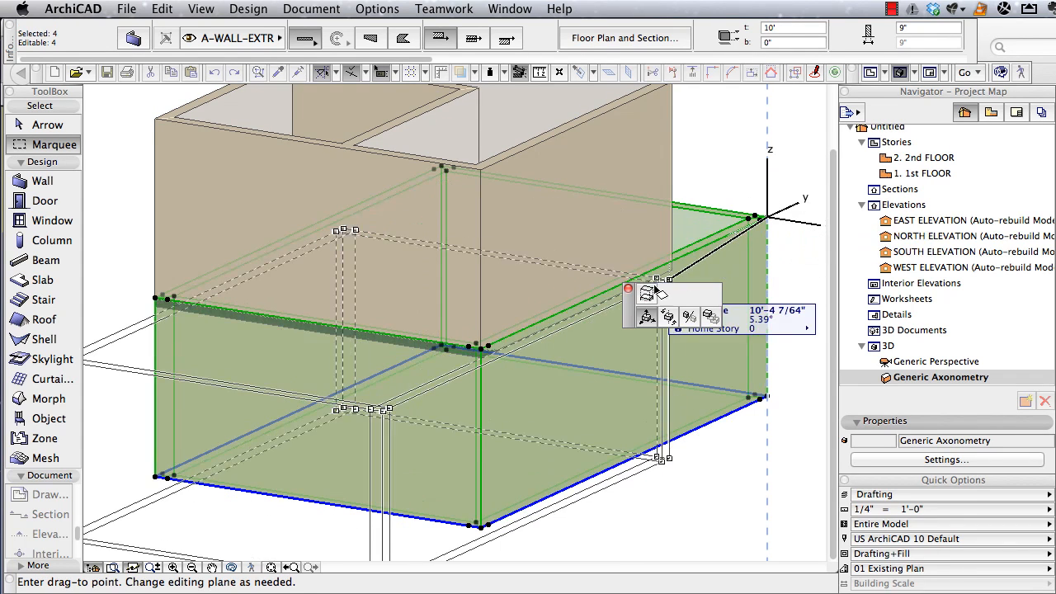
pyautogui.click(646, 293)
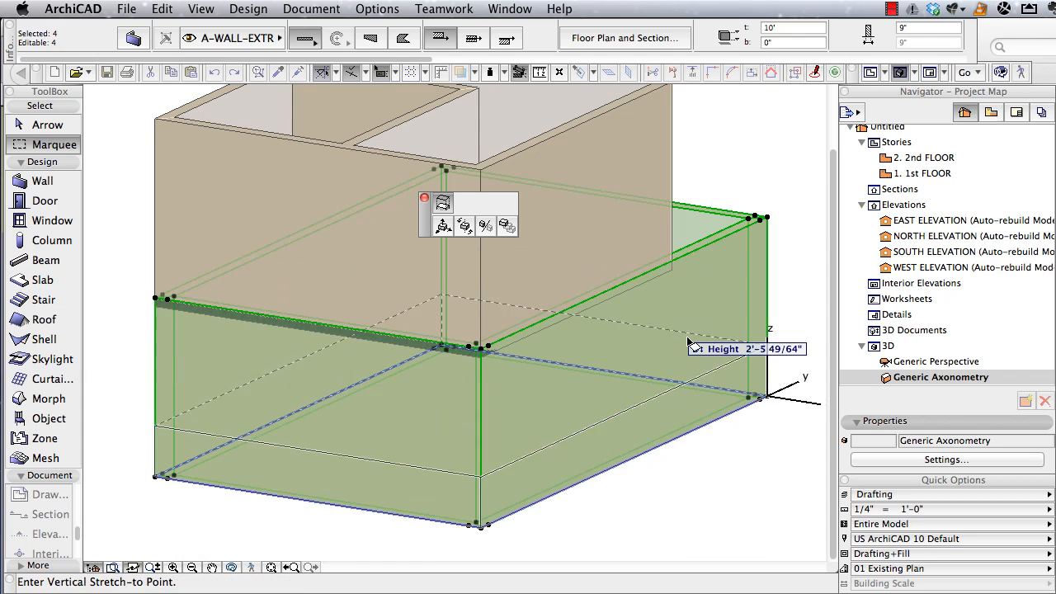
pyautogui.click(673, 274)
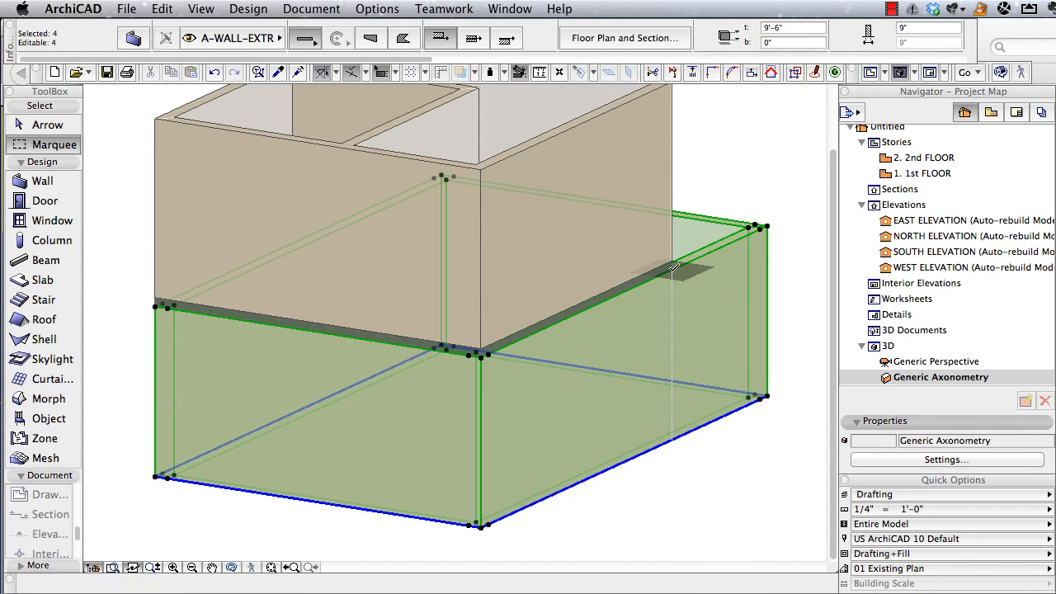
pyautogui.press('Escape')
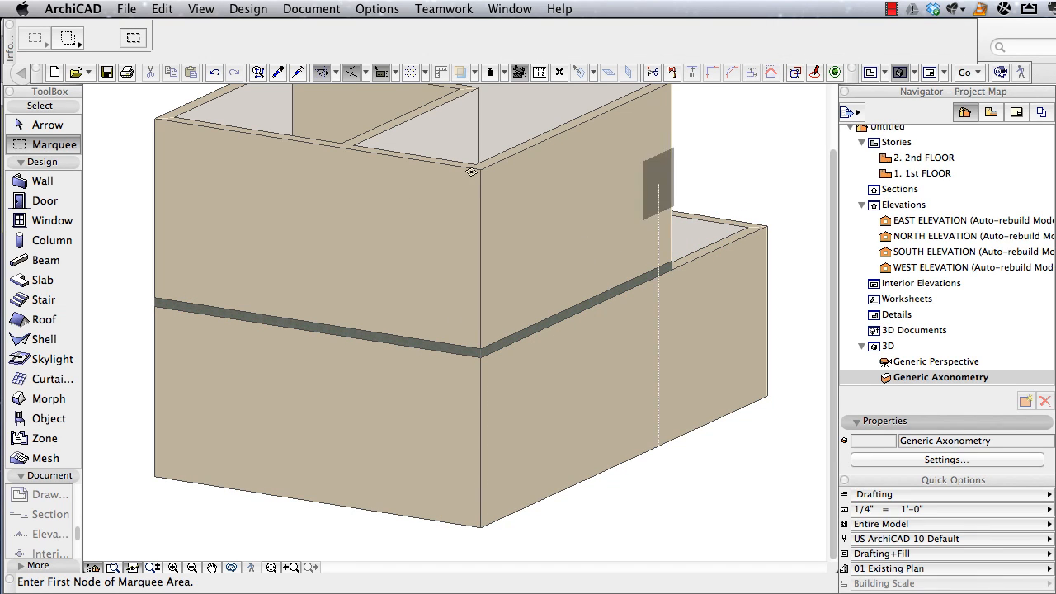
# Unlink the slab's surfaces and set only its edge surface to the 00 default wall material.
pyautogui.click(42, 124)
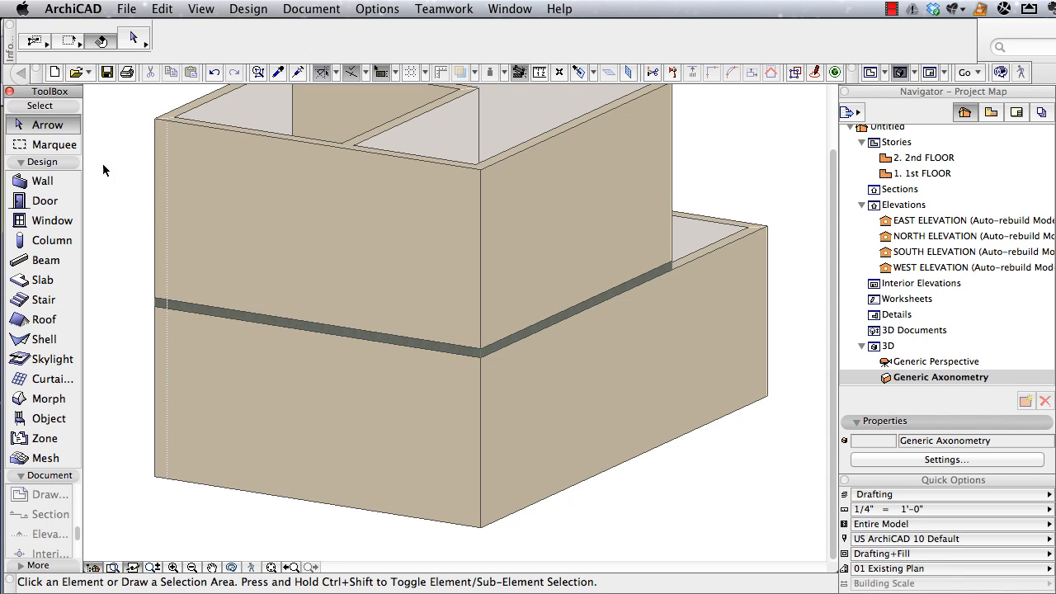
pyautogui.click(402, 345)
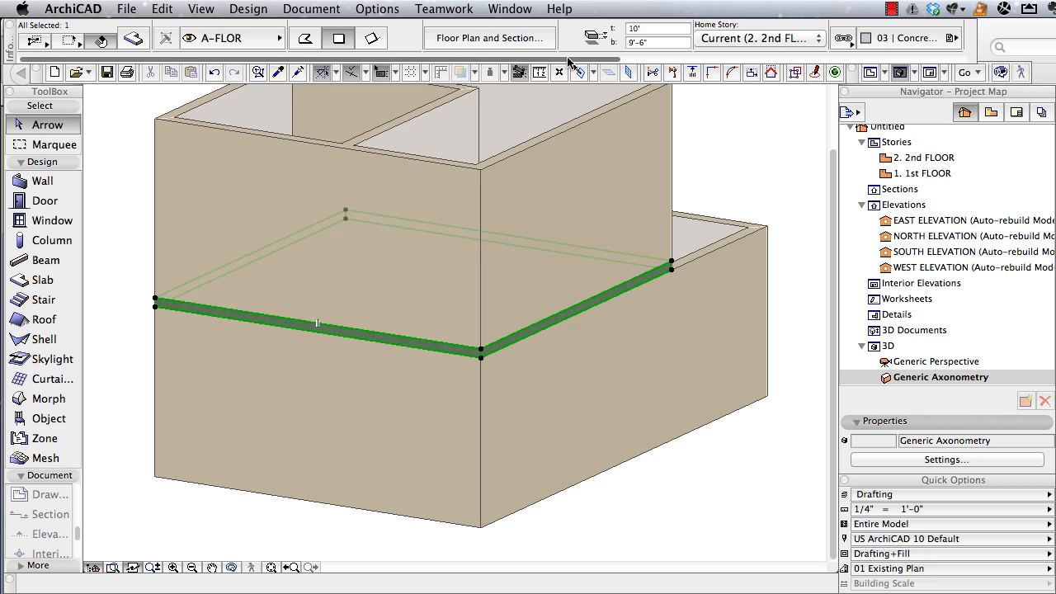
pyautogui.moveTo(568, 61); pyautogui.dragTo(797, 61)
pyautogui.click(444, 48)
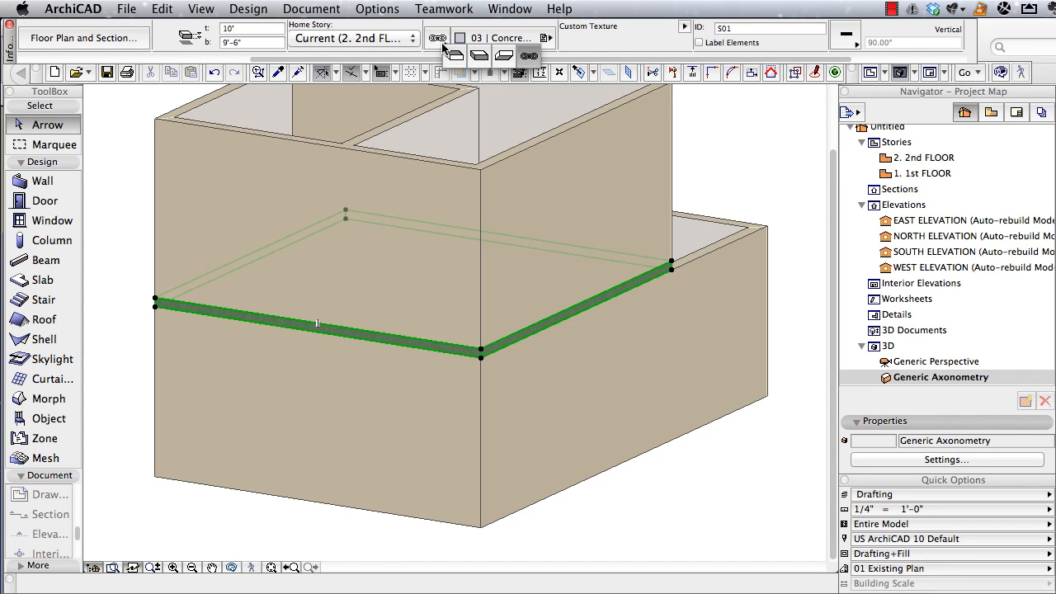
pyautogui.click(481, 62)
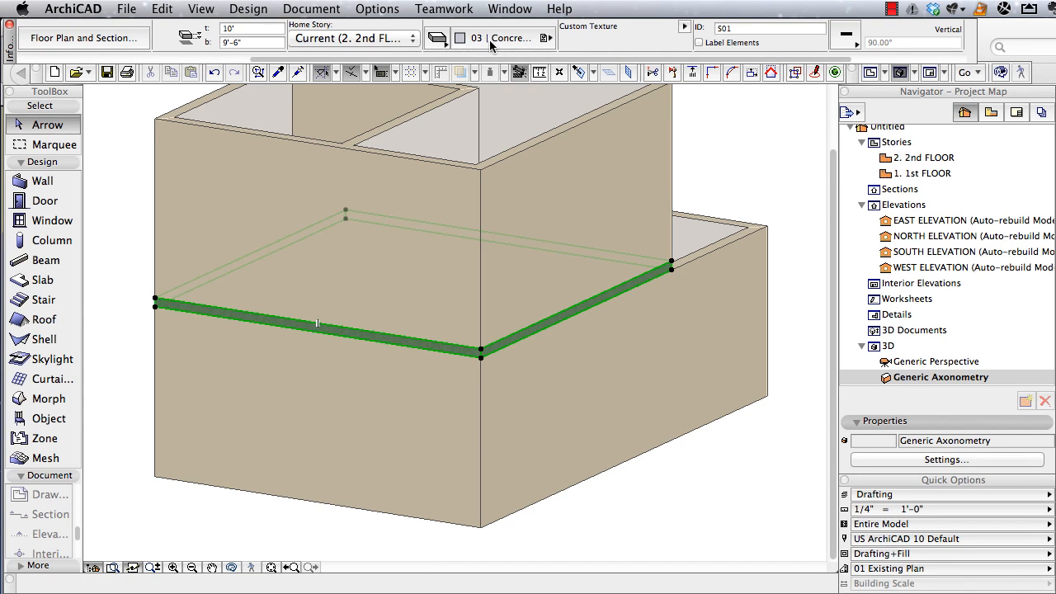
pyautogui.click(499, 38)
pyautogui.click(607, 85)
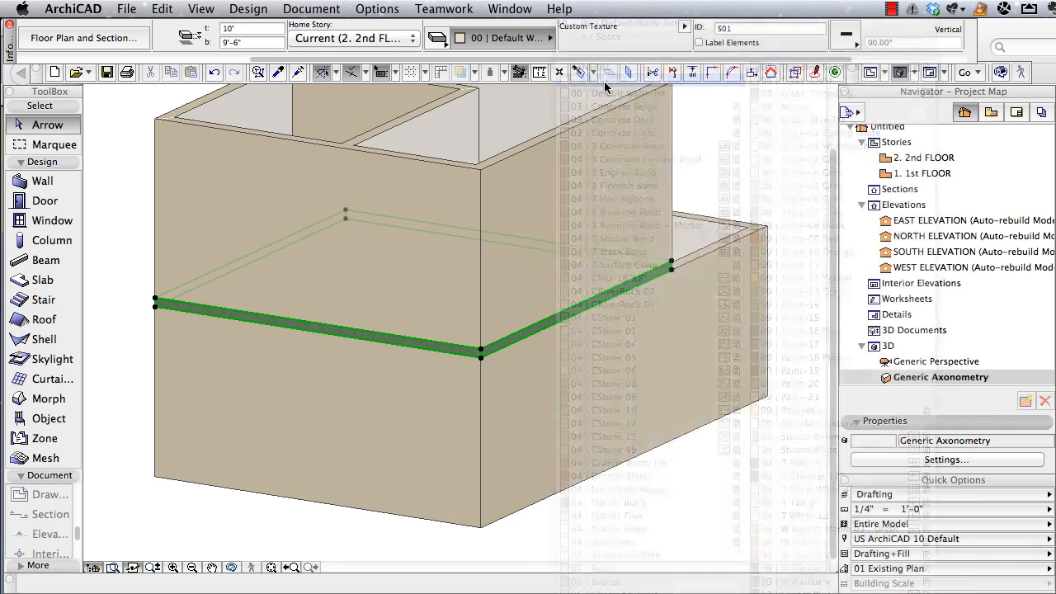
pyautogui.click(751, 151)
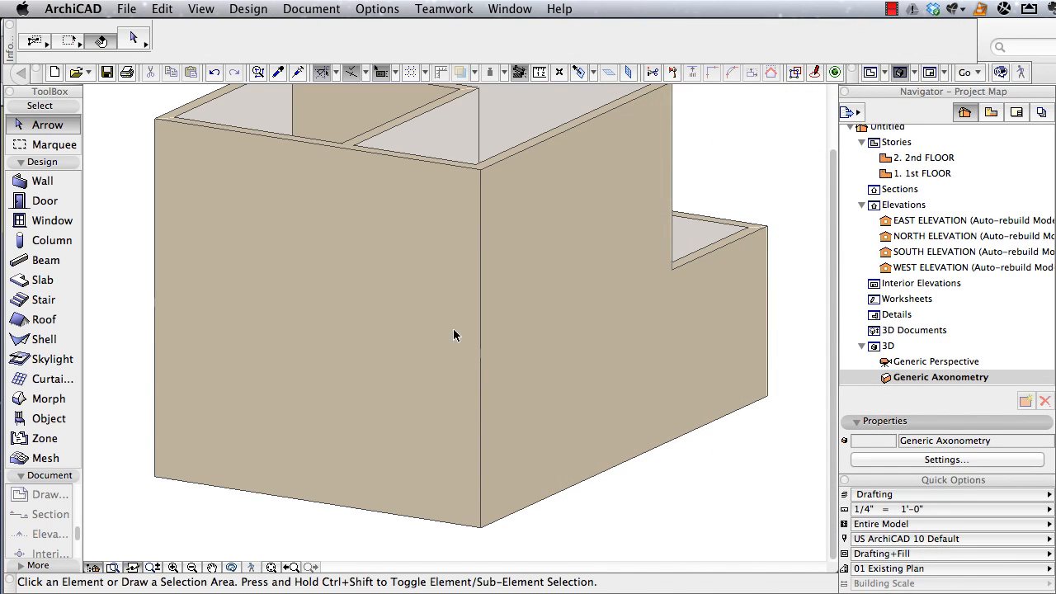
# Examine how the slab meets the upper and lower exterior walls on the stepped side by selecting them.
pyautogui.click(642, 258)
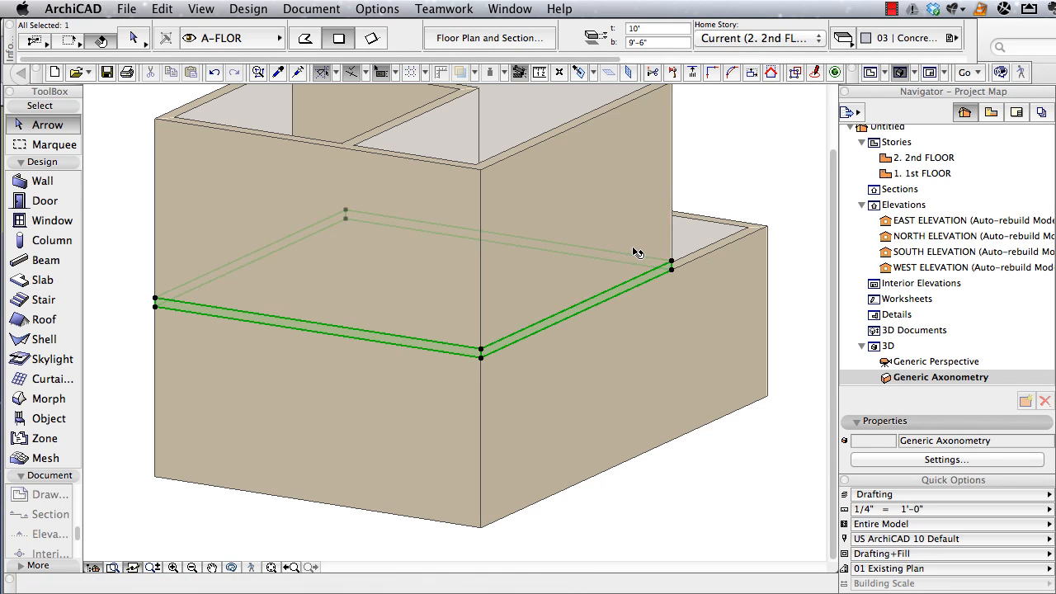
pyautogui.keyDown('shift'); pyautogui.click(635, 249); pyautogui.keyUp('shift')
pyautogui.keyDown('shift'); pyautogui.click(583, 370); pyautogui.keyUp('shift')
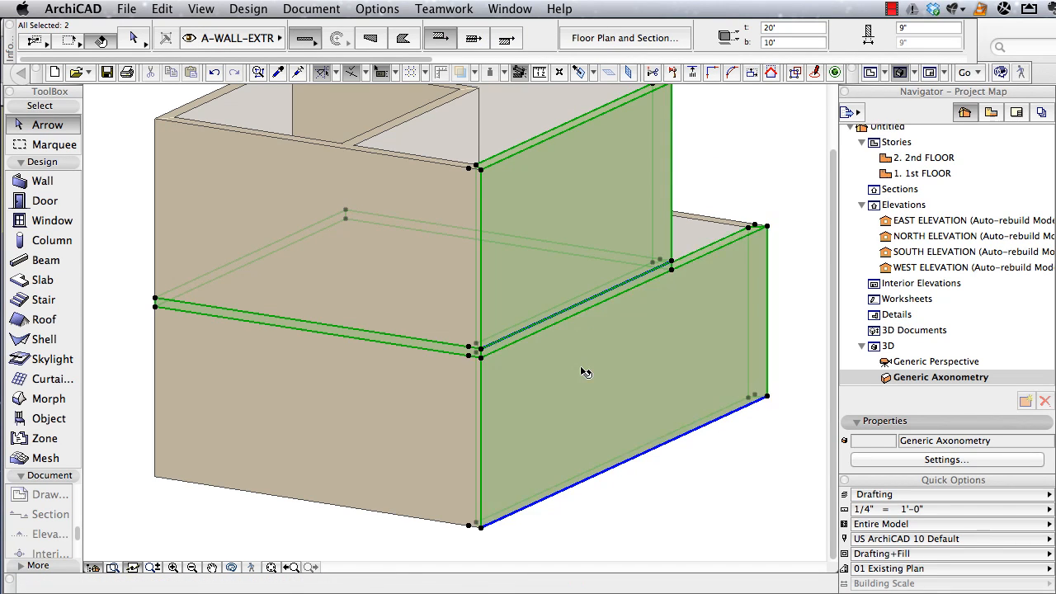
pyautogui.click(734, 148)
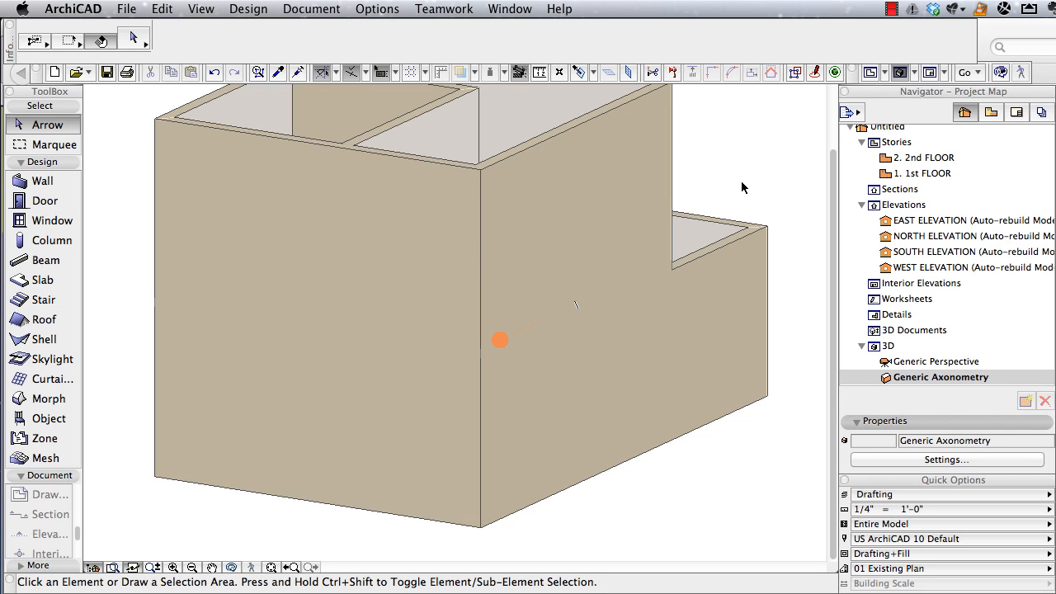
pyautogui.click(575, 401)
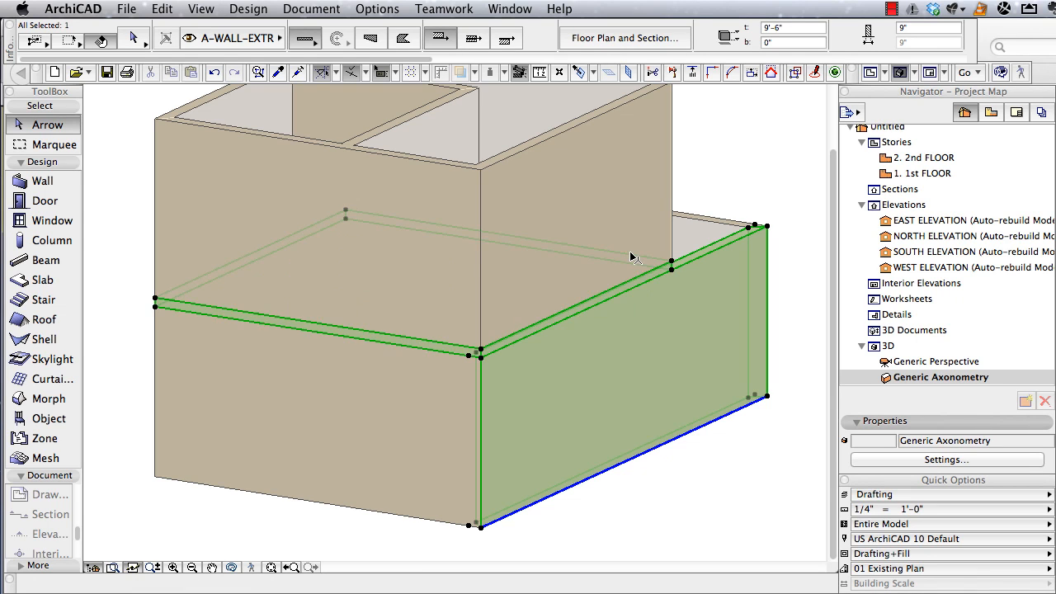
# Draw a section line on the 2nd floor plan crossing all three units, with its depth limit beyond their one-story ends.
pyautogui.click(709, 184)
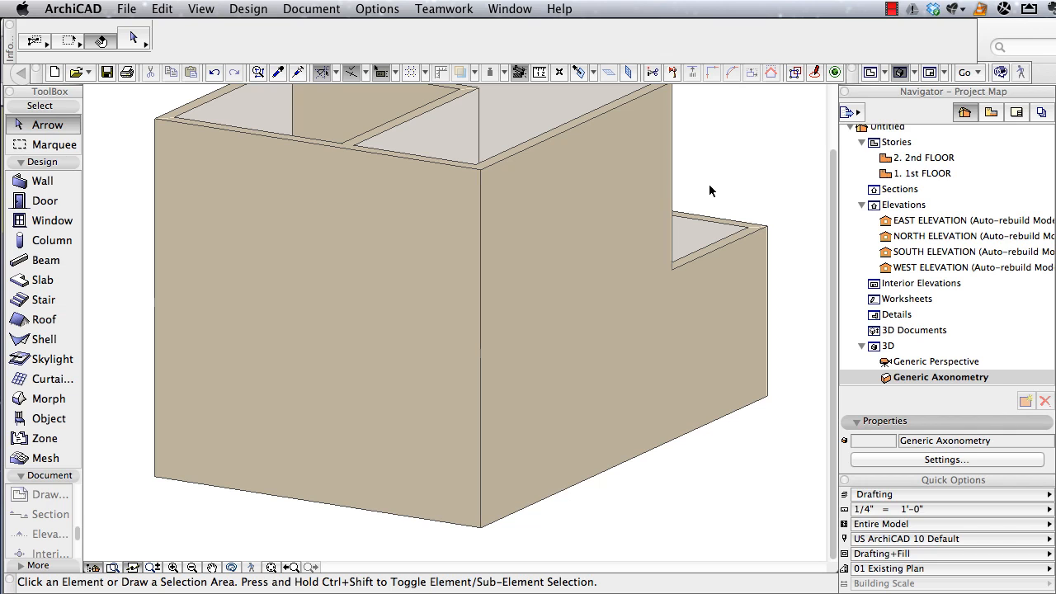
pyautogui.press('F2')
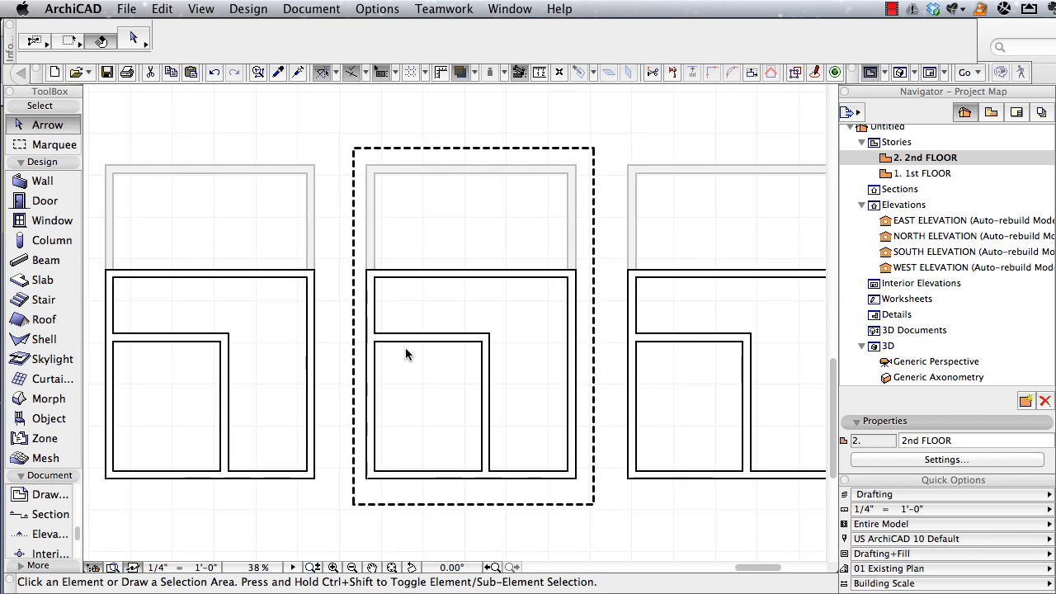
pyautogui.scroll(-3, 311, 382)
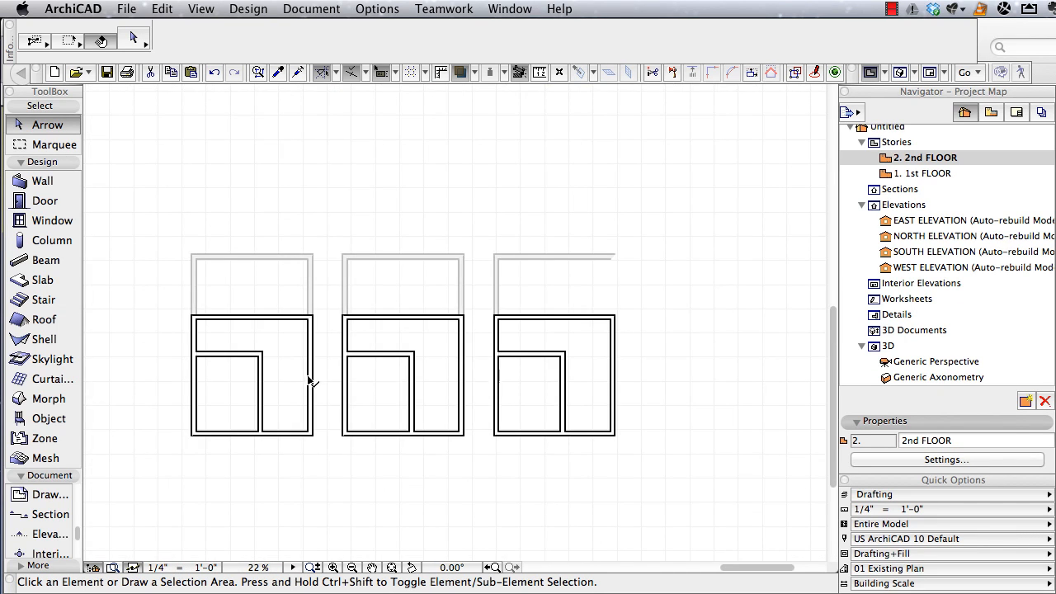
pyautogui.click(49, 514)
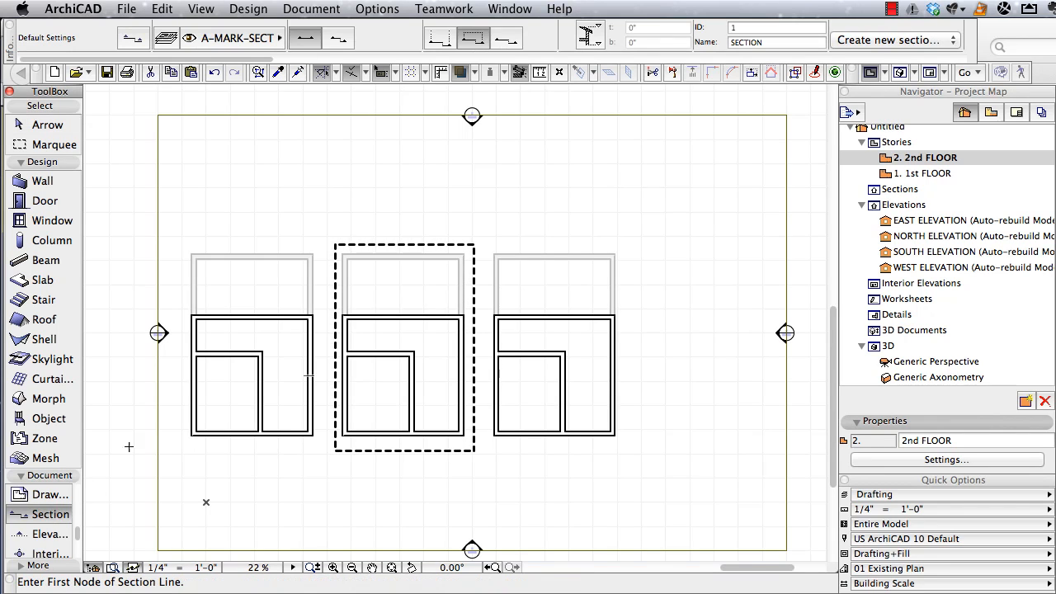
pyautogui.click(173, 400)
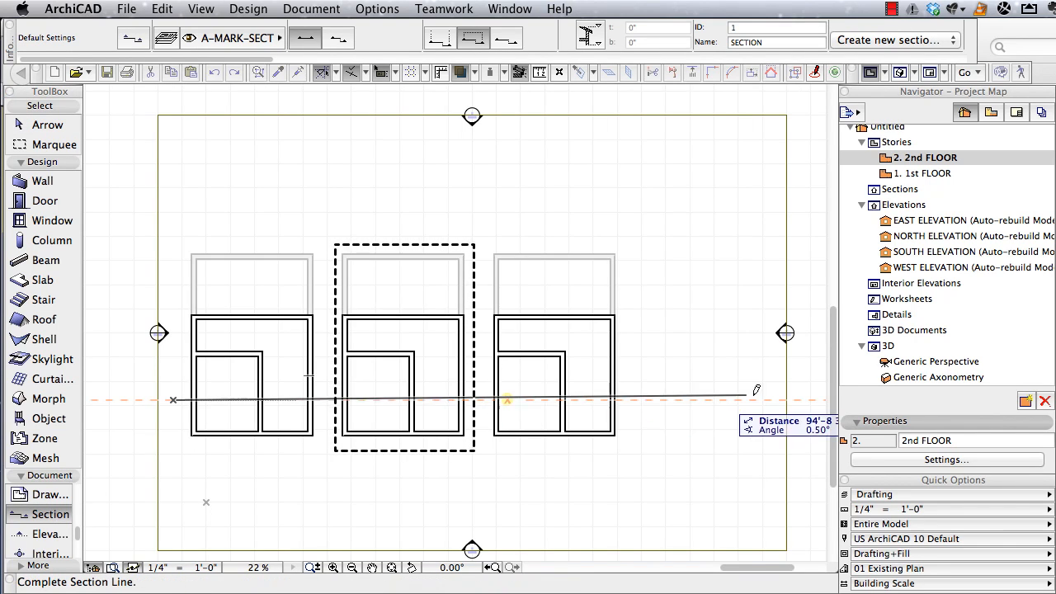
pyautogui.click(801, 395)
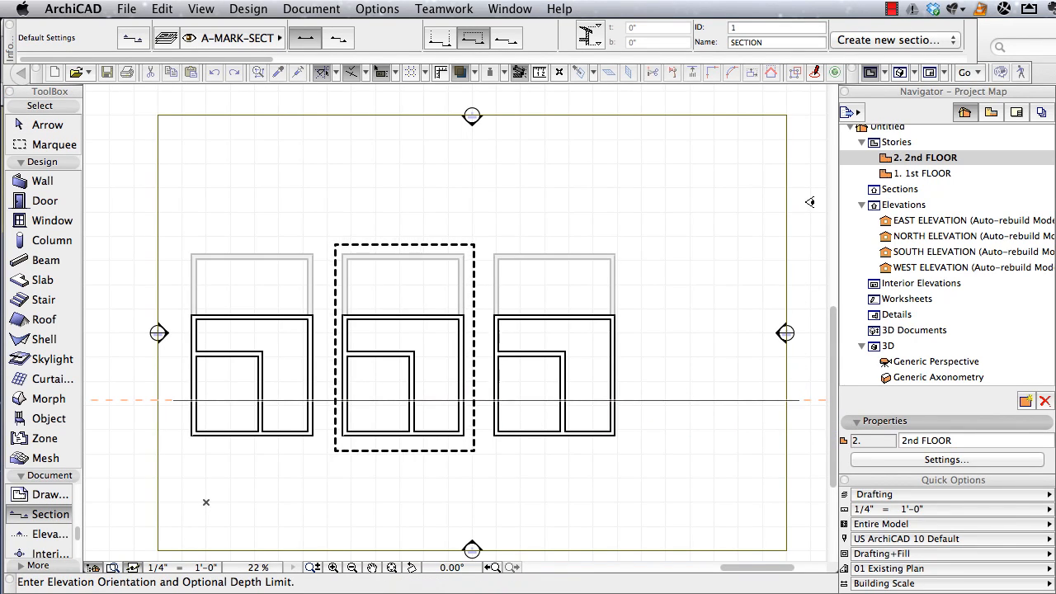
pyautogui.click(743, 210)
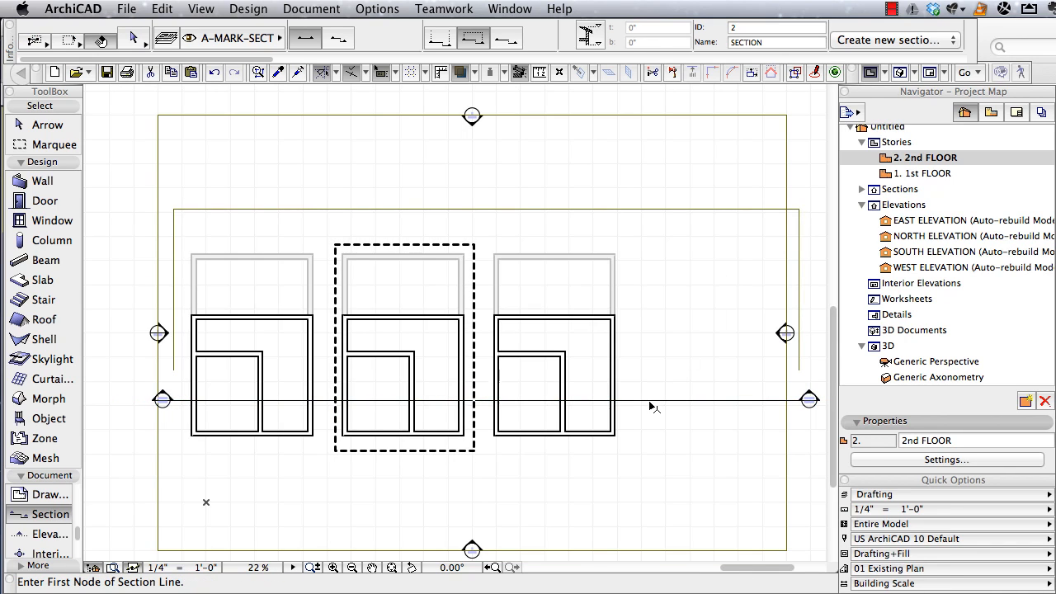
# Open the new section and examine how the floor slab meets the exterior walls in the first and middle units.
pyautogui.keyDown('shift'); pyautogui.click(652, 404); pyautogui.keyUp('shift')
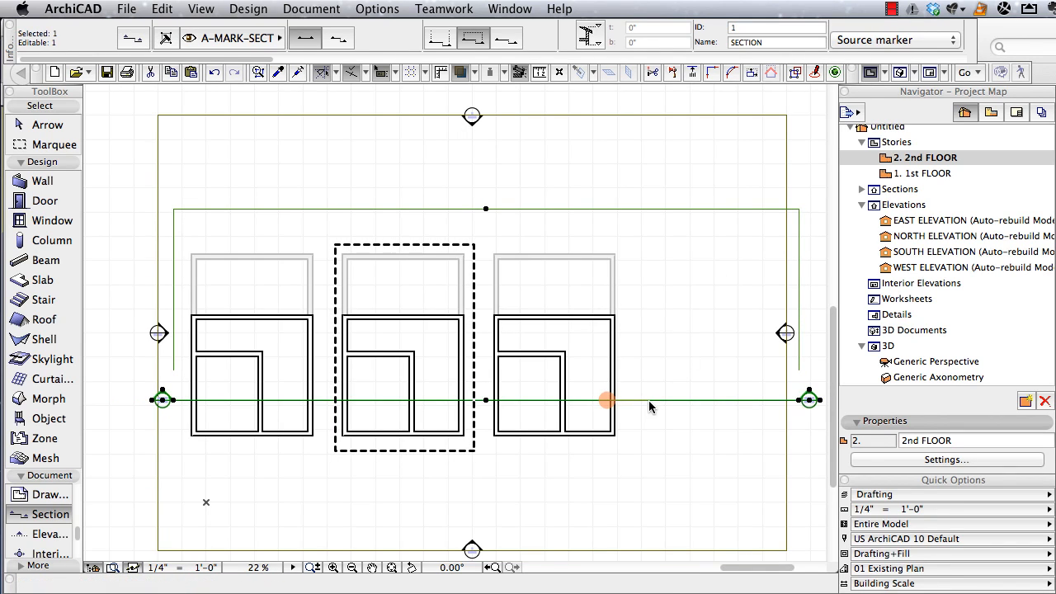
pyautogui.rightClick(649, 401)
pyautogui.click(523, 427)
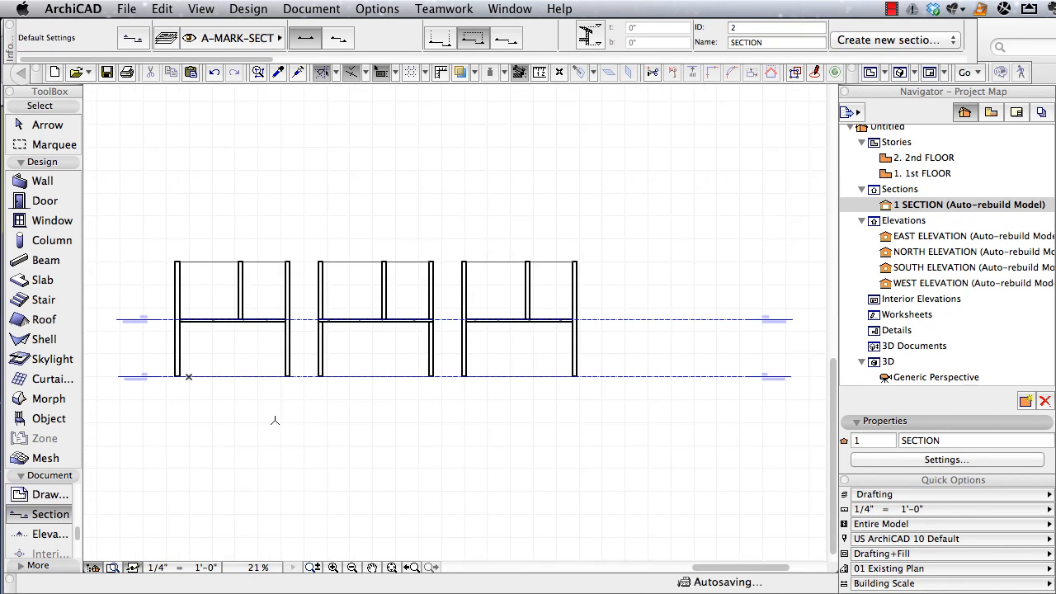
pyautogui.scroll(10, 179, 311)
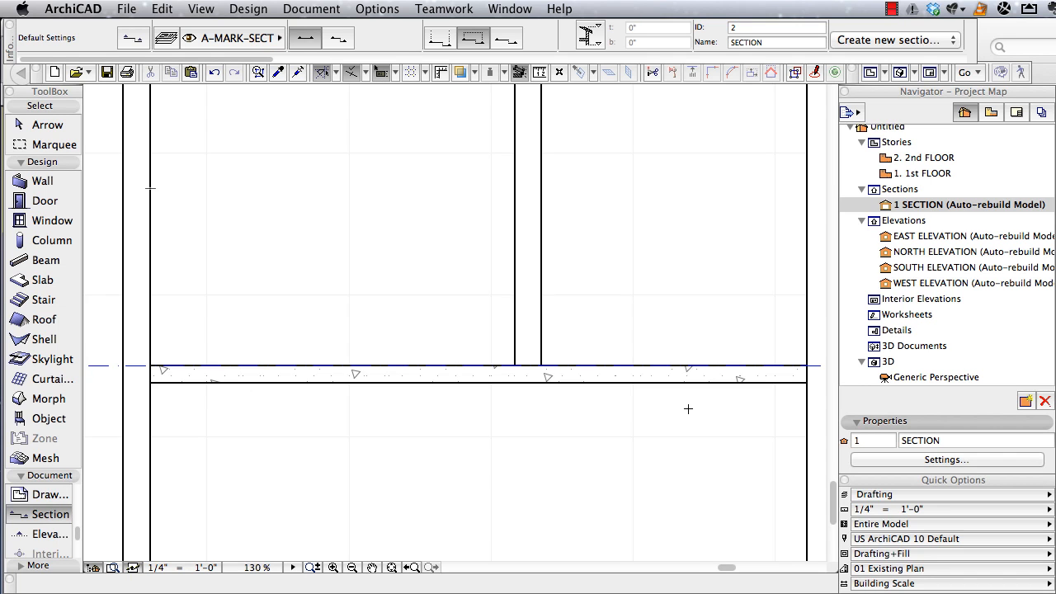
pyautogui.scroll(-7, 688, 408)
pyautogui.moveTo(806, 413); pyautogui.dragTo(443, 424, button='middle')
pyautogui.scroll(6, 583, 405)
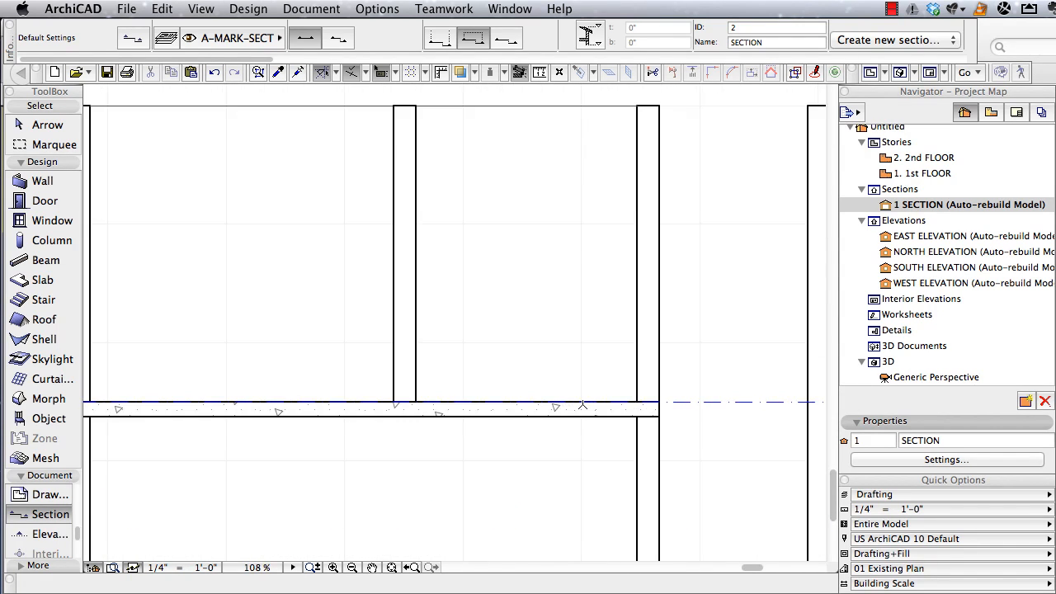
pyautogui.scroll(-2, 582, 405)
pyautogui.click(540, 402)
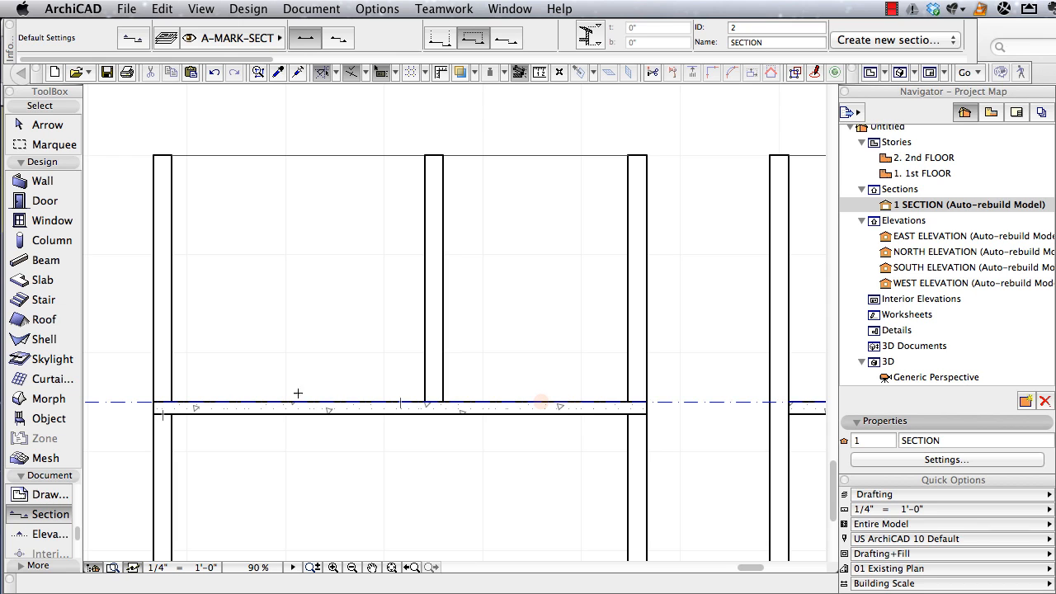
pyautogui.scroll(-5, 454, 415)
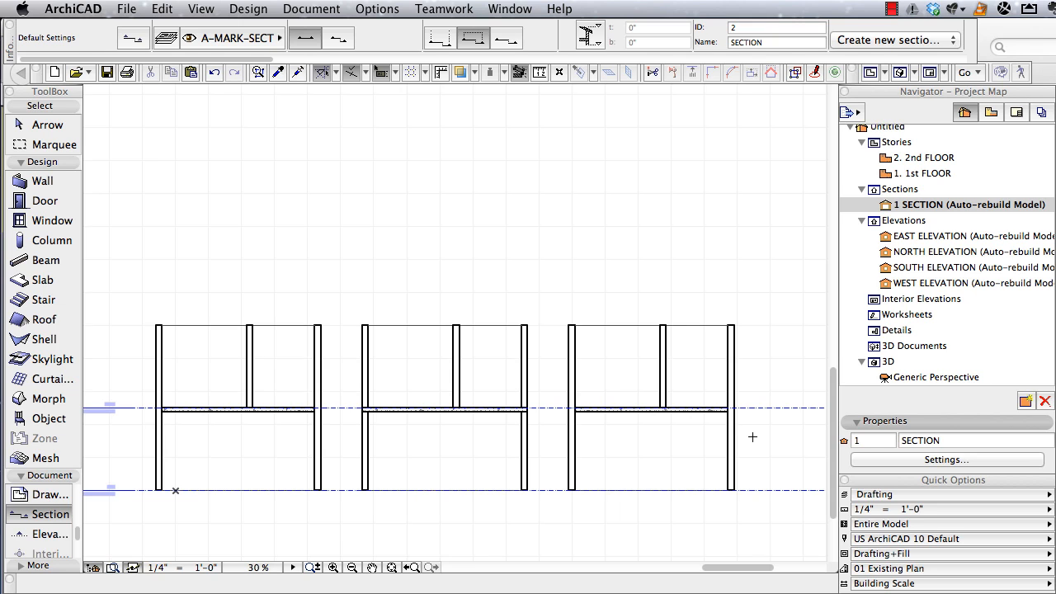
# Set the cut fill of the third unit's four 1st-floor exterior walls to the Brick Vr.+Foam composite.
pyautogui.press('F2')
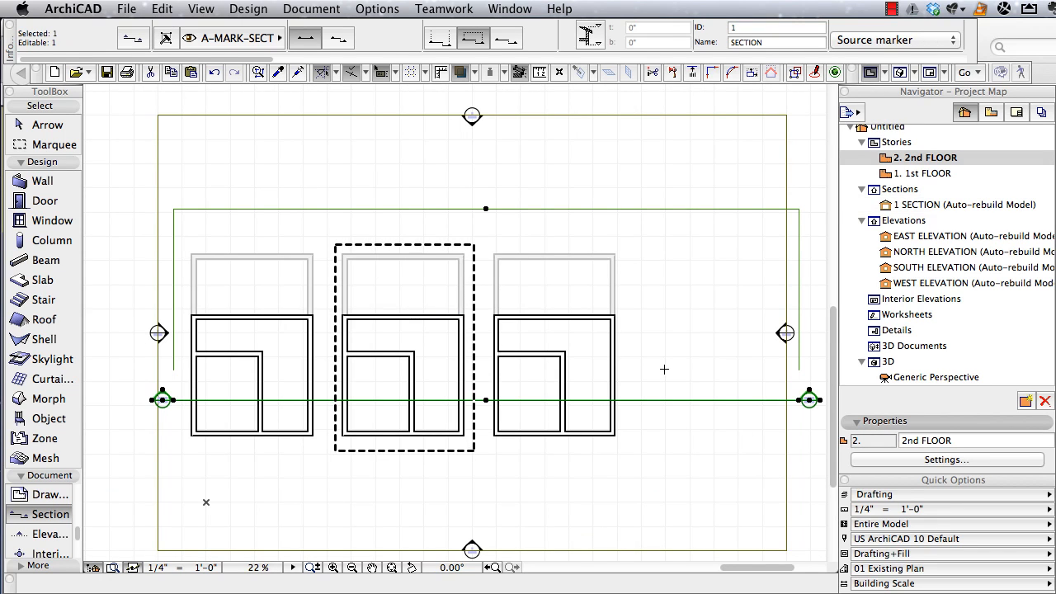
pyautogui.press('Escape')
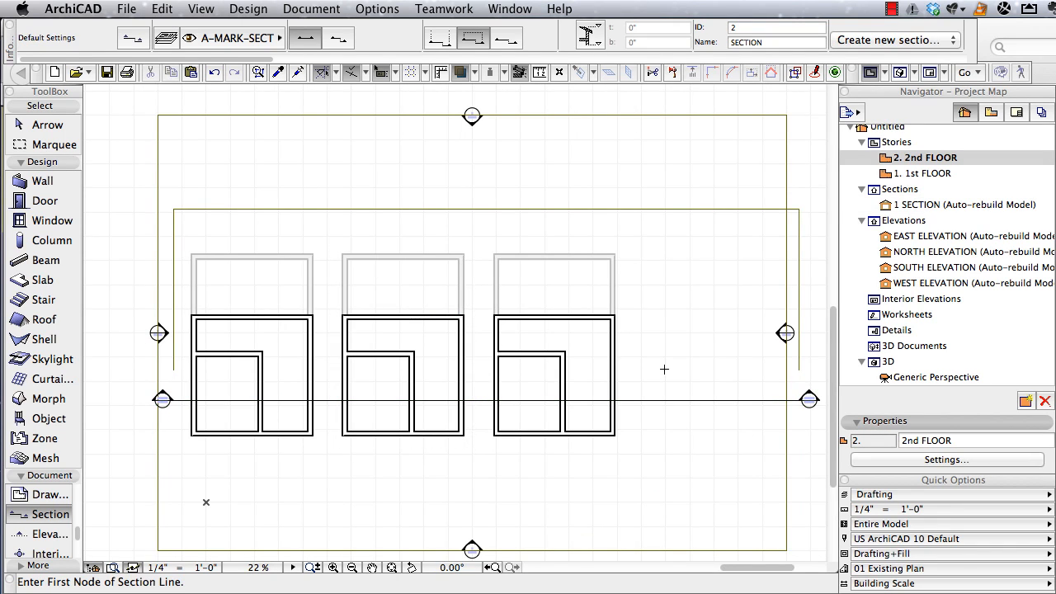
pyautogui.press('super+Down')
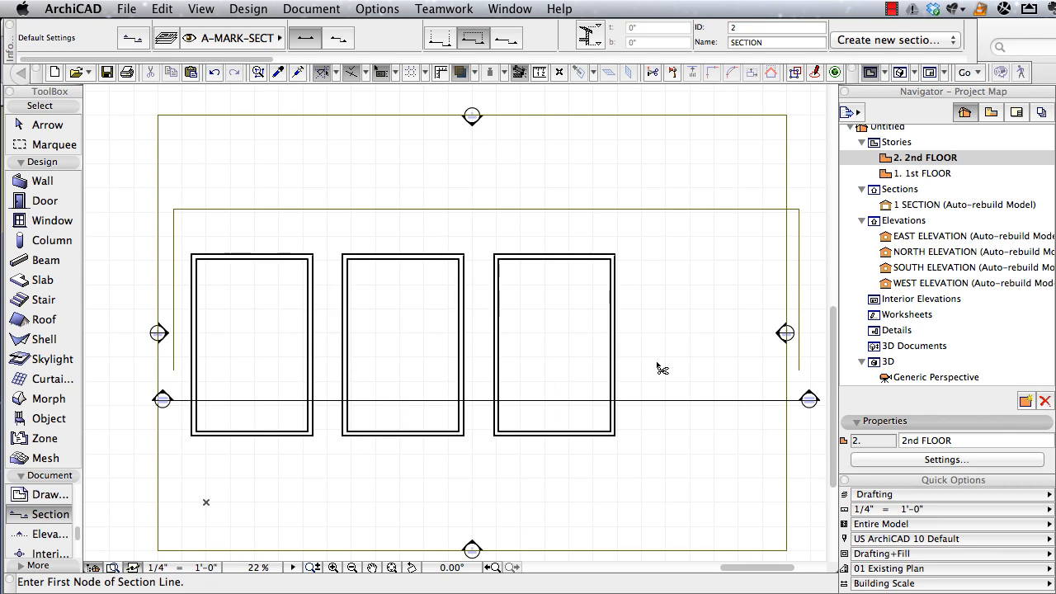
pyautogui.keyDown('shift'); pyautogui.click(497, 283); pyautogui.keyUp('shift')
pyautogui.keyDown('shift'); pyautogui.click(525, 257); pyautogui.keyUp('shift')
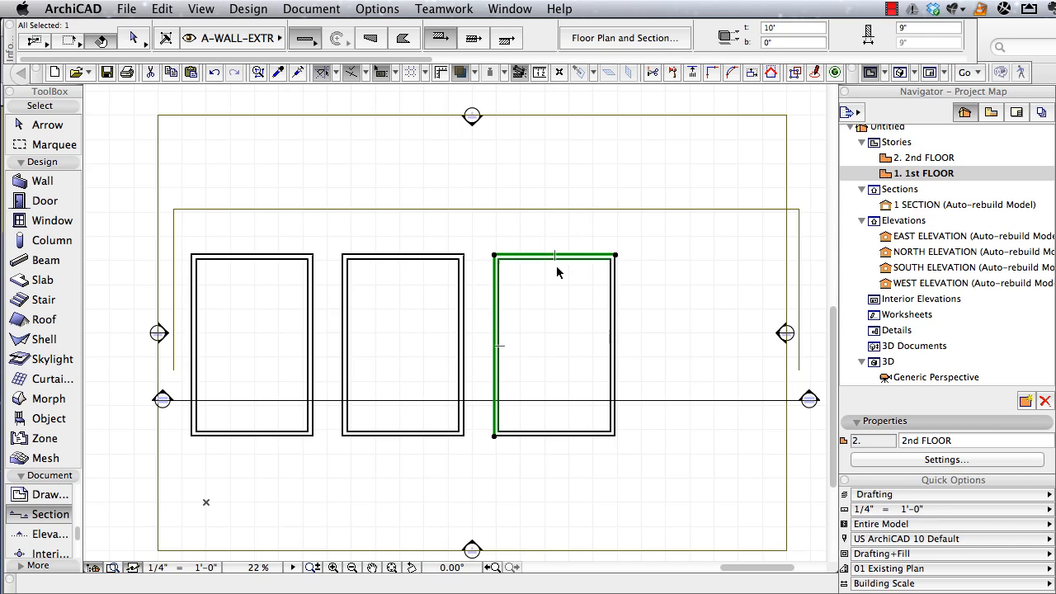
pyautogui.keyDown('shift'); pyautogui.click(613, 293); pyautogui.keyUp('shift')
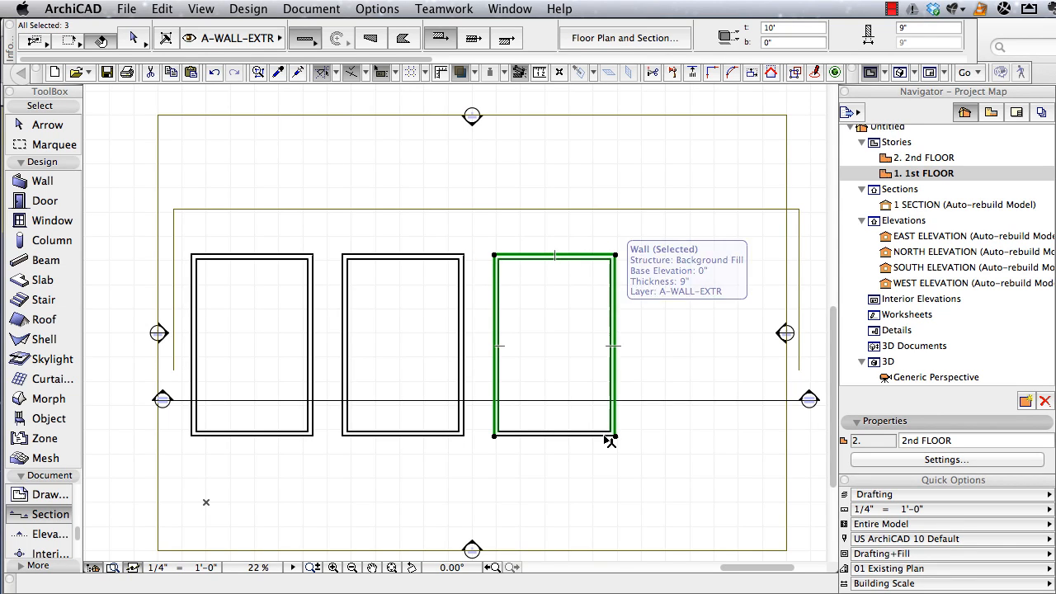
pyautogui.keyDown('shift'); pyautogui.click(608, 436); pyautogui.keyUp('shift')
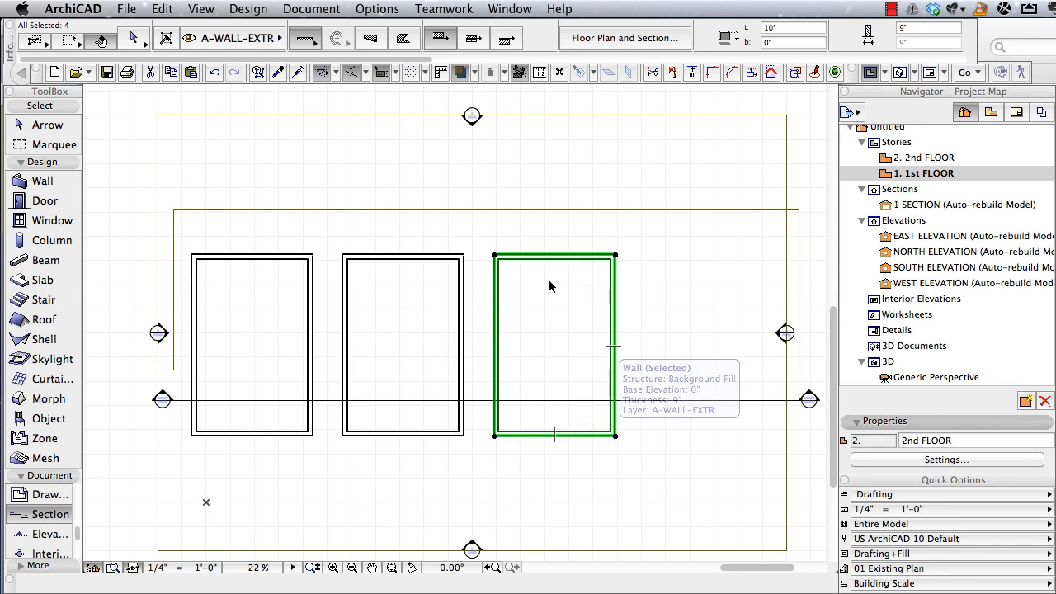
pyautogui.click(582, 39)
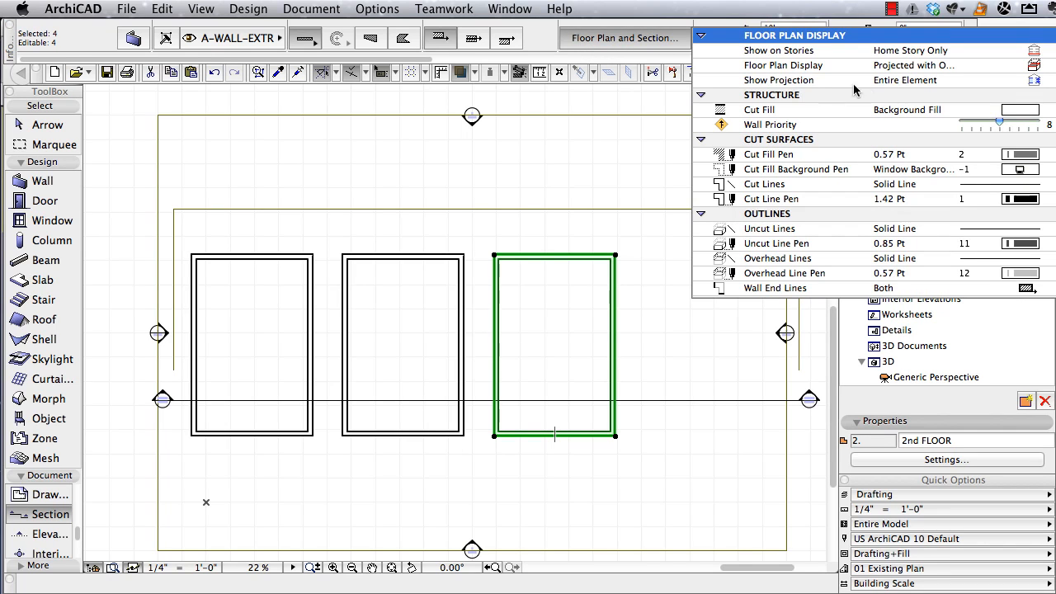
pyautogui.click(1018, 114)
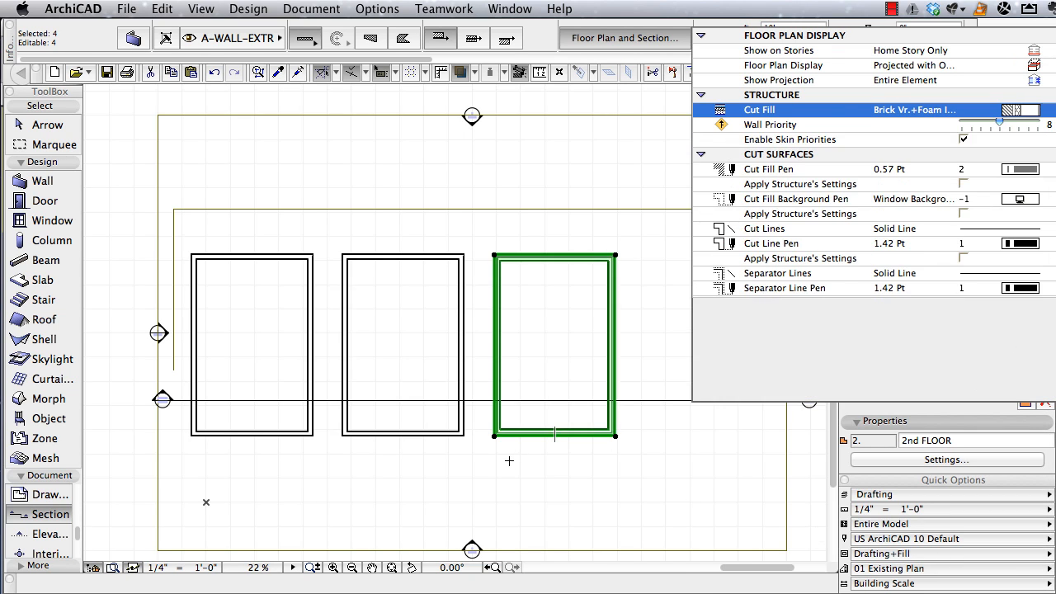
pyautogui.press('Escape')
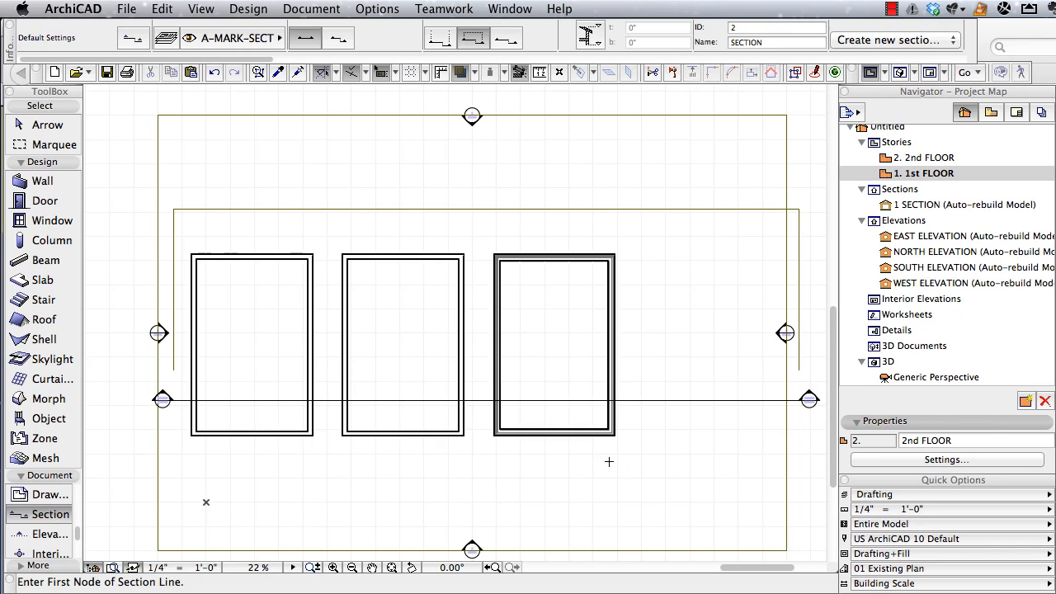
# Transfer the brick composite wall's settings to the third unit's four exterior walls on the 2nd floor.
pyautogui.scroll(5, 615, 458)
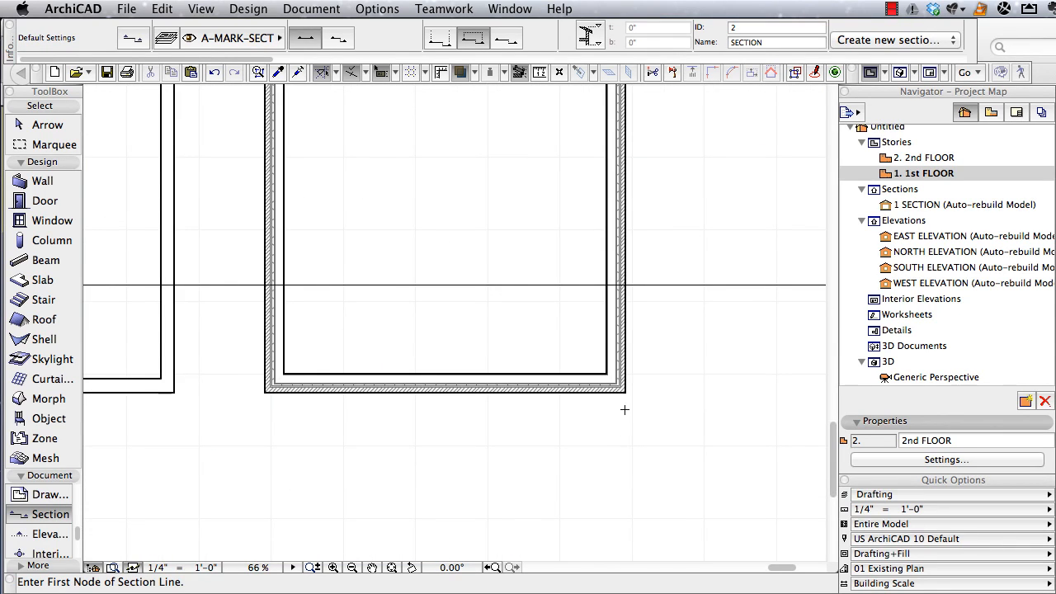
pyautogui.keyDown('alt'); pyautogui.click(607, 340); pyautogui.keyUp('alt')
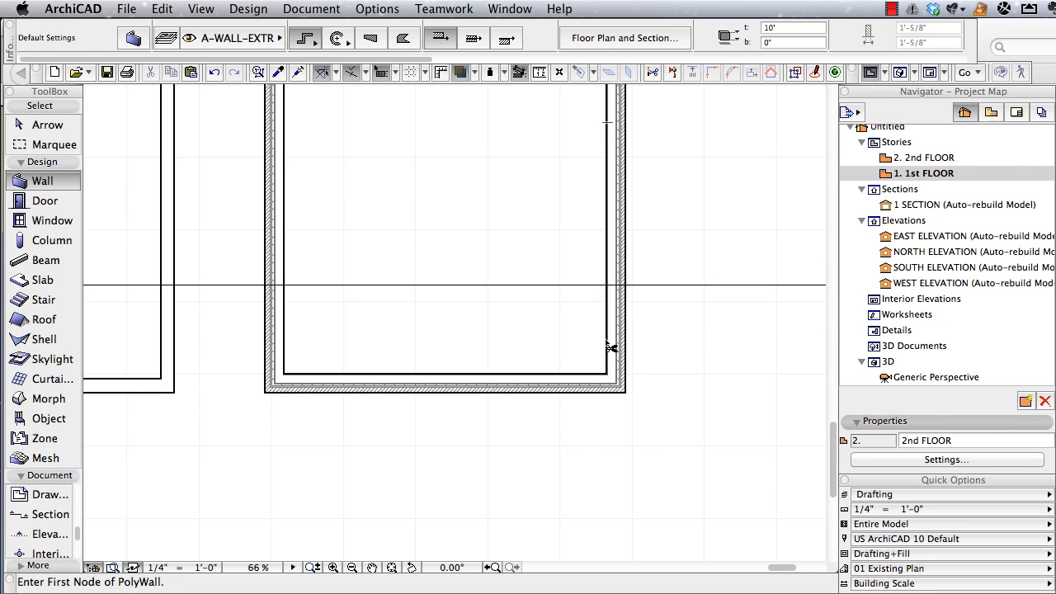
pyautogui.press('super+Up')
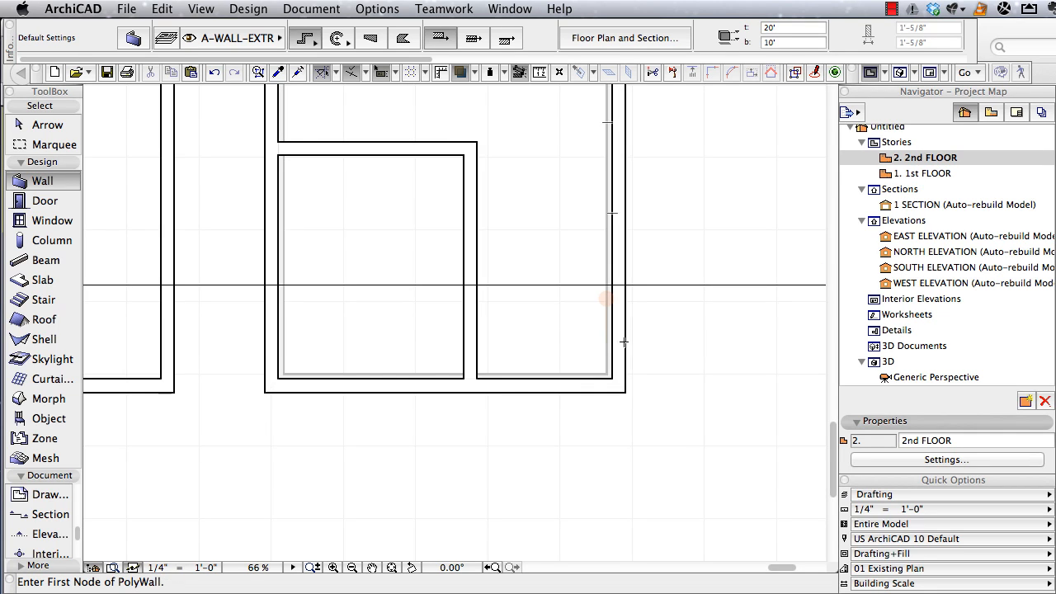
pyautogui.moveTo(655, 321); pyautogui.dragTo(677, 435, button='middle')
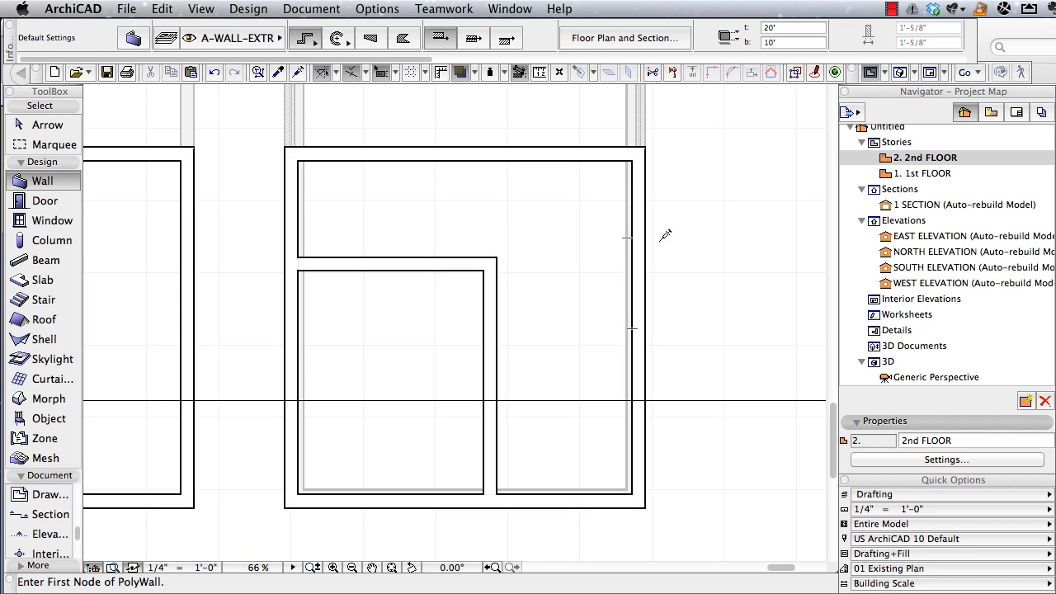
pyautogui.click(582, 139)
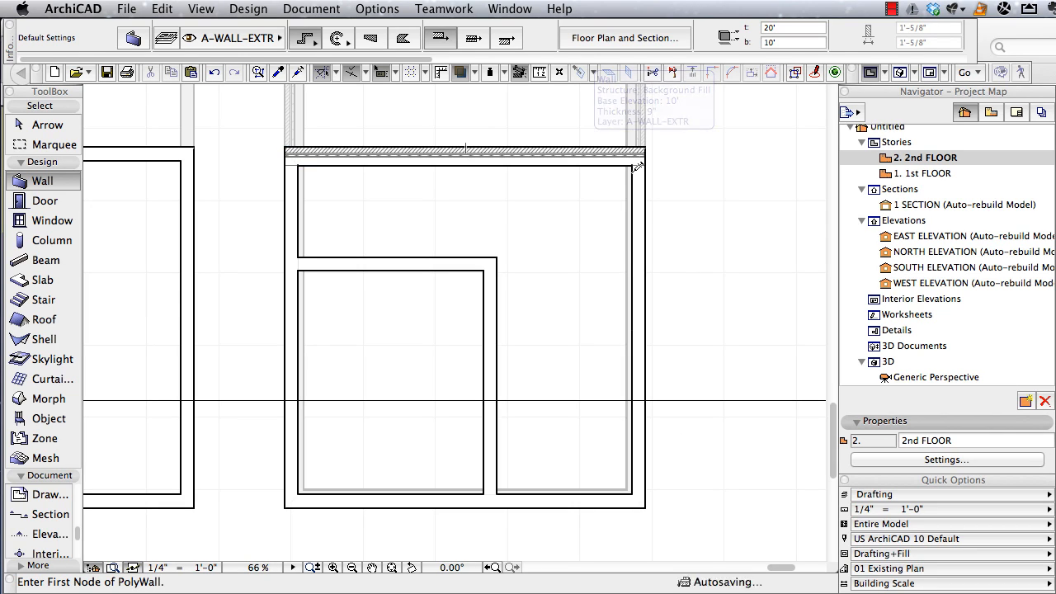
pyautogui.click(648, 184)
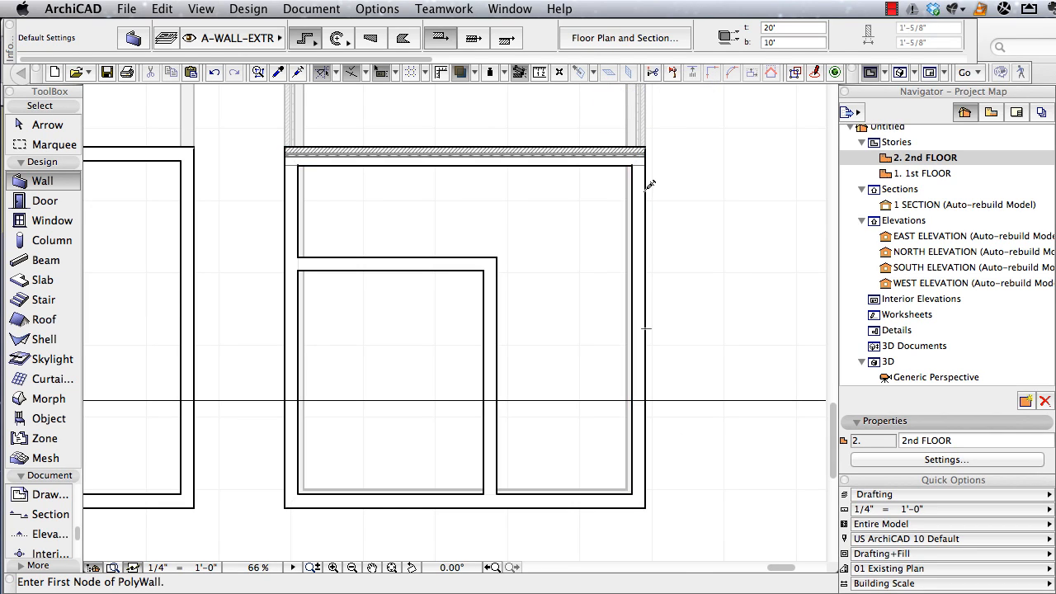
pyautogui.click(603, 490)
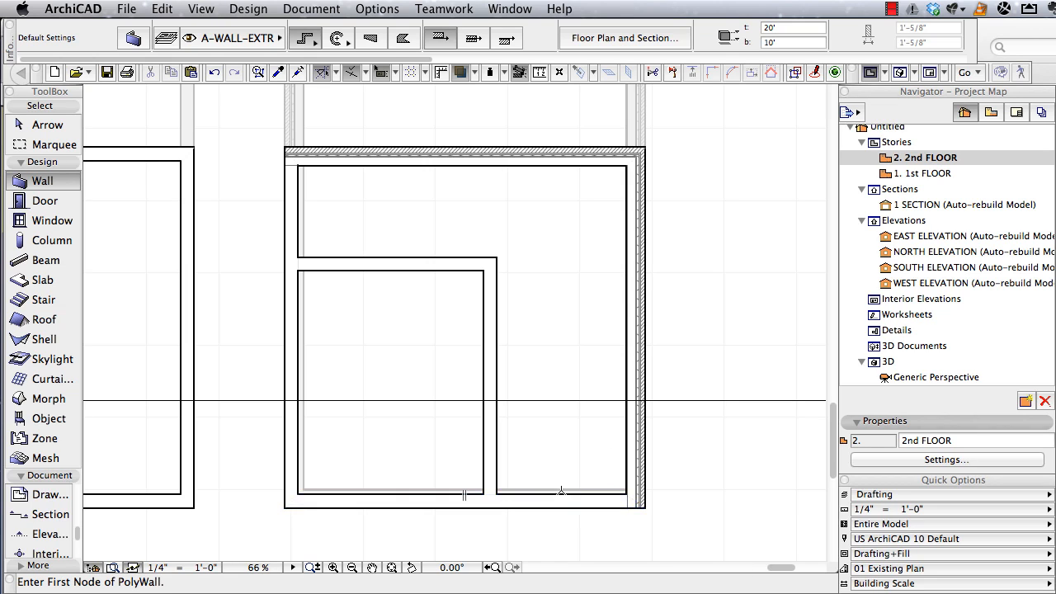
pyautogui.click(299, 468)
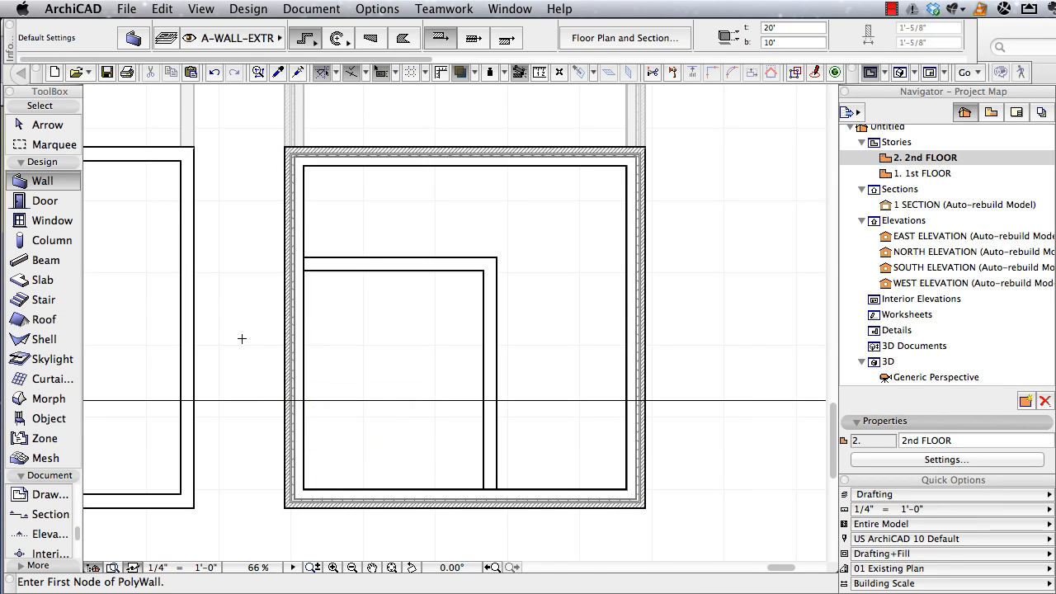
# Set the cut fill of the third unit's two 2nd-floor interior walls to the Stucco 2x6 Wd. composite.
pyautogui.keyDown('shift'); pyautogui.click(431, 269); pyautogui.keyUp('shift')
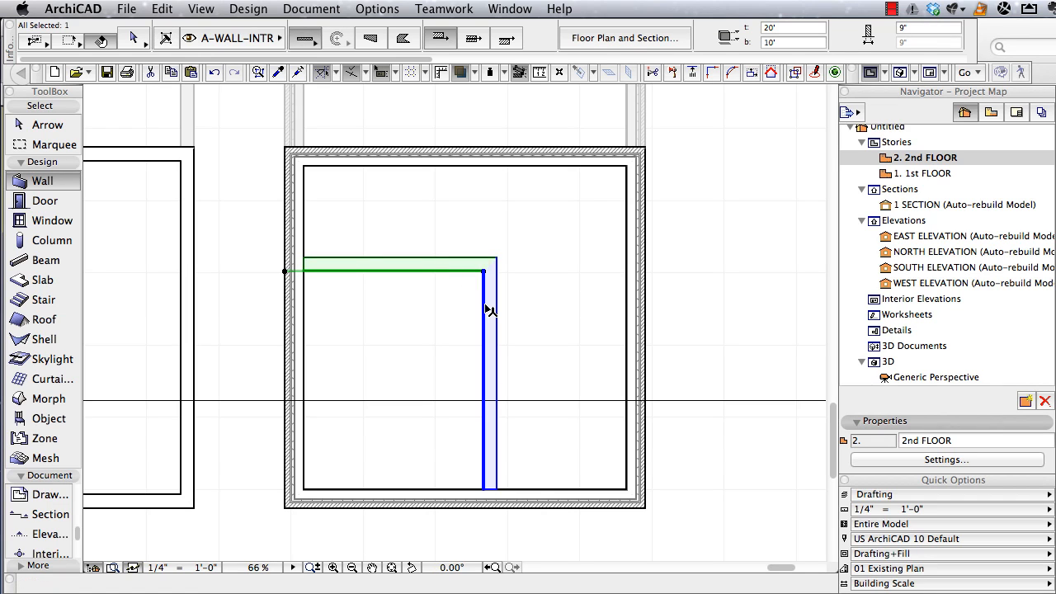
pyautogui.keyDown('shift'); pyautogui.click(489, 309); pyautogui.keyUp('shift')
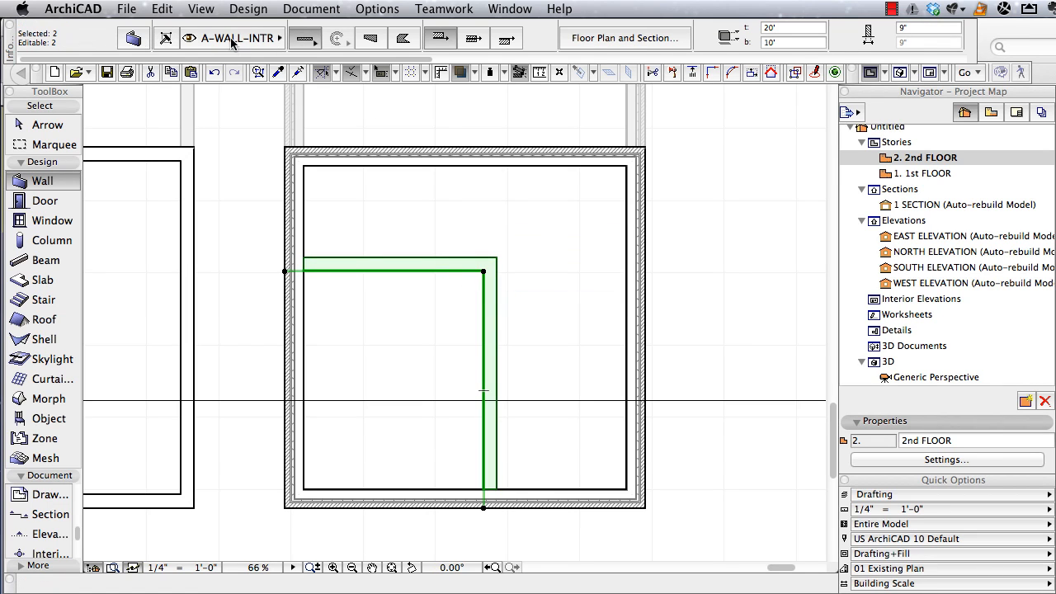
pyautogui.click(565, 39)
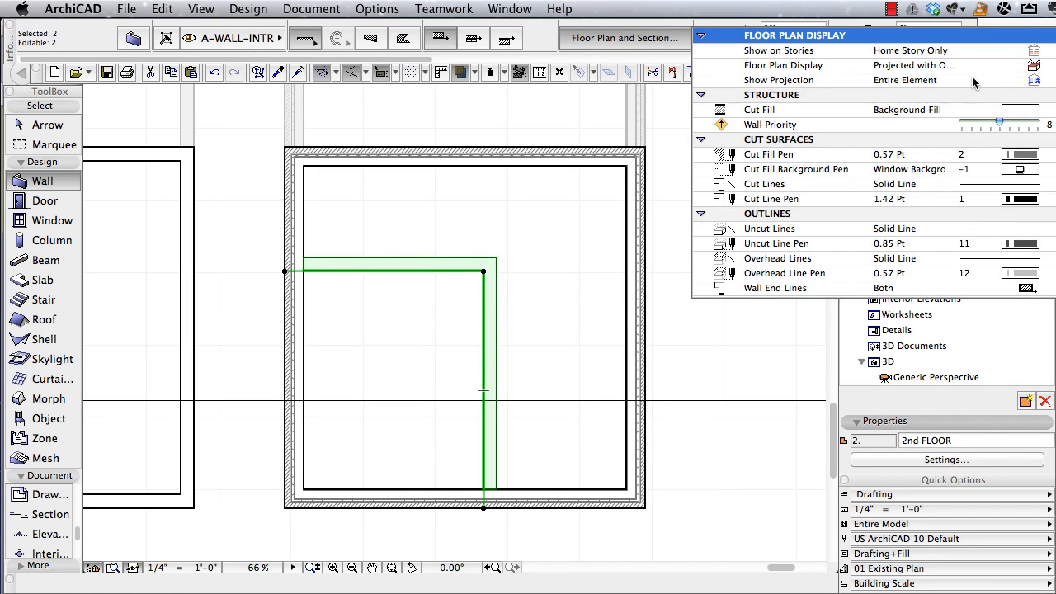
pyautogui.click(996, 113)
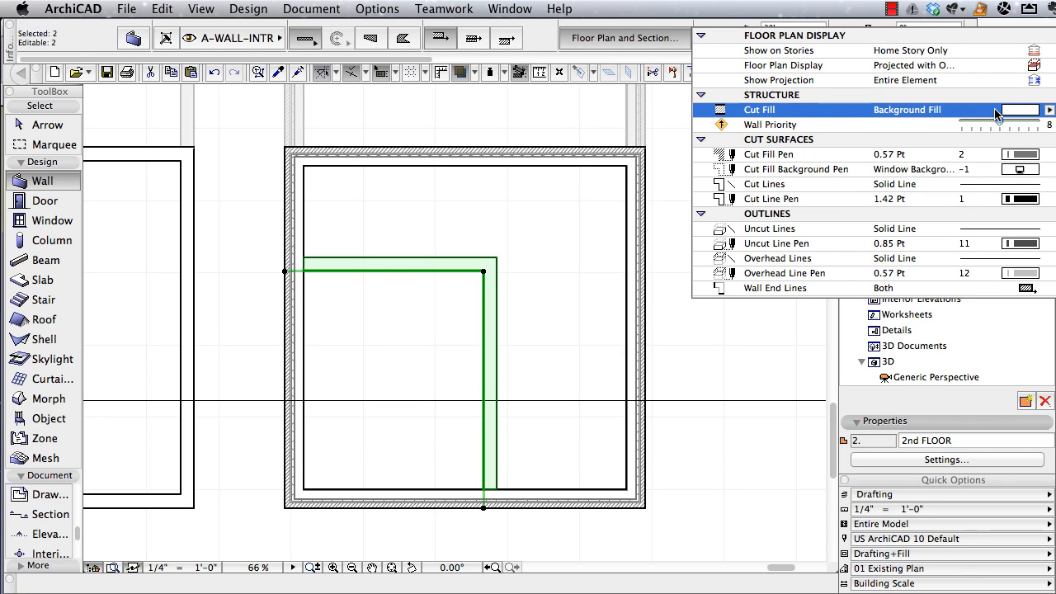
pyautogui.click(1049, 111)
pyautogui.click(1055, 520)
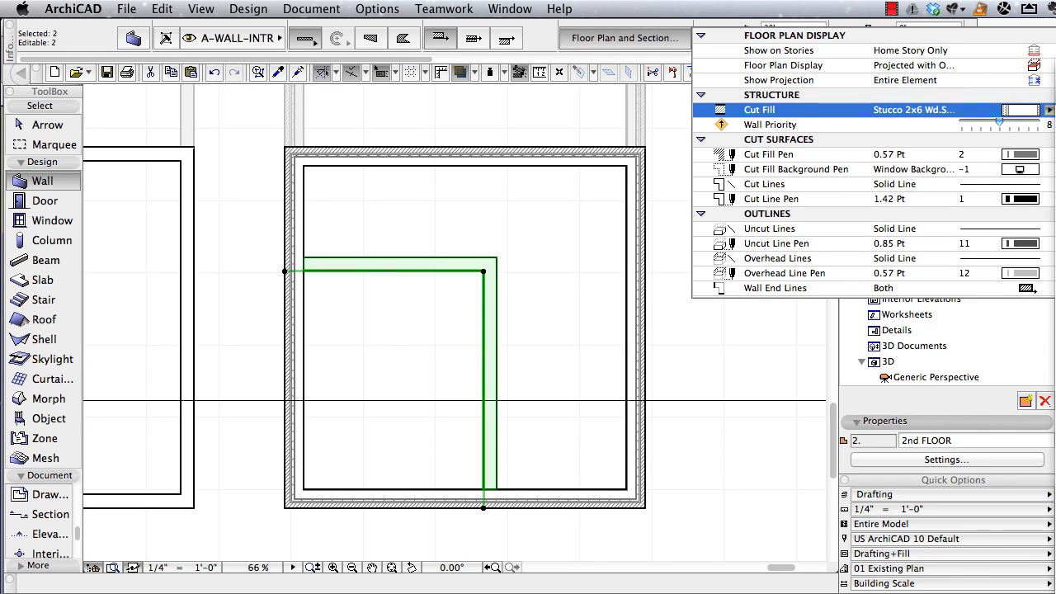
# Change the cut fill of the third unit's two 2nd-floor interior walls to a thinner 4 7/8" composite.
pyautogui.click(1055, 528)
pyautogui.click(700, 544)
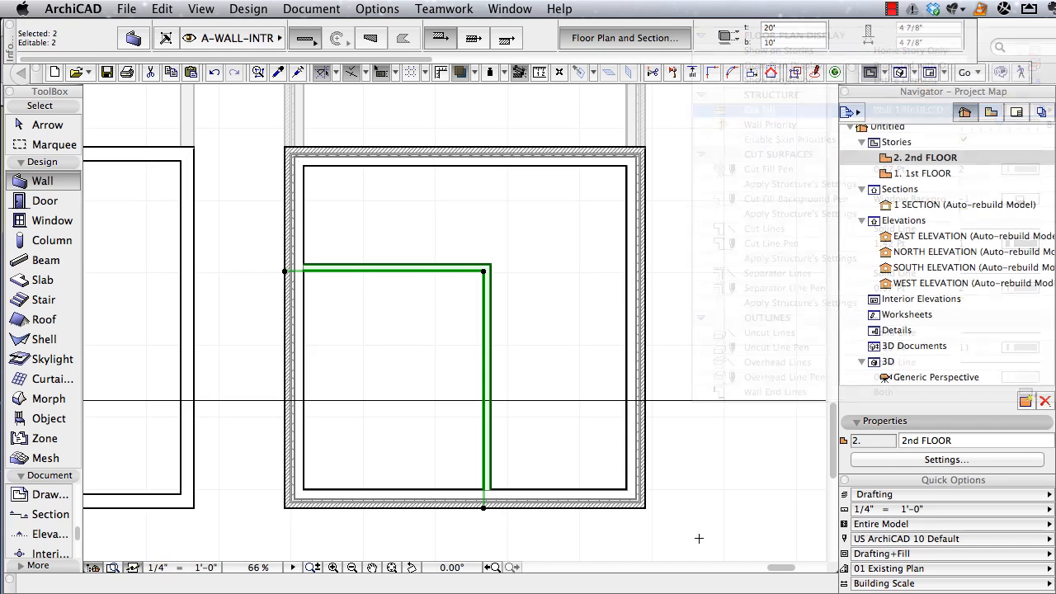
pyautogui.press('Escape')
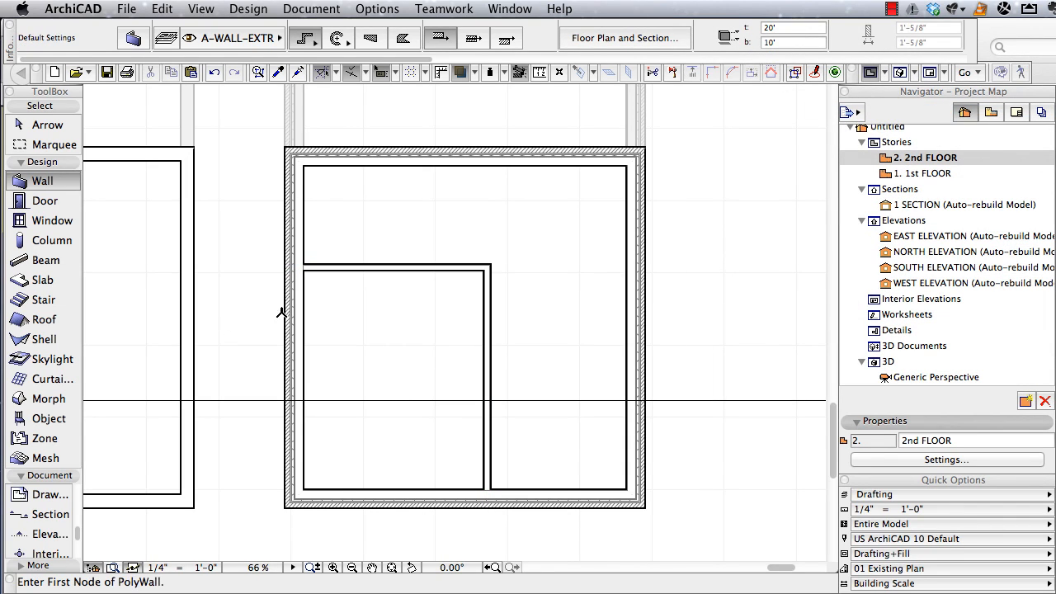
# Open the section from its line on the plan and examine how the floor slab meets the third unit's composite exterior wall.
pyautogui.rightClick(327, 400)
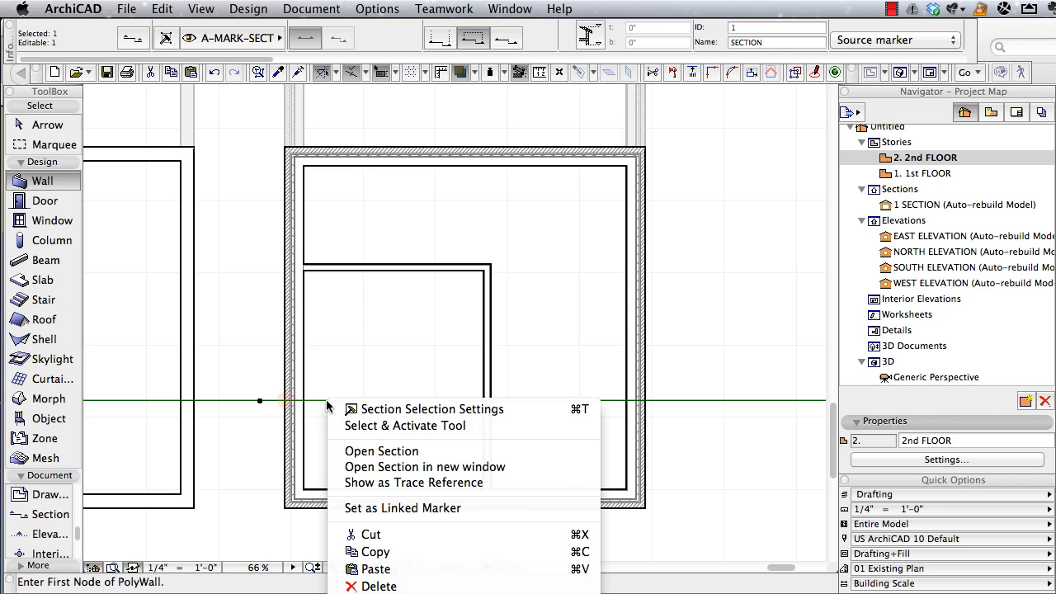
pyautogui.click(391, 459)
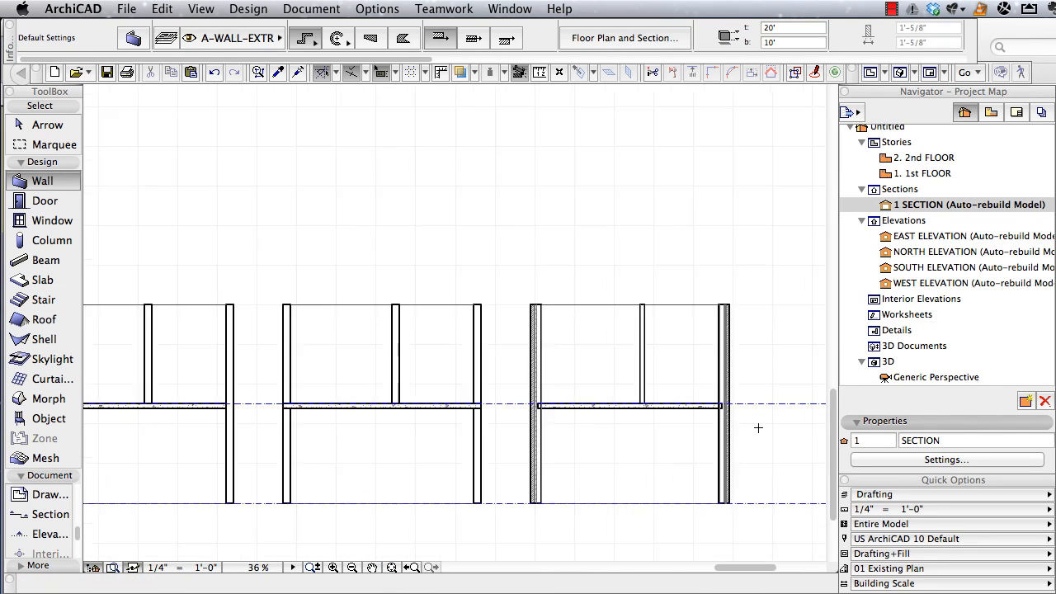
pyautogui.scroll(3, 758, 428)
pyautogui.scroll(5, 309, 389)
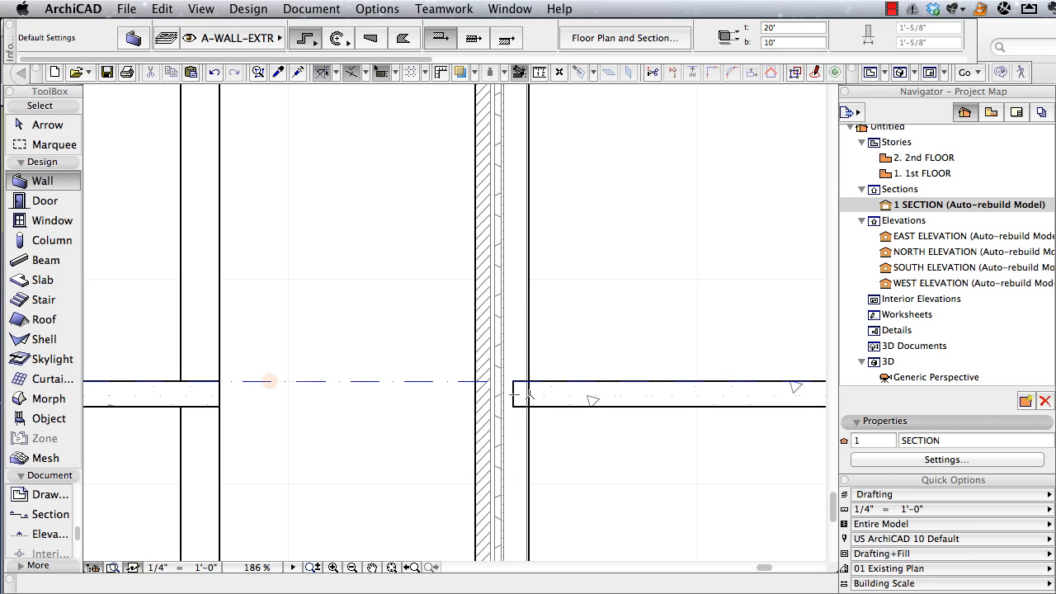
pyautogui.scroll(-3, 528, 398)
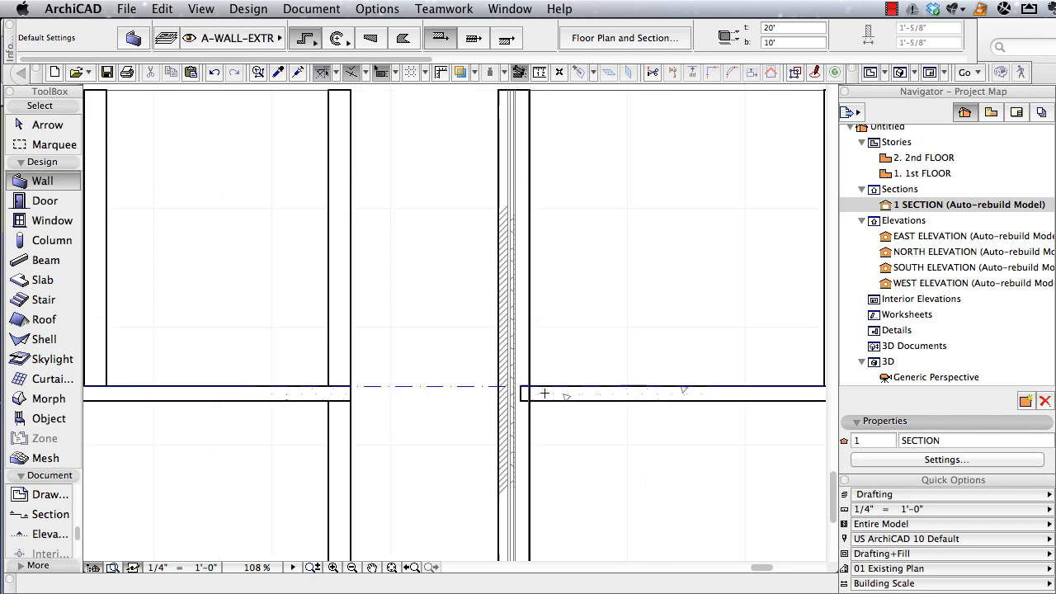
pyautogui.keyDown('shift'); pyautogui.click(546, 399); pyautogui.keyUp('shift')
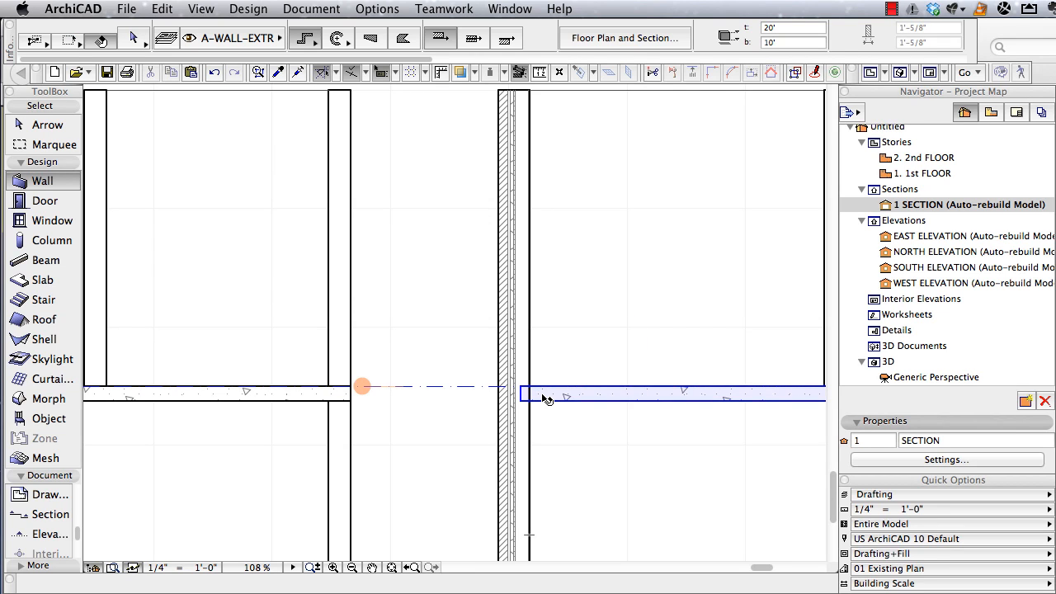
pyautogui.keyDown('shift'); pyautogui.click(543, 397); pyautogui.keyUp('shift')
pyautogui.press('Escape')
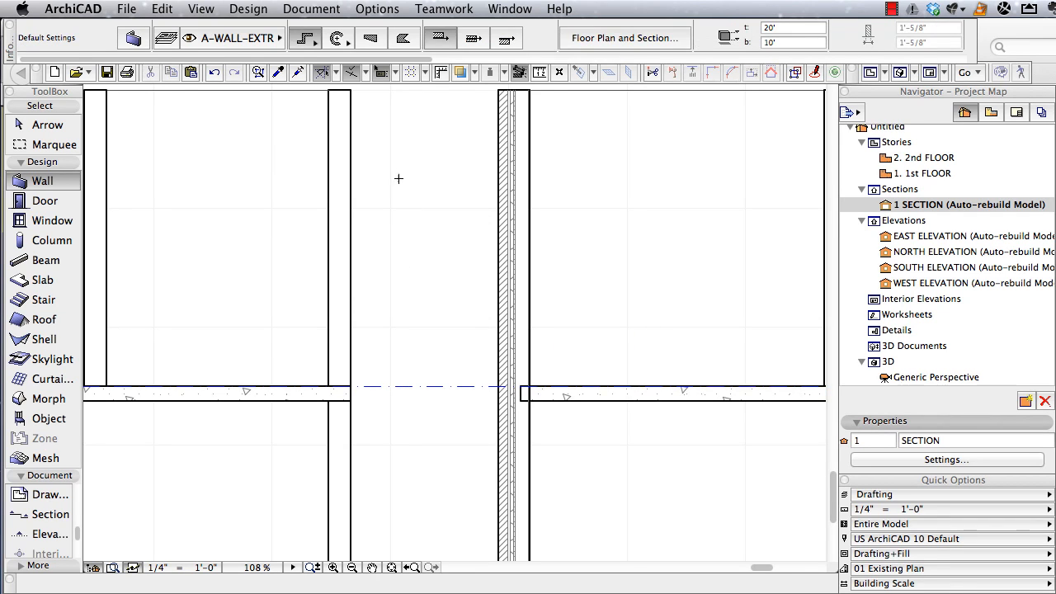
# Open Solid Element Operations and assign the third unit's 2nd-floor slab as the operator element.
pyautogui.click(247, 9)
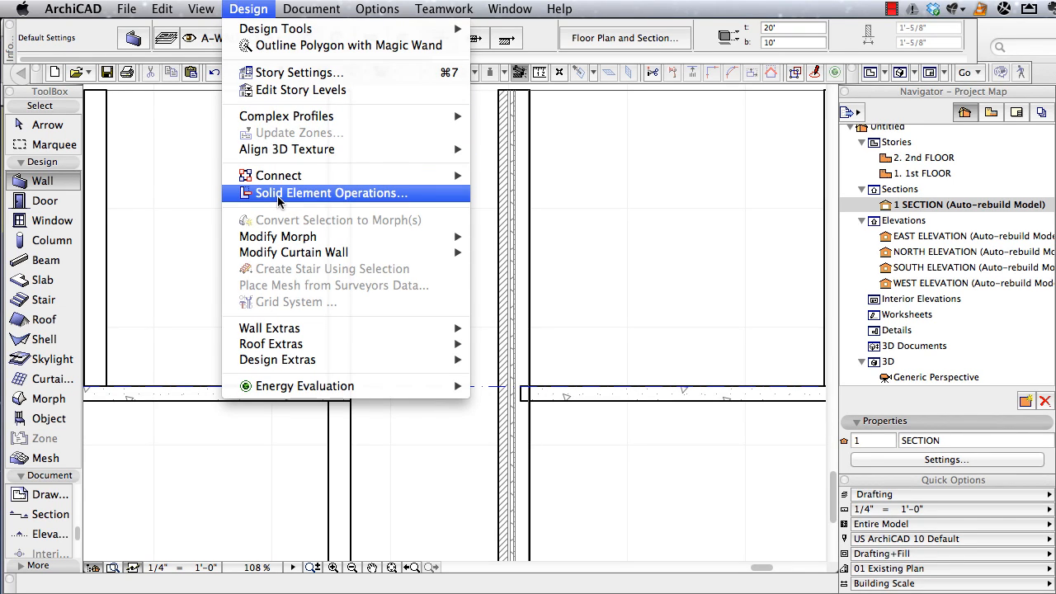
pyautogui.moveTo(278, 179)
pyautogui.click(292, 195)
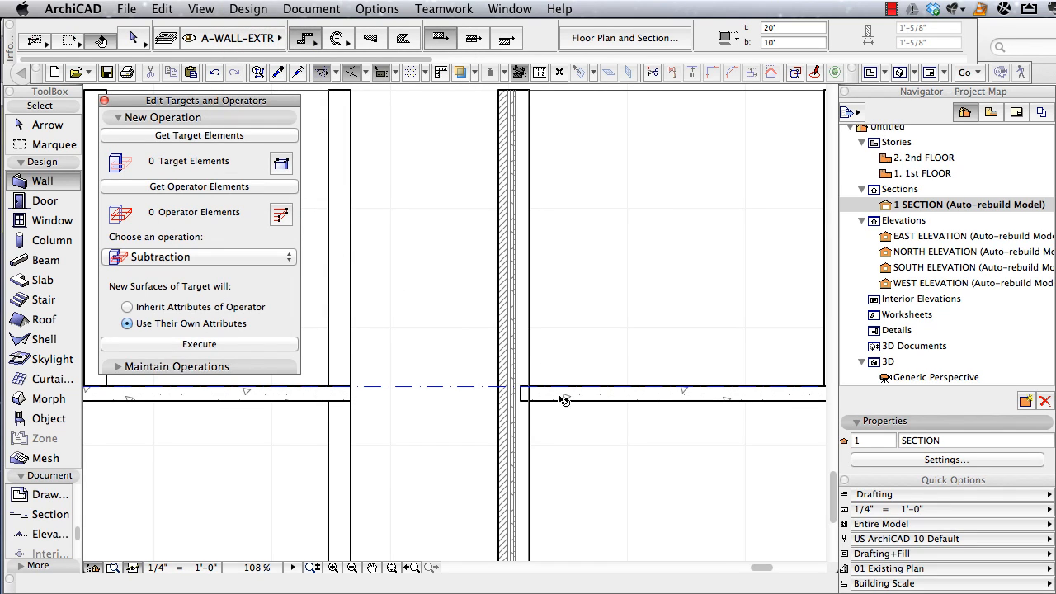
pyautogui.keyDown('shift'); pyautogui.click(559, 397); pyautogui.keyUp('shift')
pyautogui.click(561, 397)
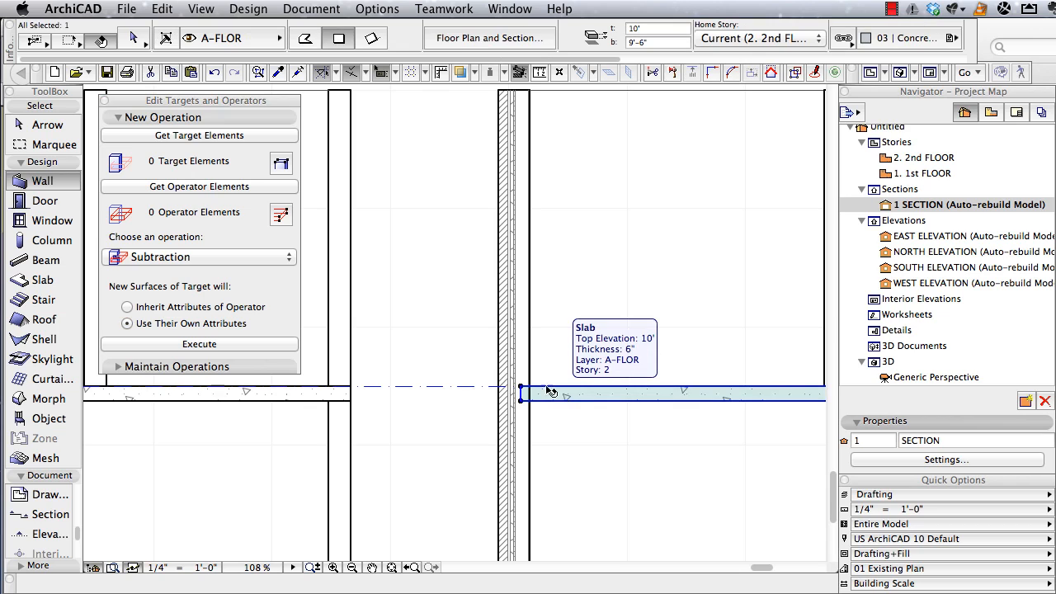
pyautogui.click(229, 188)
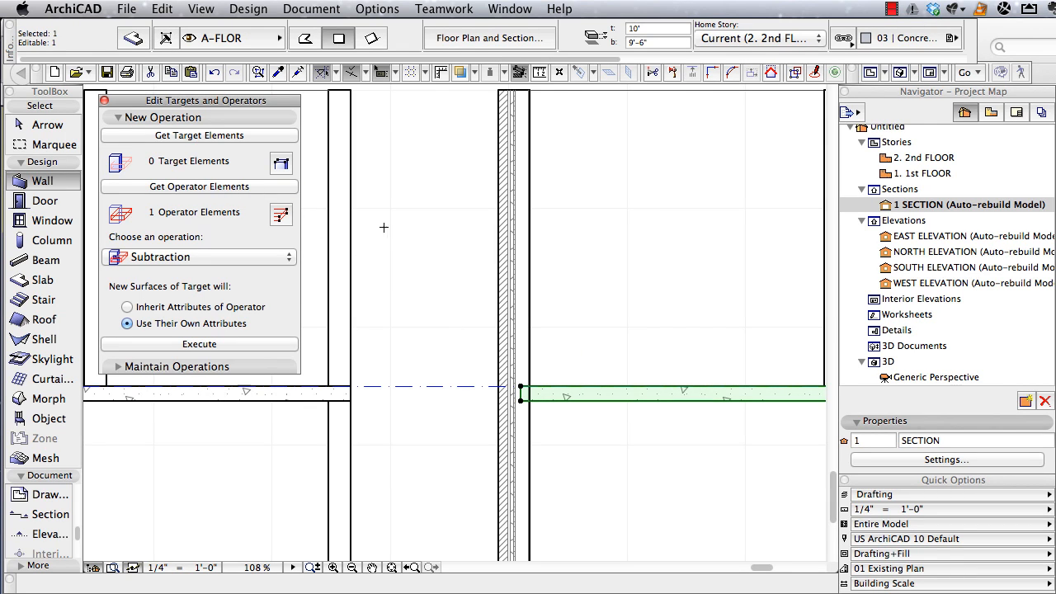
# Set the 1st-floor brick composite wall at the slab's end as the target and subtract the slab from it, keeping its own surface attributes.
pyautogui.press('Escape')
pyautogui.keyDown('shift'); pyautogui.click(526, 444); pyautogui.keyUp('shift')
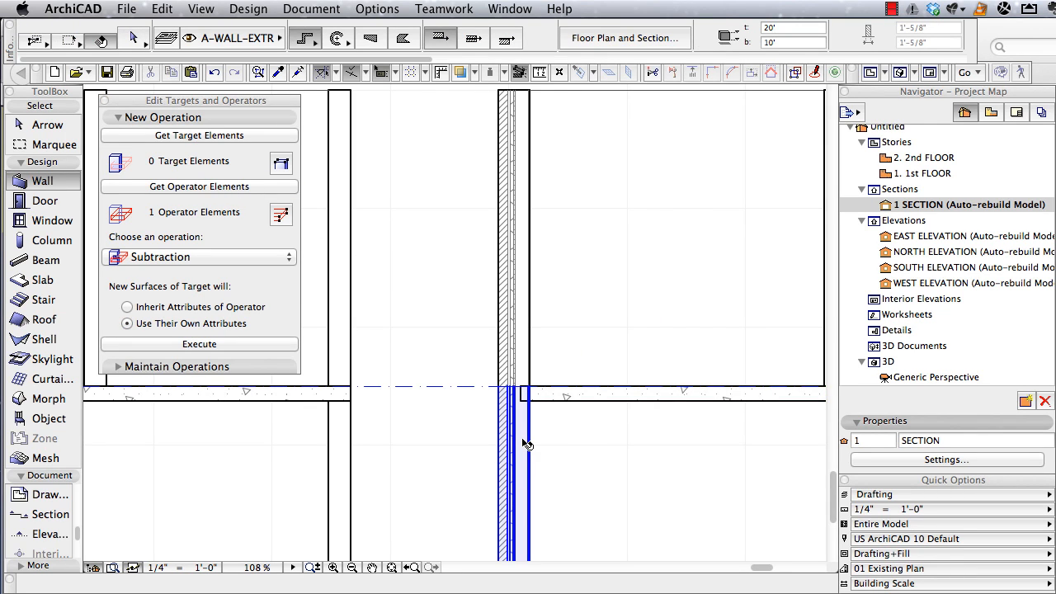
pyautogui.keyDown('shift'); pyautogui.click(526, 444); pyautogui.keyUp('shift')
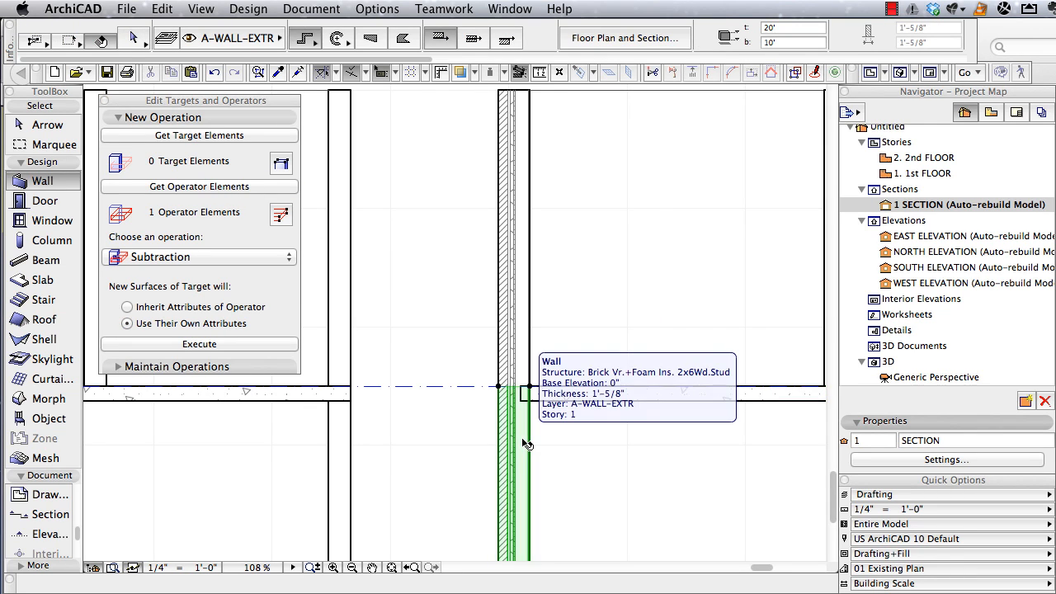
pyautogui.click(194, 138)
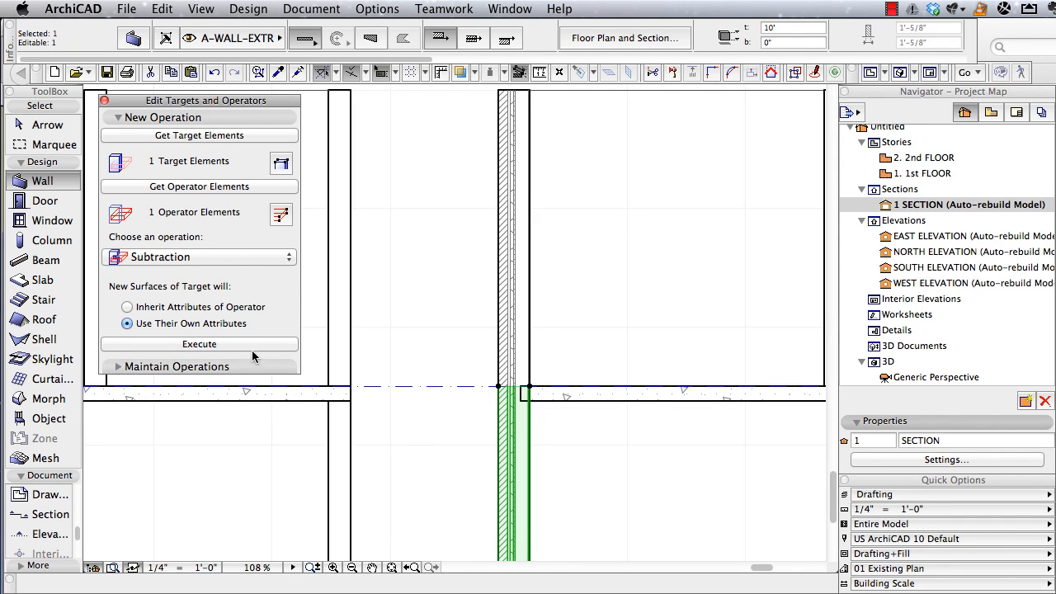
pyautogui.click(213, 344)
pyautogui.scroll(10, 525, 394)
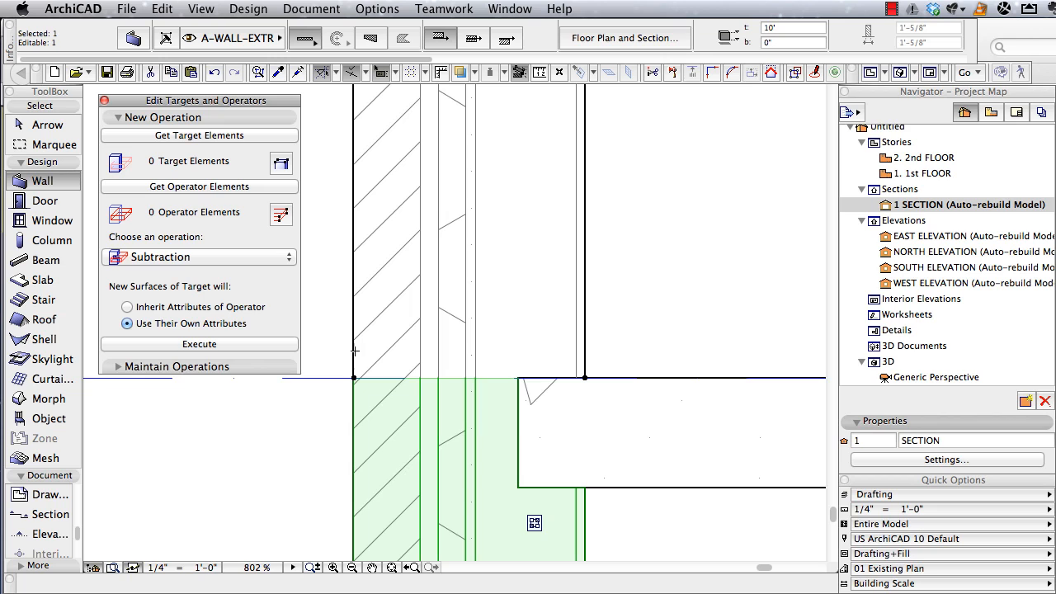
pyautogui.press('Escape')
pyautogui.scroll(-14, 561, 424)
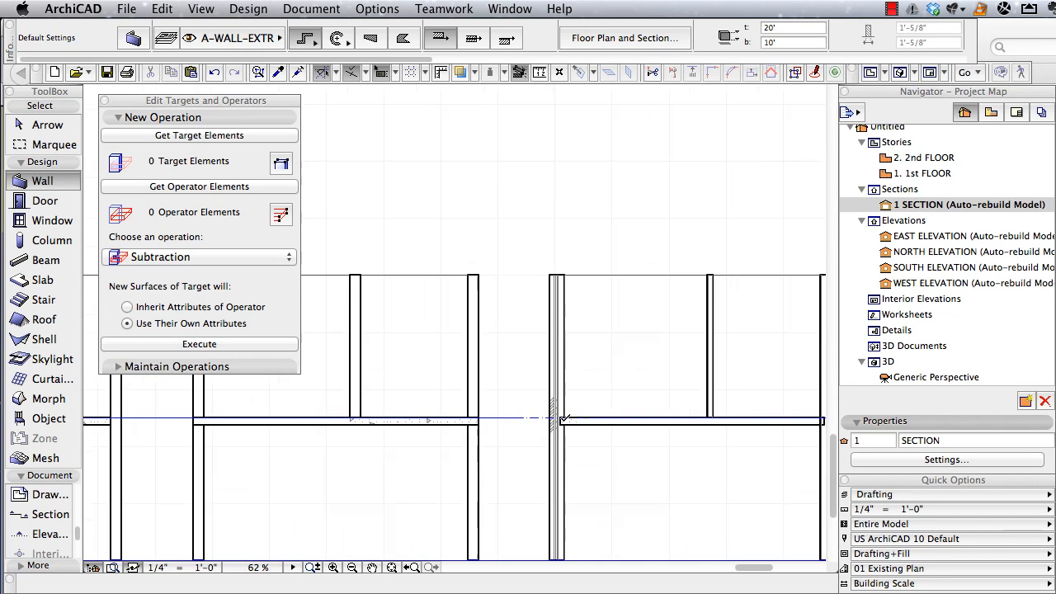
pyautogui.hscroll(5, 718, 437)
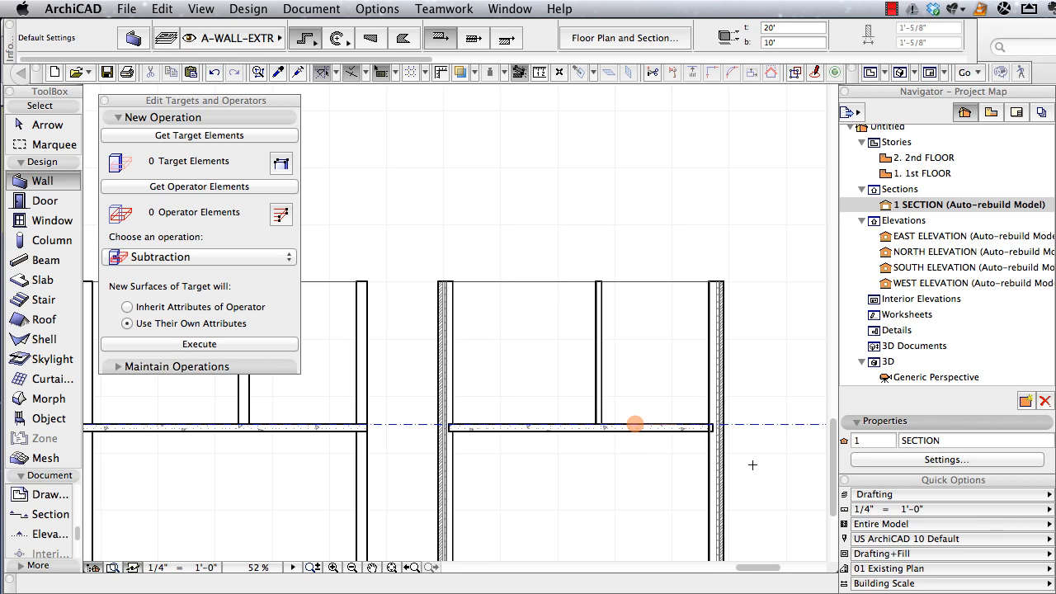
# Show all elements of the model in the 3D window and bring the third unit into view.
pyautogui.press('F3')
pyautogui.scroll(-3, 697, 453)
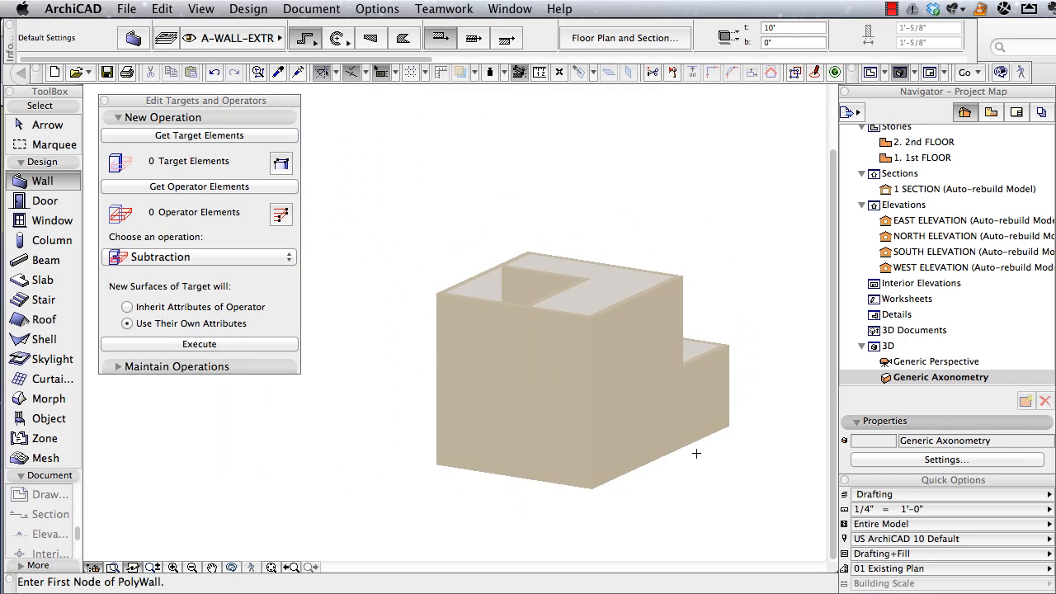
pyautogui.rightClick(355, 131)
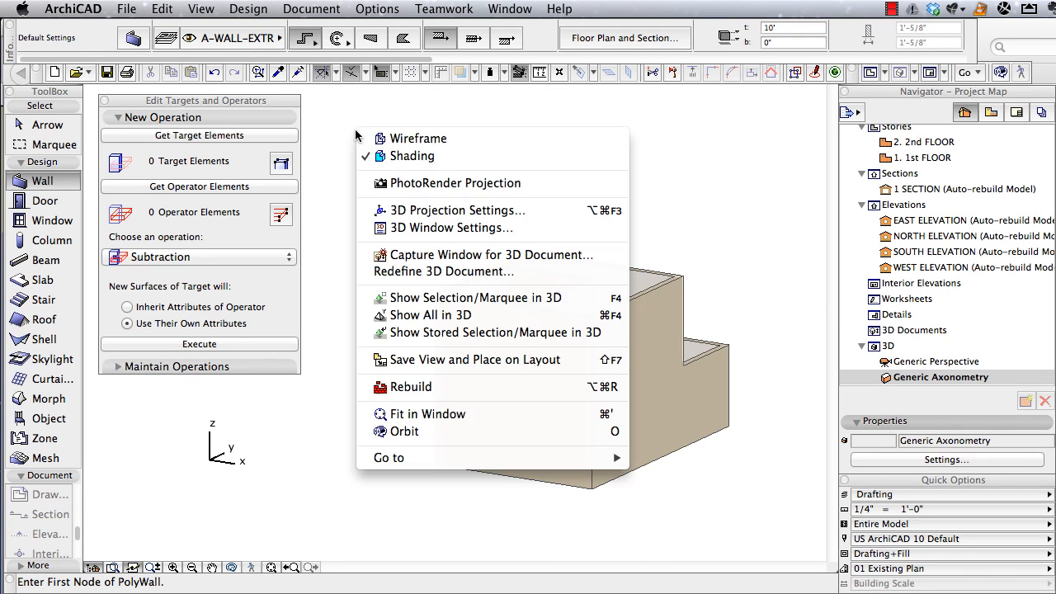
pyautogui.click(401, 314)
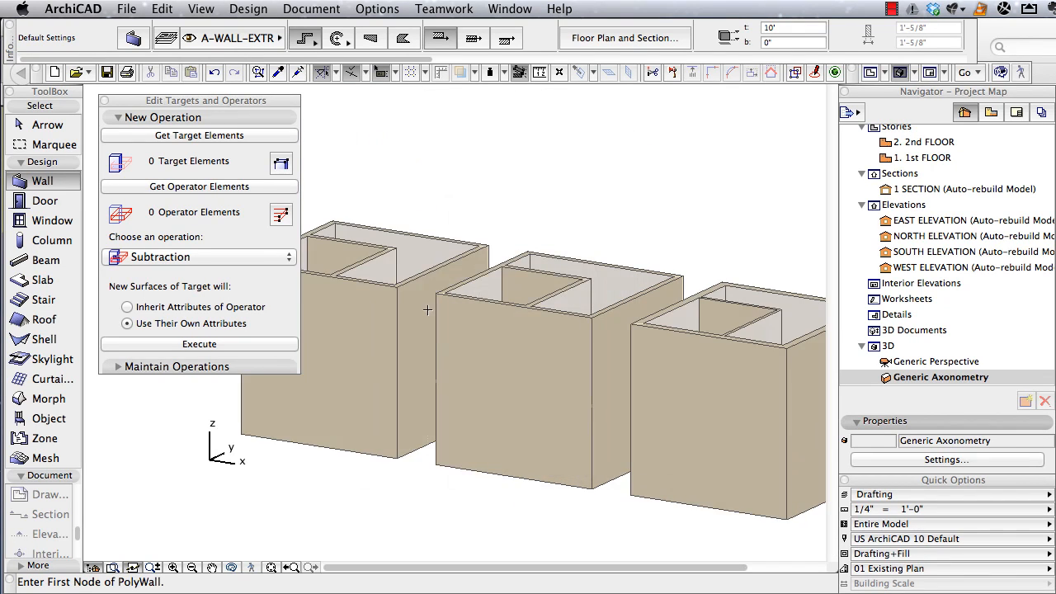
pyautogui.moveTo(688, 177); pyautogui.dragTo(529, 212, button='middle')
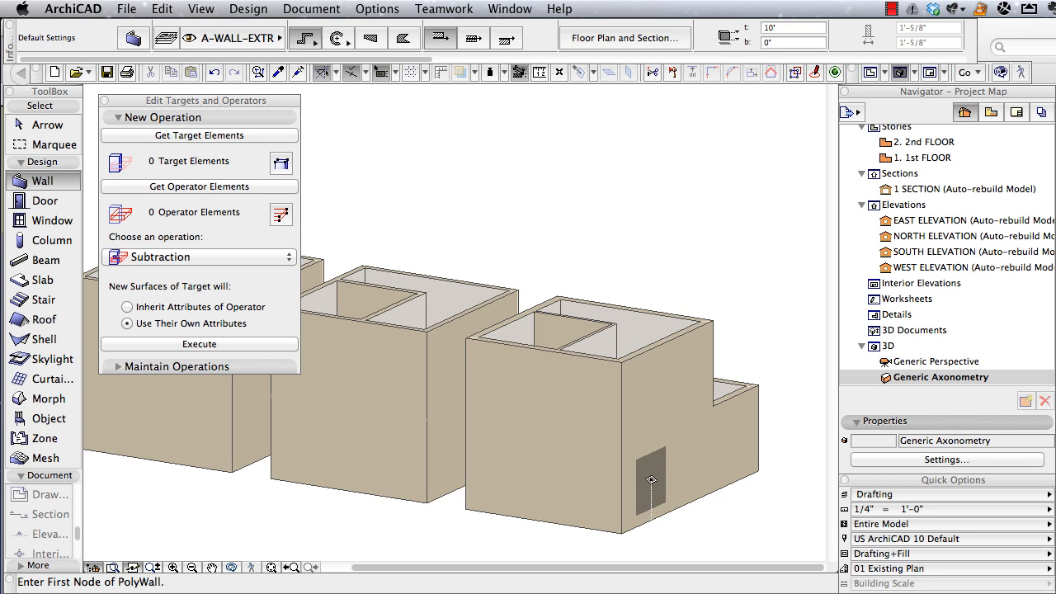
# Set up Find & Select with the element type Wall, try selecting all walls, and clear the selection.
pyautogui.click(160, 12)
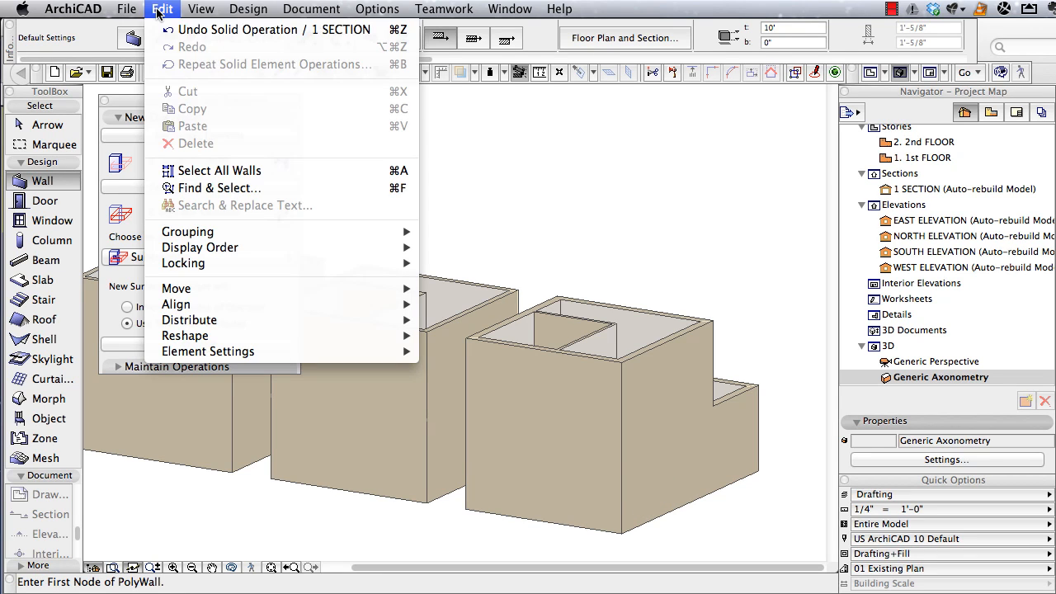
pyautogui.click(208, 188)
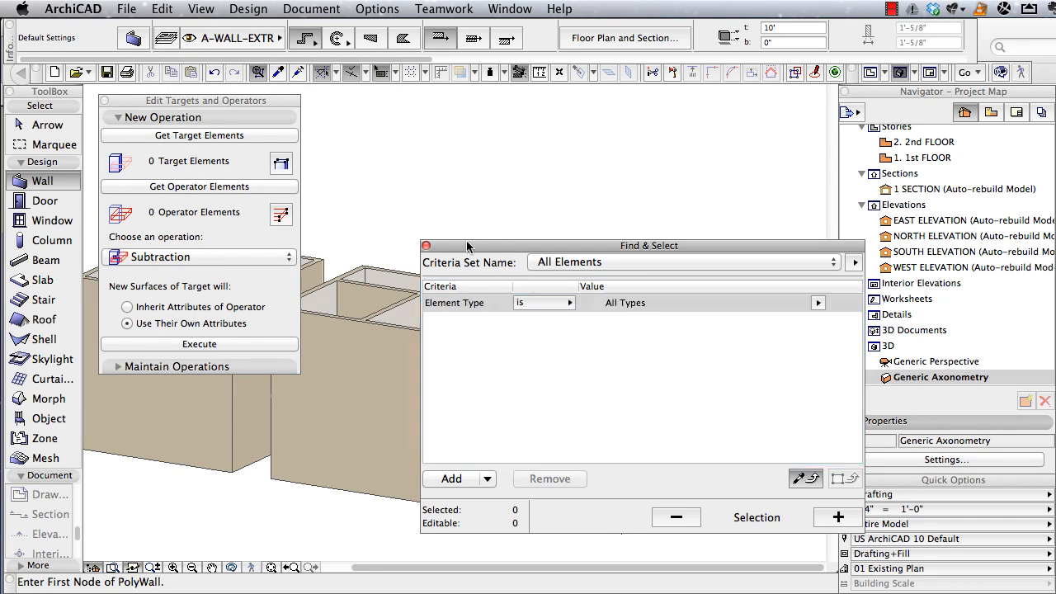
pyautogui.moveTo(466, 246); pyautogui.dragTo(160, 97)
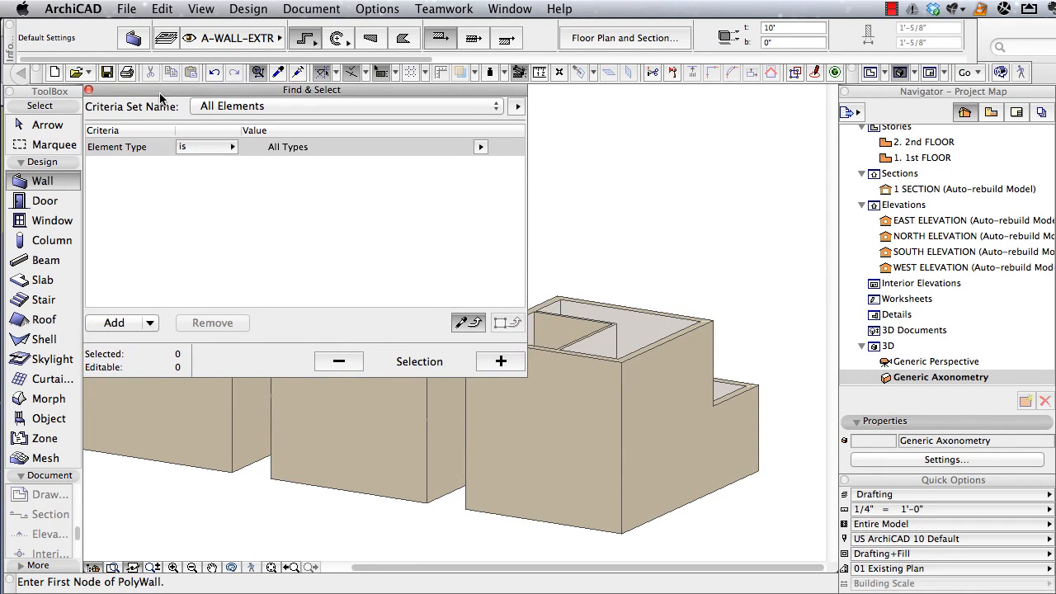
pyautogui.click(689, 487)
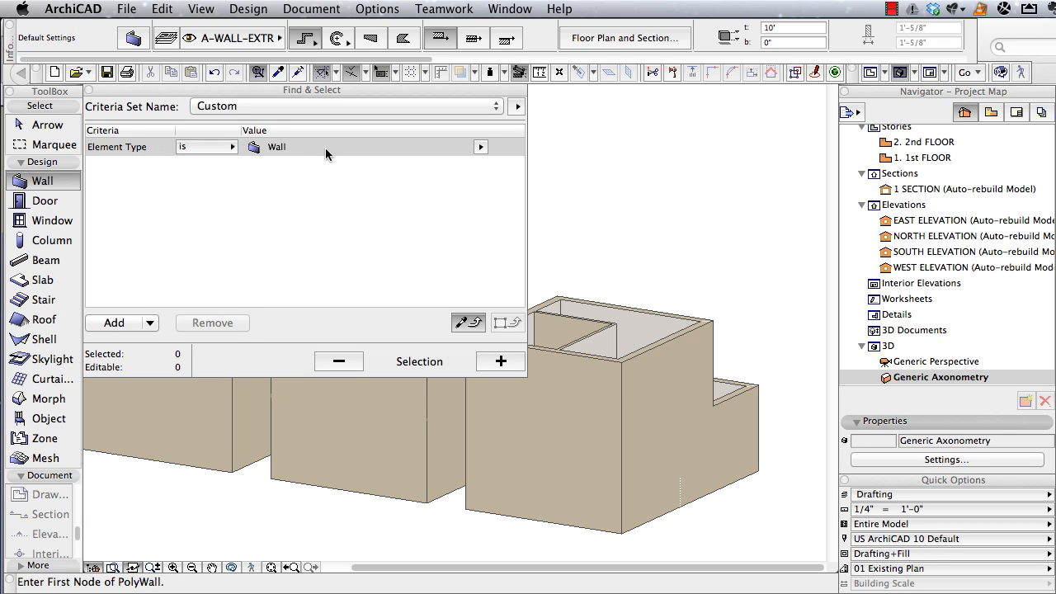
pyautogui.click(492, 364)
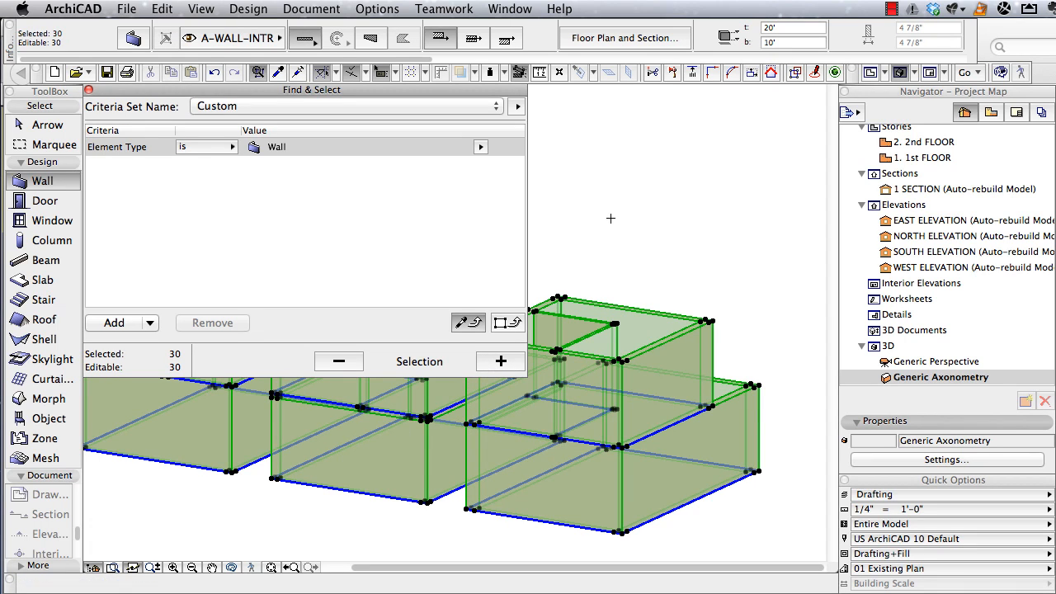
pyautogui.press('Escape')
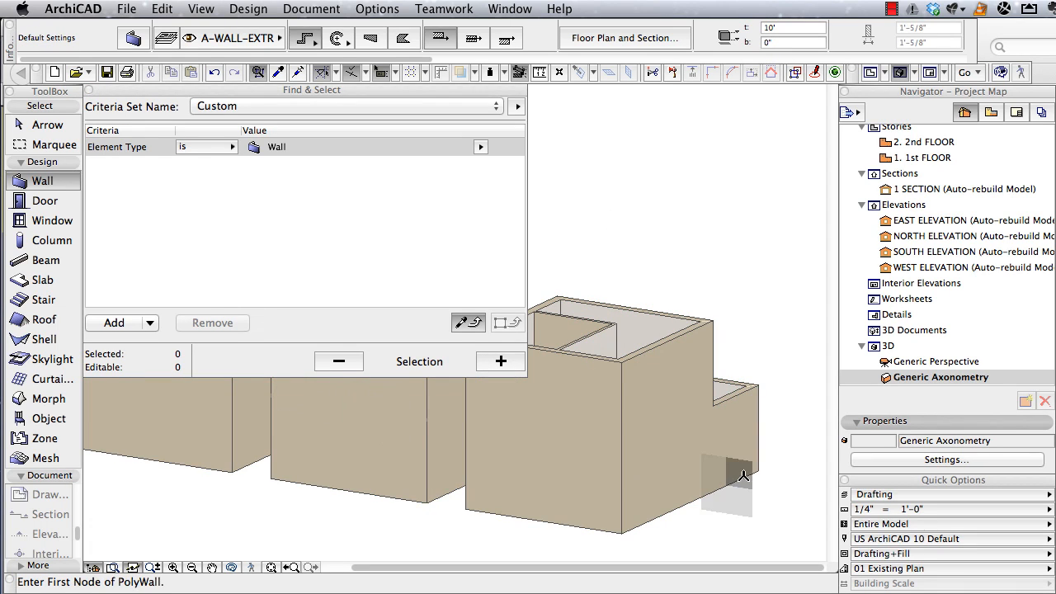
# Add a Fill criterion of Brick Vr.+Foam Ins. to the wall search, select the matching walls, and clear the selection.
pyautogui.click(118, 321)
pyautogui.click(159, 164)
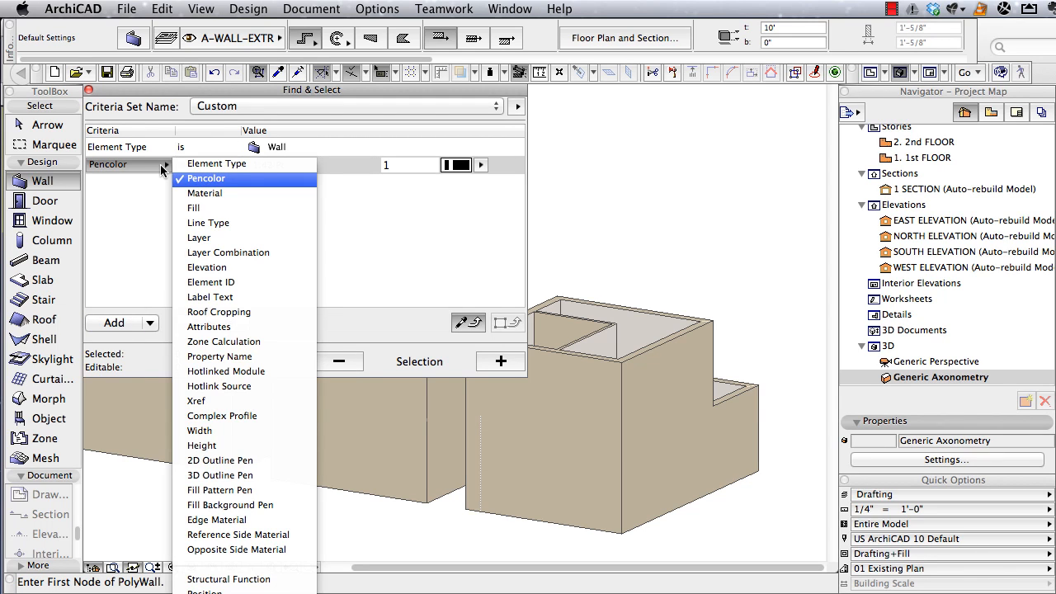
pyautogui.click(196, 209)
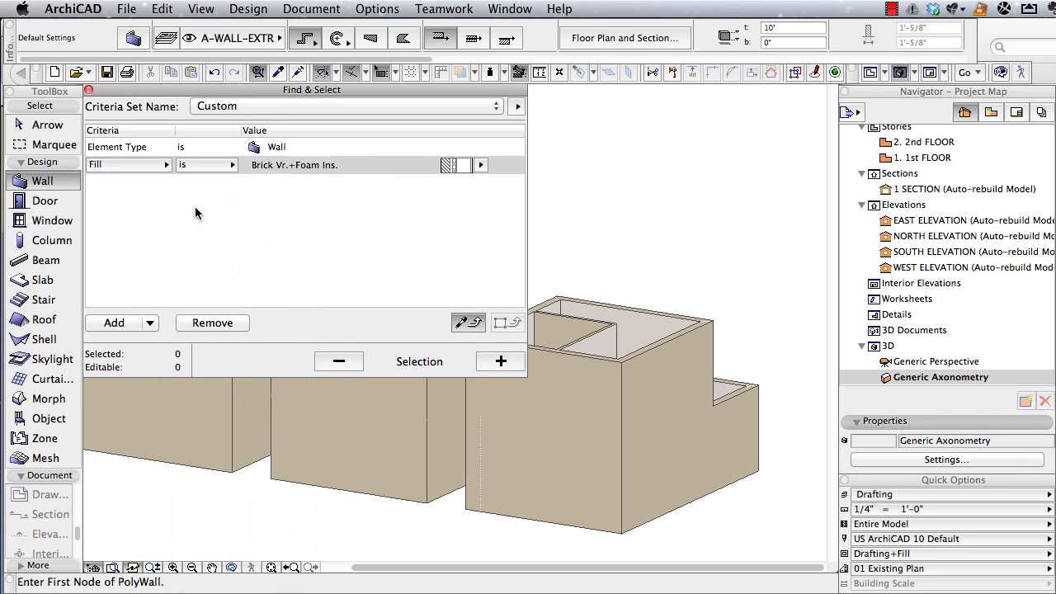
pyautogui.click(500, 361)
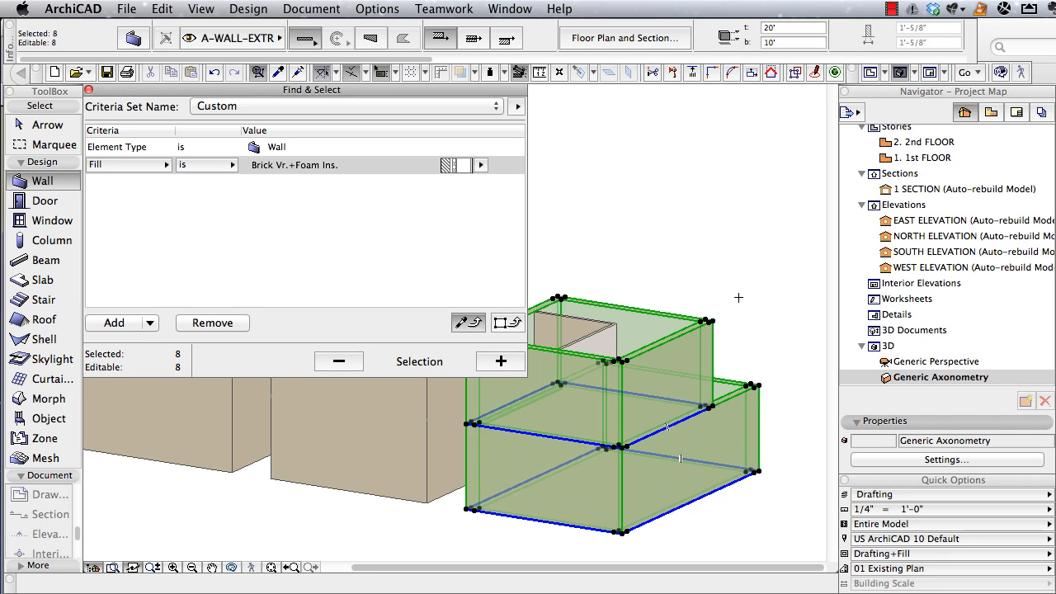
pyautogui.press('Escape')
# Add an Elevation criterion of 0" to Project Zero and select the third unit's 1st-floor brick composite walls.
pyautogui.click(129, 322)
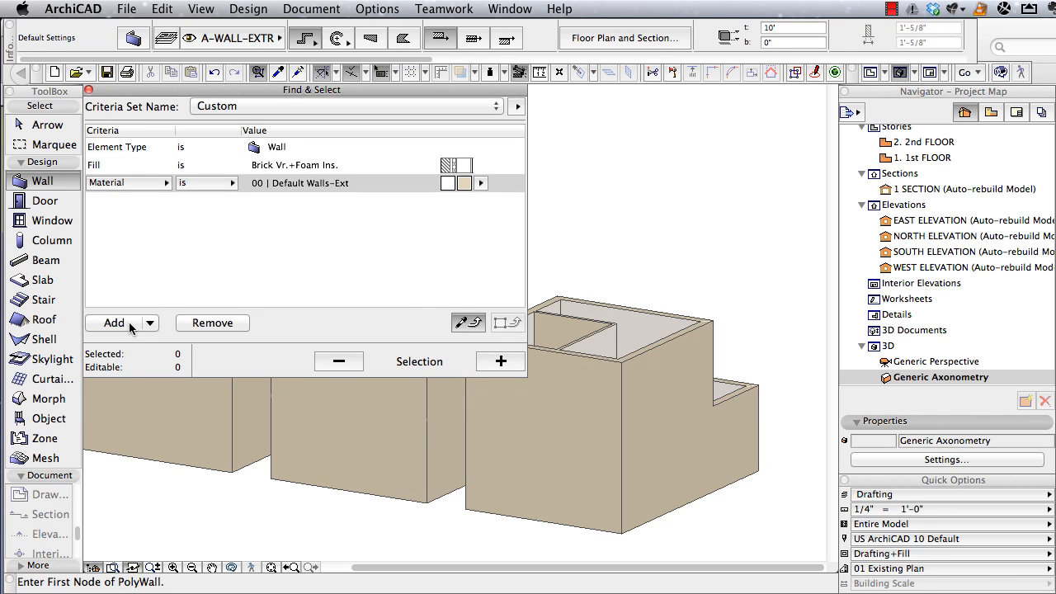
pyautogui.click(161, 183)
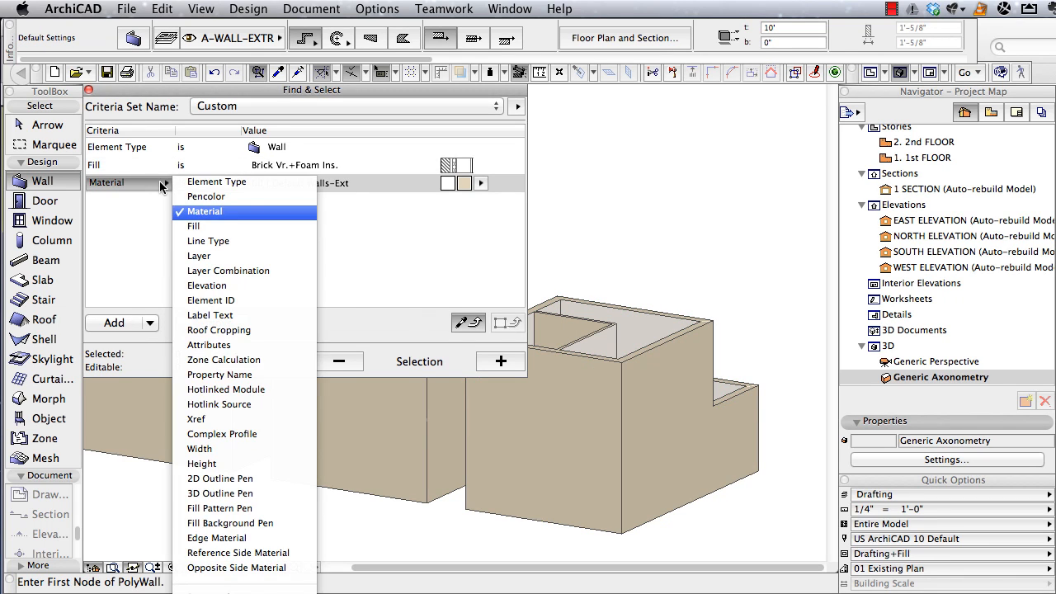
pyautogui.click(207, 285)
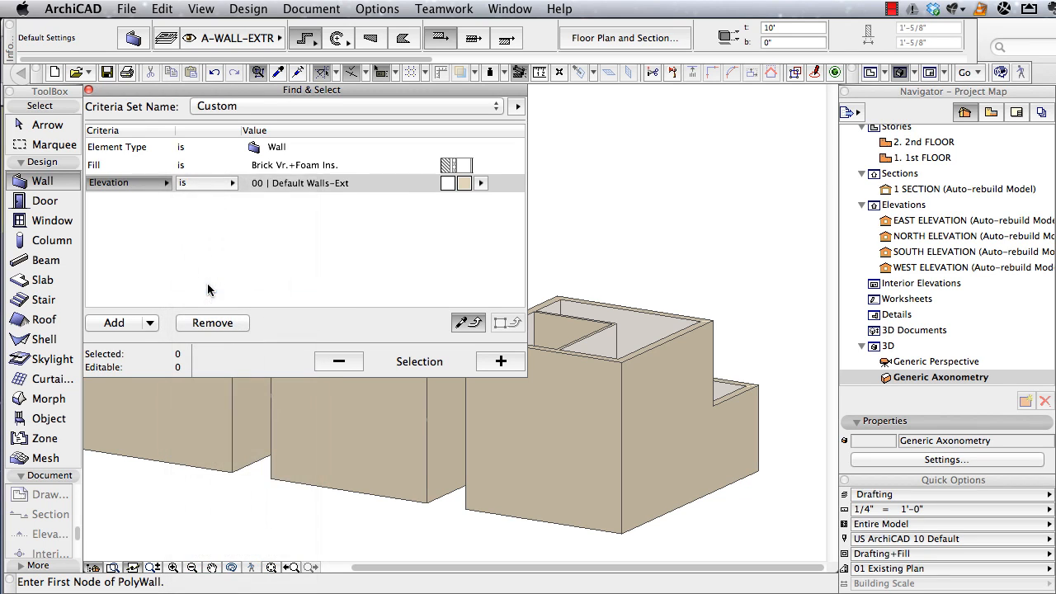
pyautogui.click(500, 363)
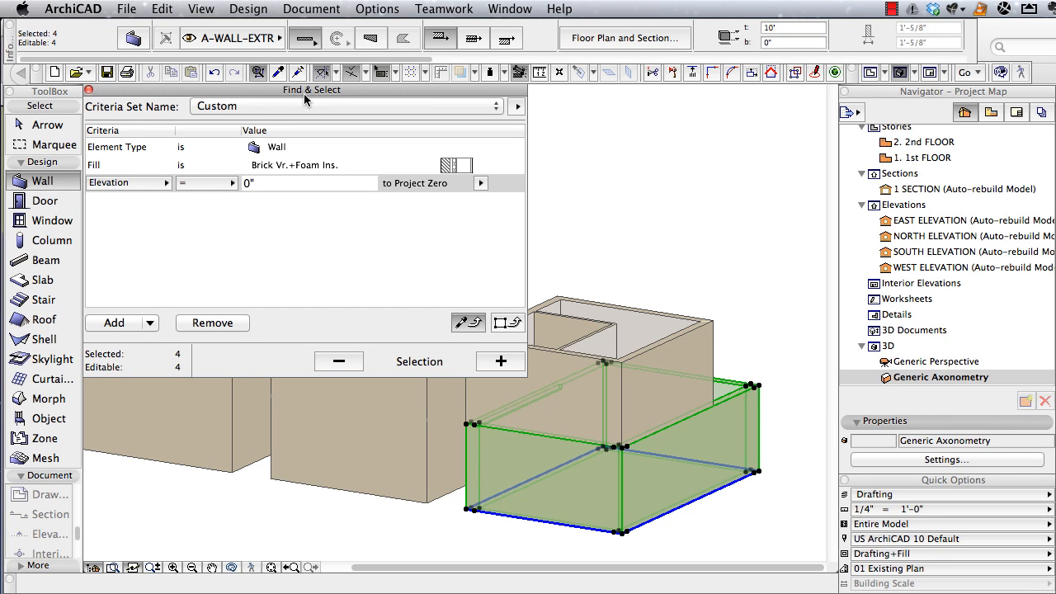
# Store the current search criteria as the set Exterior Walls Ground Floor, check it among the stored sets, and close Find & Select.
pyautogui.click(516, 108)
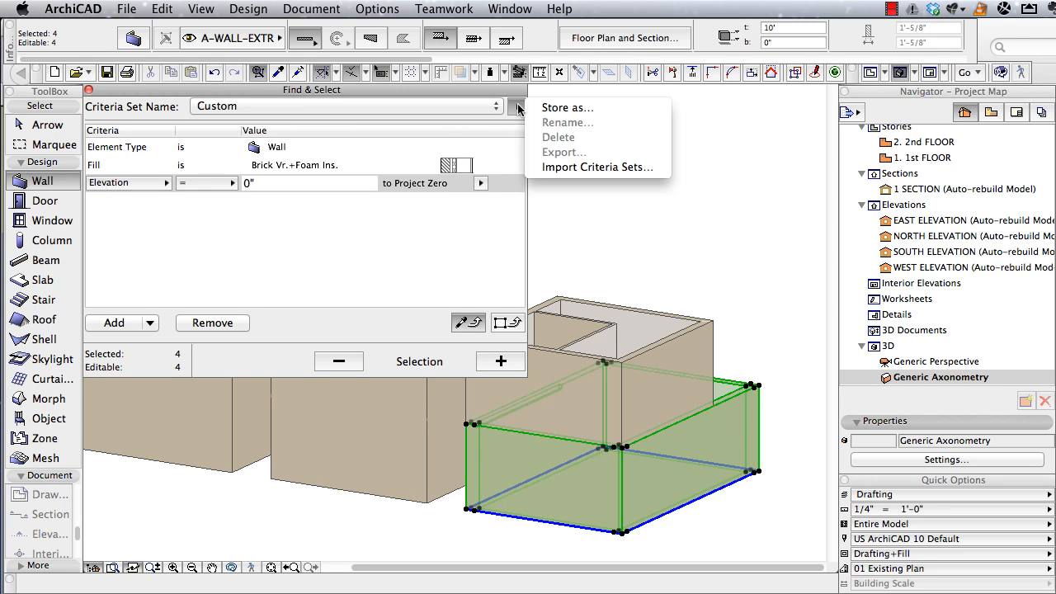
pyautogui.click(561, 108)
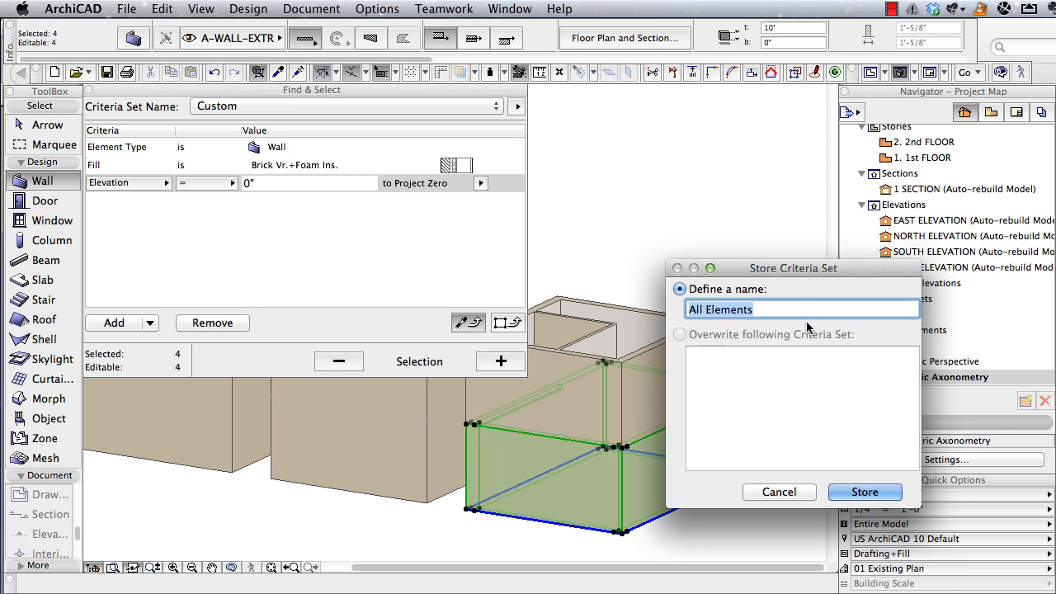
pyautogui.write('Exterior')
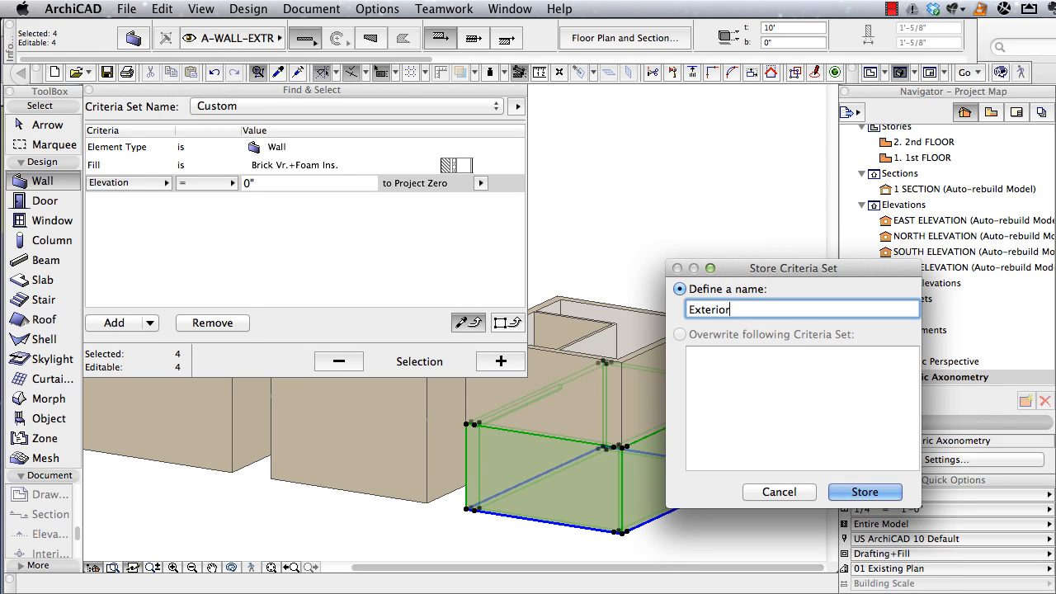
pyautogui.write(' Walls Ground Floor')
pyautogui.press('Return')
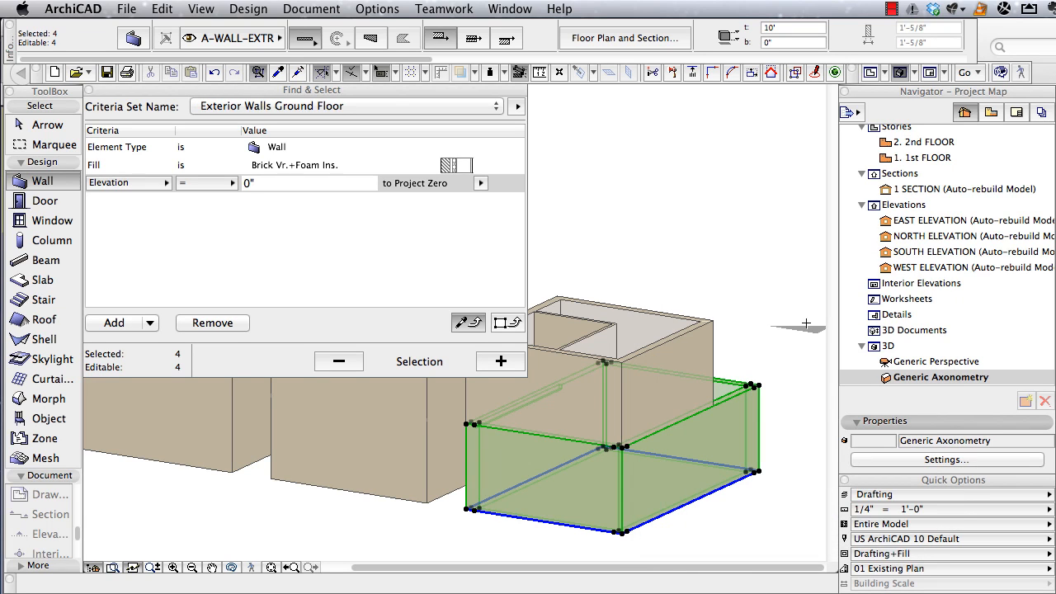
pyautogui.click(492, 107)
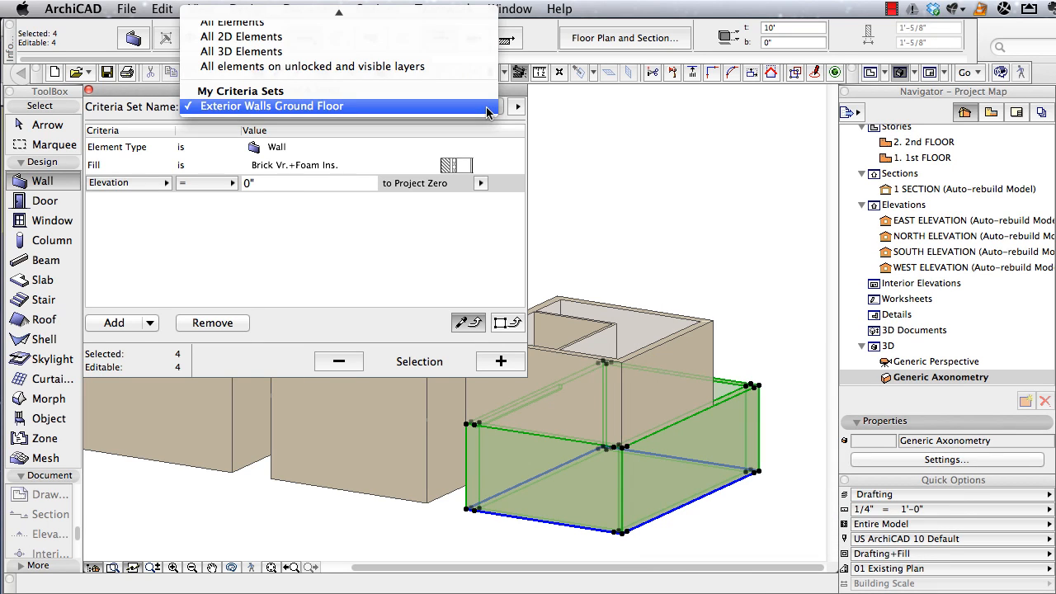
pyautogui.click(487, 108)
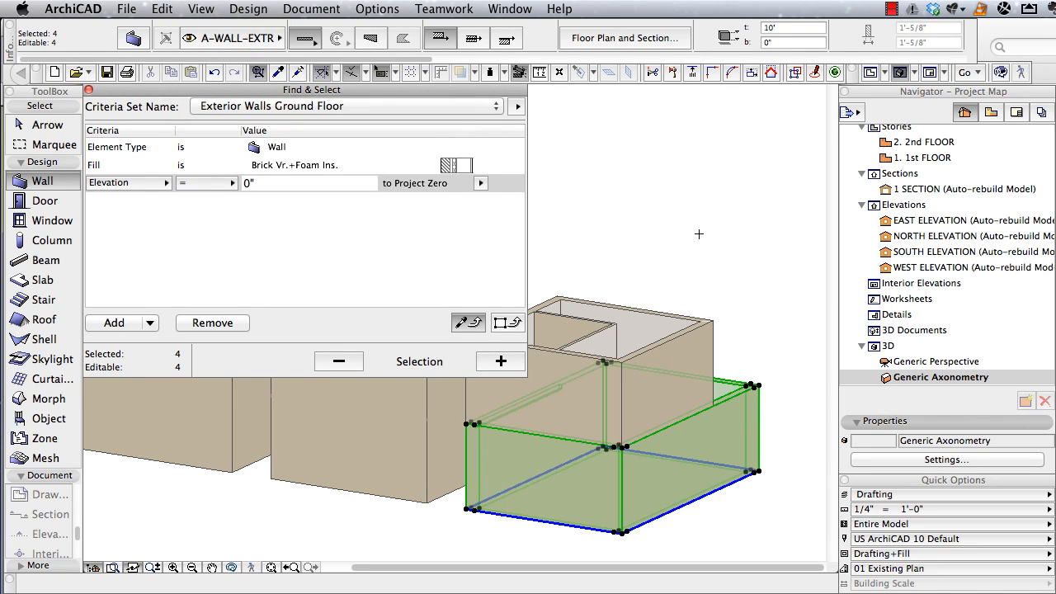
pyautogui.click(89, 90)
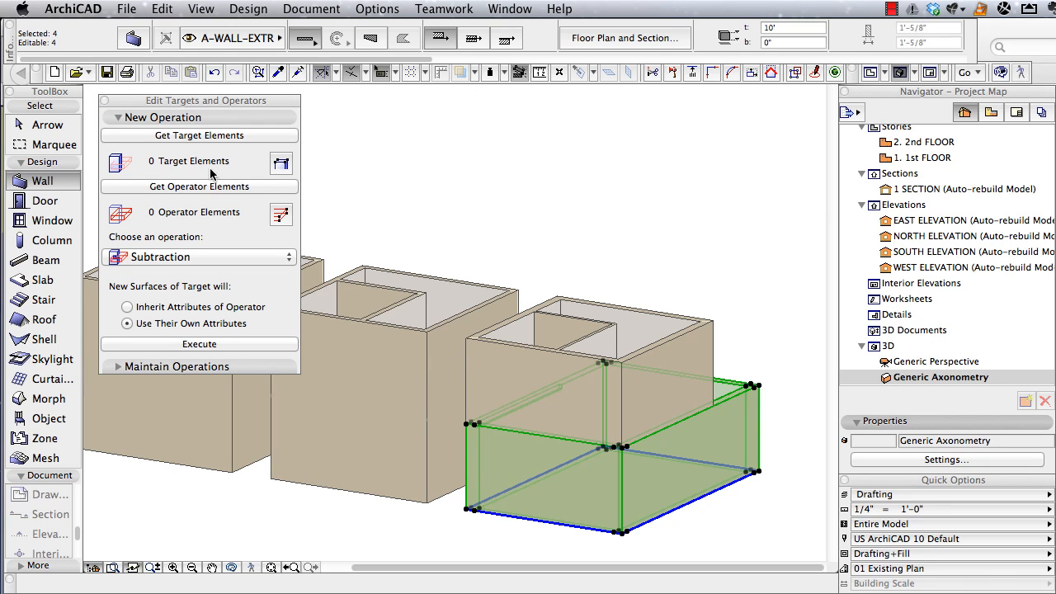
# Assign the four selected walls as target elements and the third unit's 2nd-floor slab as the operator element.
pyautogui.click(196, 139)
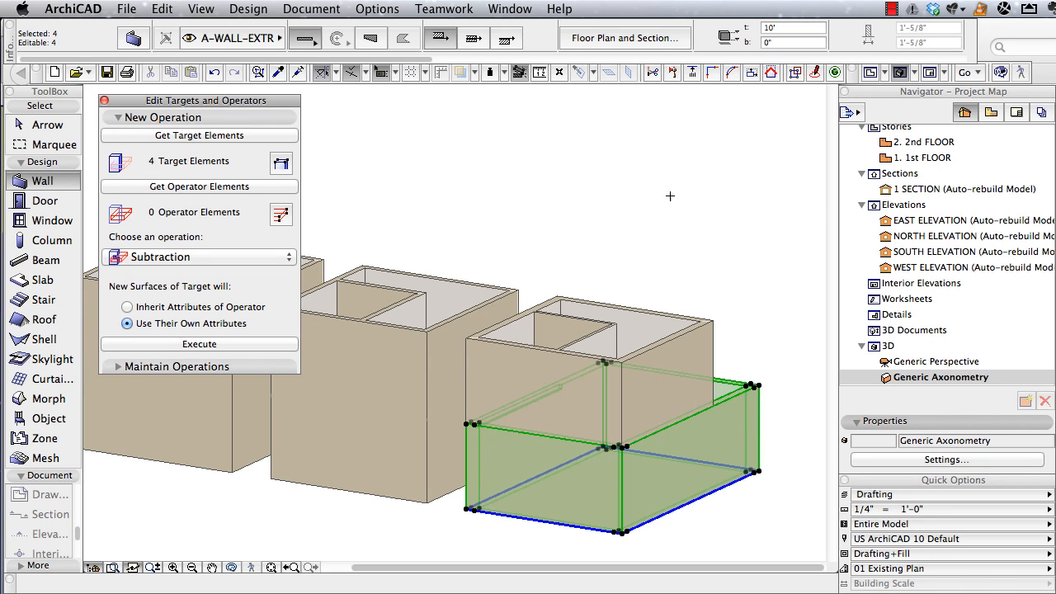
pyautogui.keyDown('shift'); pyautogui.moveTo(670, 194); pyautogui.dragTo(687, 363, button='middle'); pyautogui.keyUp('shift')
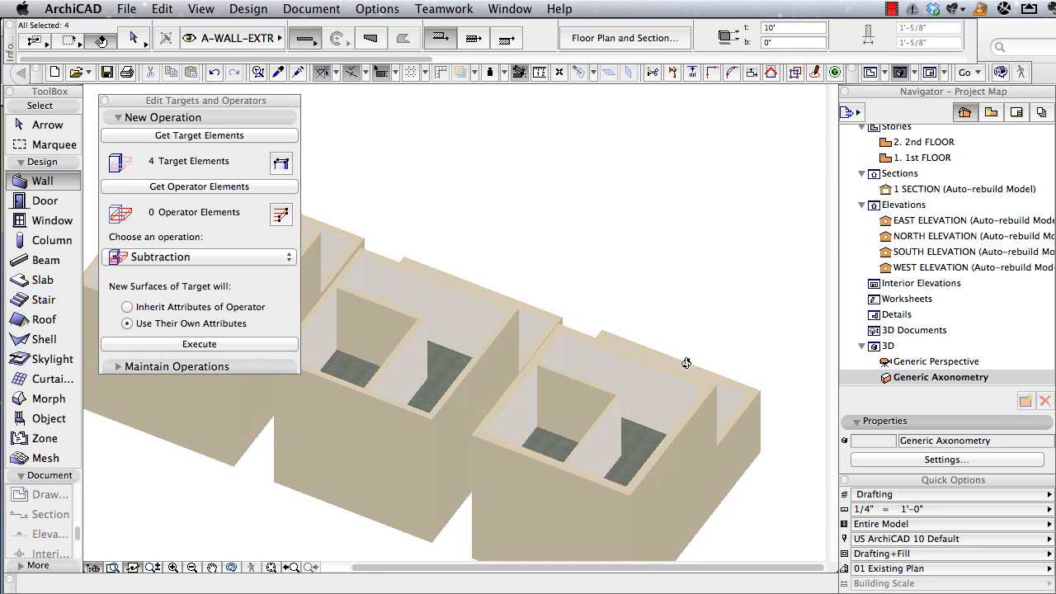
pyautogui.press('Escape')
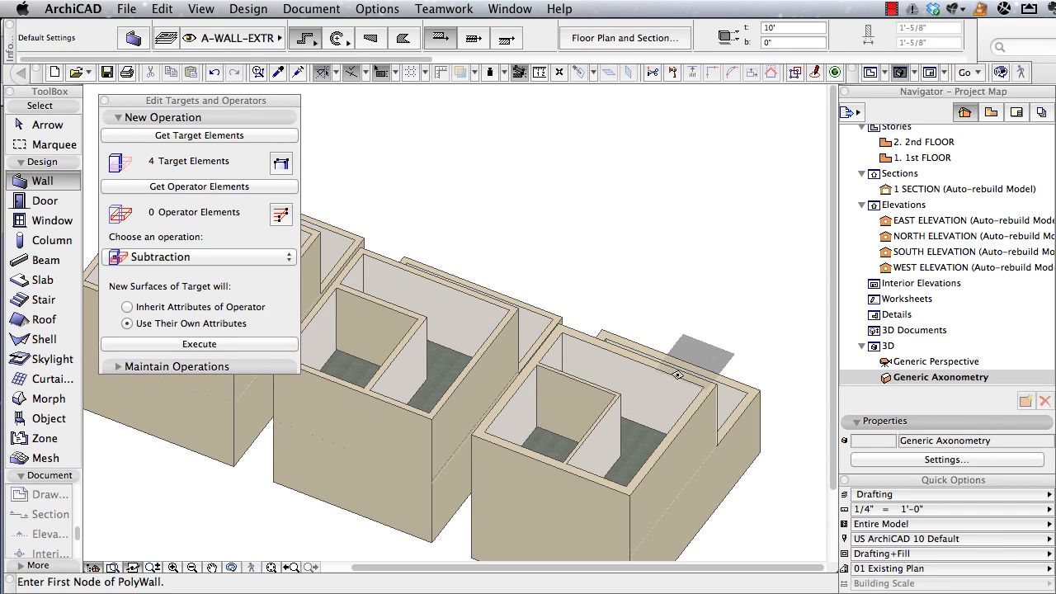
pyautogui.click(644, 429)
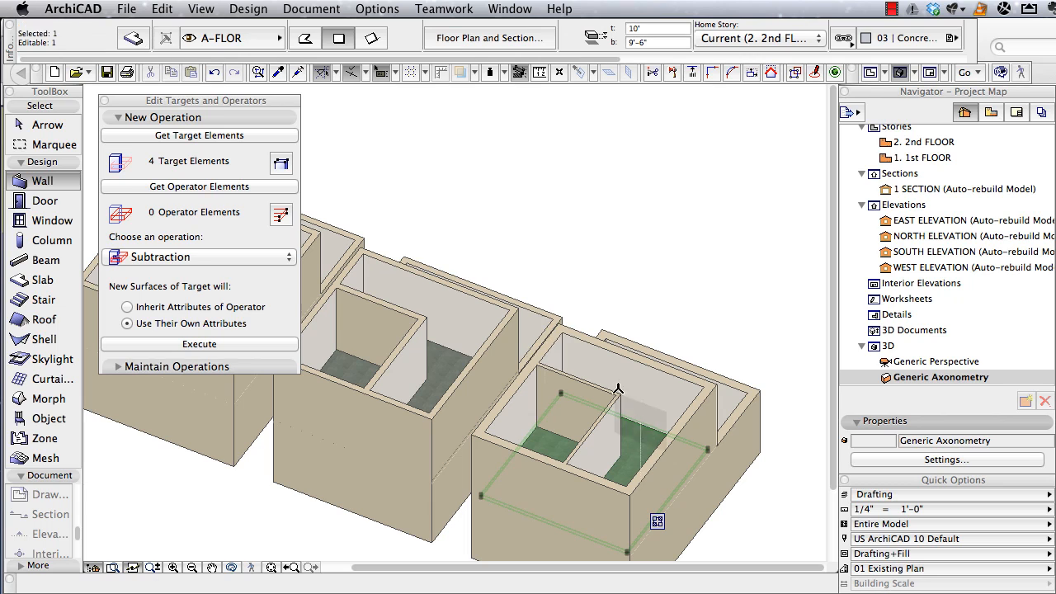
pyautogui.click(211, 188)
# Execute the Subtraction with new surfaces using their own attributes, and clear the selection.
pyautogui.click(202, 257)
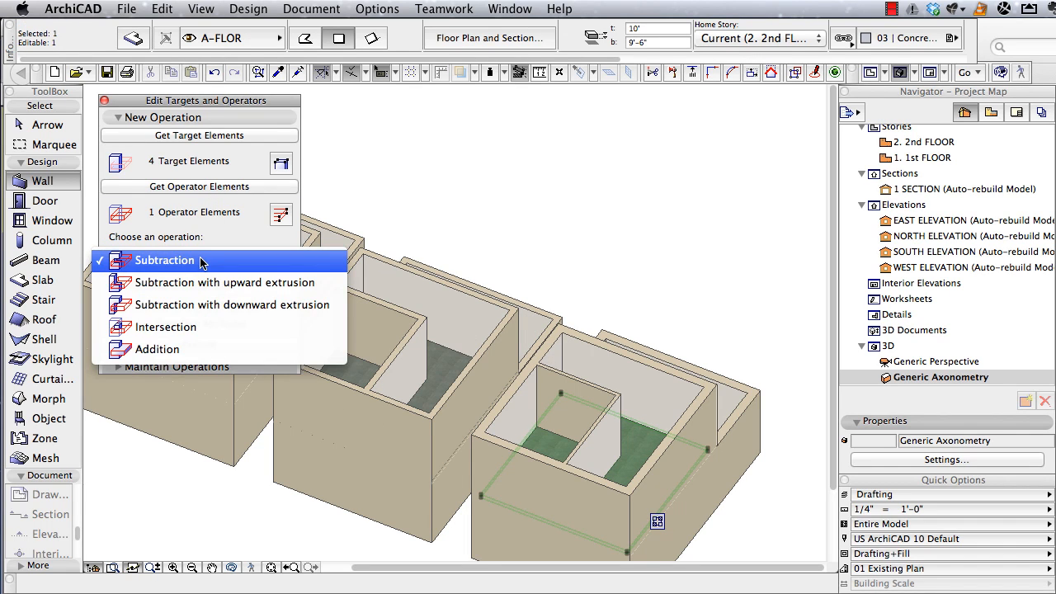
pyautogui.click(202, 261)
pyautogui.click(210, 343)
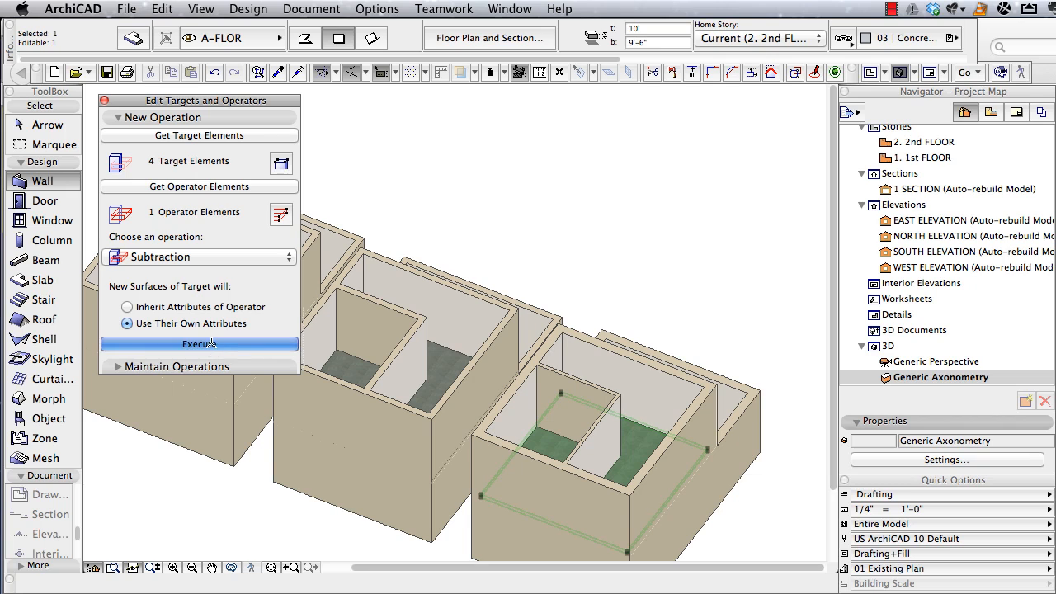
pyautogui.press('Escape')
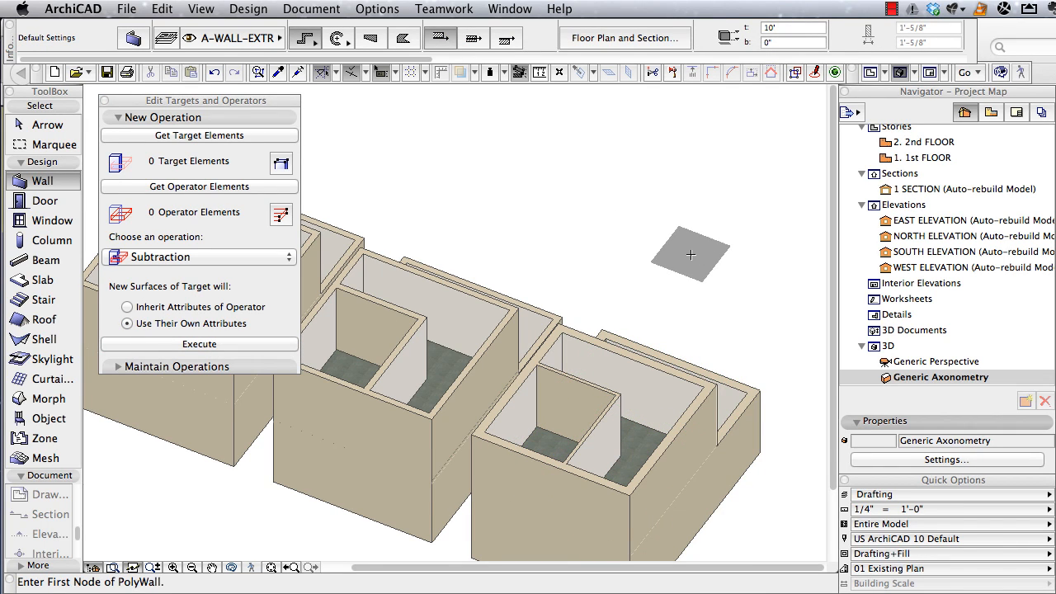
# Open the 1 SECTION view and examine the third unit's slab end at the composite wall.
pyautogui.click(507, 9)
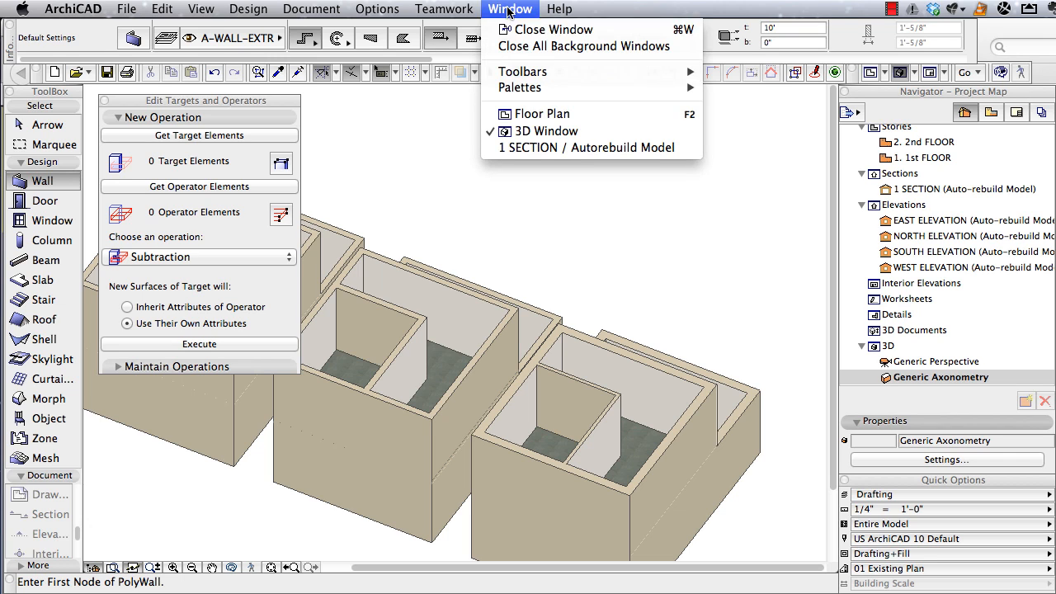
pyautogui.click(533, 148)
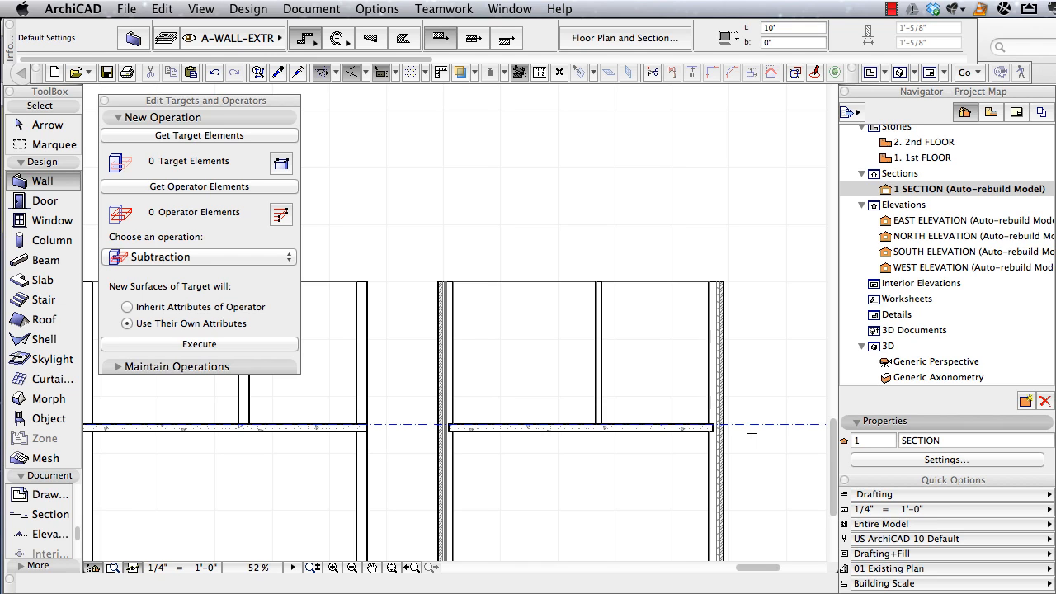
pyautogui.scroll(5, 473, 428)
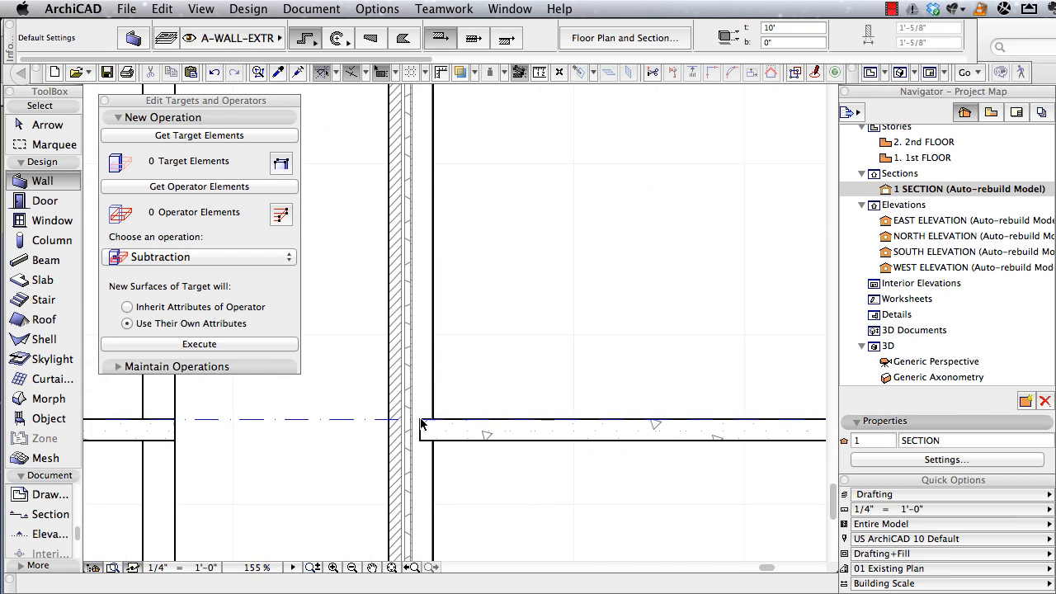
pyautogui.click(427, 420)
# On the 2nd-floor plan, offset the third unit's slab outline outward about 2 3/8" to the composite wall's next skin line.
pyautogui.press('F2')
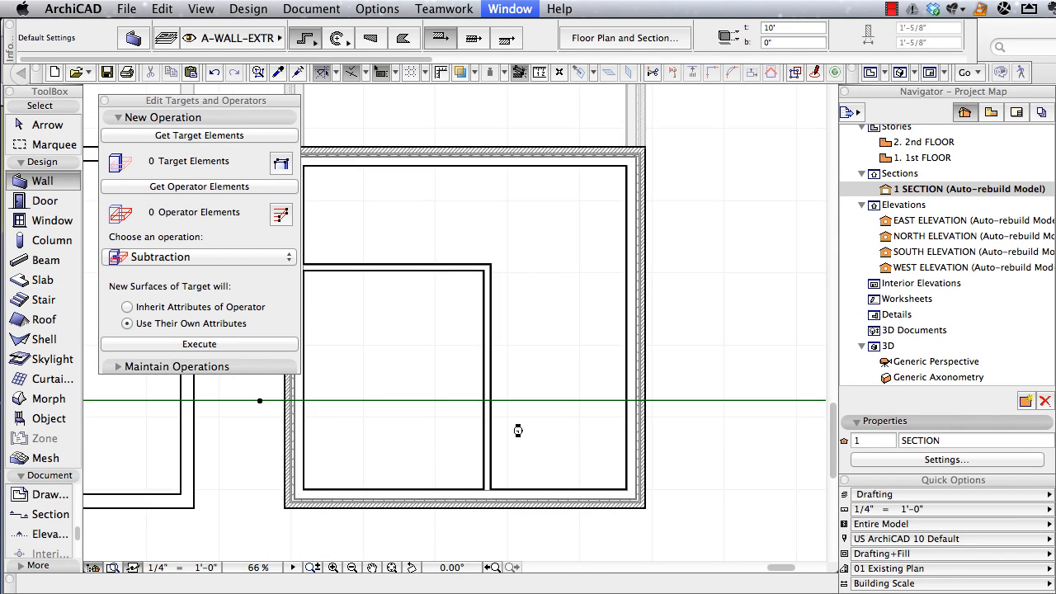
pyautogui.press('Escape')
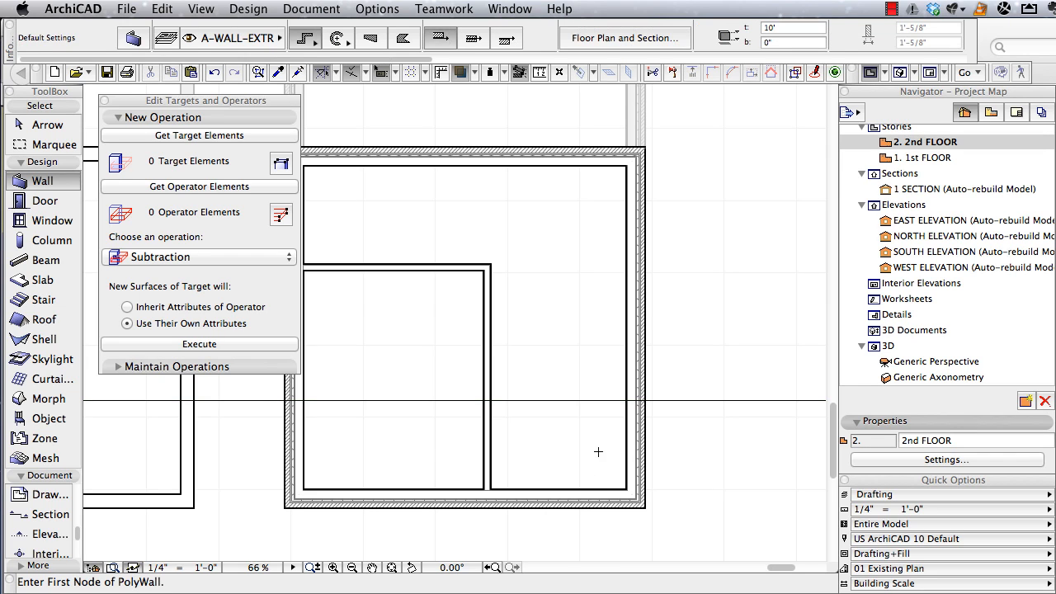
pyautogui.keyDown('shift'); pyautogui.click(554, 419); pyautogui.keyUp('shift')
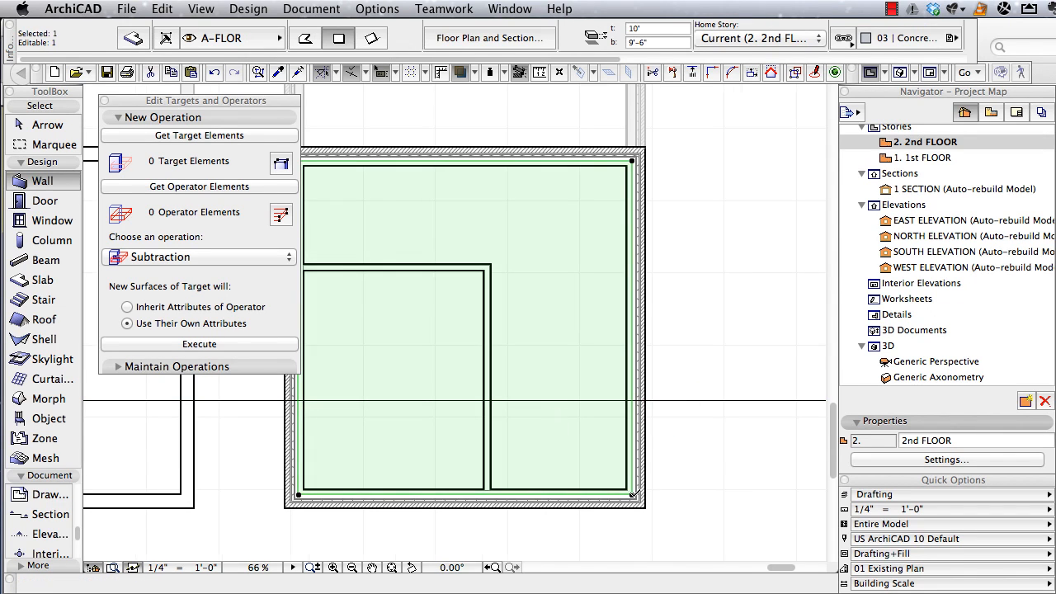
pyautogui.scroll(5, 635, 491)
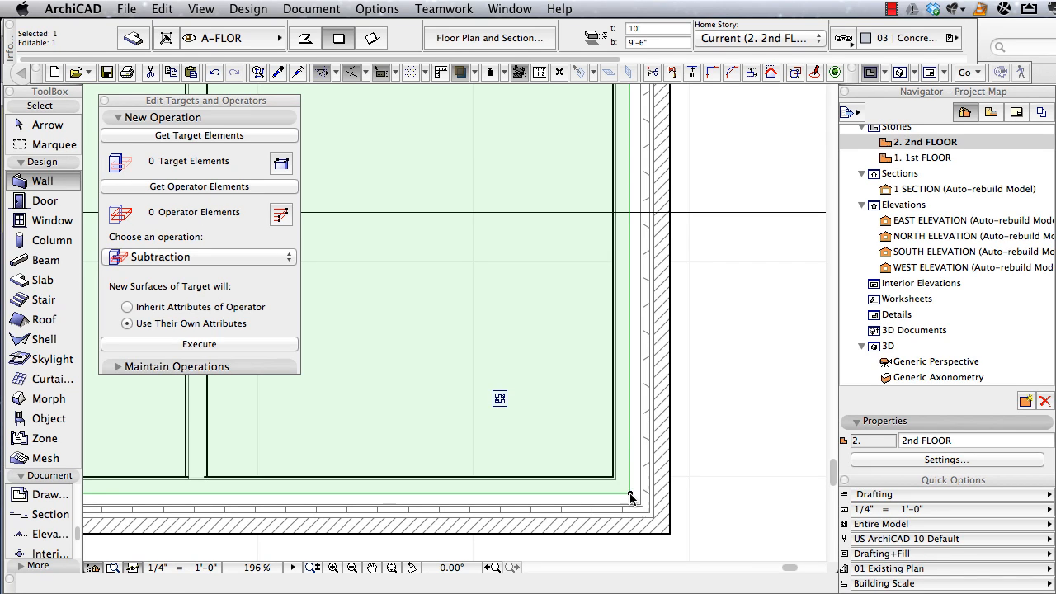
pyautogui.click(632, 493)
pyautogui.click(744, 391)
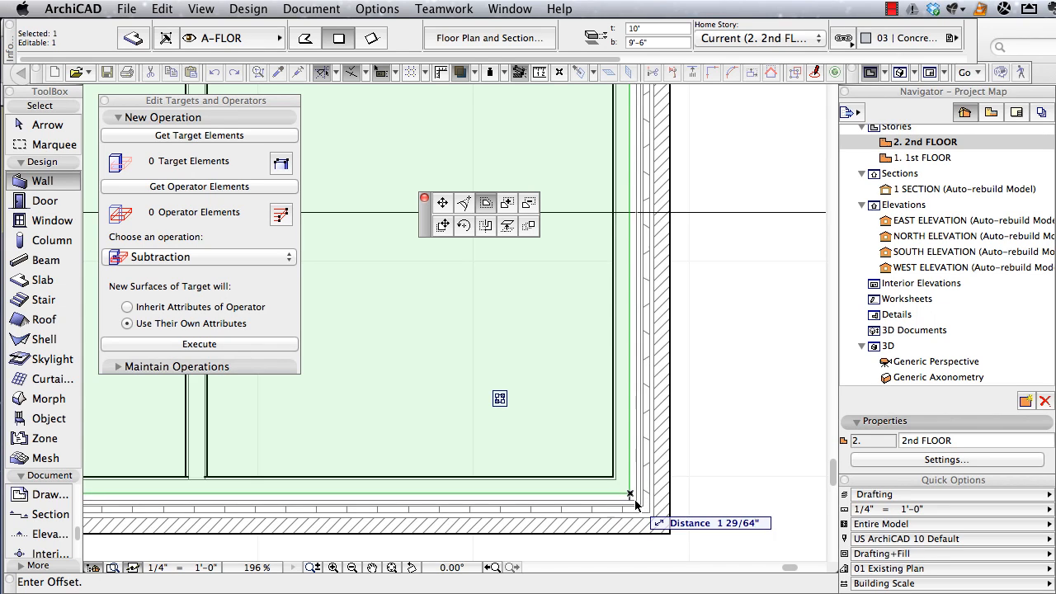
pyautogui.scroll(5, 634, 501)
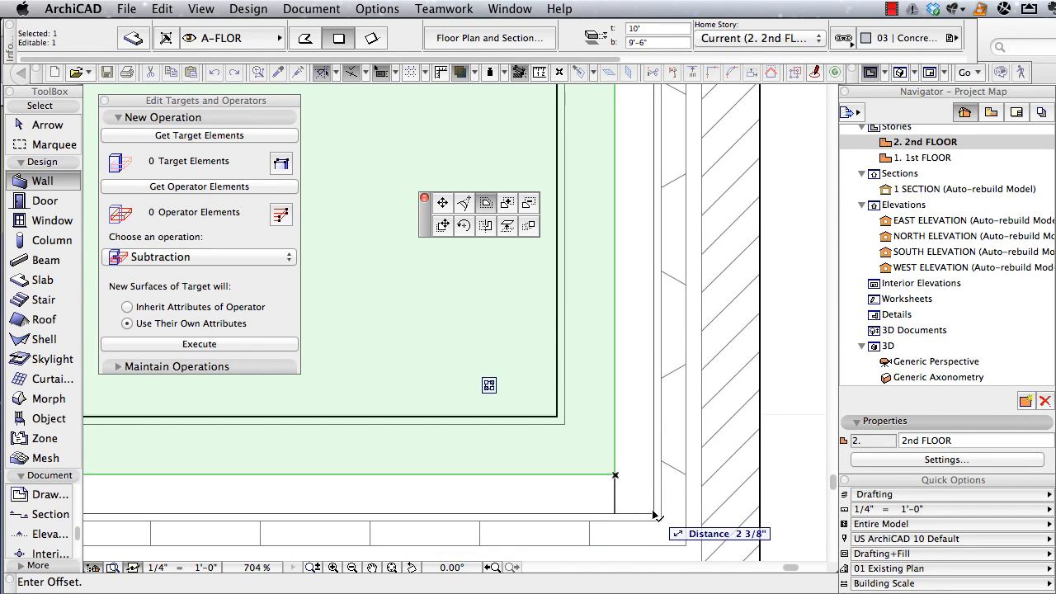
pyautogui.click(653, 513)
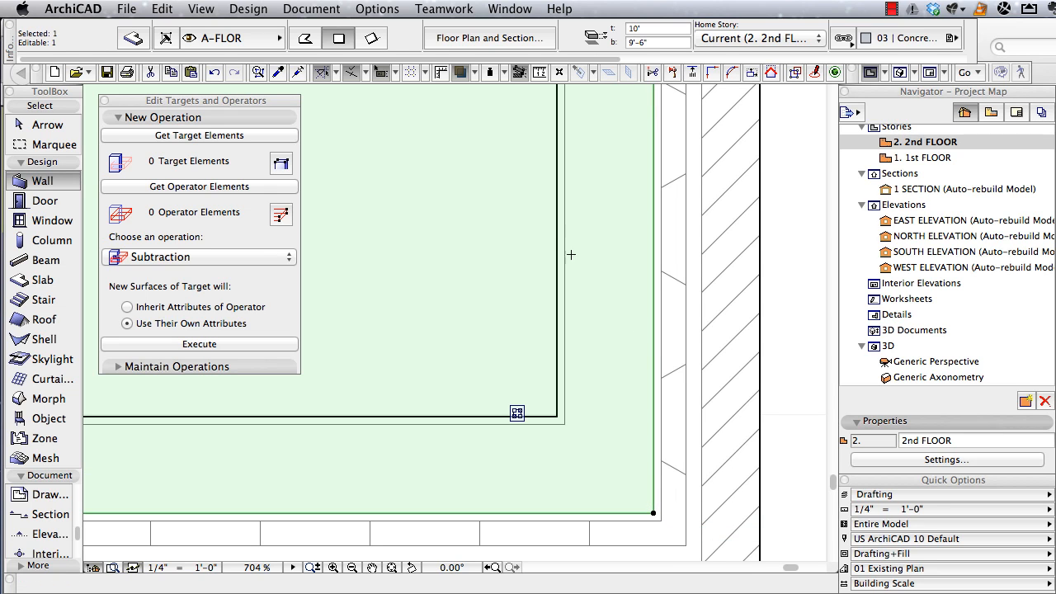
# Return to the 1 SECTION view and check where the enlarged slab meets the composite wall.
pyautogui.click(376, 9)
pyautogui.moveTo(495, 10)
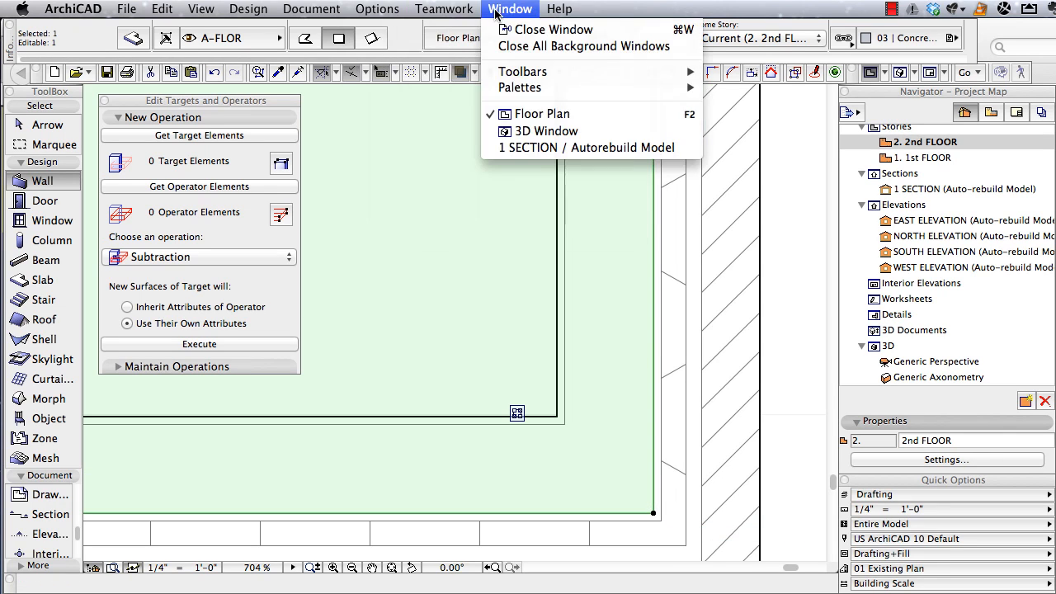
pyautogui.click(523, 149)
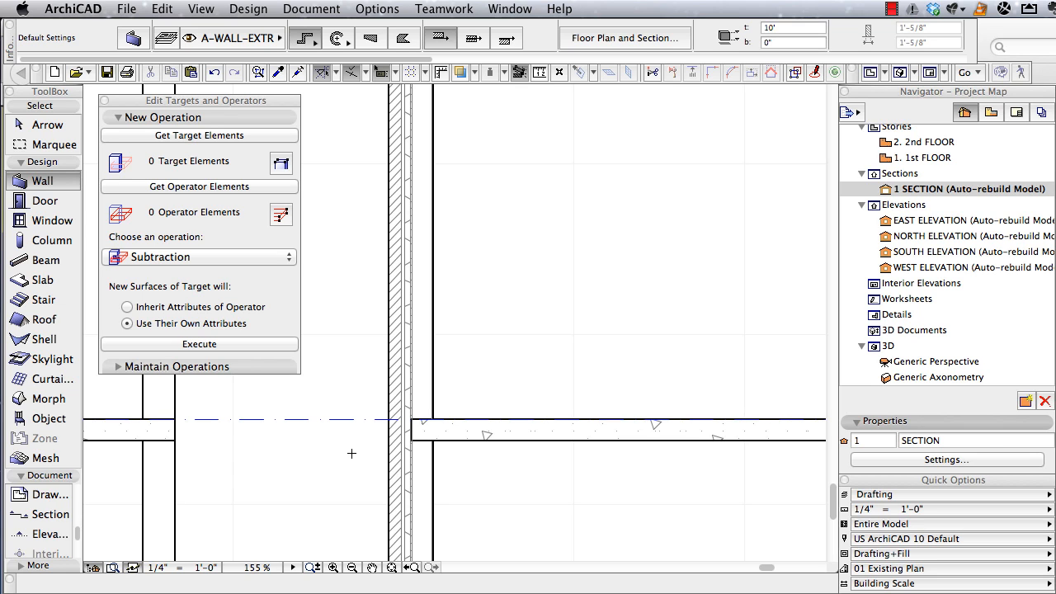
pyautogui.press('F3')
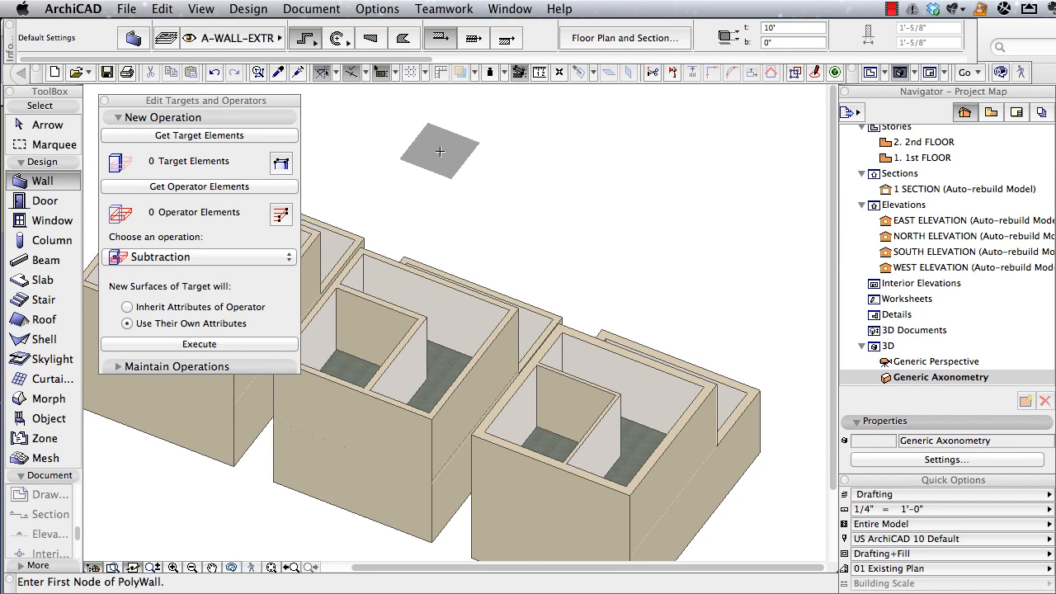
pyautogui.moveTo(438, 151); pyautogui.dragTo(594, 169, button='middle')
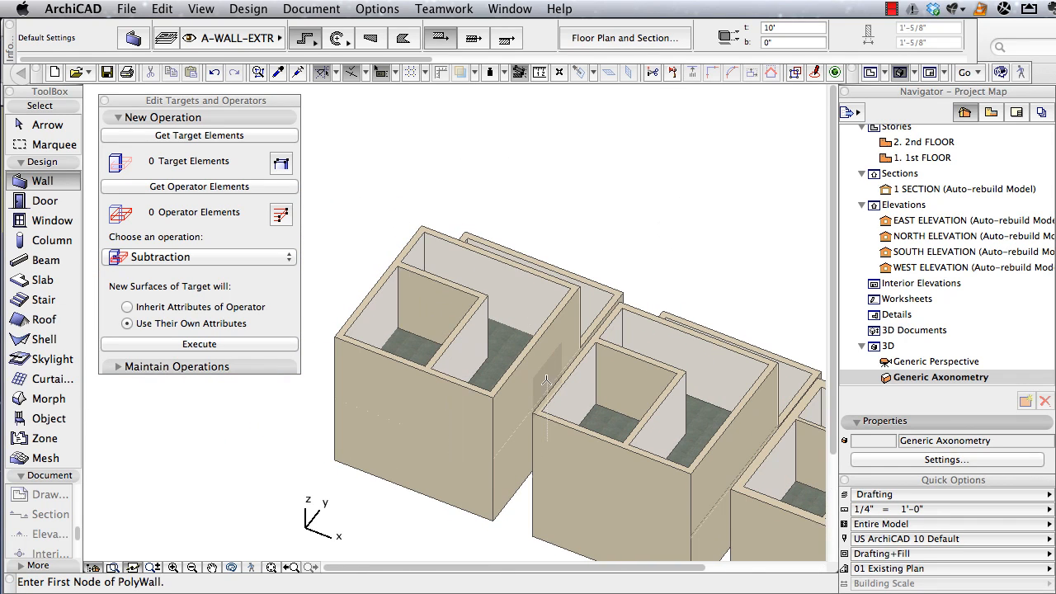
pyautogui.keyDown('shift'); pyautogui.click(514, 352); pyautogui.keyUp('shift')
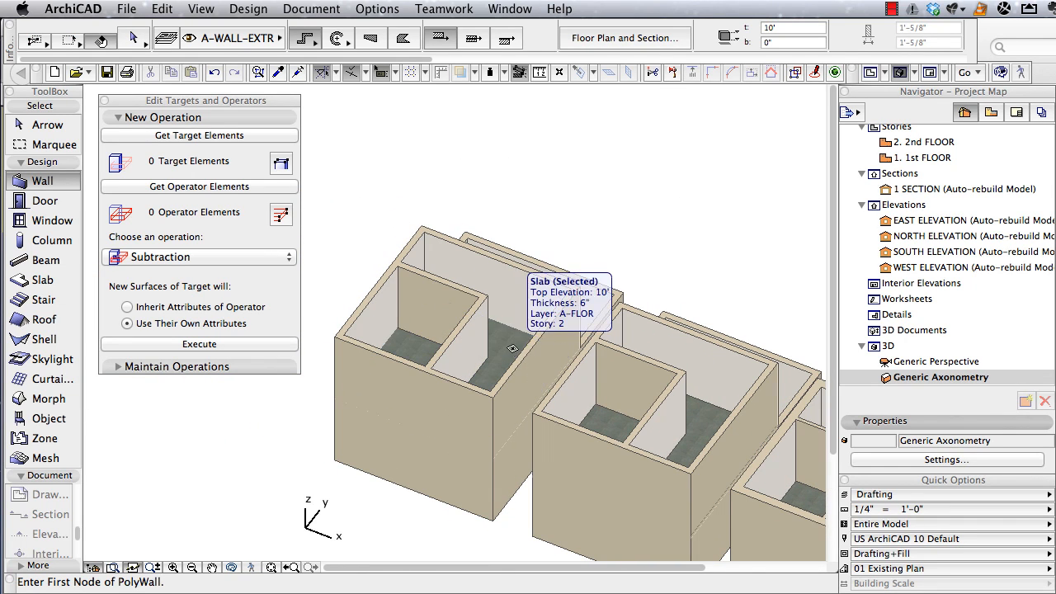
pyautogui.keyDown('shift'); pyautogui.click(512, 347); pyautogui.keyUp('shift')
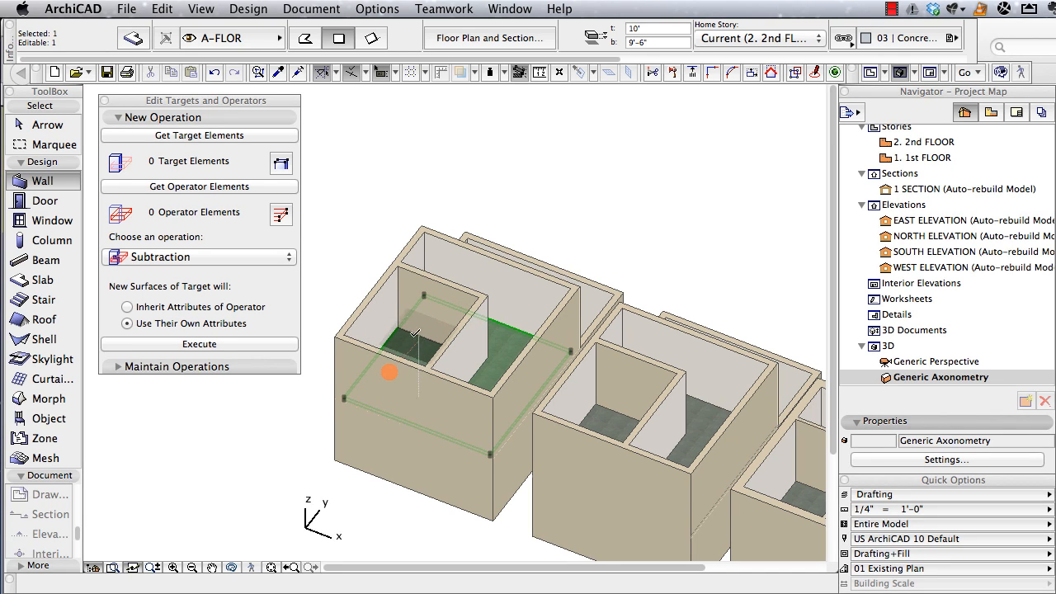
pyautogui.press('Escape')
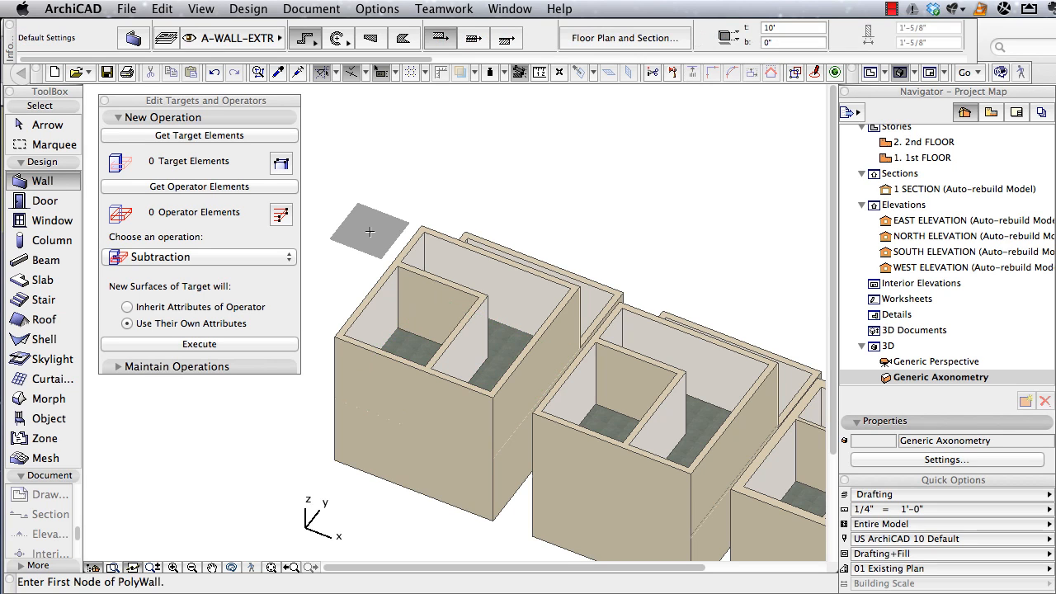
# On the 2nd-floor plan, subtract the enclosed room's rectangle from the first unit's slab.
pyautogui.press('F2')
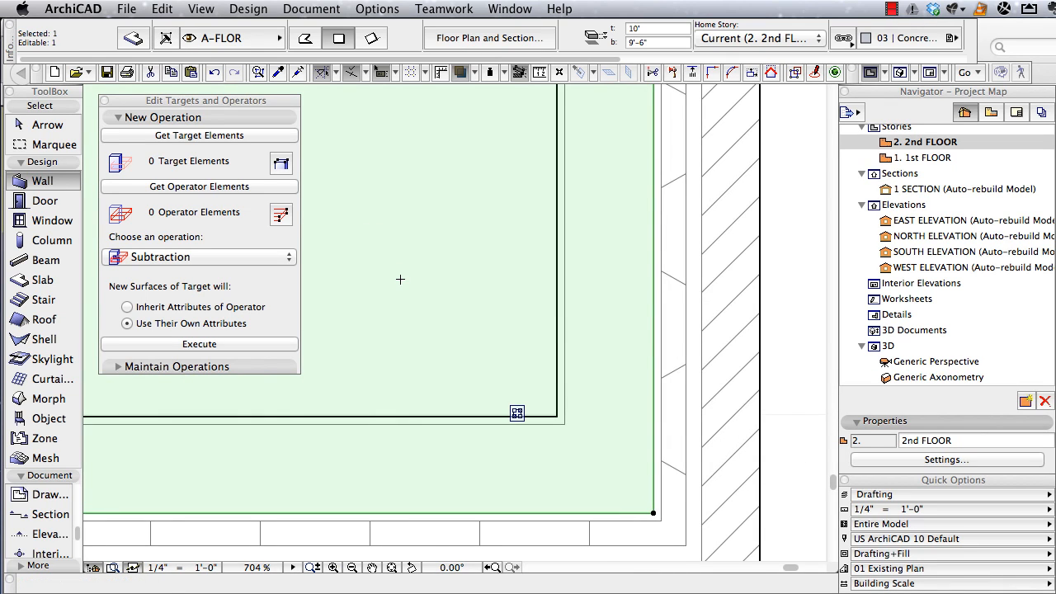
pyautogui.press('super+apostrophe')
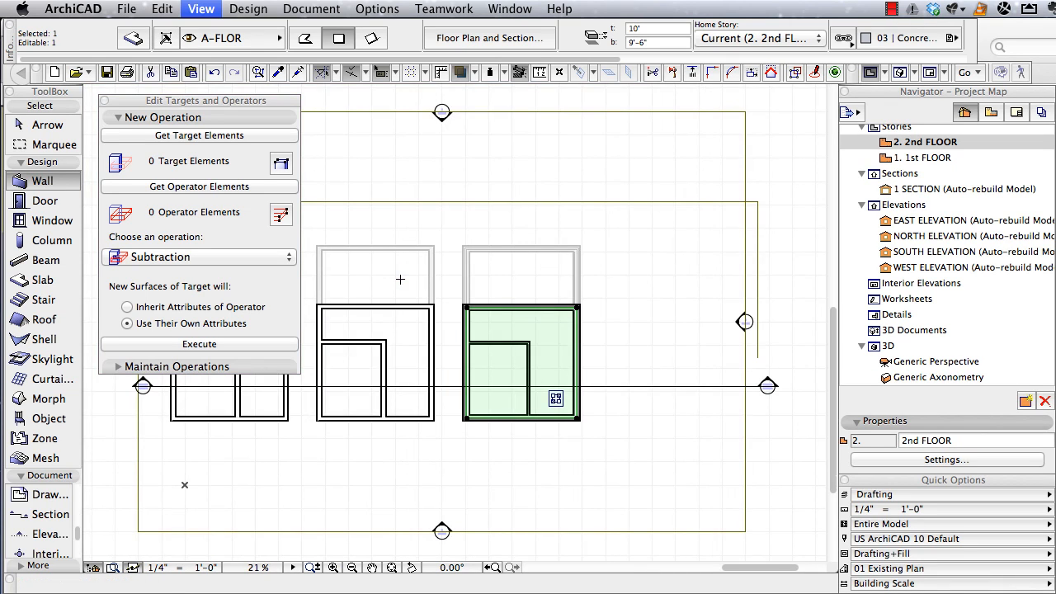
pyautogui.click(120, 117)
pyautogui.press('shift')
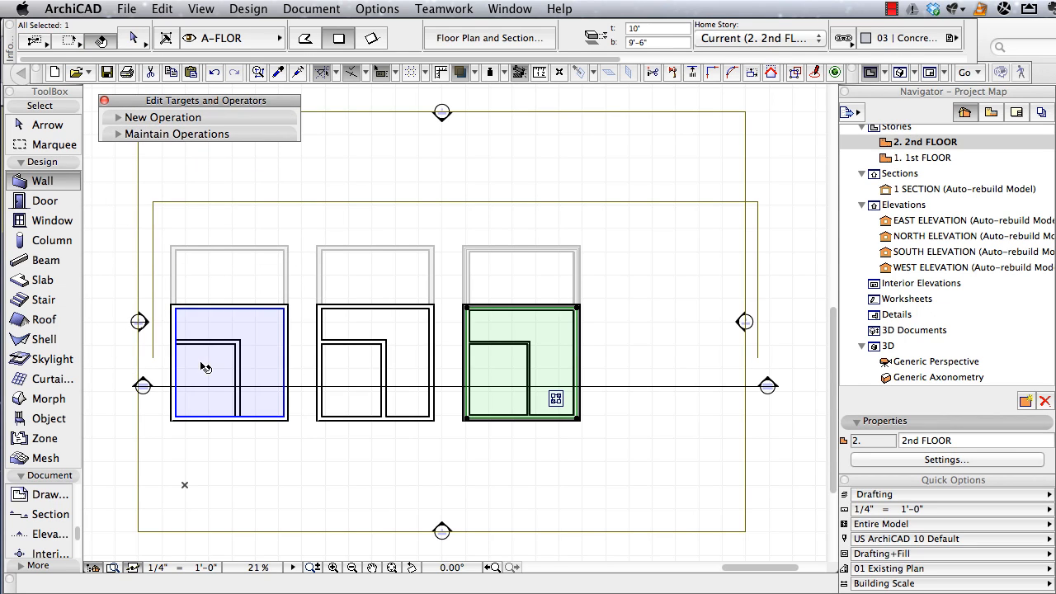
pyautogui.keyDown('shift'); pyautogui.click(205, 369); pyautogui.keyUp('shift')
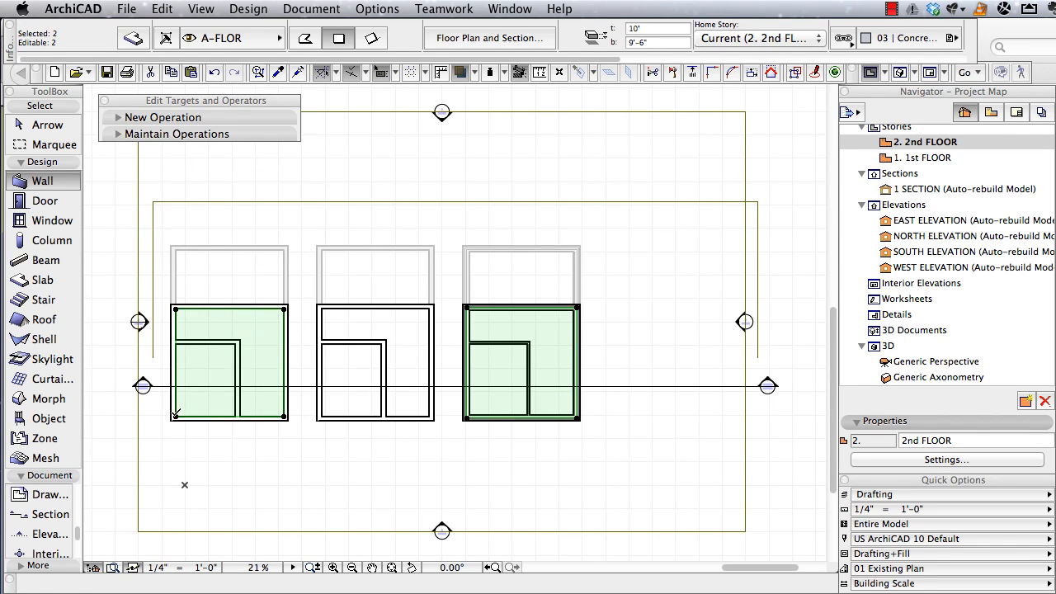
pyautogui.click(175, 414)
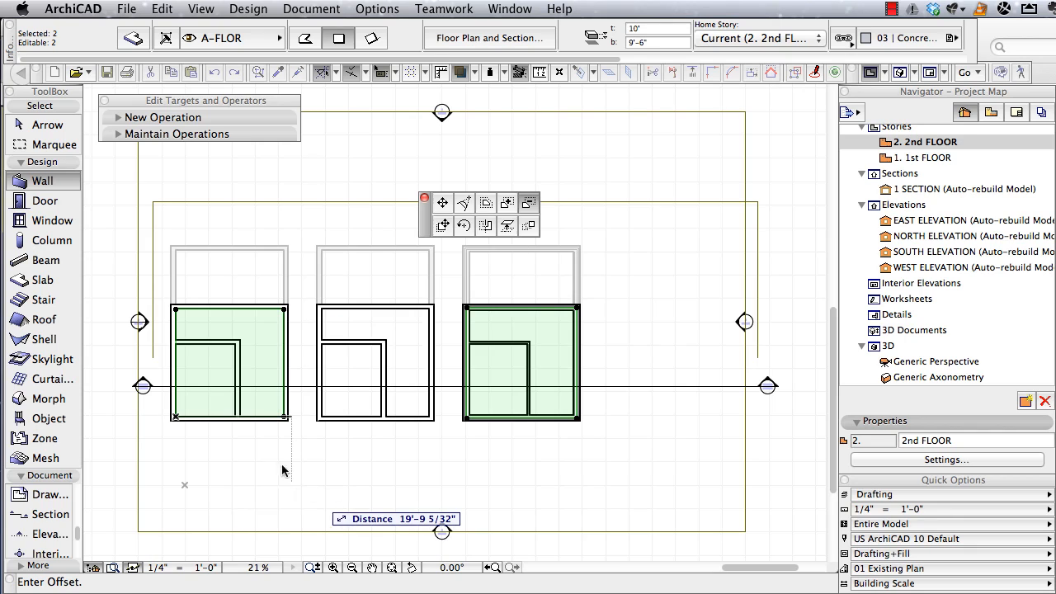
pyautogui.press('Escape')
pyautogui.click(175, 415)
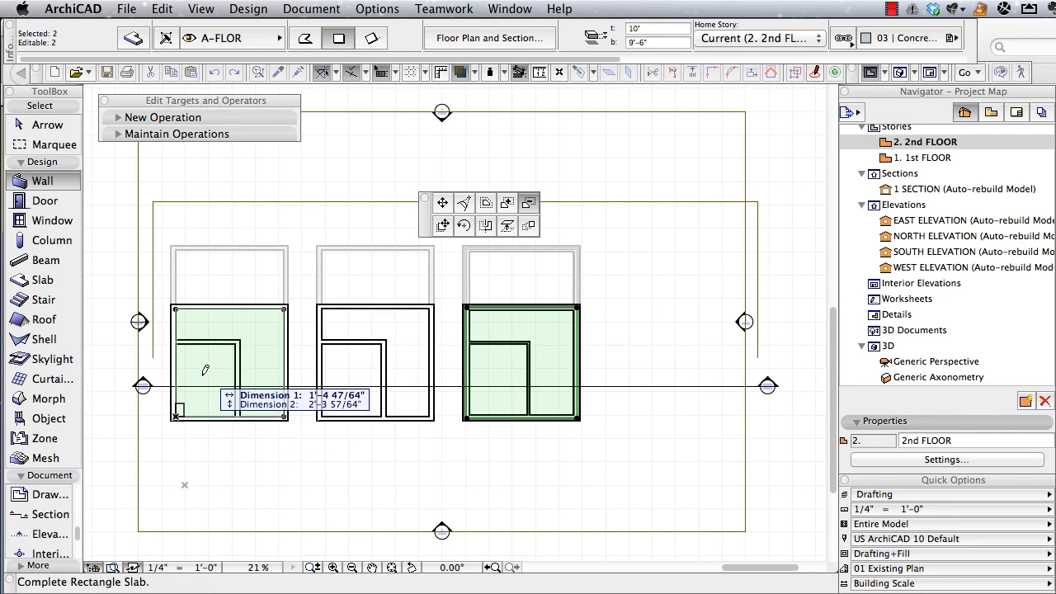
pyautogui.click(237, 343)
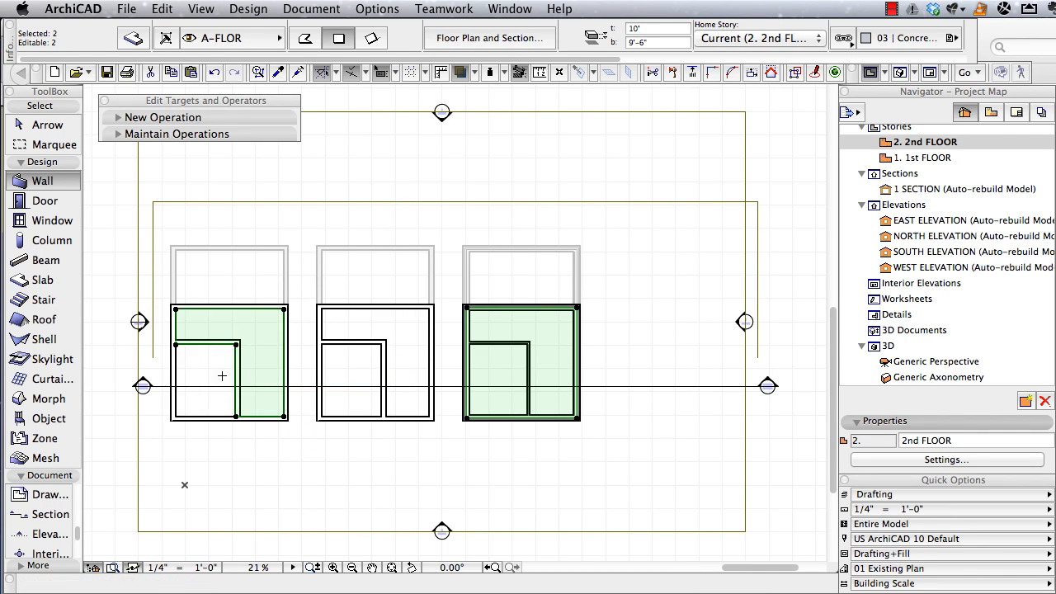
# Pick up the first unit's slab settings as defaults, then unlink the surfaces and set the top surface to 09 | T White 12".
pyautogui.moveTo(251, 313); pyautogui.dragTo(400, 342, button='middle')
pyautogui.scroll(1, 388, 393)
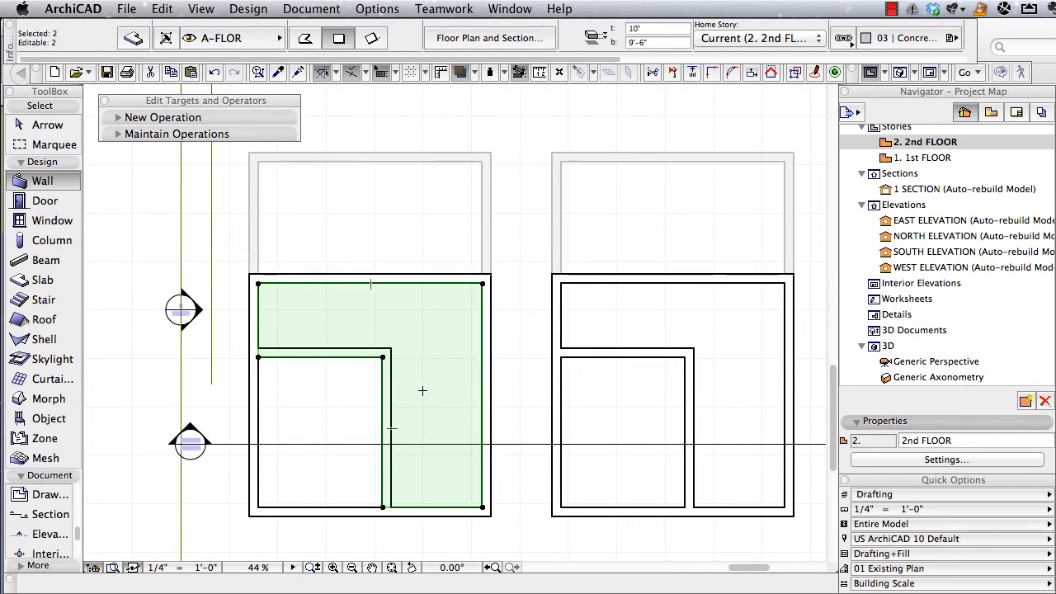
pyautogui.keyDown('alt'); pyautogui.click(446, 382); pyautogui.keyUp('alt')
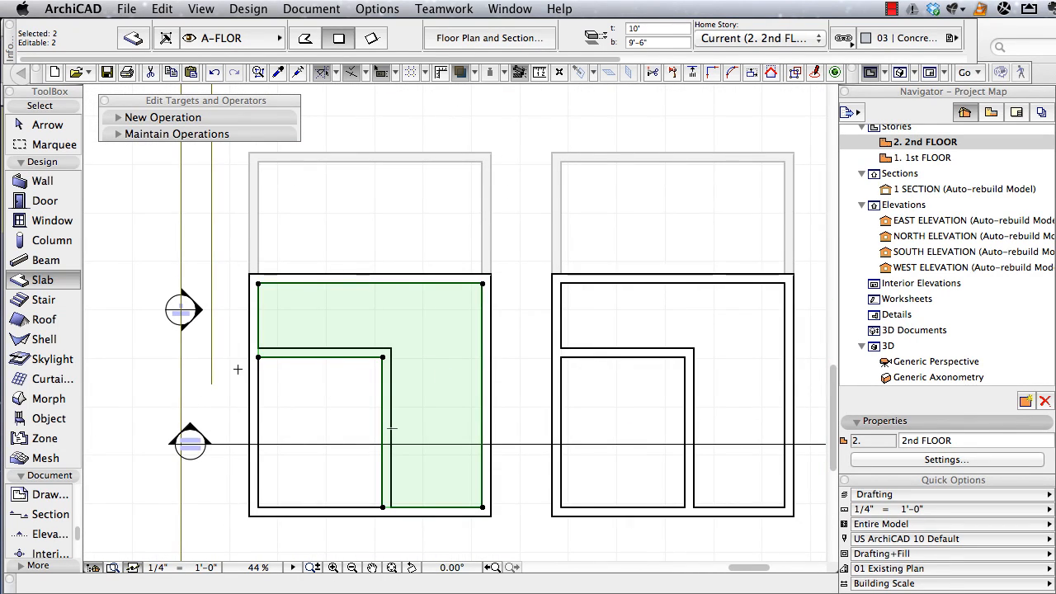
pyautogui.press('Escape')
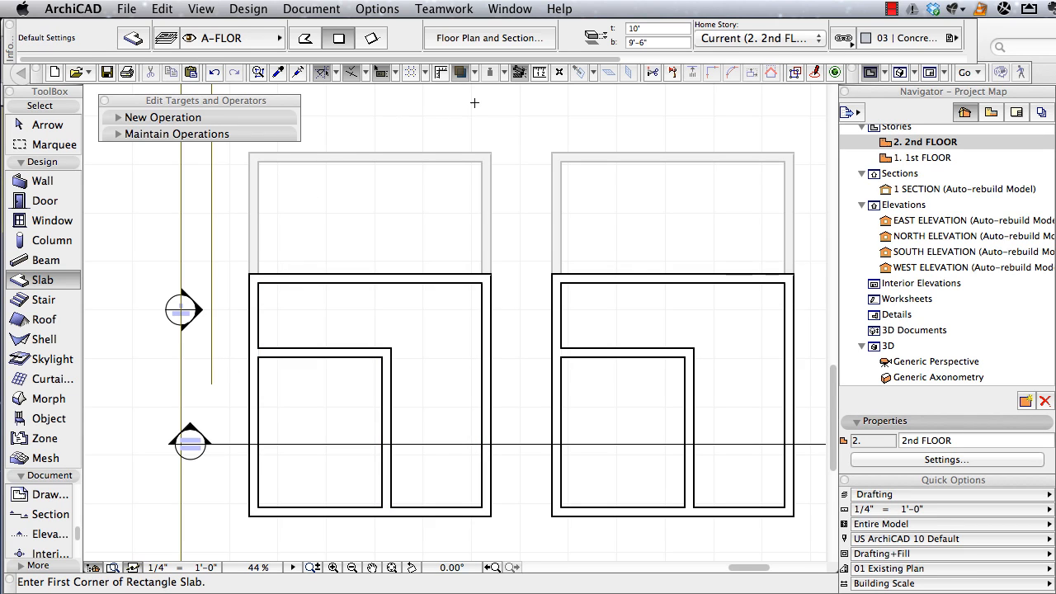
pyautogui.moveTo(551, 64); pyautogui.dragTo(825, 62)
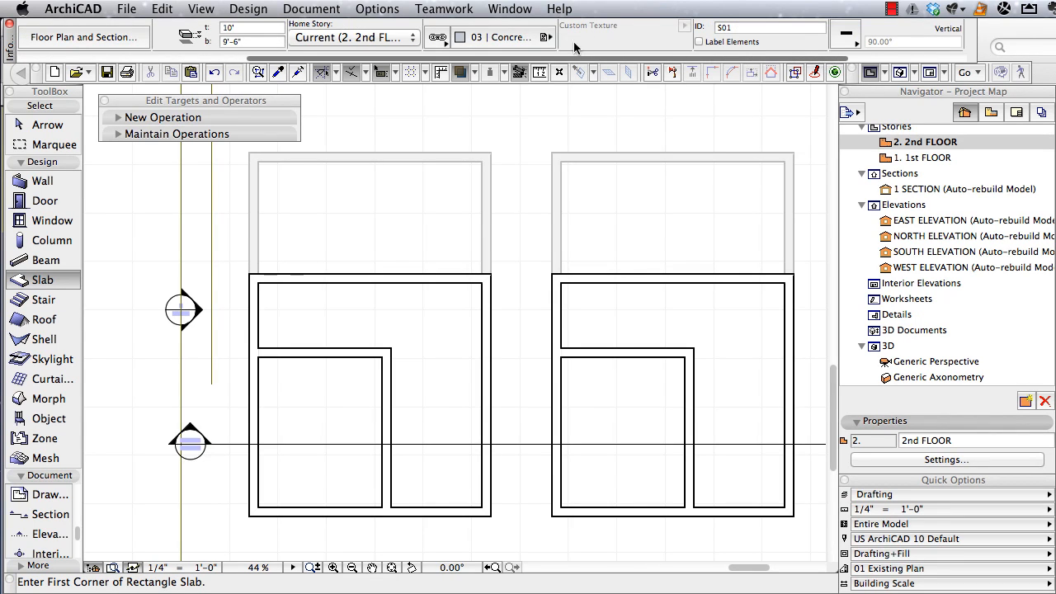
pyautogui.click(447, 37)
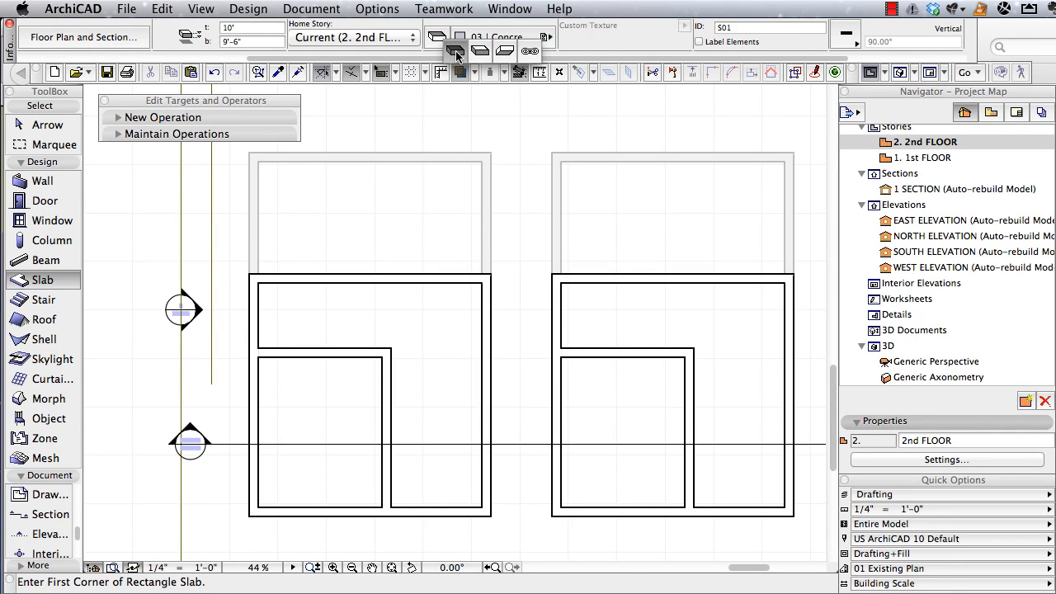
pyautogui.click(456, 55)
pyautogui.click(505, 38)
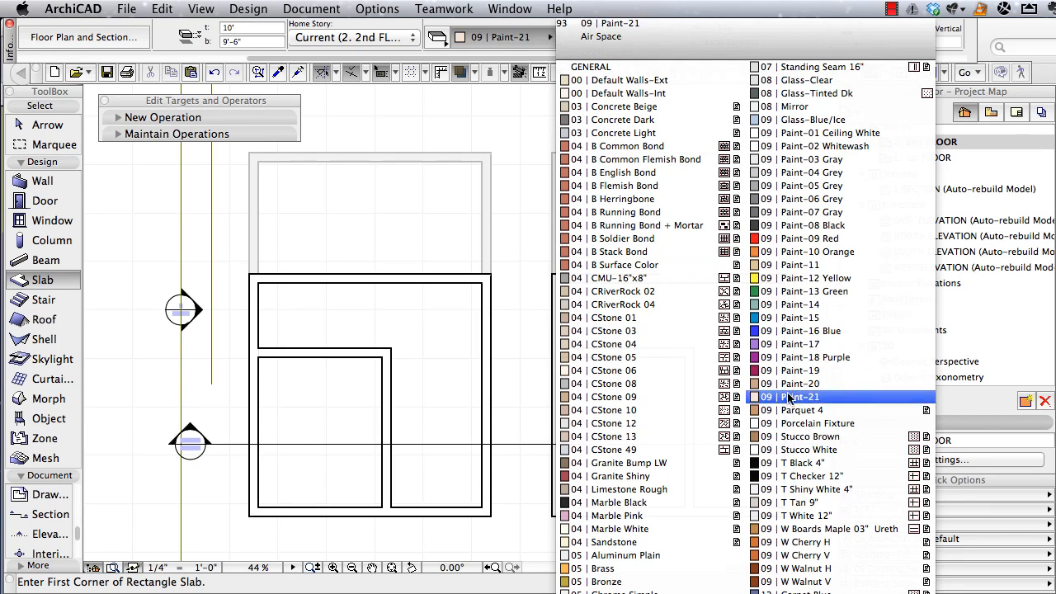
pyautogui.click(792, 516)
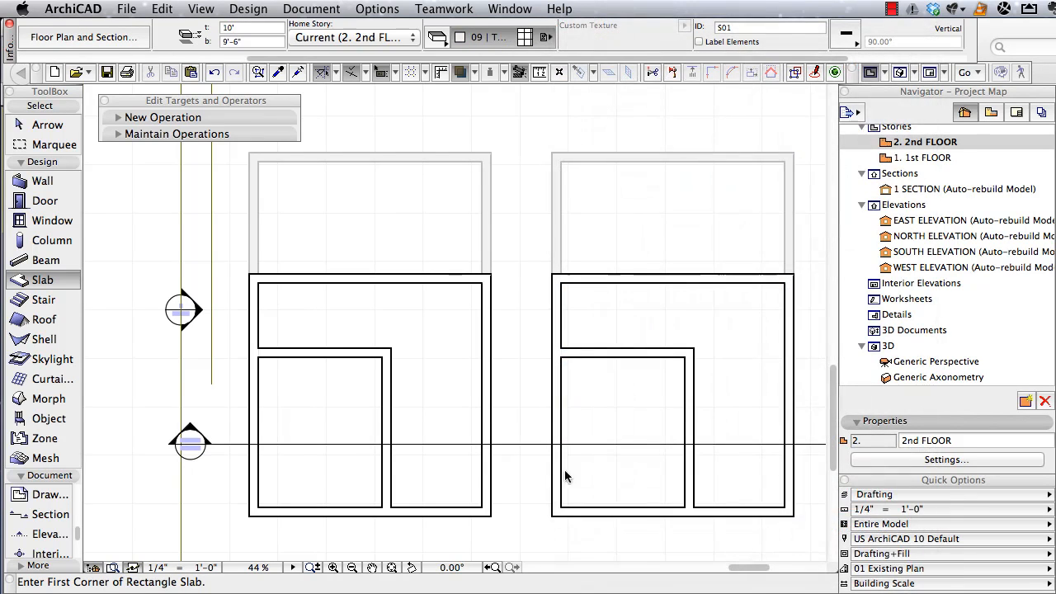
# Place a rectangular slab filling the first unit's enclosed room between its opposite inner corners, and view it in 3D.
pyautogui.click(259, 502)
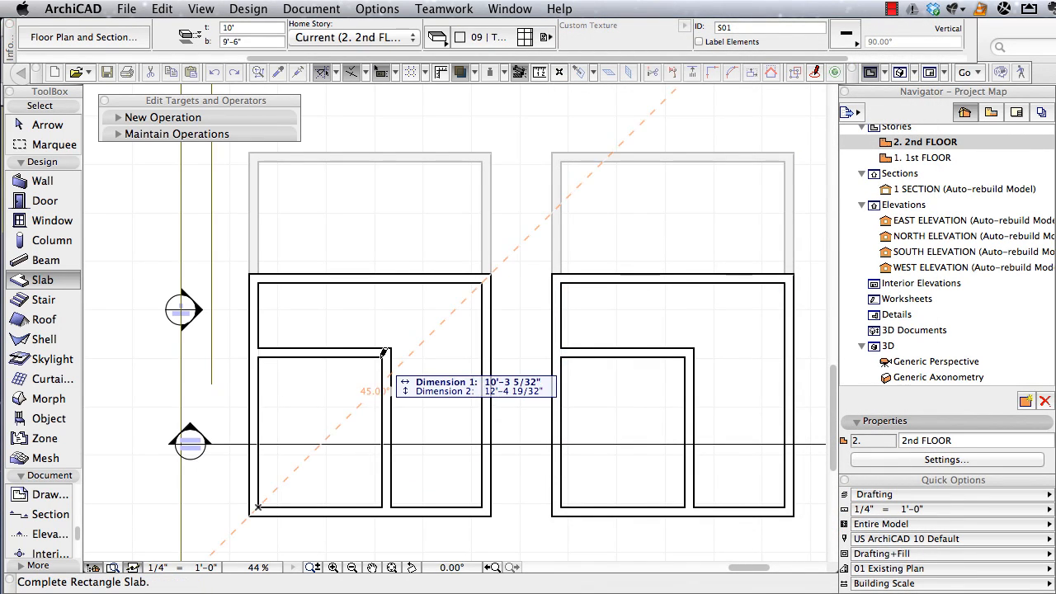
pyautogui.click(383, 355)
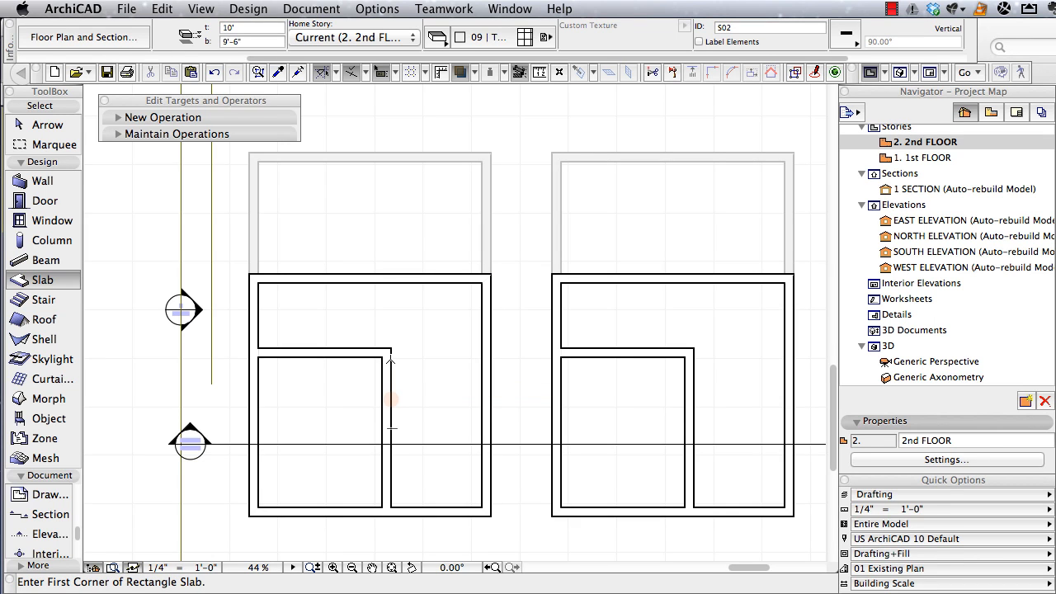
pyautogui.press('F3')
pyautogui.scroll(3, 531, 236)
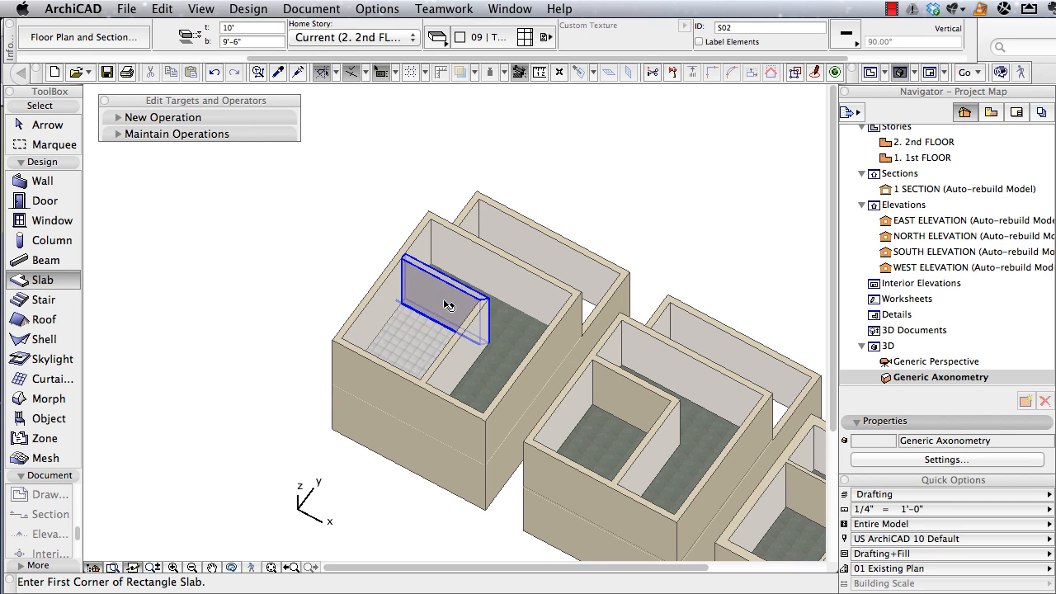
# Set the first surface of the two interior walls enclosing the tiled room to 09 | Paint-10 Orange and clear the selection.
pyautogui.keyDown('shift'); pyautogui.click(463, 353); pyautogui.keyUp('shift')
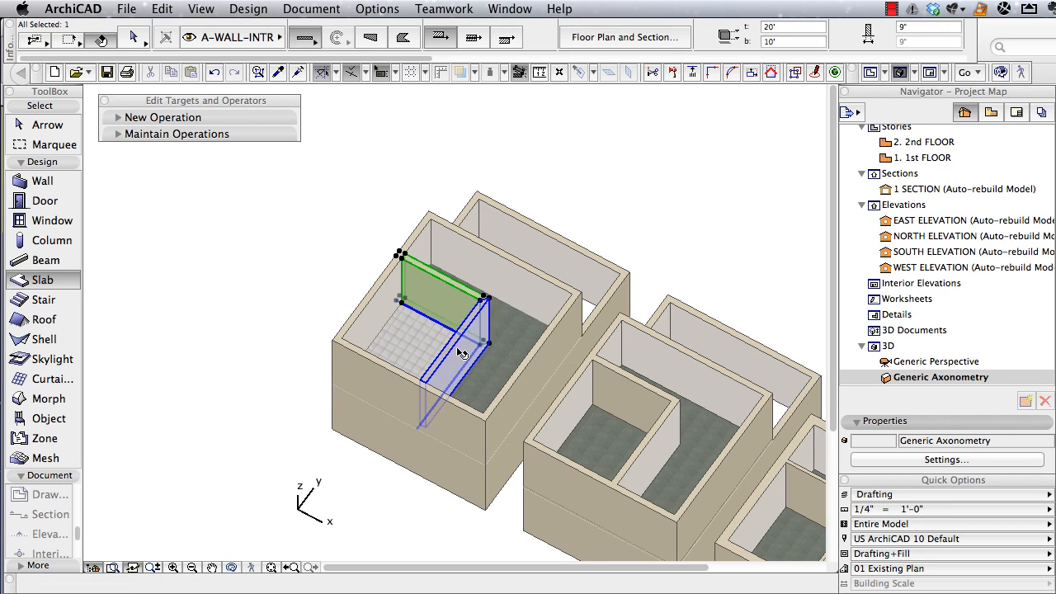
pyautogui.keyDown('shift'); pyautogui.click(452, 367); pyautogui.keyUp('shift')
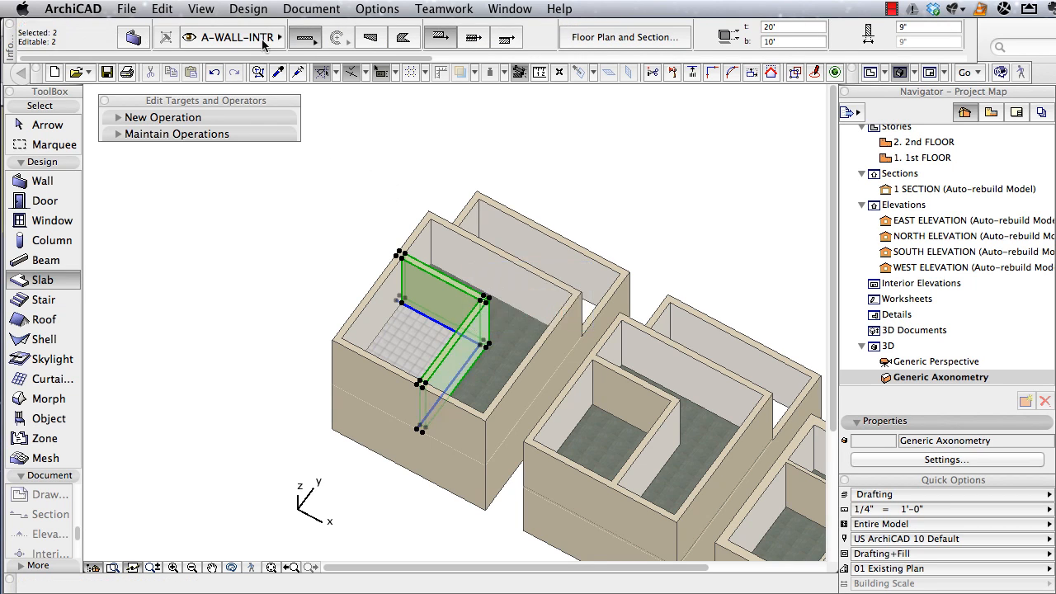
pyautogui.click(136, 38)
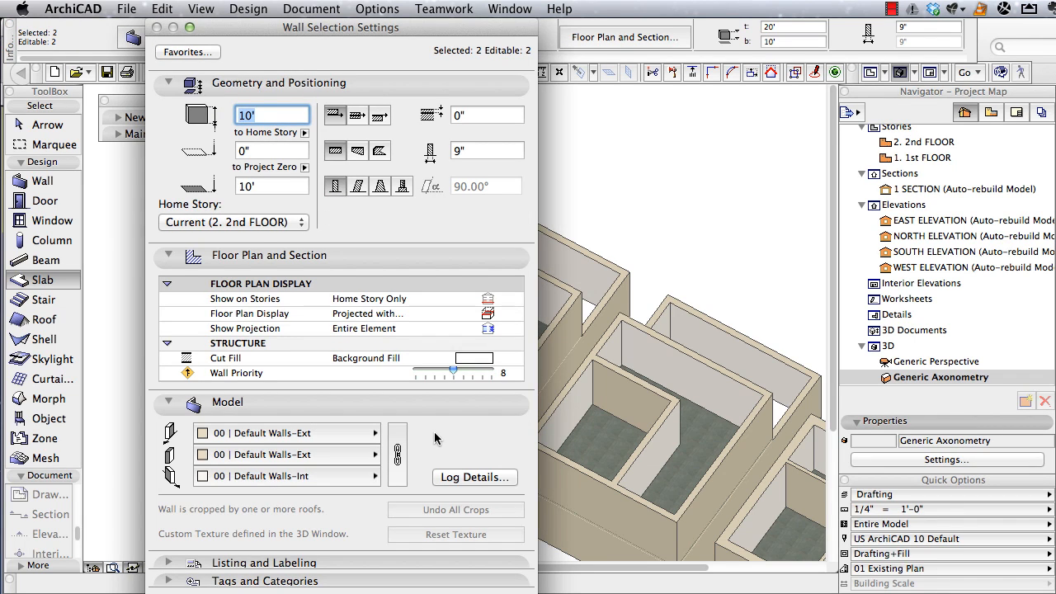
pyautogui.click(376, 433)
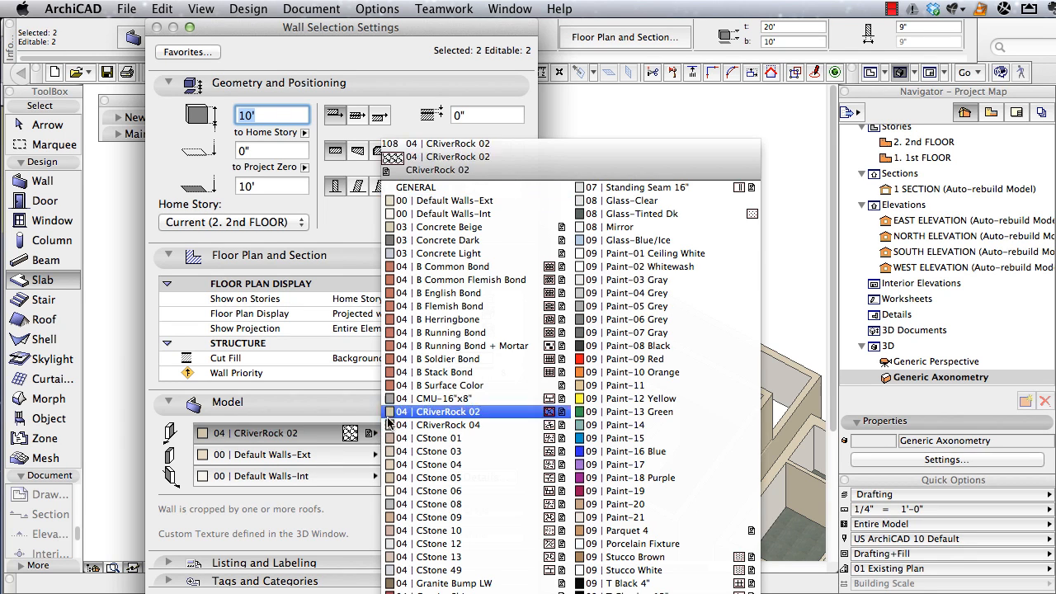
pyautogui.click(633, 372)
pyautogui.press('Return')
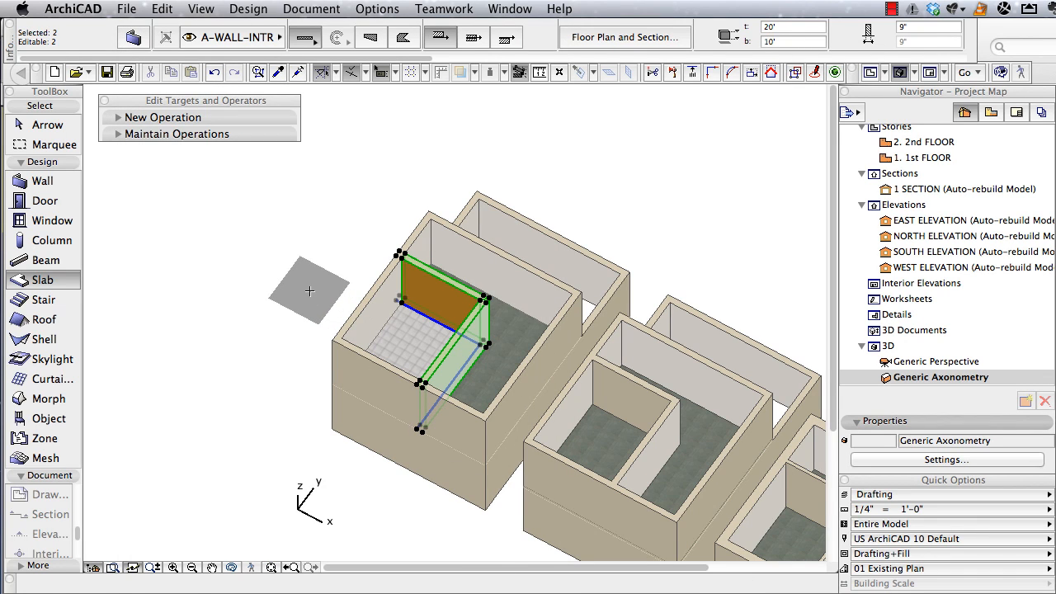
pyautogui.press('Escape')
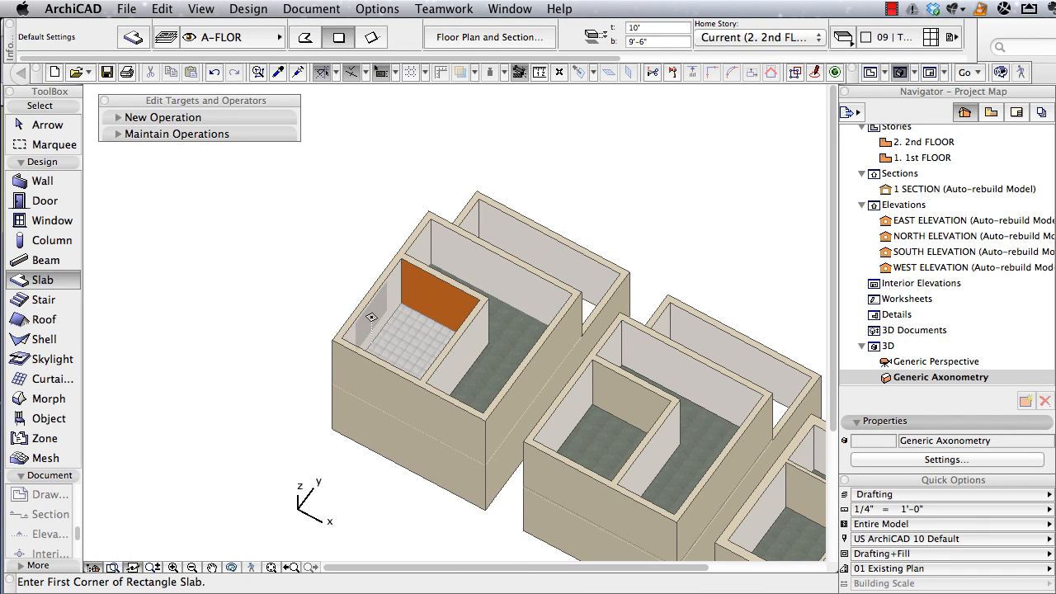
# Select the tiled room's west exterior wall in 3D to examine how far it extends past the orange partition.
pyautogui.press('shift')
pyautogui.keyDown('shift'); pyautogui.click(373, 322); pyautogui.keyUp('shift')
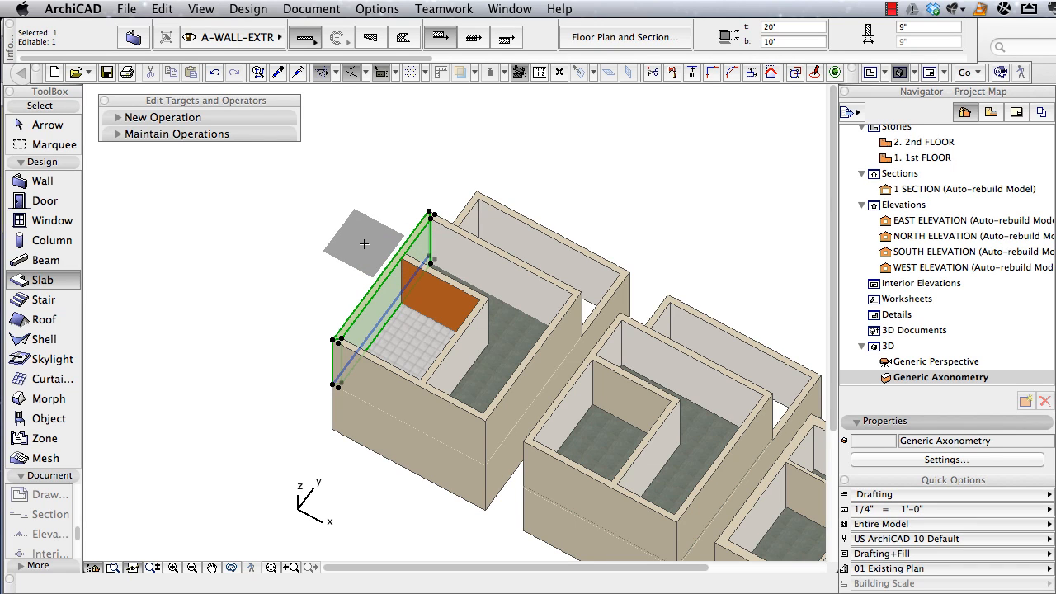
pyautogui.press('Escape')
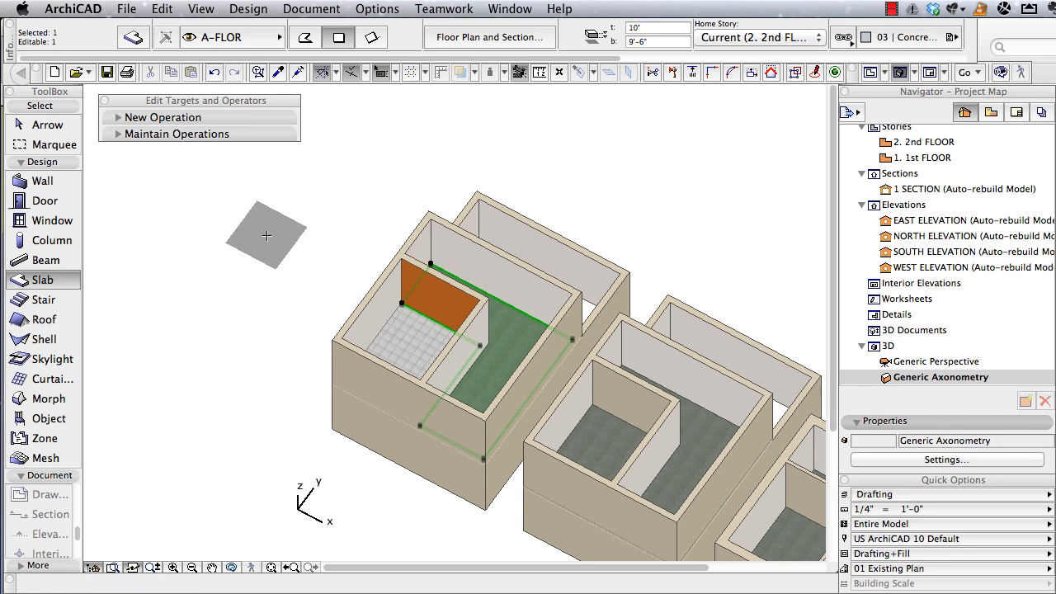
# On the 2nd-floor plan, select the first unit's west exterior wall and try to split it along the partition's room-side edge.
pyautogui.press('F2')
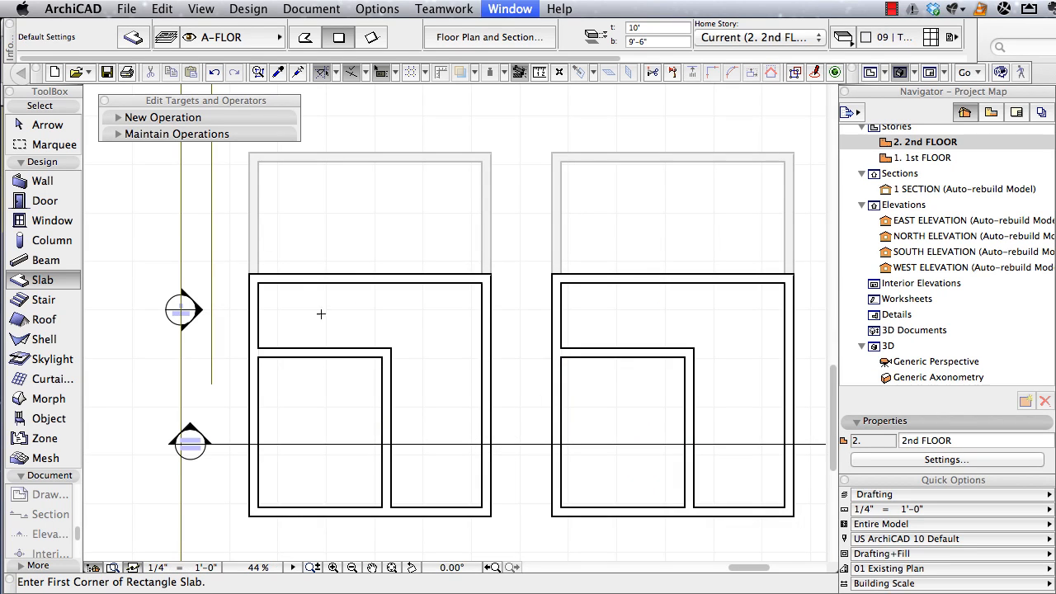
pyautogui.keyDown('shift'); pyautogui.click(257, 408); pyautogui.keyUp('shift')
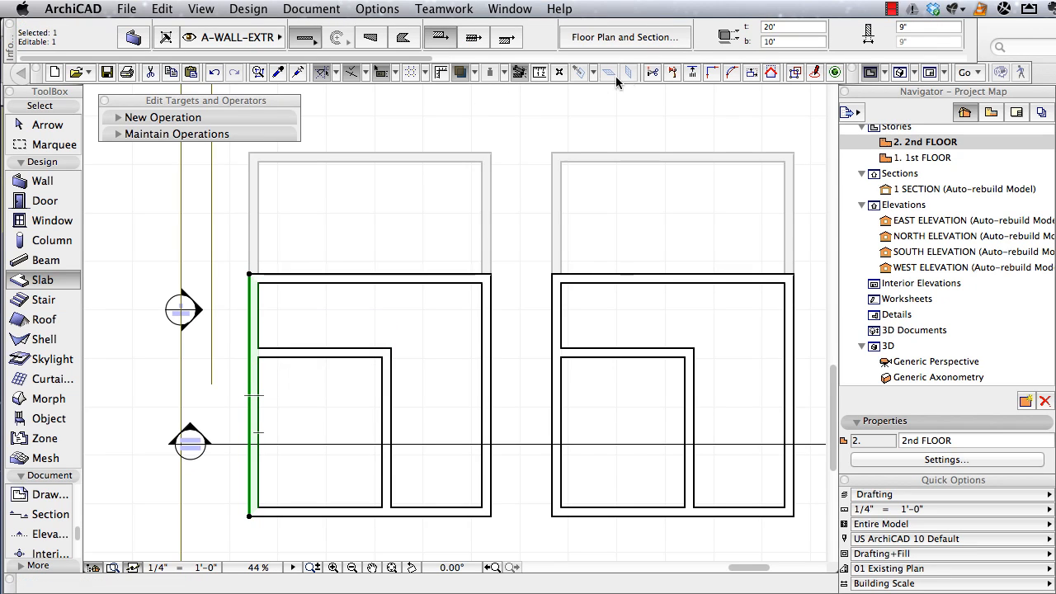
pyautogui.click(671, 73)
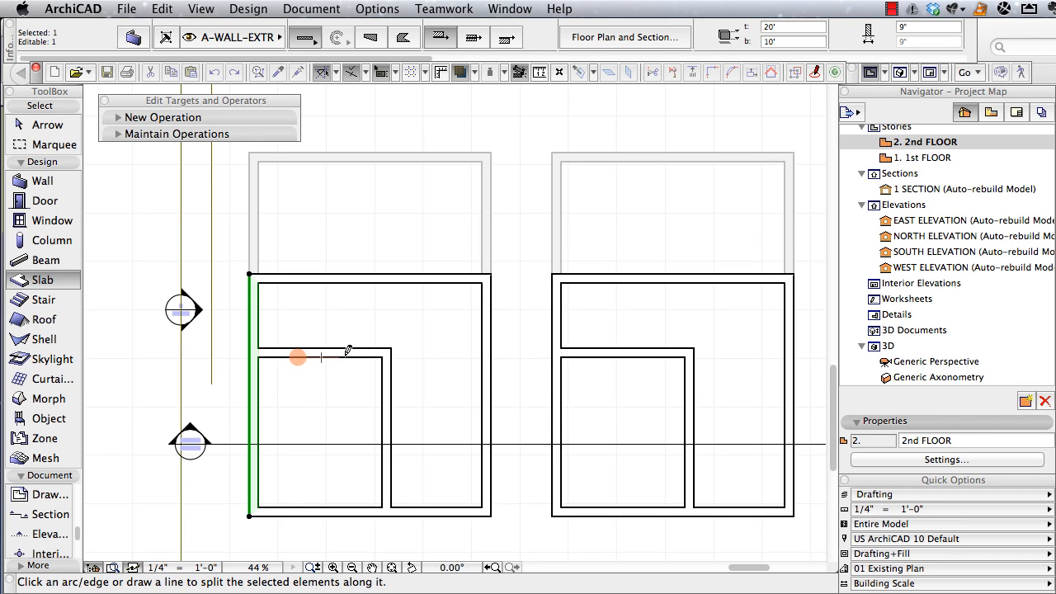
pyautogui.click(348, 356)
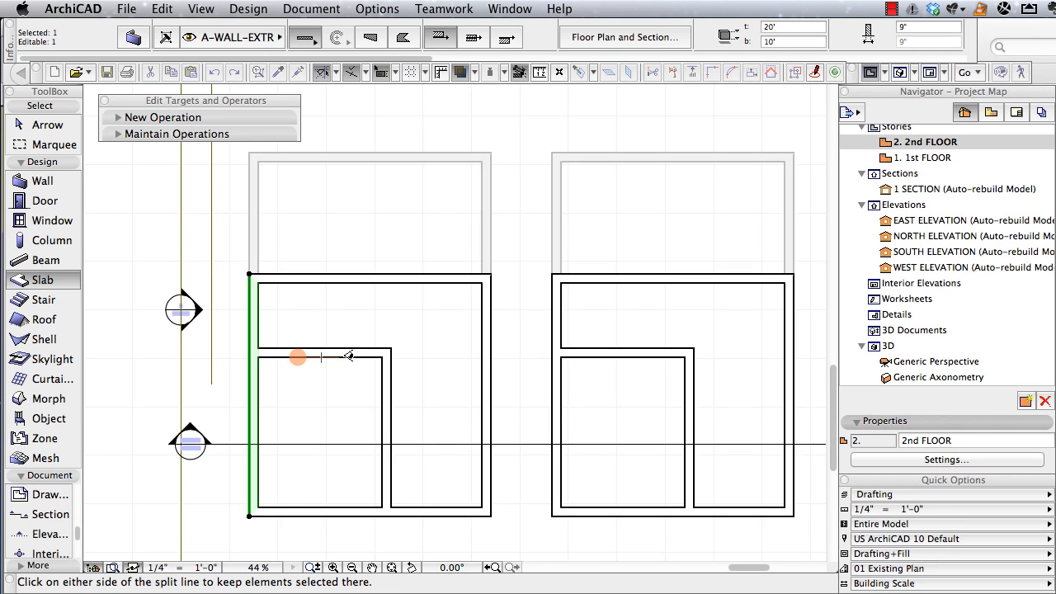
pyautogui.click(285, 397)
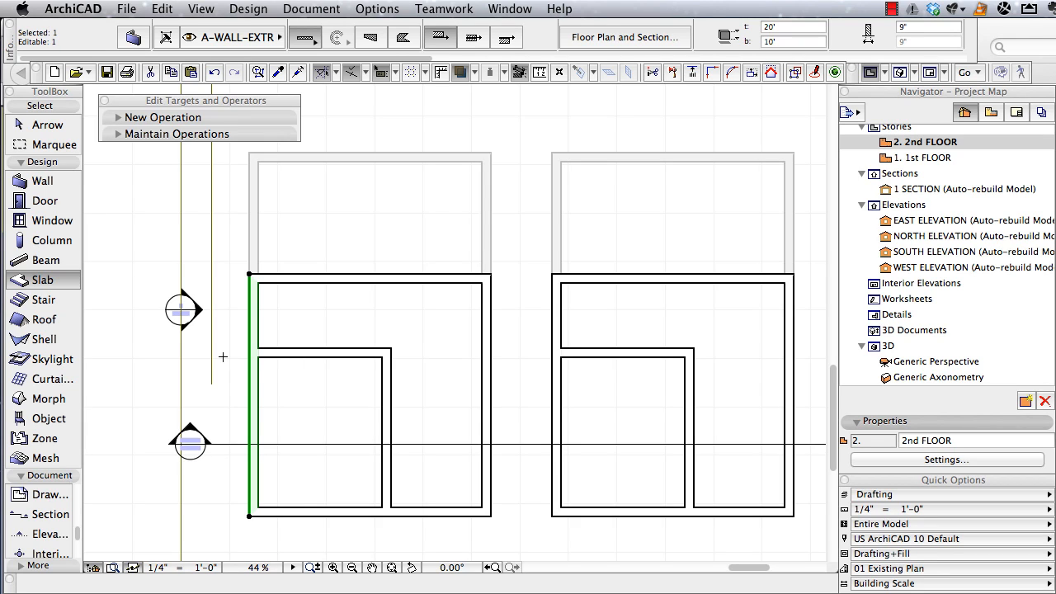
# Split the selected west exterior wall with a line extended from the partition's inner corner past the wall, keeping the room's segment selected, then deselect.
pyautogui.click(671, 73)
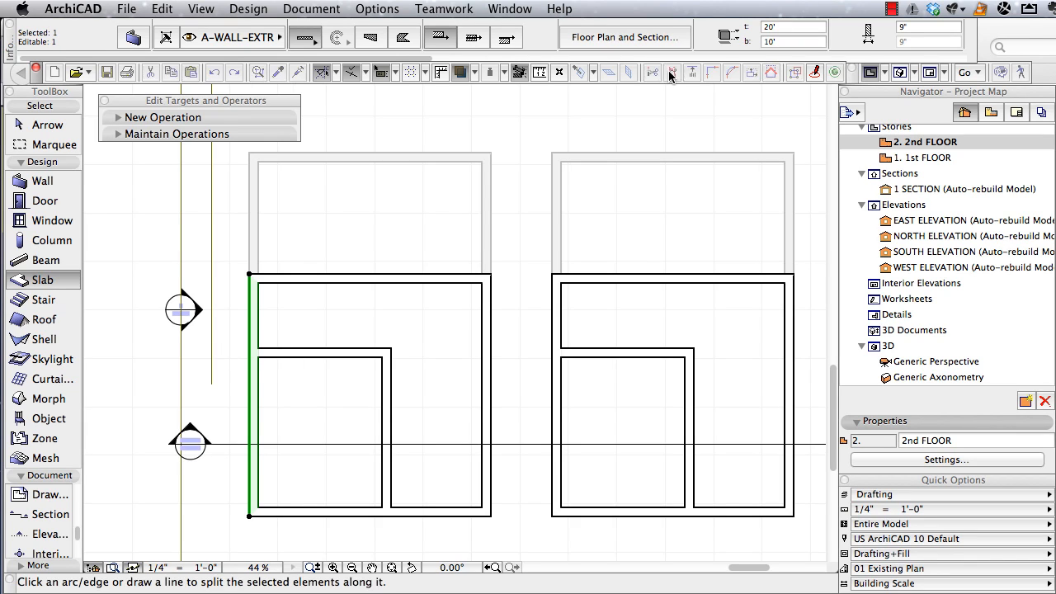
pyautogui.click(382, 357)
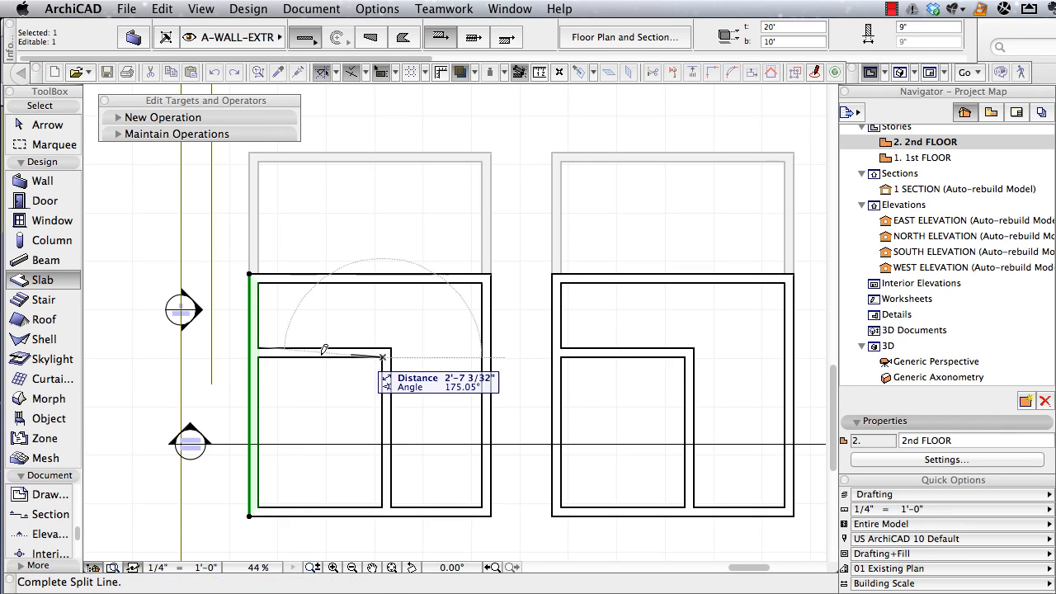
pyautogui.click(220, 357)
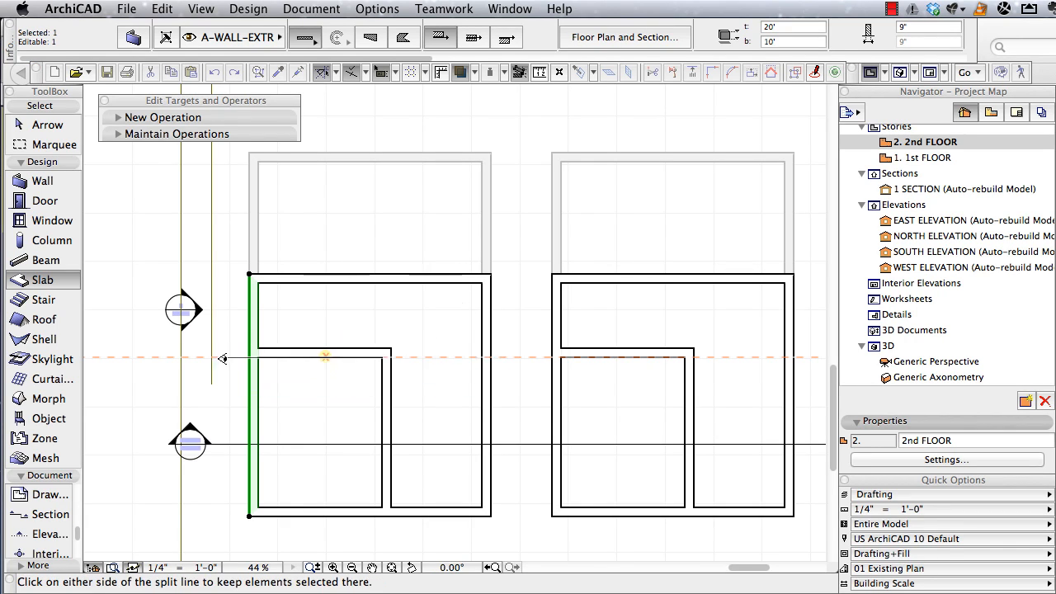
pyautogui.click(226, 404)
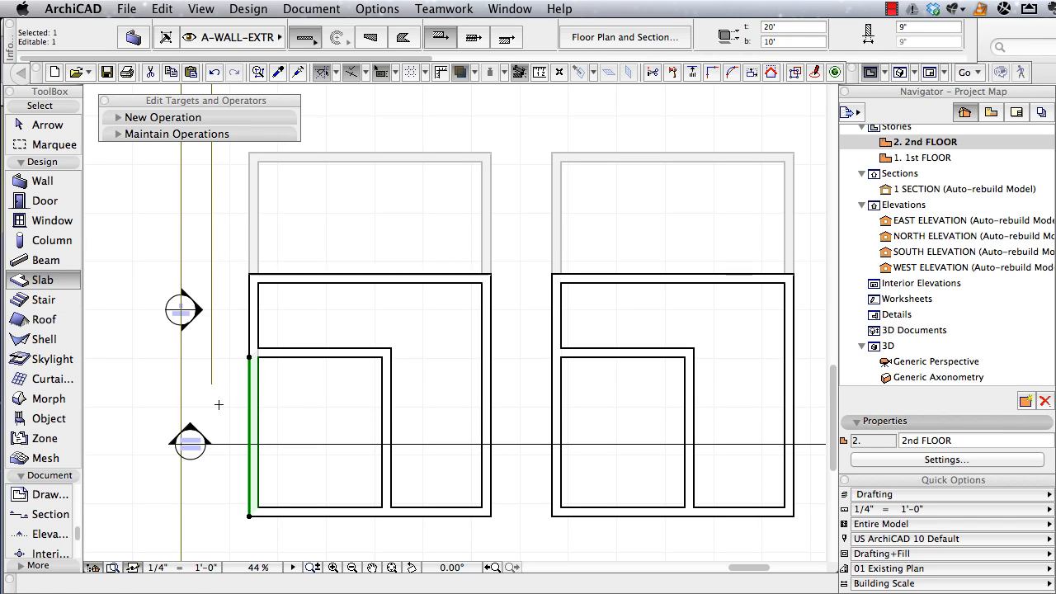
pyautogui.press('Escape')
pyautogui.press('shift')
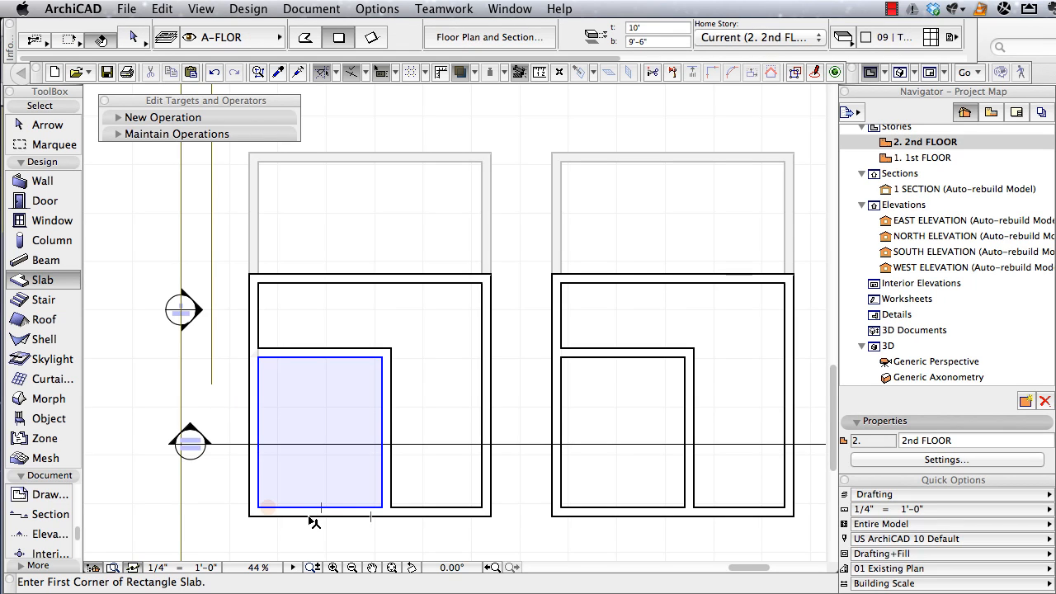
# Split the first unit's south exterior wall with a line extended from the partition's inner corner past the wall, keeping the room's segment selected.
pyautogui.keyDown('shift'); pyautogui.click(312, 517); pyautogui.keyUp('shift')
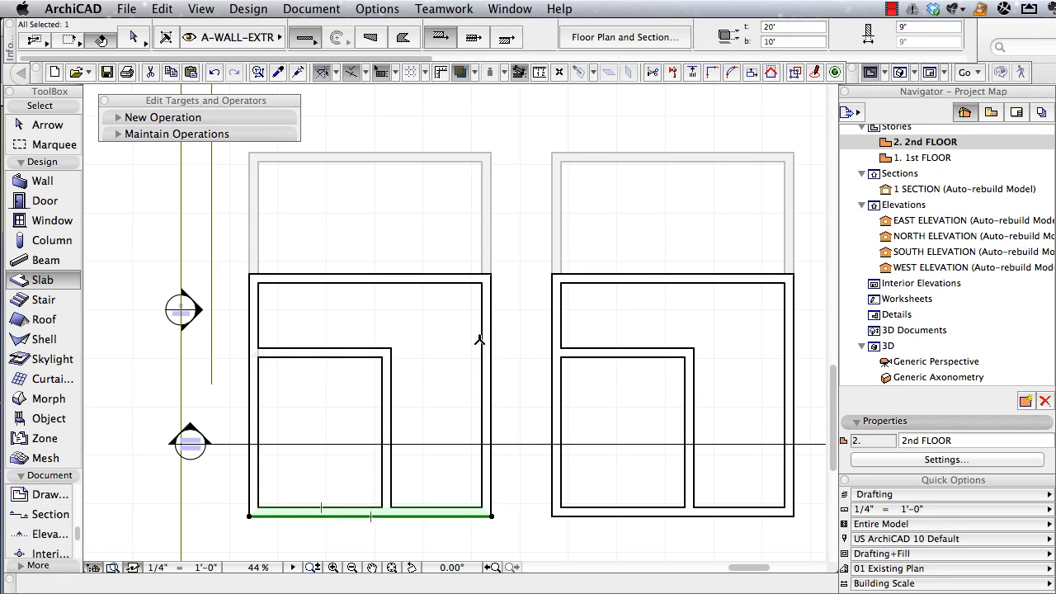
pyautogui.click(674, 72)
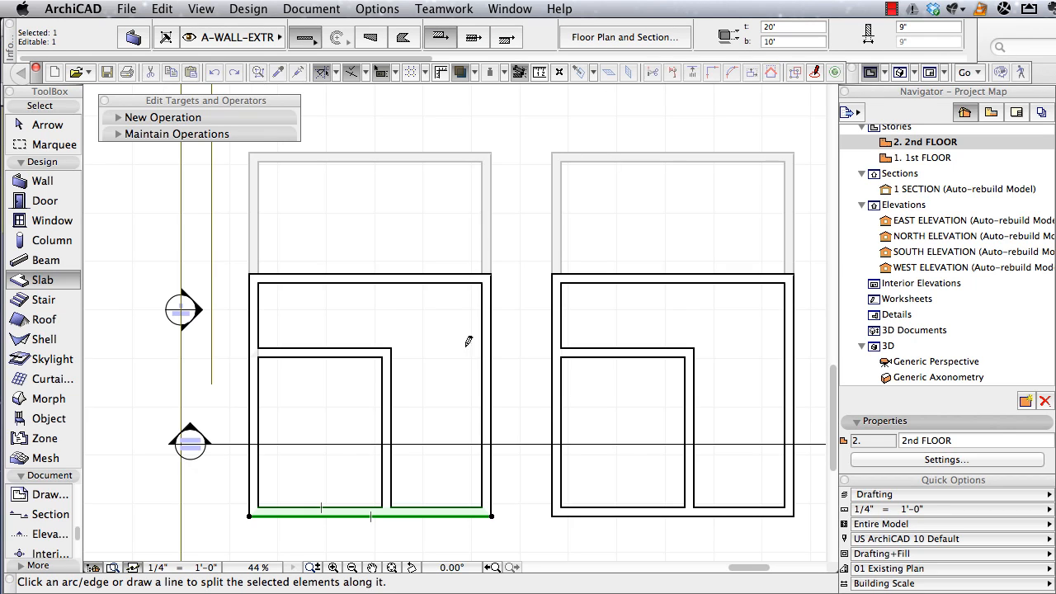
pyautogui.click(385, 353)
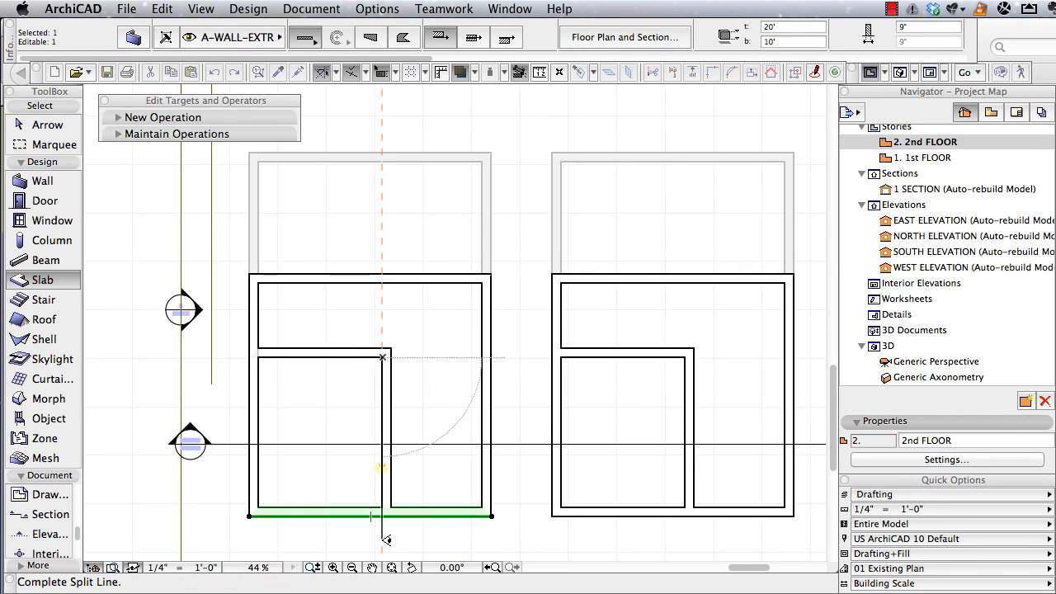
pyautogui.click(383, 540)
pyautogui.click(269, 542)
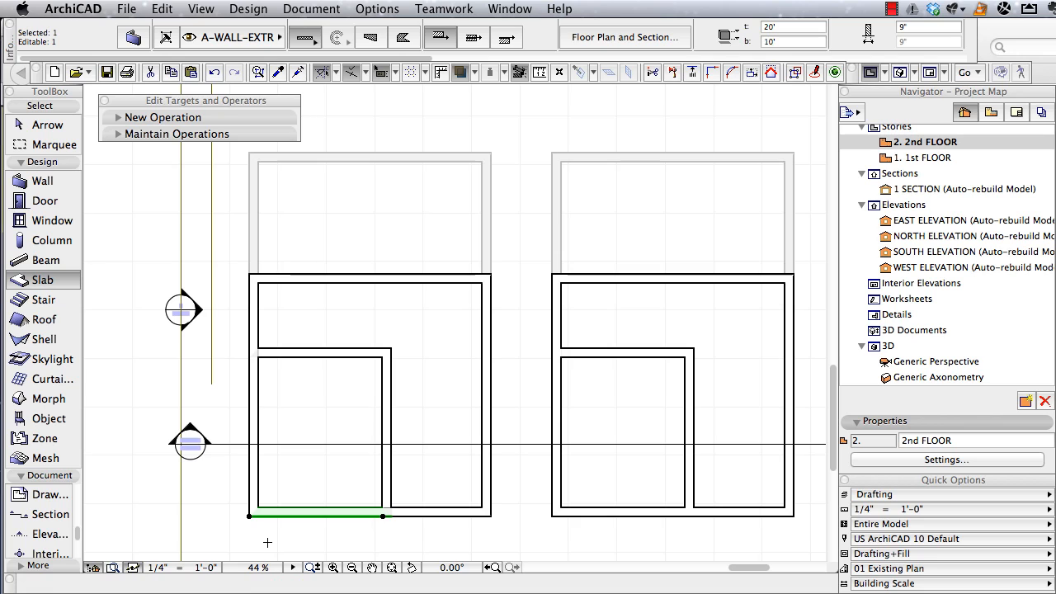
# Set the interior-side surface of the room's south and west exterior wall segments to 09 | Paint-10 Orange, then deselect them.
pyautogui.keyDown('shift'); pyautogui.click(254, 485); pyautogui.keyUp('shift')
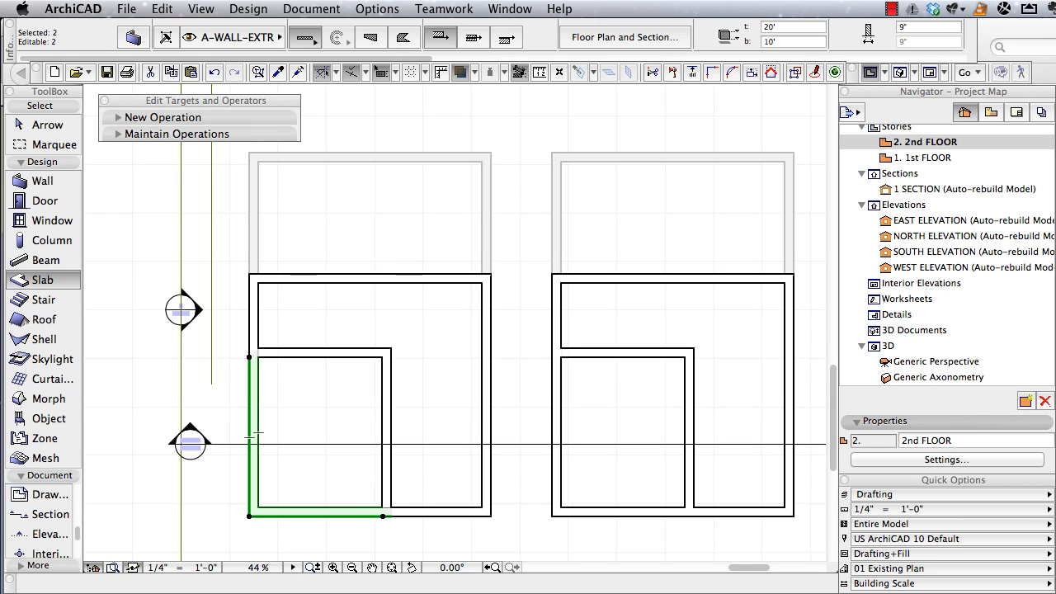
pyautogui.click(133, 38)
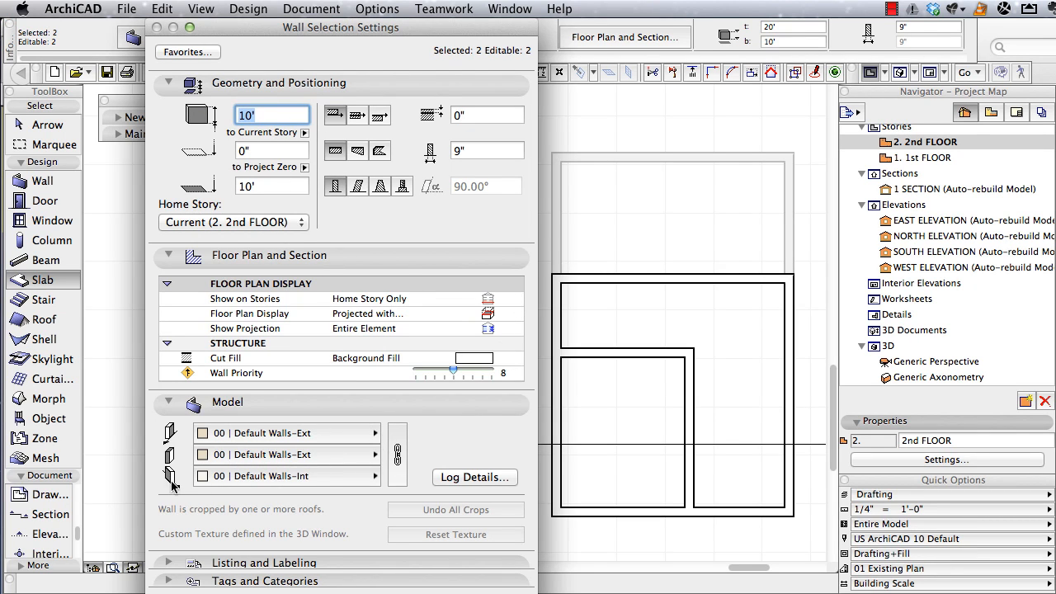
pyautogui.click(378, 477)
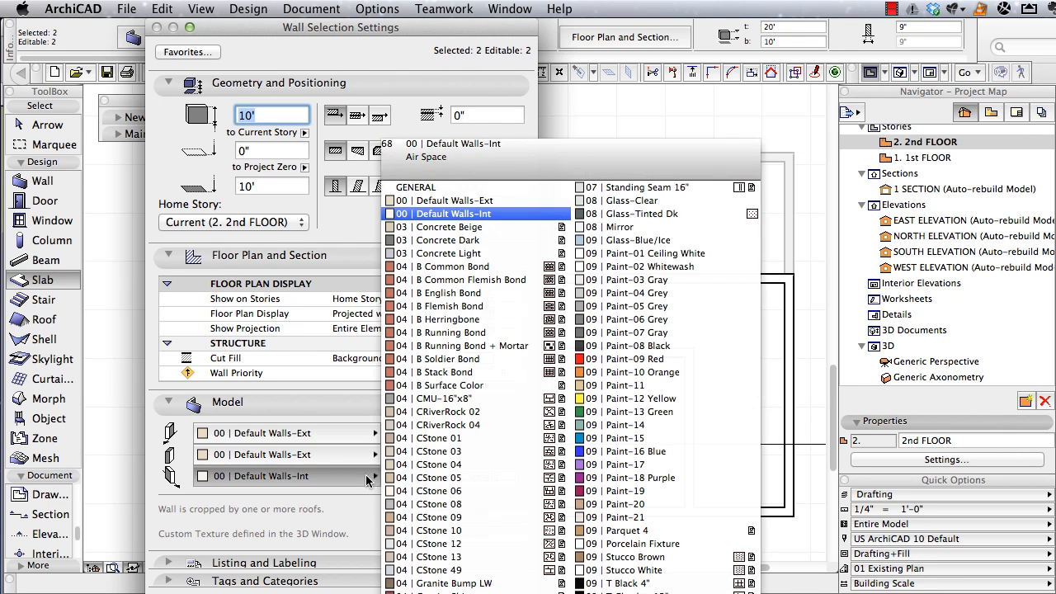
pyautogui.click(672, 372)
pyautogui.click(508, 582)
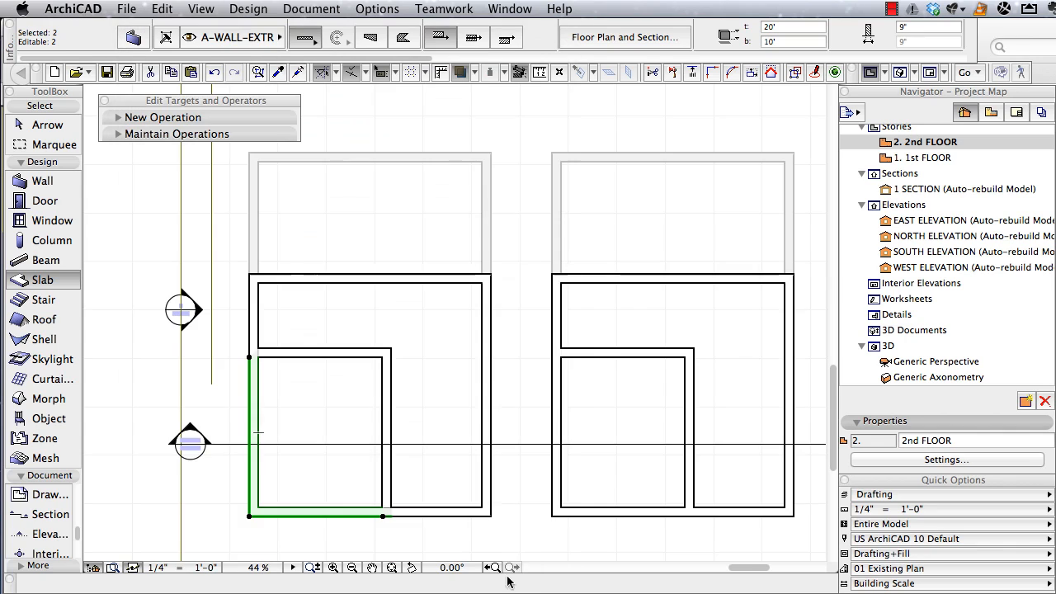
pyautogui.press('Escape')
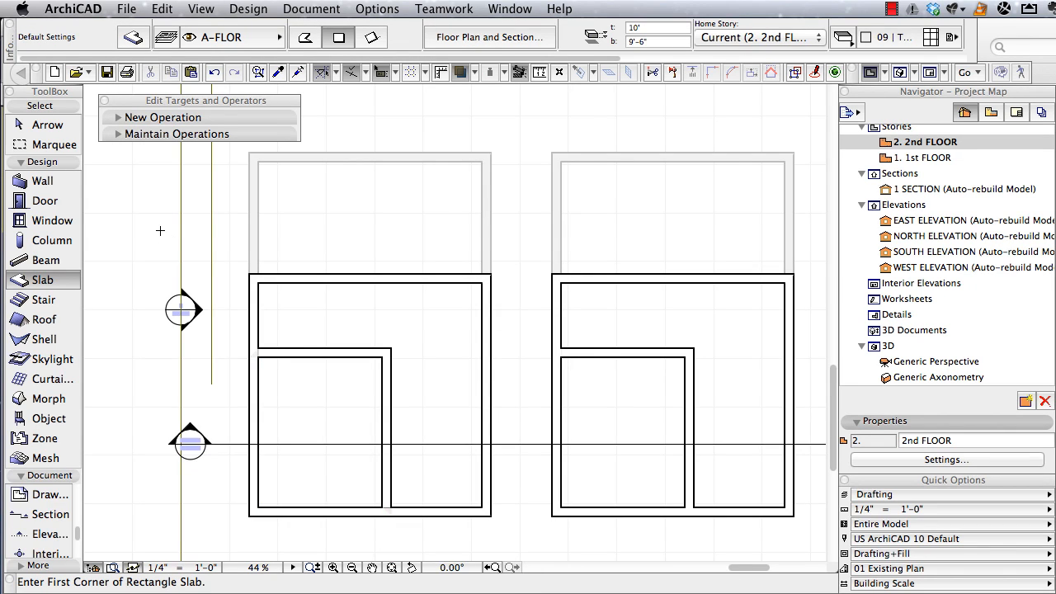
# View the model in 3D and examine the tiled room's wall finishes and the split seam on the south exterior face.
pyautogui.press('F3')
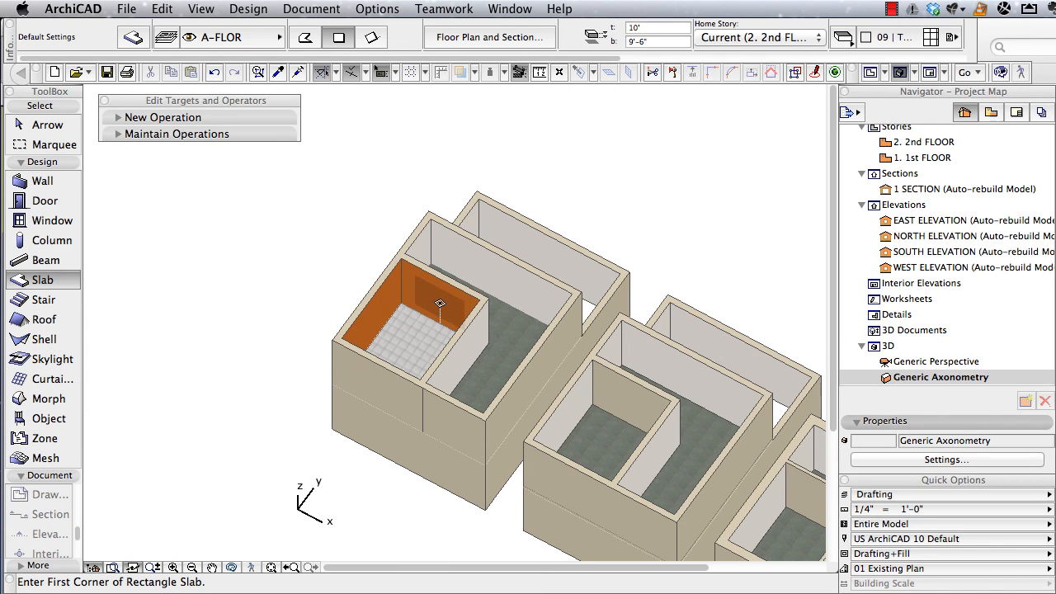
pyautogui.scroll(5, 446, 309)
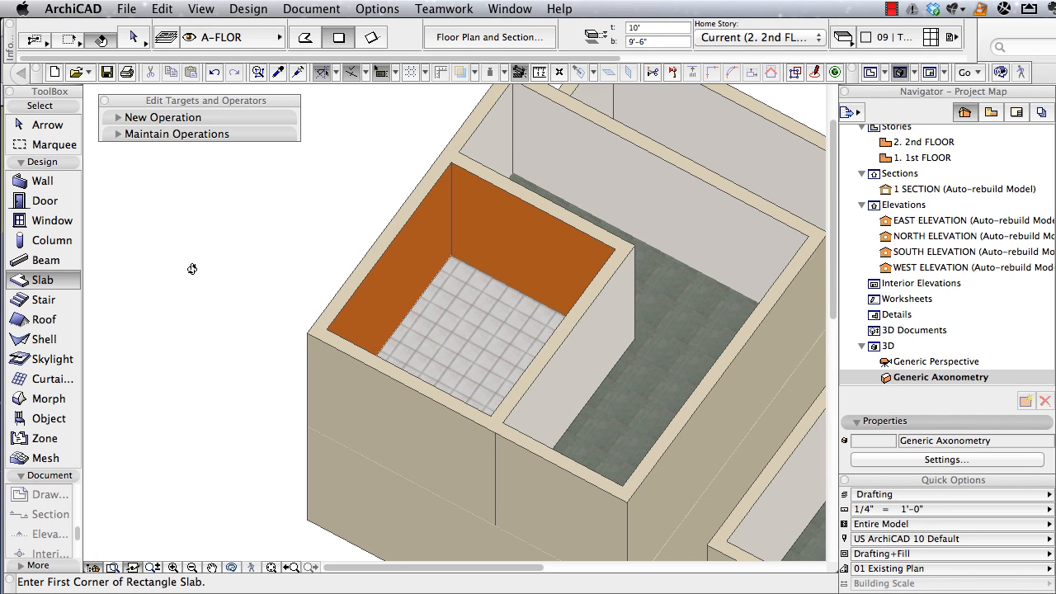
pyautogui.keyDown('shift'); pyautogui.moveTo(193, 270); pyautogui.dragTo(457, 200, button='middle'); pyautogui.keyUp('shift')
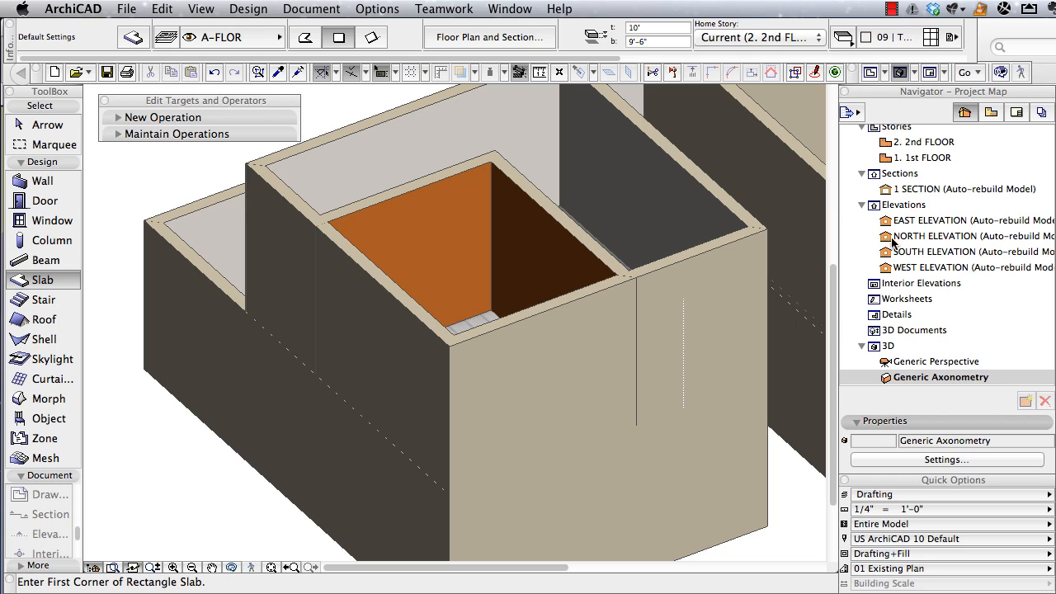
# Open the South Elevation and examine the two upper-story wall segments on either side of the first unit's split line.
pyautogui.doubleClick(912, 252)
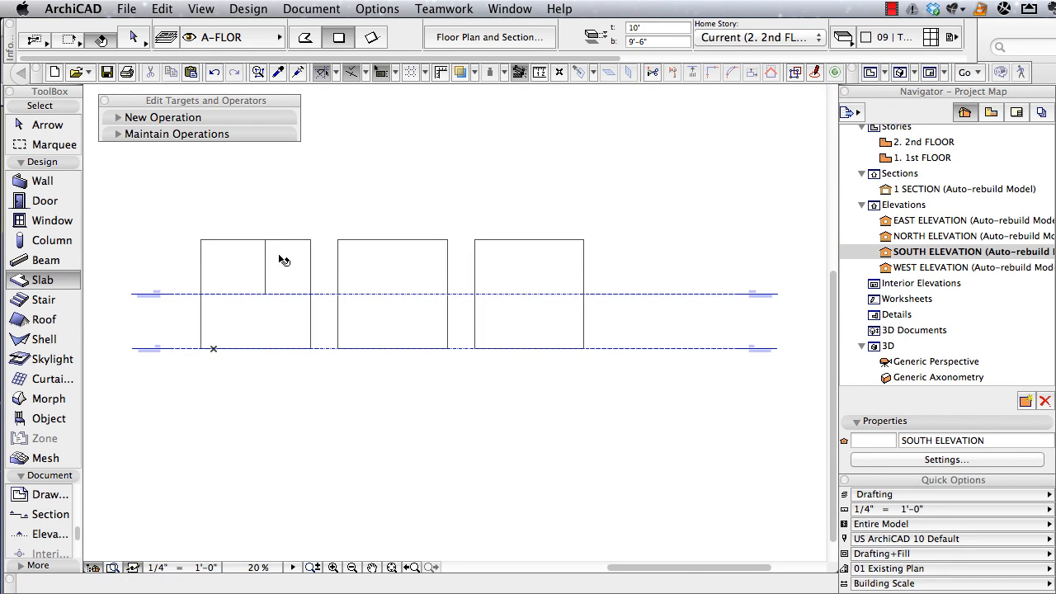
pyautogui.keyDown('shift'); pyautogui.click(281, 260); pyautogui.keyUp('shift')
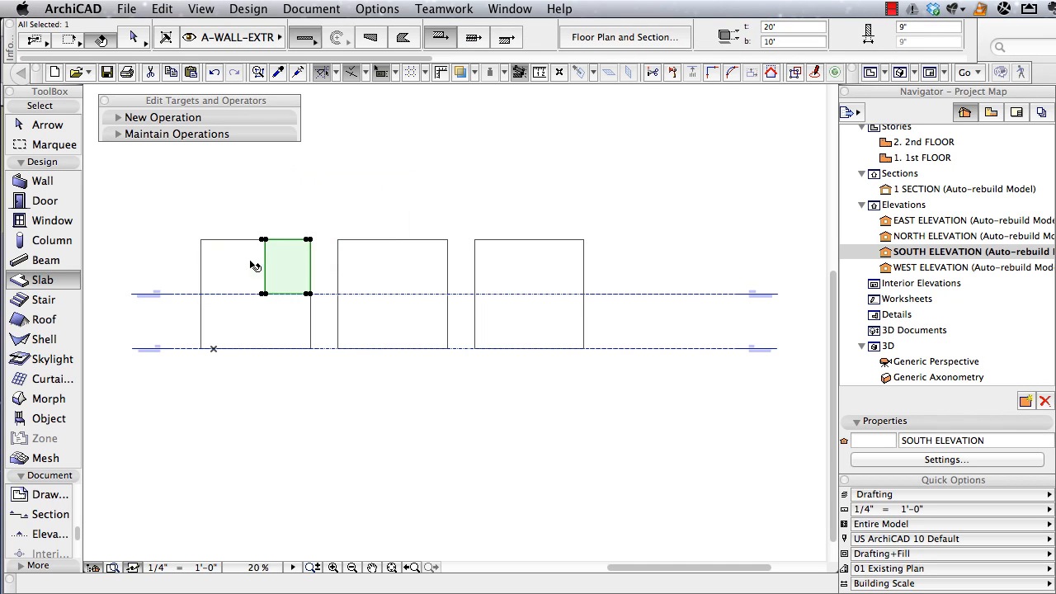
pyautogui.keyDown('shift'); pyautogui.click(254, 266); pyautogui.keyUp('shift')
pyautogui.press('Escape')
pyautogui.scroll(-3, 354, 156)
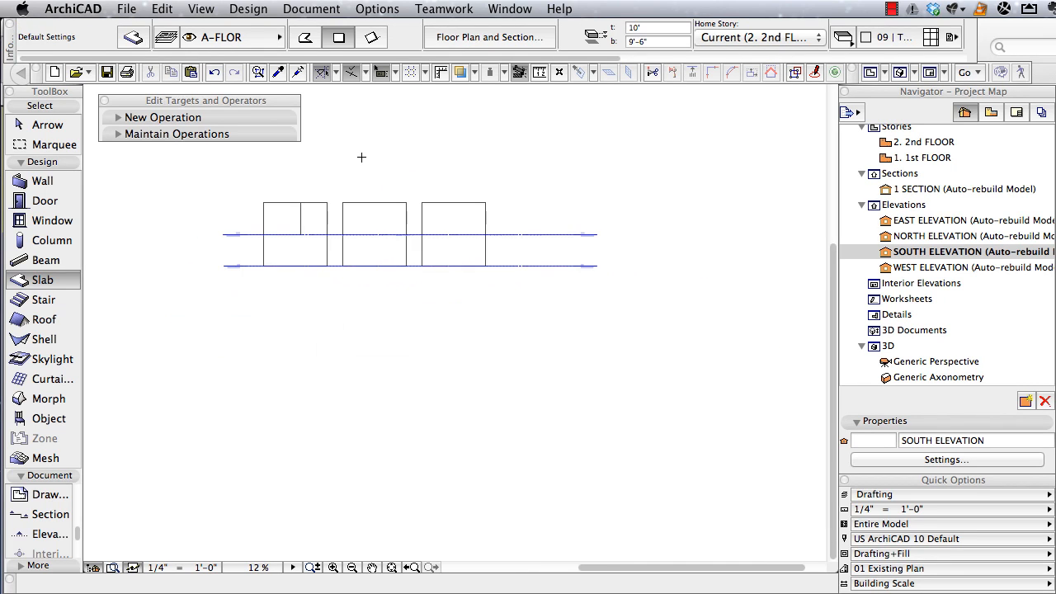
pyautogui.scroll(5, 343, 173)
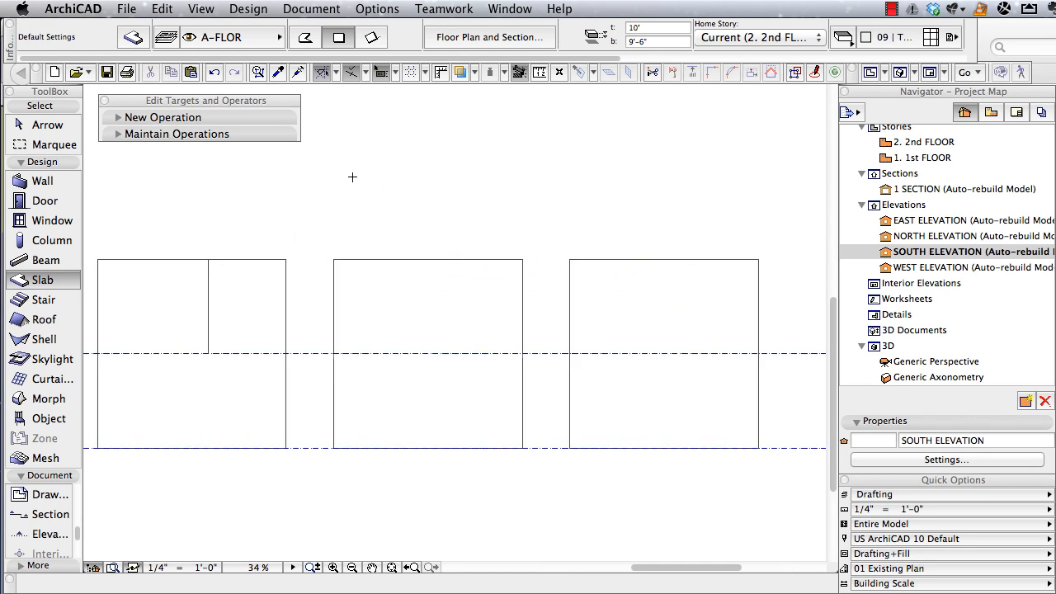
pyautogui.scroll(-1, 354, 180)
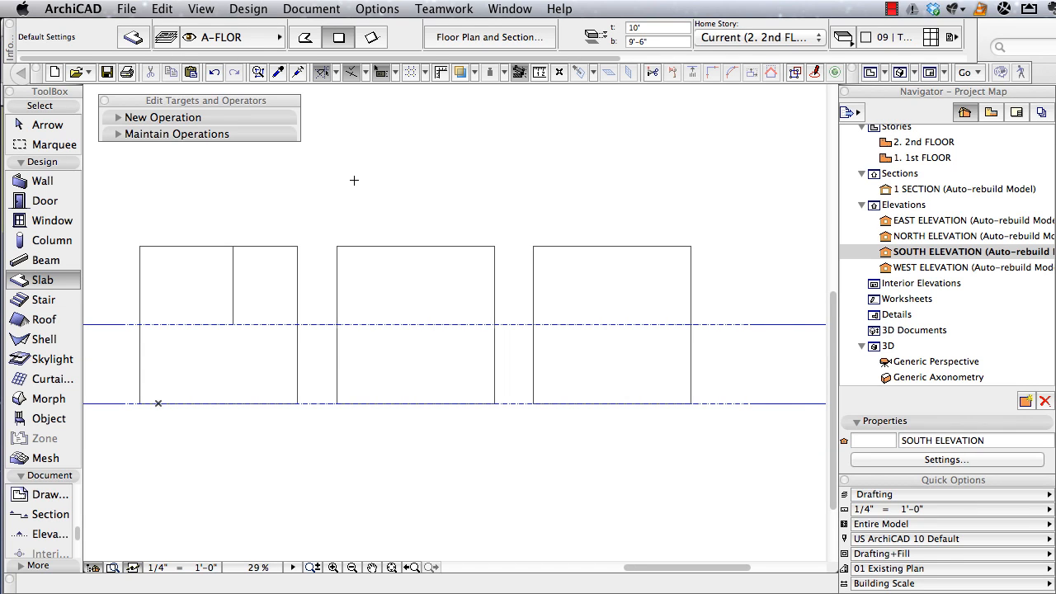
pyautogui.moveTo(354, 180); pyautogui.dragTo(512, 173, button='middle')
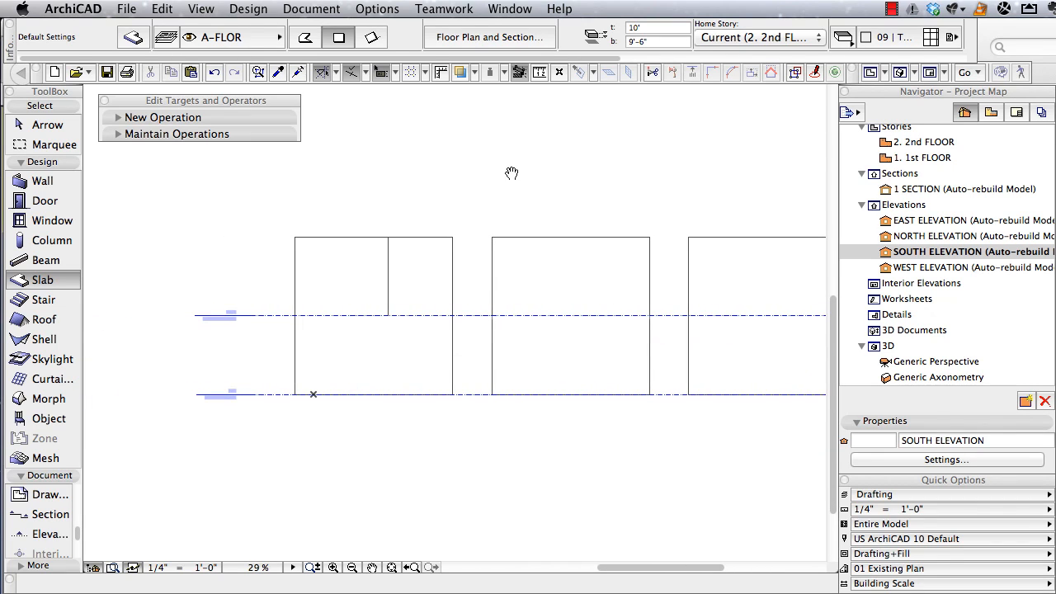
# Set Show Story Levels to None in the South Elevation's settings.
pyautogui.rightClick(375, 102)
pyautogui.click(436, 228)
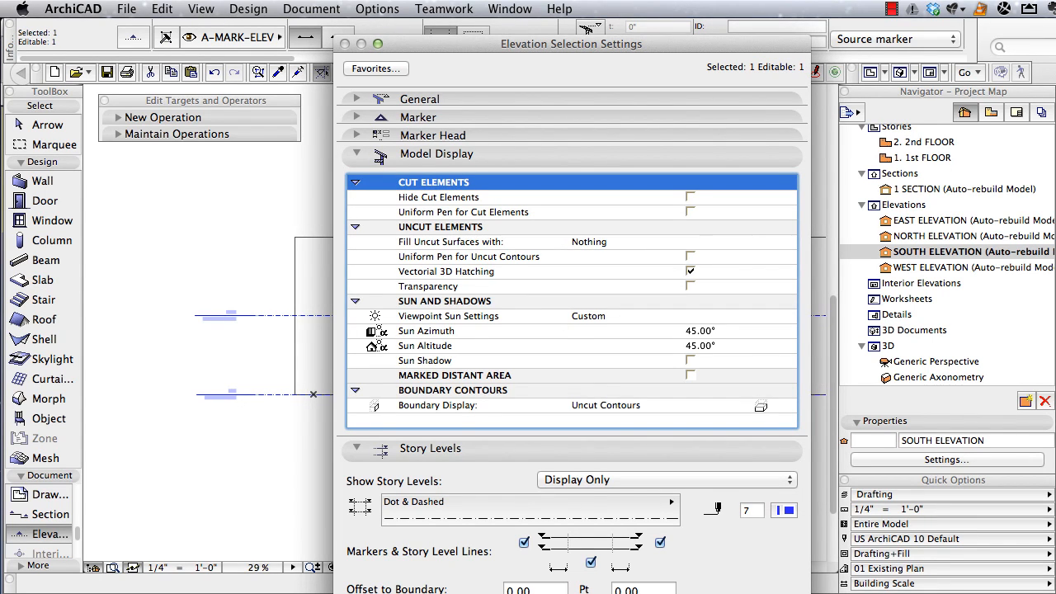
pyautogui.click(582, 482)
pyautogui.click(597, 467)
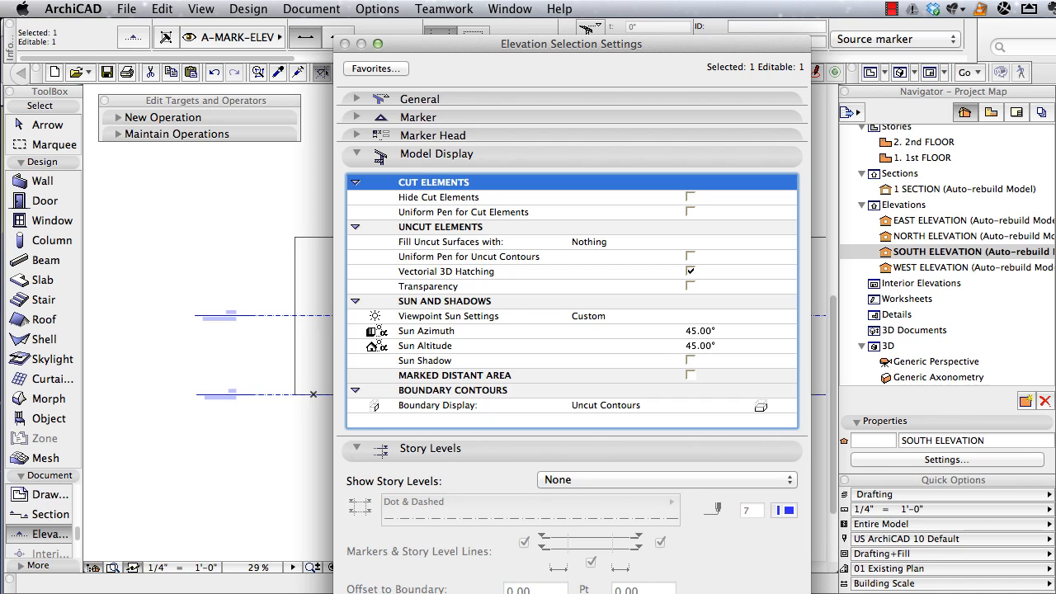
pyautogui.press('Return')
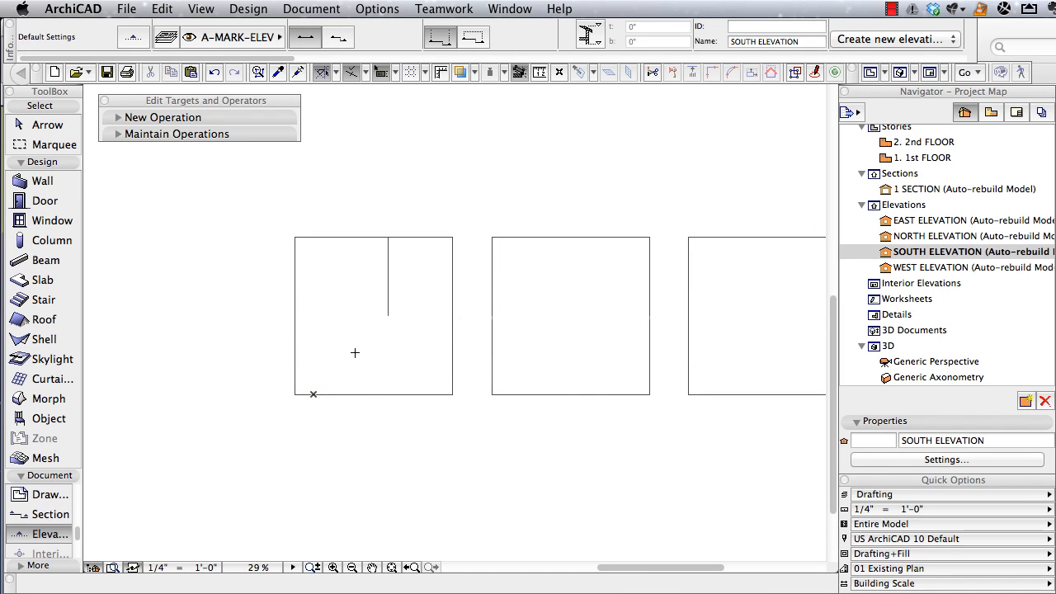
# Examine the first unit's lower-story wall and the vertical seam between its upper-story walls in the elevation.
pyautogui.press('shift')
pyautogui.click(360, 357)
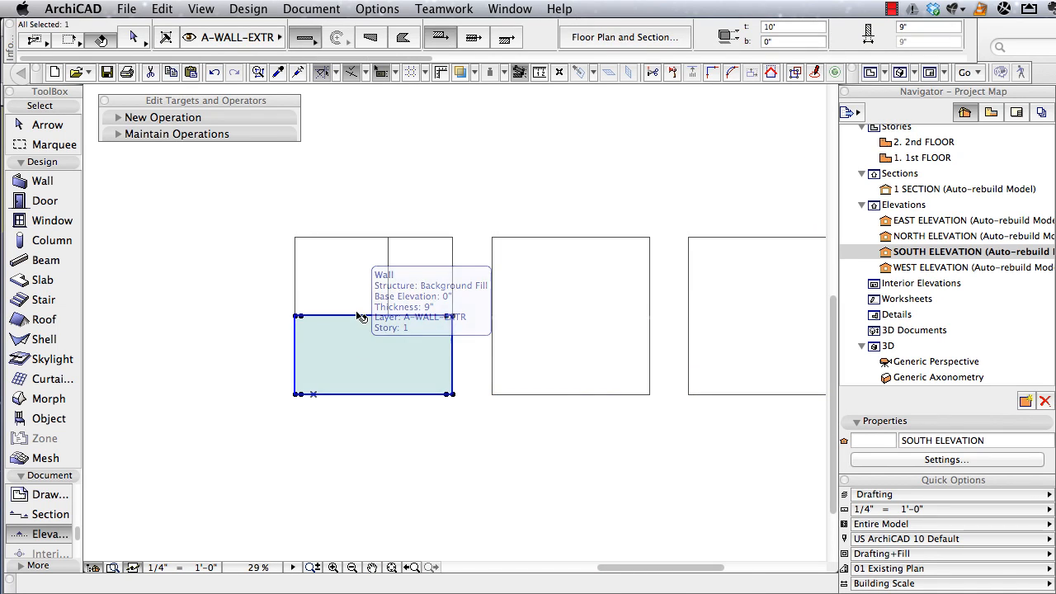
pyautogui.keyDown('shift'); pyautogui.click(329, 307); pyautogui.keyUp('shift')
pyautogui.press('Escape')
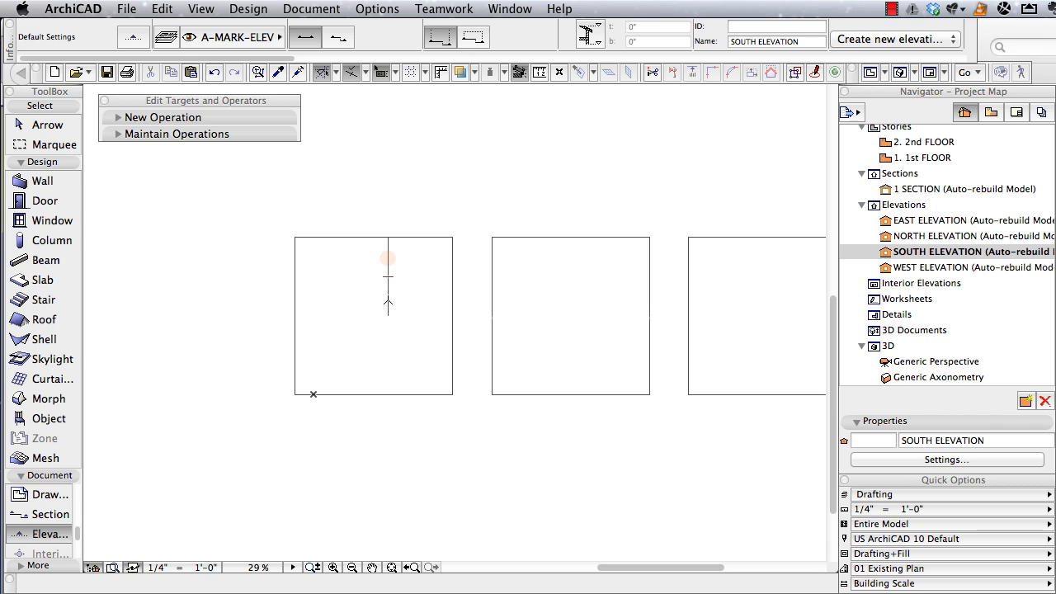
pyautogui.click(388, 258)
# On the 2nd-floor plan, inspect how the partition and the two south exterior wall segments meet by selecting them individually.
pyautogui.press('F2')
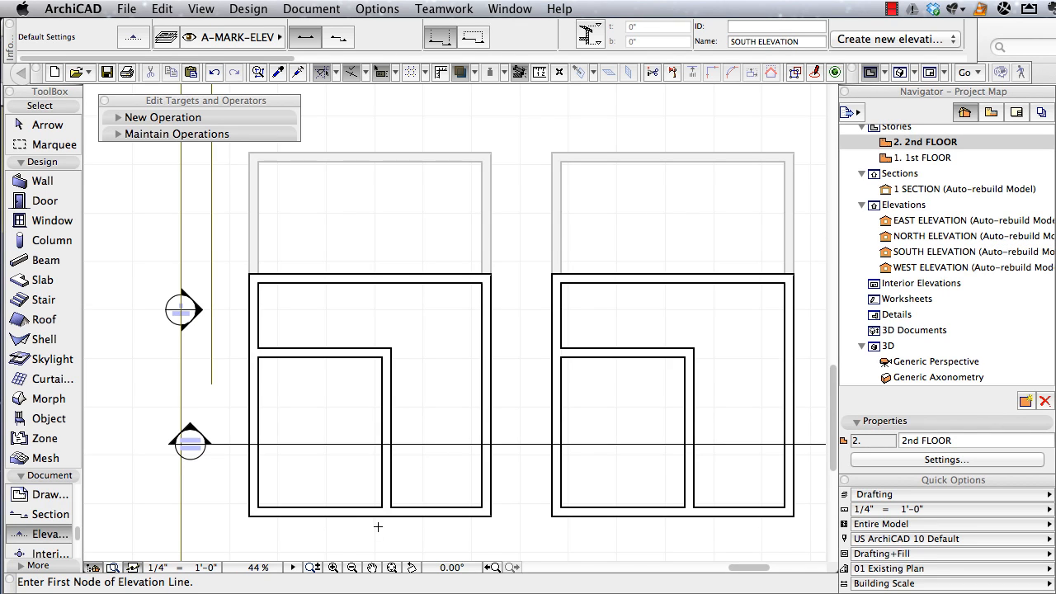
pyautogui.scroll(5, 378, 526)
pyautogui.press('shift')
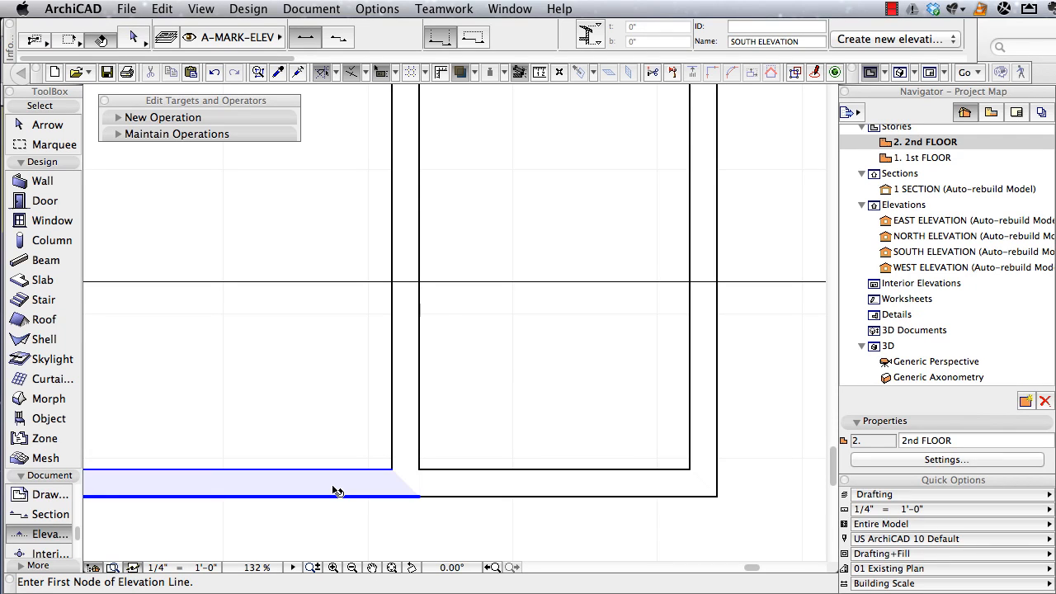
pyautogui.keyDown('shift'); pyautogui.click(340, 495); pyautogui.keyUp('shift')
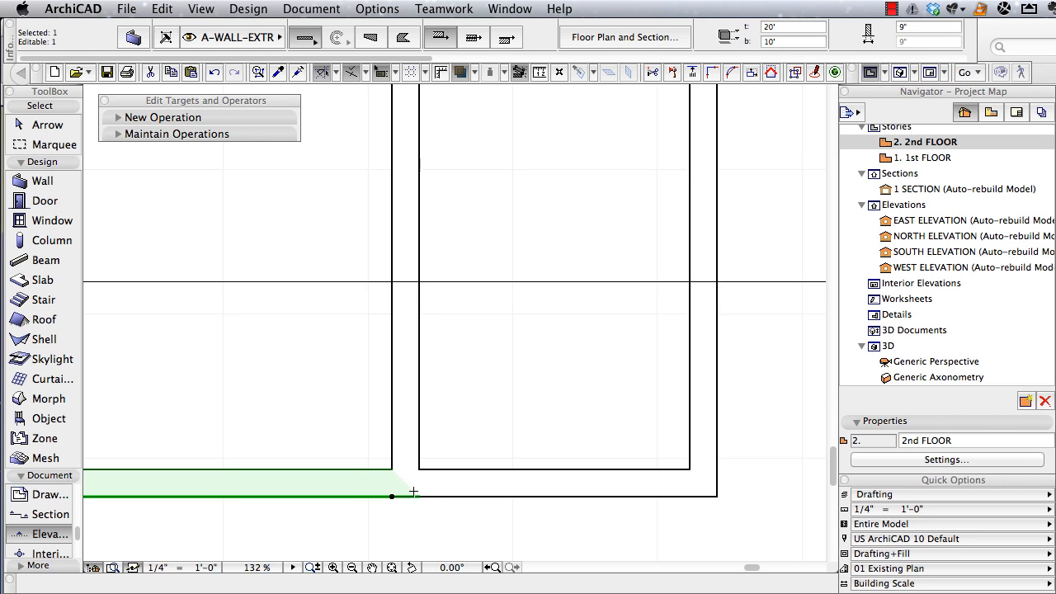
pyautogui.press('shift')
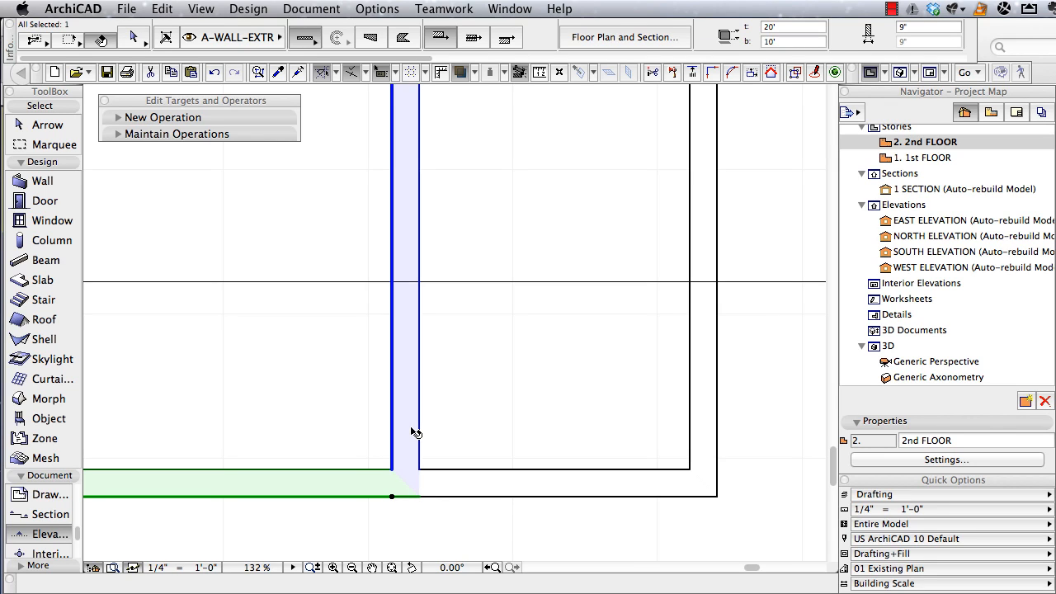
pyautogui.keyDown('shift'); pyautogui.click(414, 433); pyautogui.keyUp('shift')
pyautogui.press('Escape')
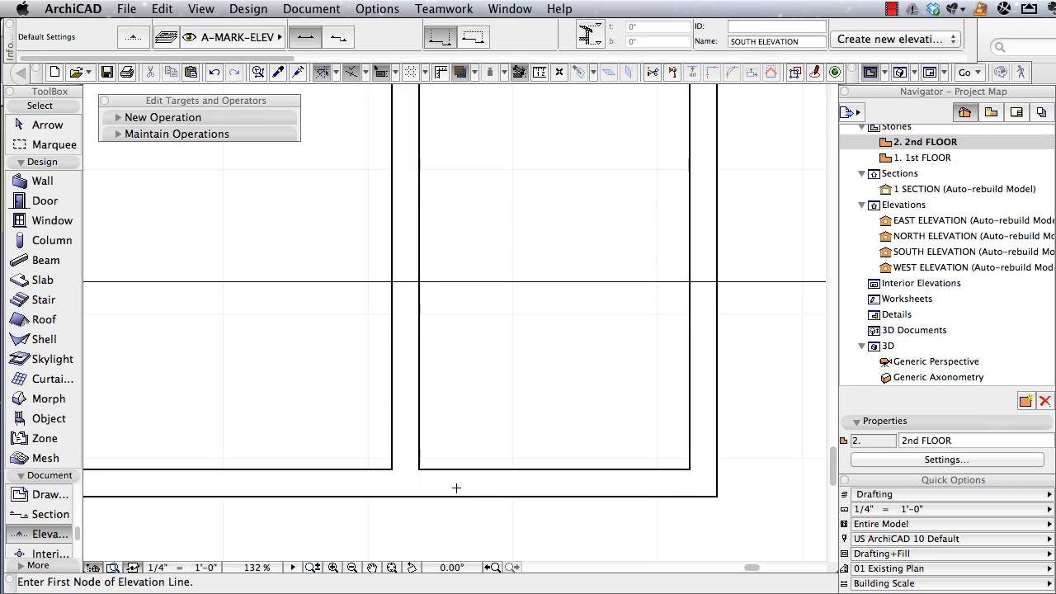
pyautogui.keyDown('shift'); pyautogui.click(467, 493); pyautogui.keyUp('shift')
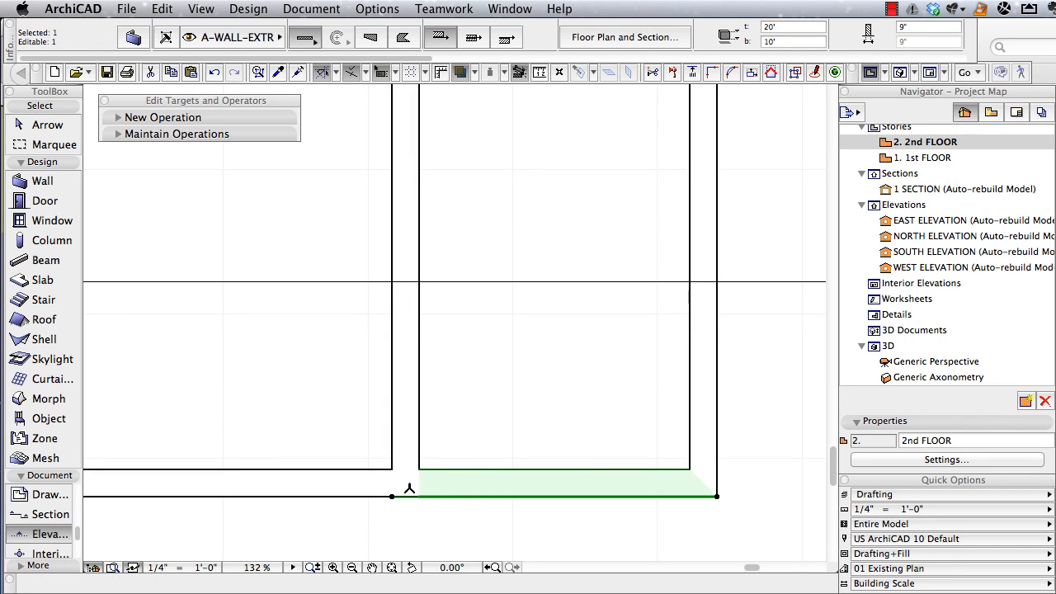
pyautogui.press('Escape')
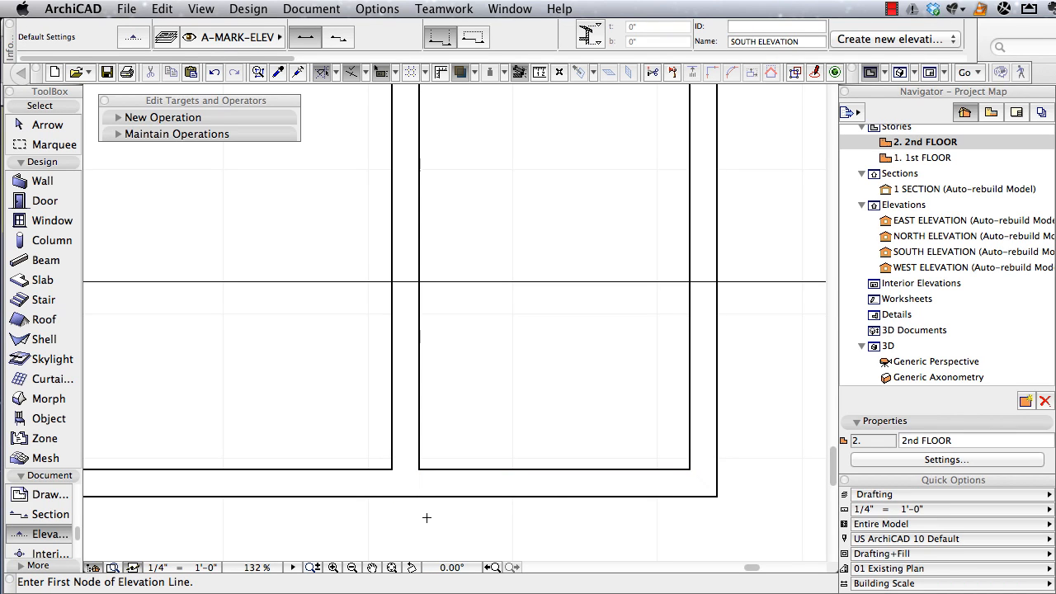
# Lower the wall priority of the partition meeting the south exterior wall to 6, then clear the selection.
pyautogui.keyDown('shift'); pyautogui.click(409, 427); pyautogui.keyUp('shift')
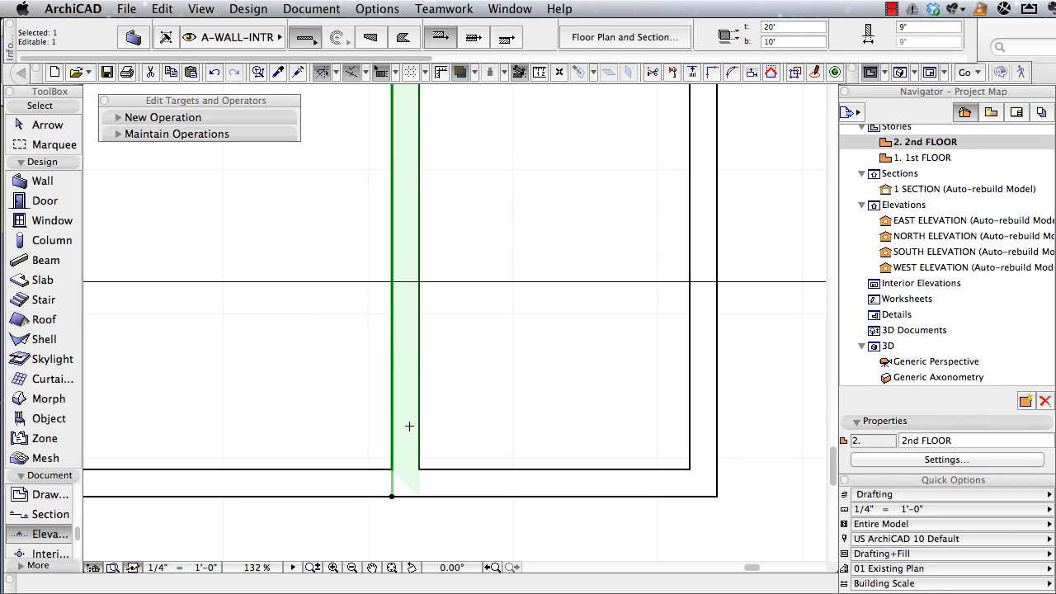
pyautogui.click(576, 39)
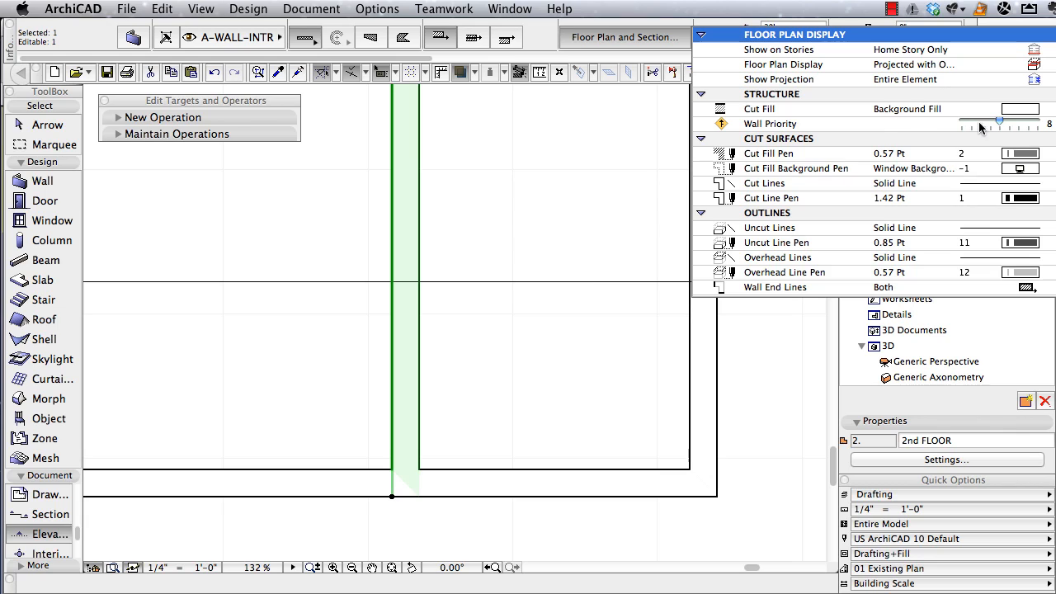
pyautogui.moveTo(997, 120); pyautogui.dragTo(991, 124)
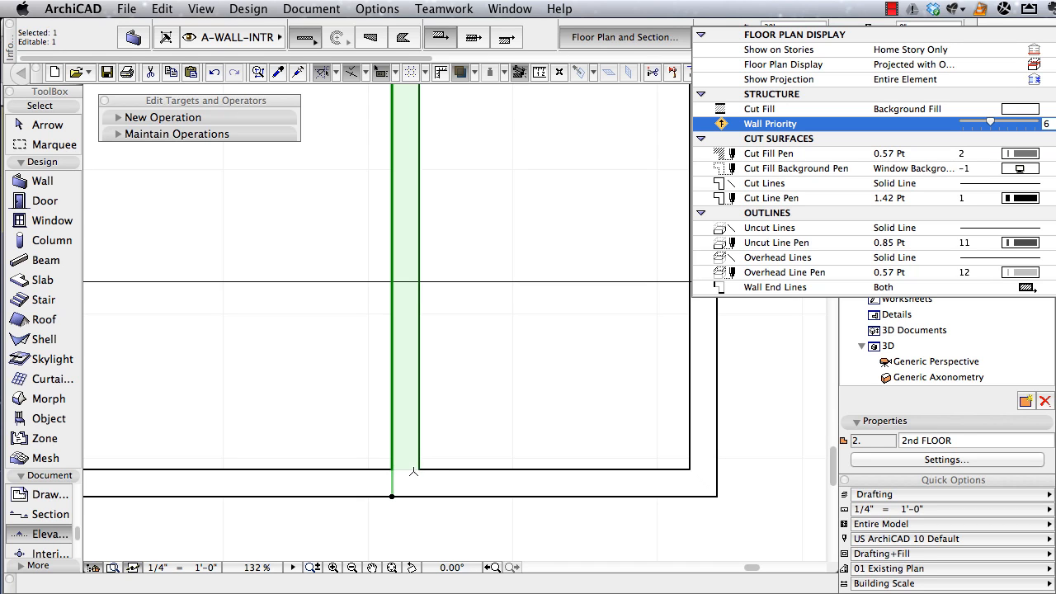
pyautogui.press('Escape')
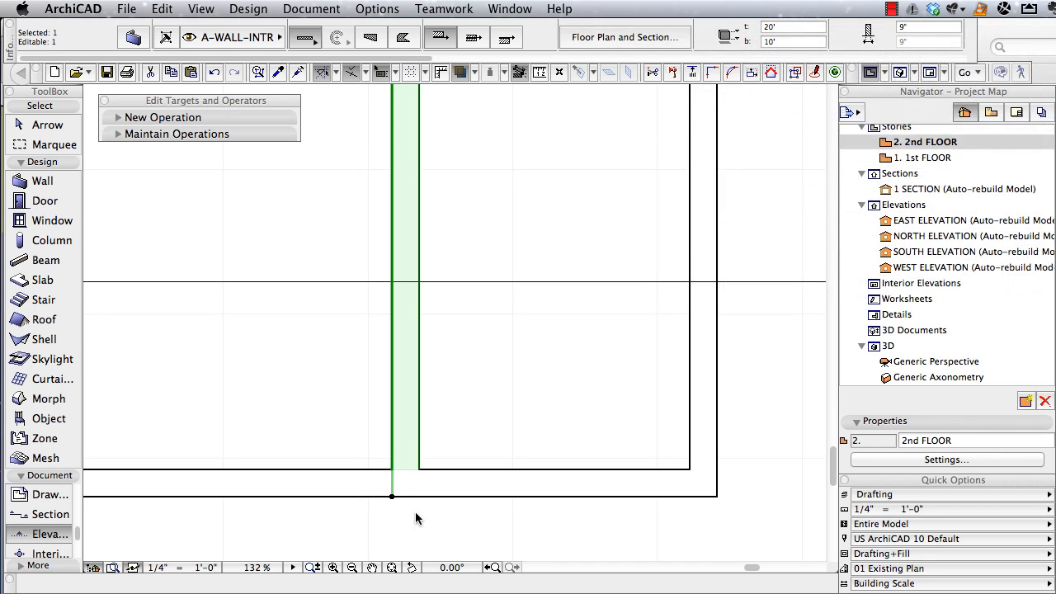
pyautogui.press('Escape')
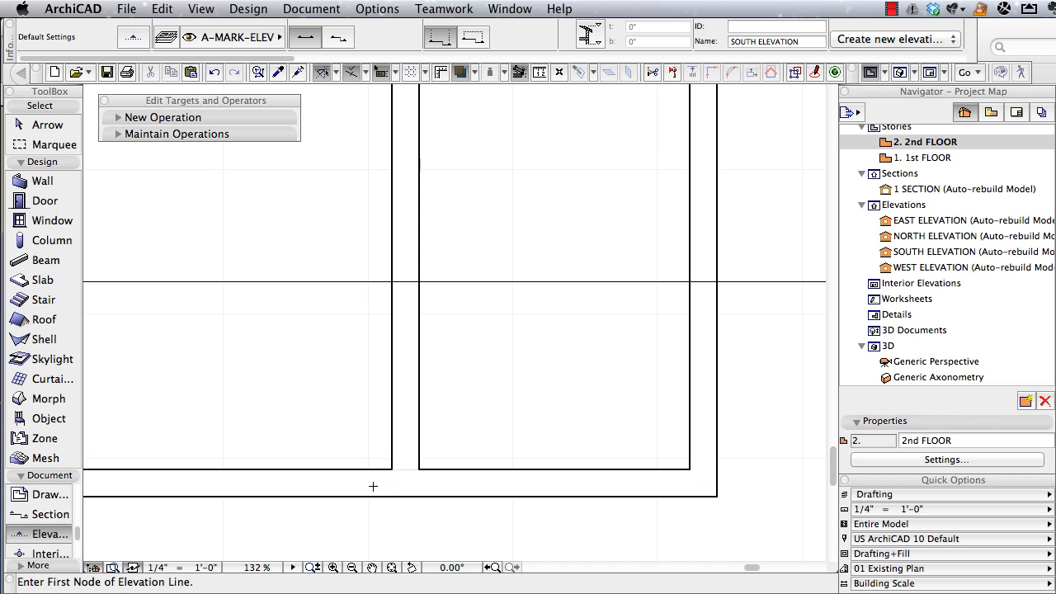
# Check the first unit's wall seam in the 3D view and the South Elevation, then return to the 2nd-floor plan.
pyautogui.press('F3')
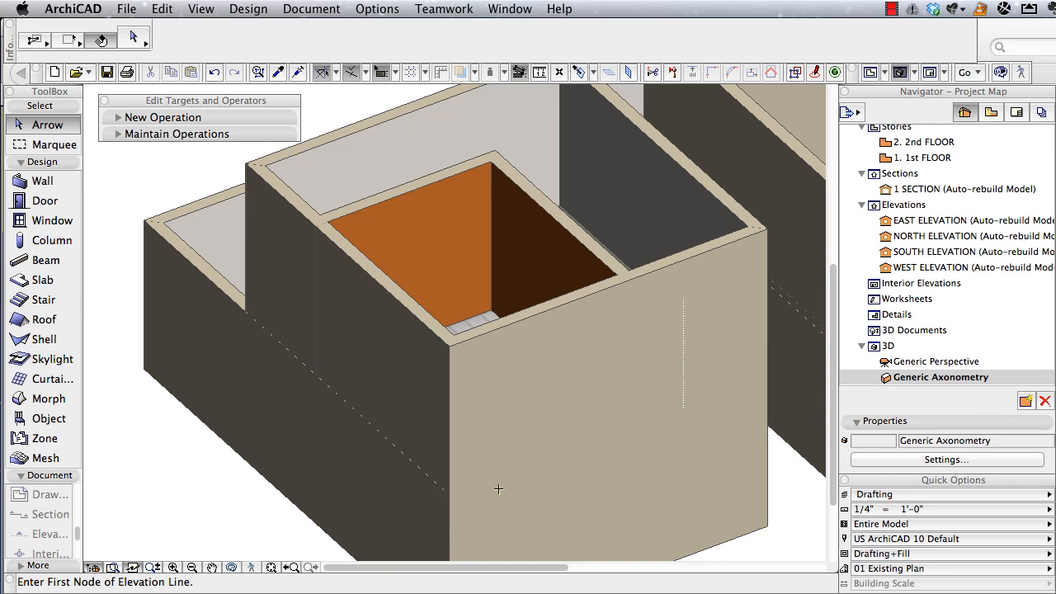
pyautogui.doubleClick(889, 254)
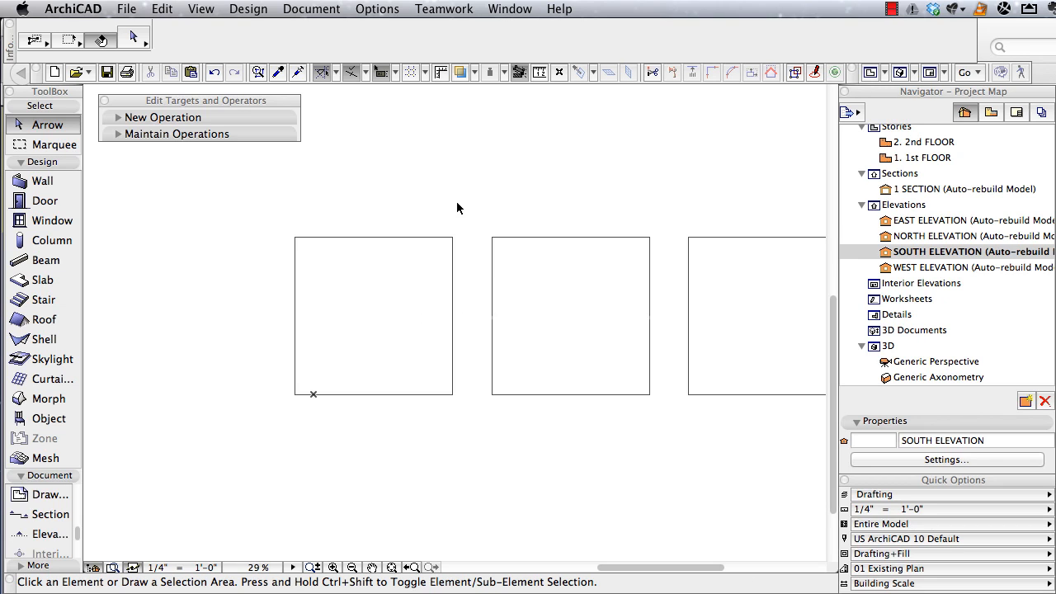
pyautogui.press('F2')
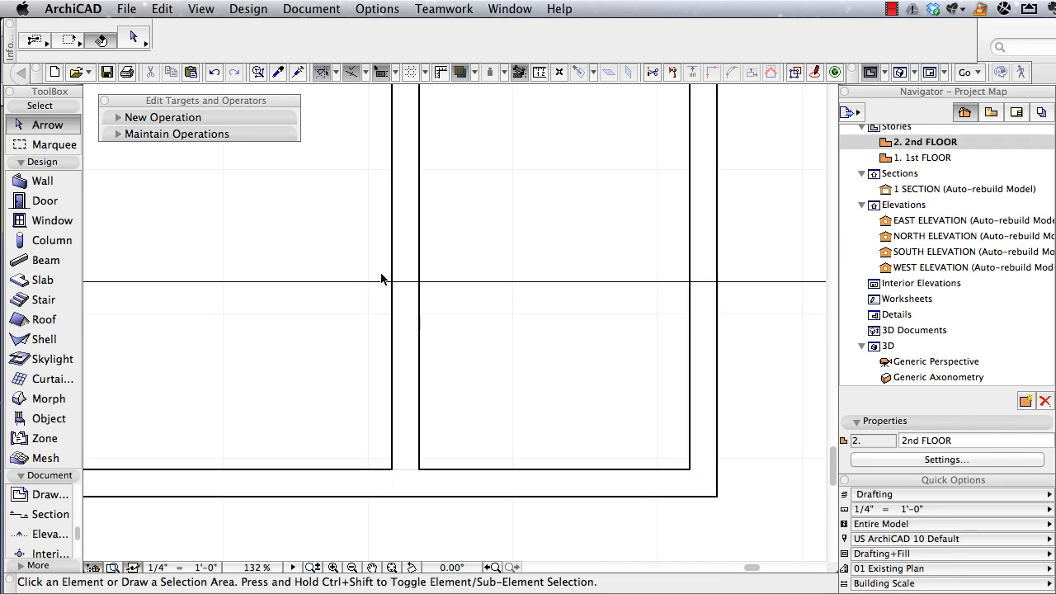
# Lower the wall priority of the first unit's horizontal interior partition to 6 and clear the selection.
pyautogui.scroll(1, 406, 284)
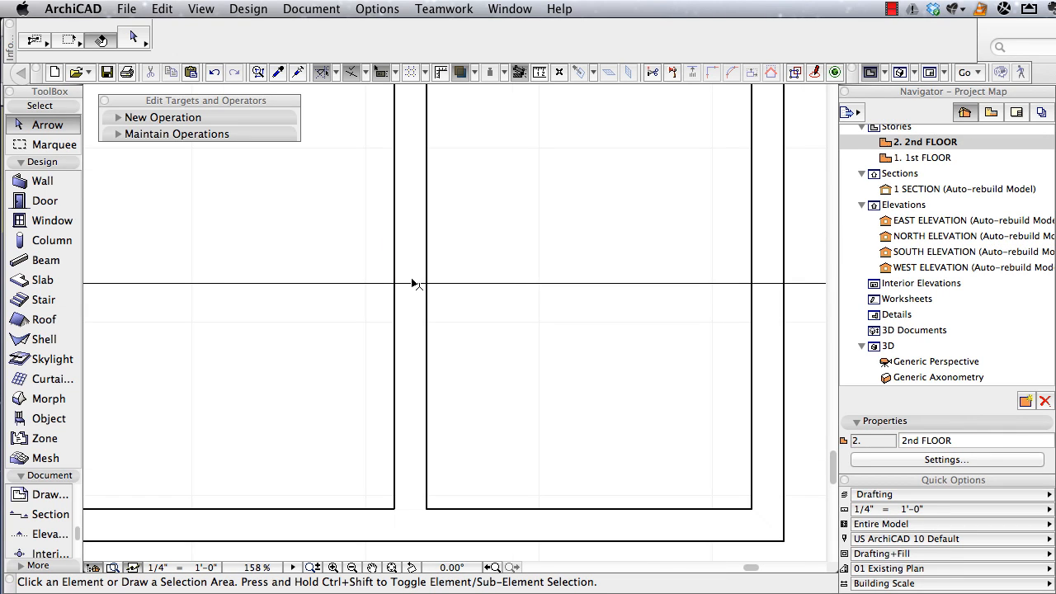
pyautogui.scroll(4, 416, 284)
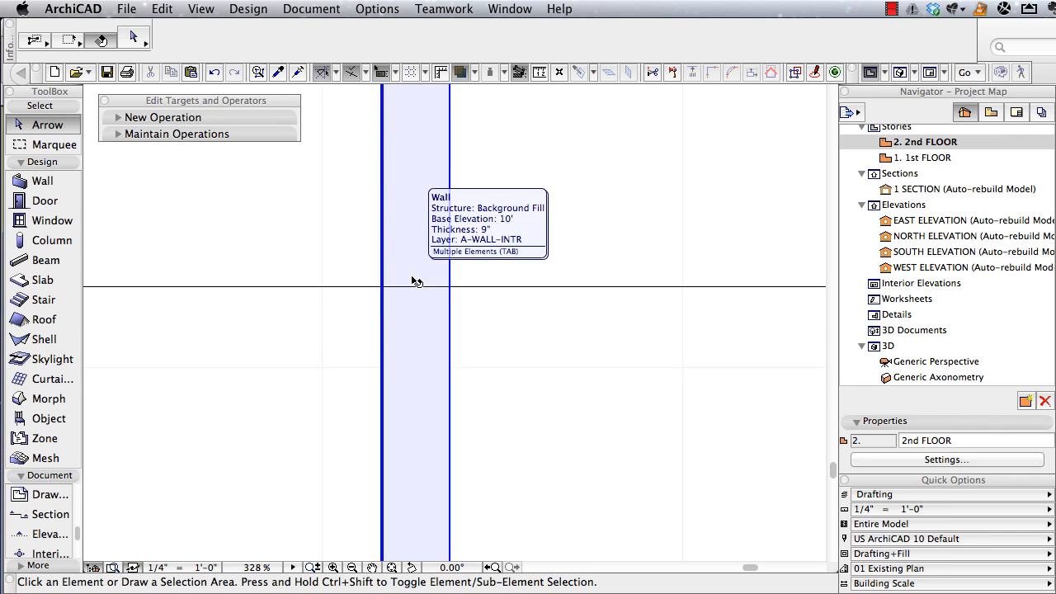
pyautogui.scroll(-10, 415, 284)
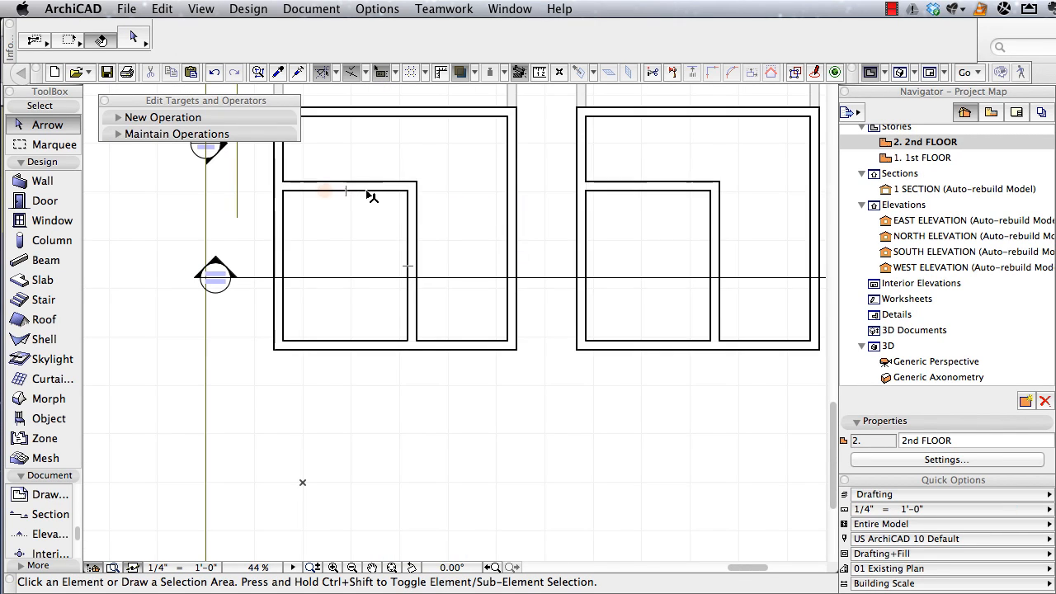
pyautogui.click(371, 196)
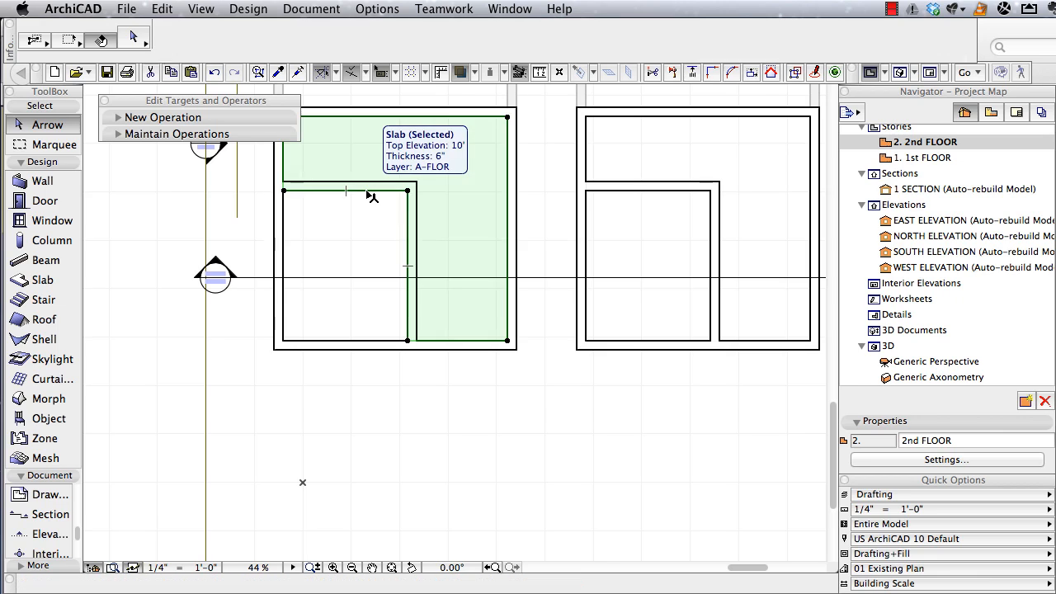
pyautogui.press('Escape')
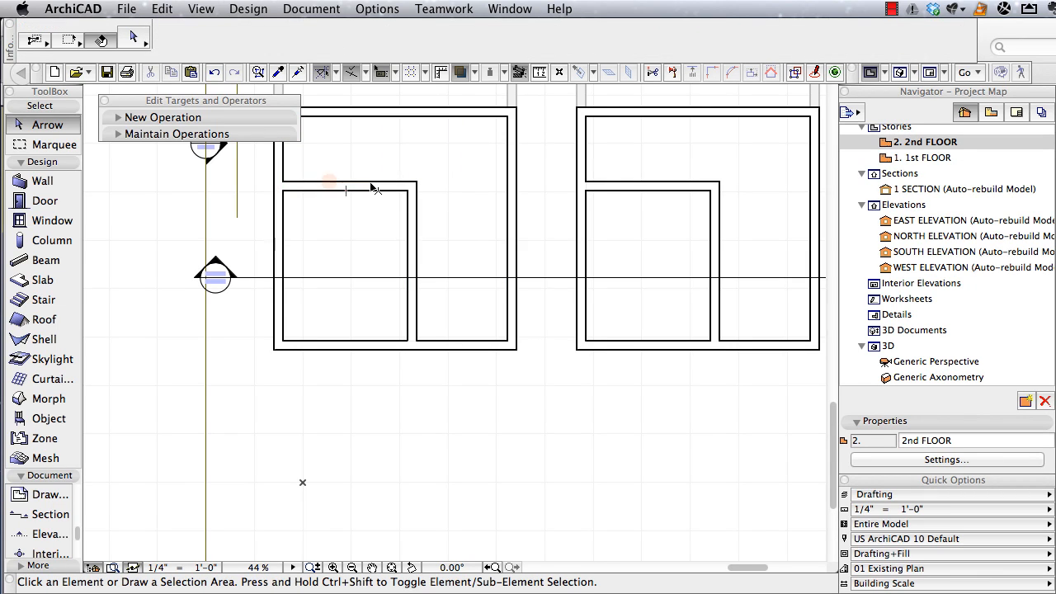
pyautogui.click(372, 186)
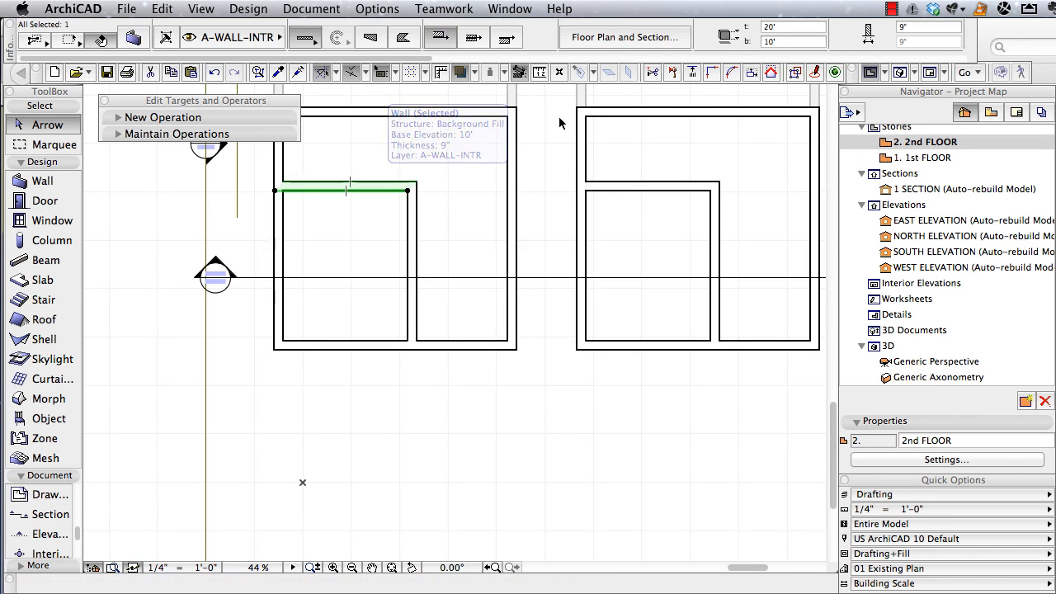
pyautogui.click(617, 38)
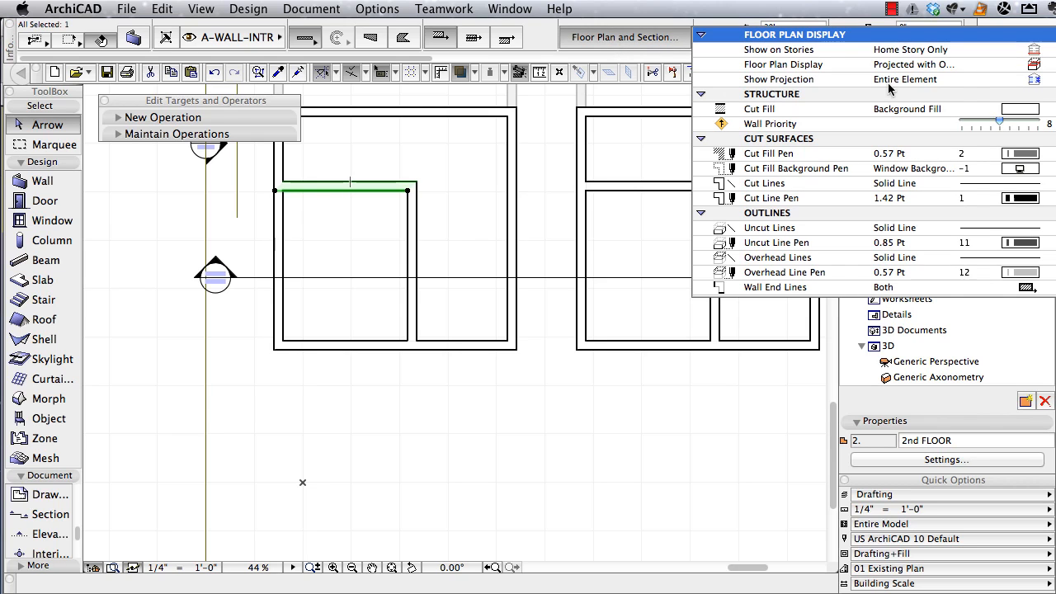
pyautogui.click(994, 123)
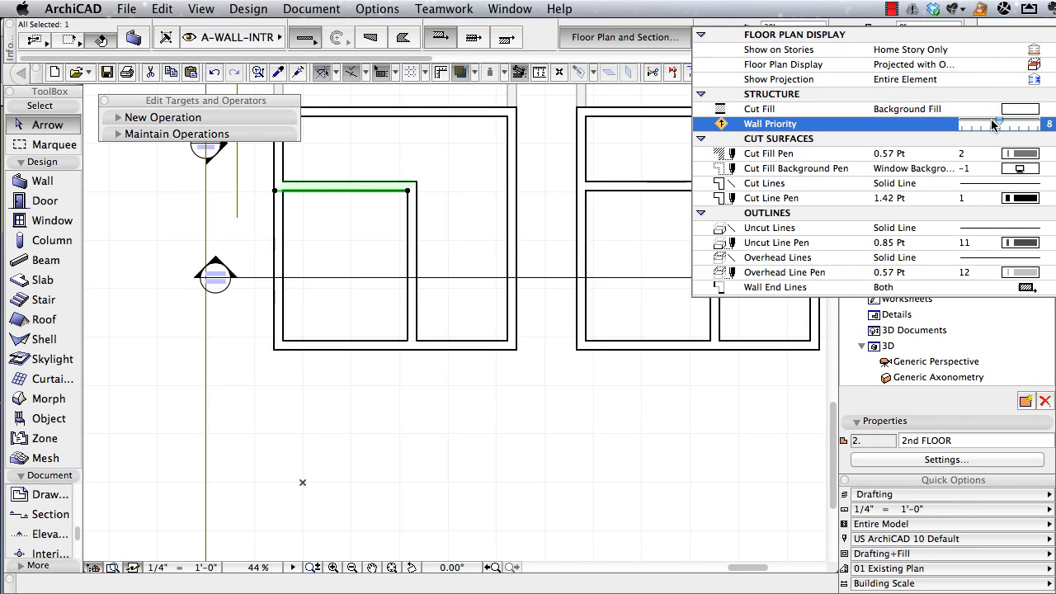
pyautogui.moveTo(994, 124); pyautogui.dragTo(991, 124)
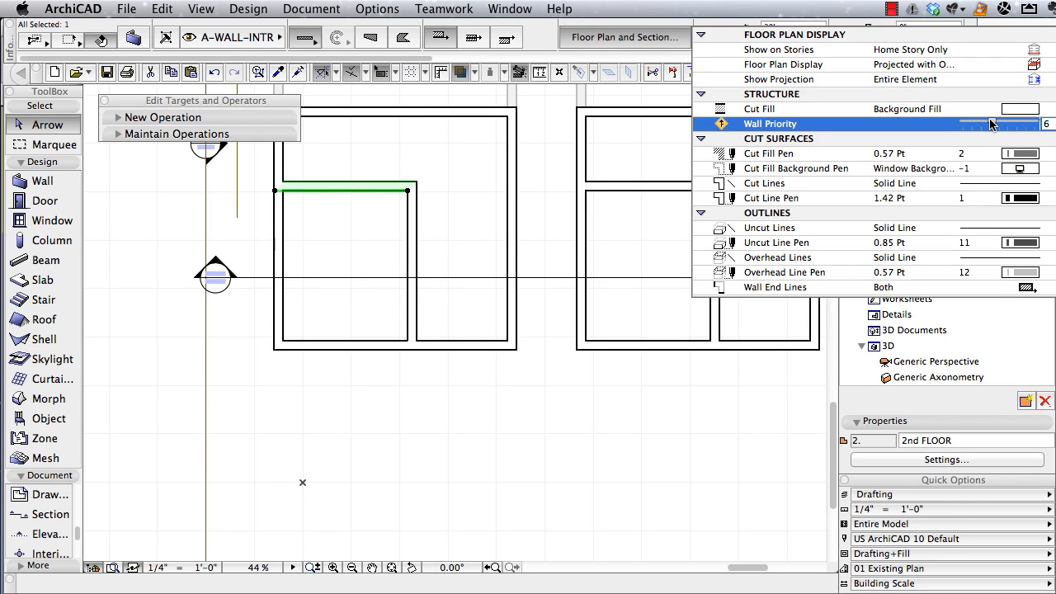
pyautogui.click(255, 199)
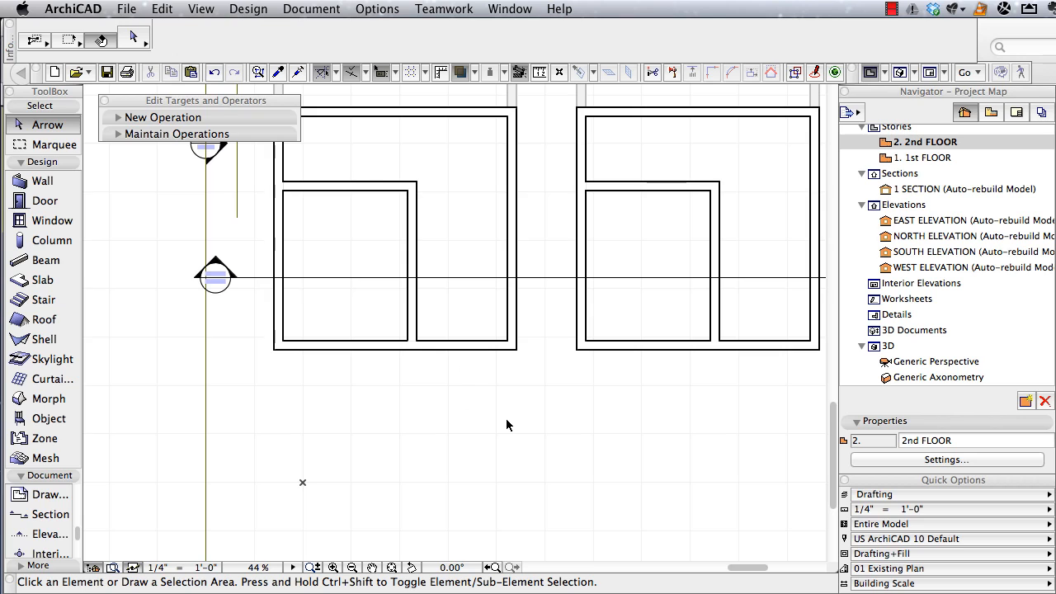
# Open the building section from its section line just beyond the composite-walled unit on the plan.
pyautogui.moveTo(616, 422); pyautogui.dragTo(401, 451, button='middle')
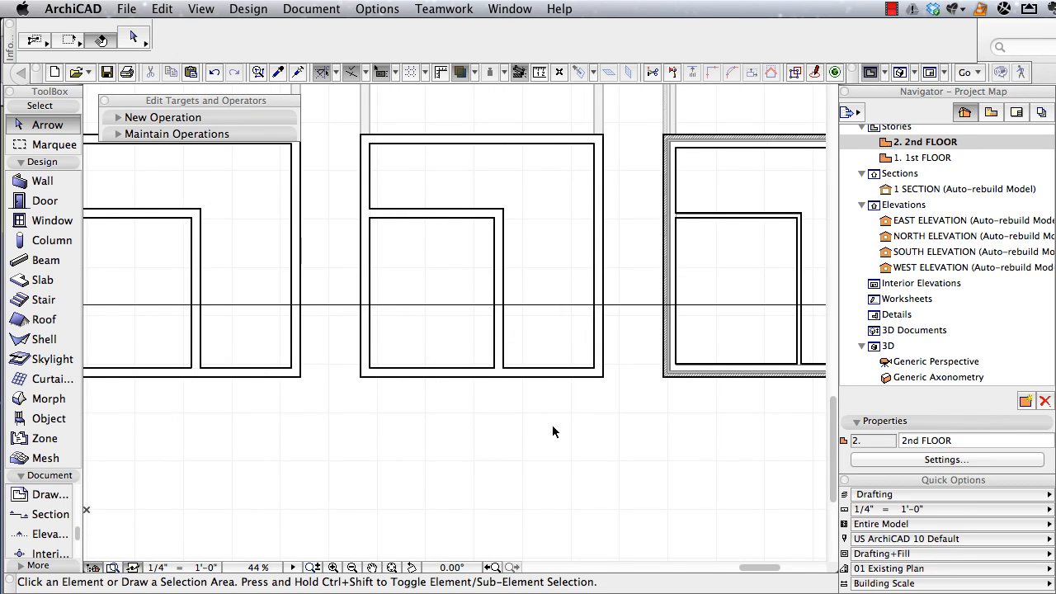
pyautogui.moveTo(693, 418)
pyautogui.mouseDown()
pyautogui.moveTo(487, 437)
pyautogui.moveTo(652, 437)
pyautogui.mouseUp()
pyautogui.moveTo(768, 427); pyautogui.dragTo(421, 461, button='middle')
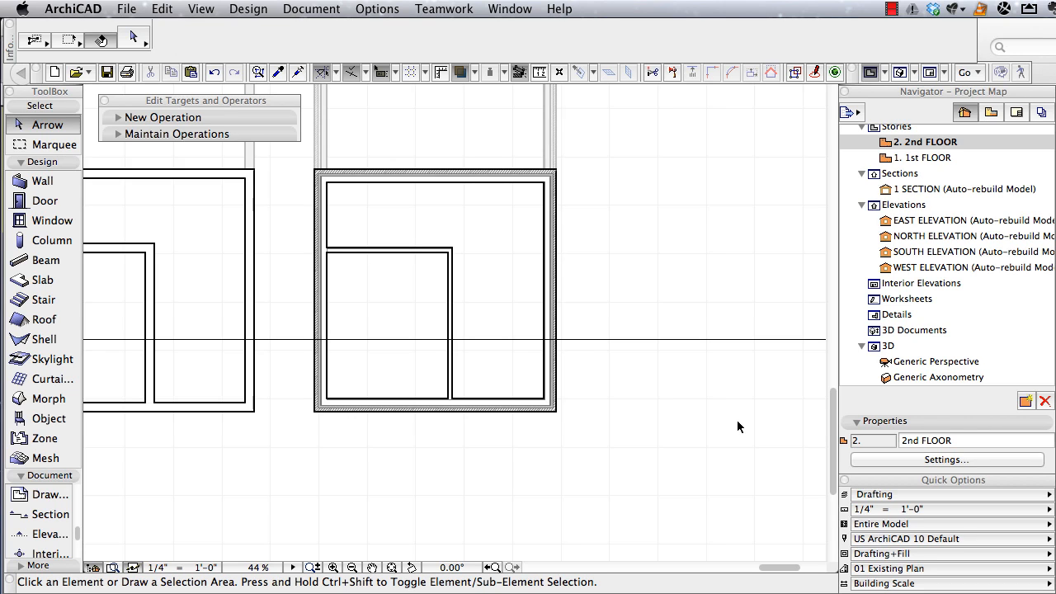
pyautogui.click(577, 340)
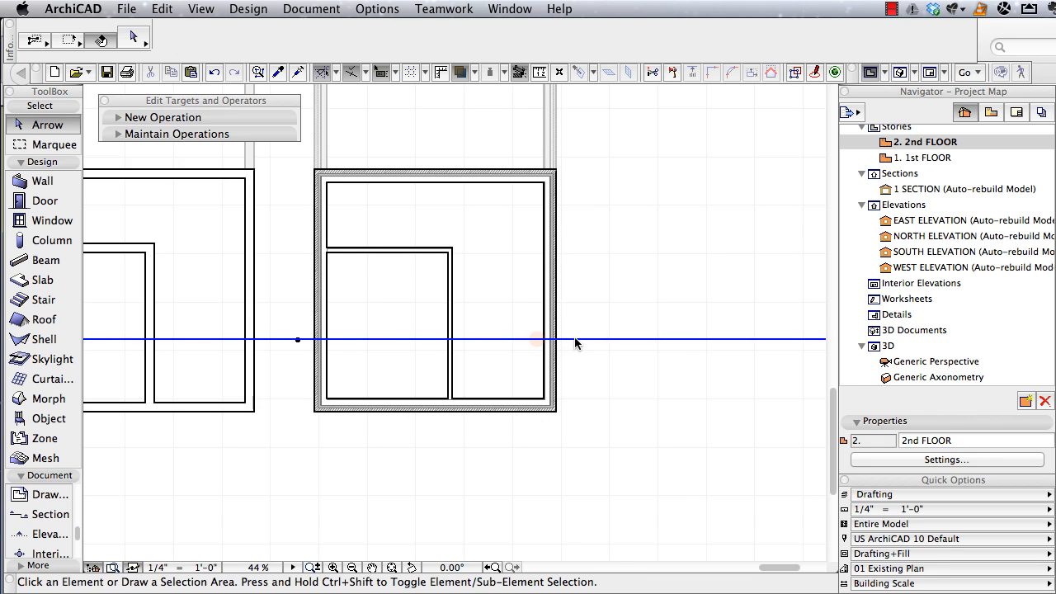
pyautogui.rightClick(576, 338)
pyautogui.click(627, 388)
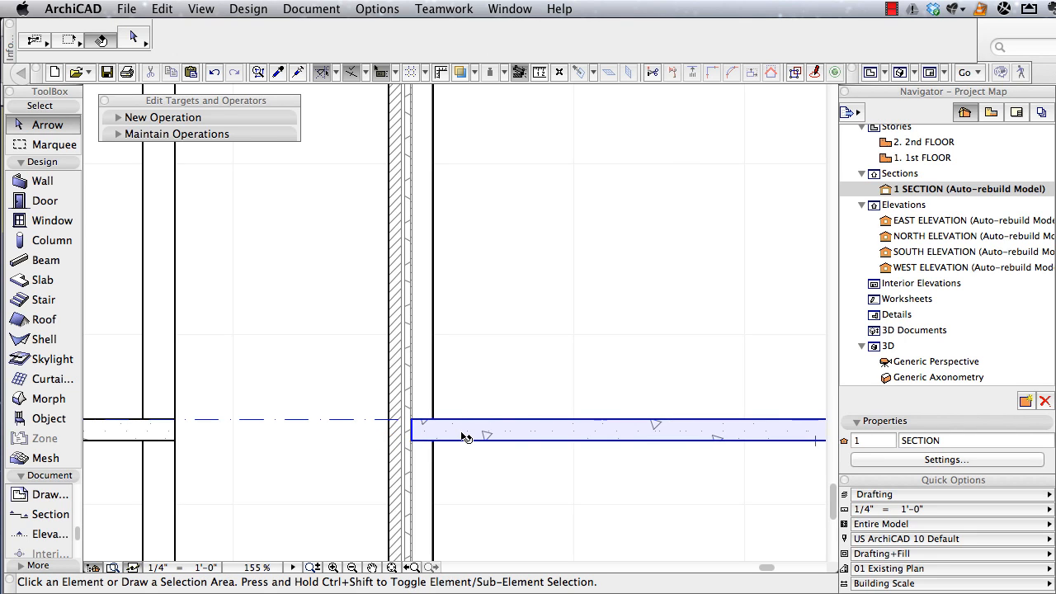
# Set the cut fill of the composite-walled unit's 2nd-floor slab to the 2x12 + 3/4" Plywood composite and deselect it.
pyautogui.click(465, 435)
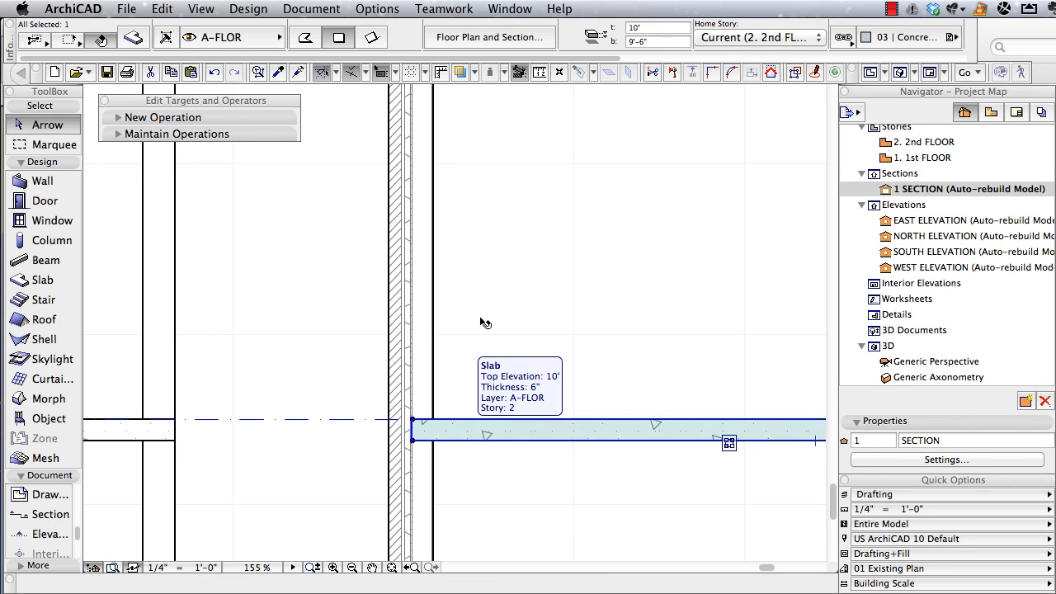
pyautogui.click(481, 39)
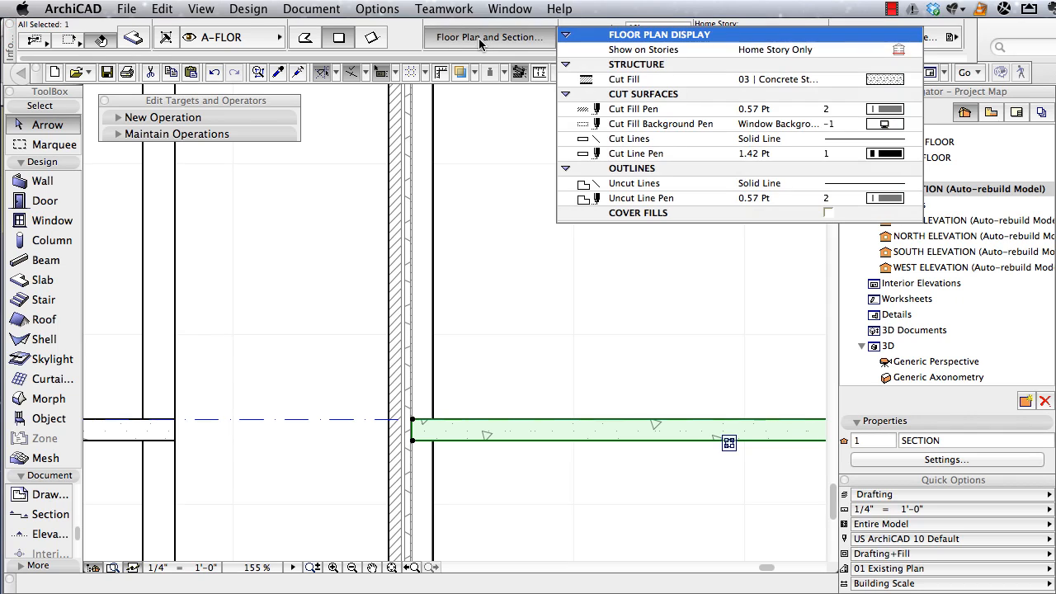
pyautogui.click(866, 80)
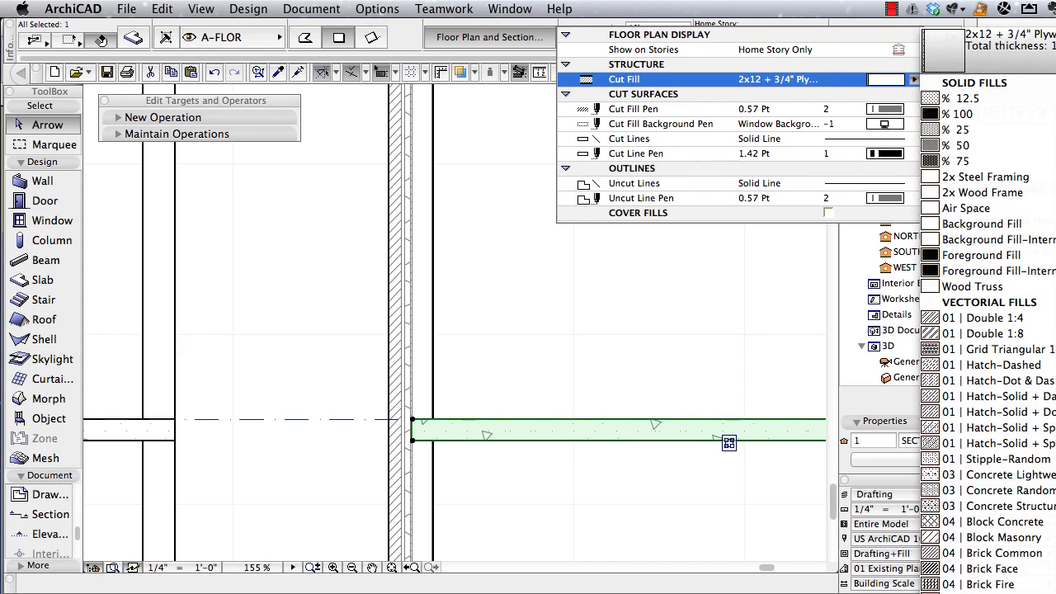
pyautogui.click(974, 591)
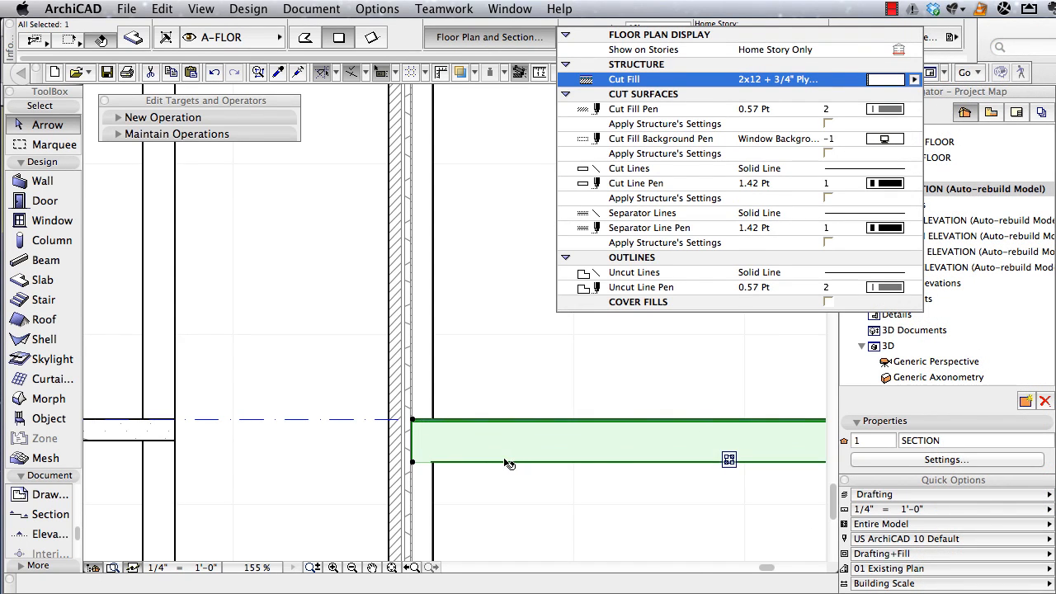
pyautogui.click(350, 379)
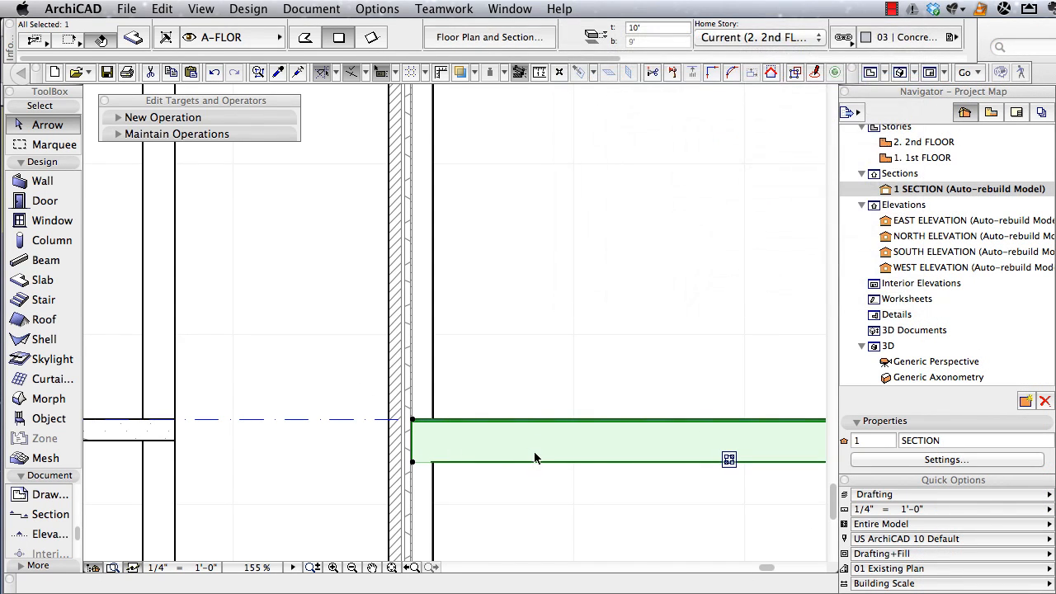
pyautogui.click(346, 353)
# Pick up the slab's settings and change the 2x Wood Frame skin's pattern to Air Space in its 2x12 + 3/4" Plywood composite.
pyautogui.scroll(3, 473, 439)
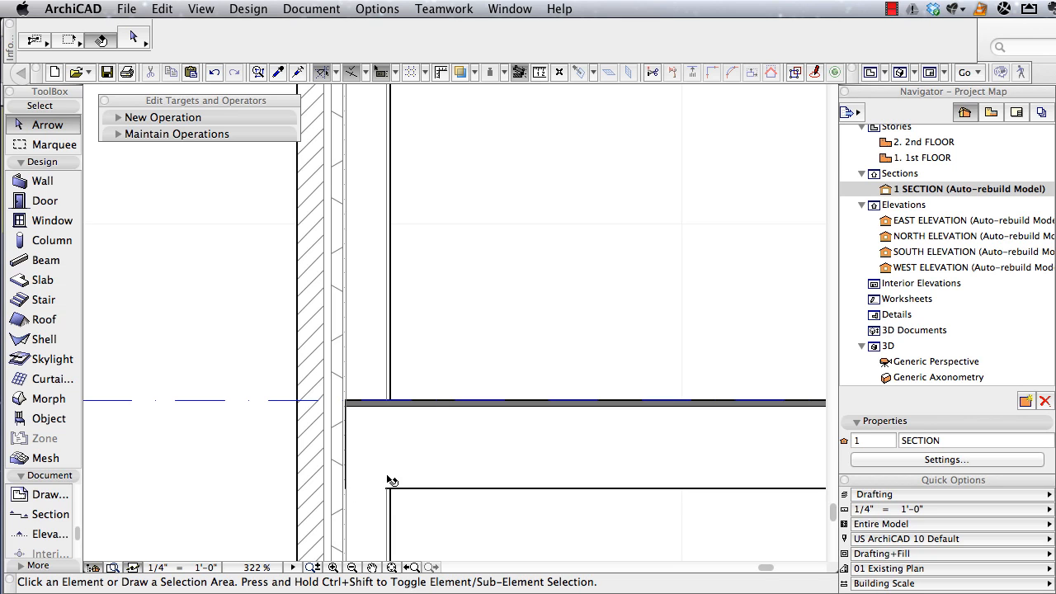
pyautogui.click(419, 487)
pyautogui.keyDown('alt'); pyautogui.click(465, 485); pyautogui.keyUp('alt')
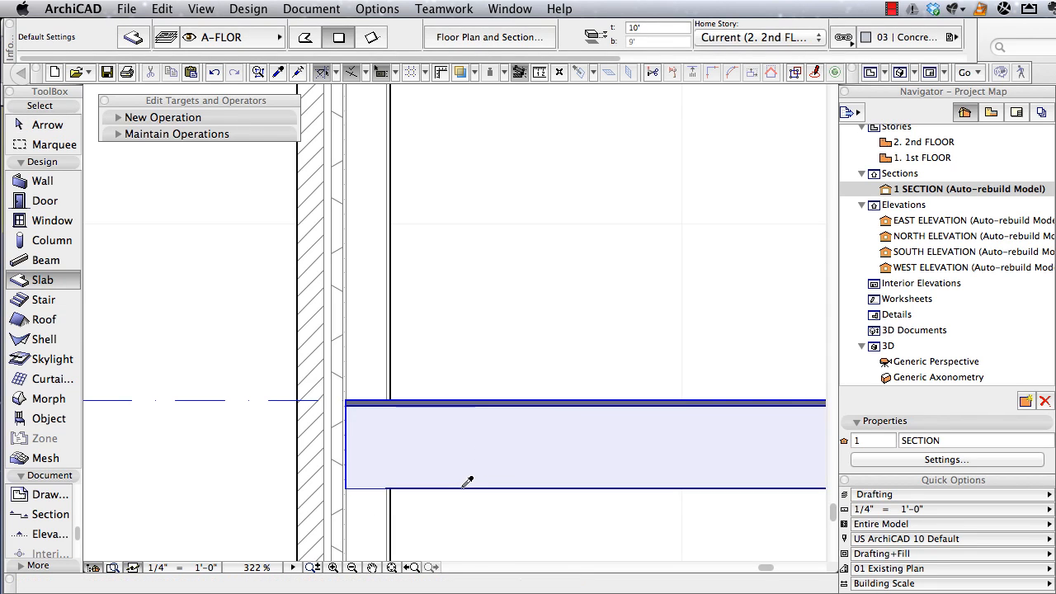
pyautogui.click(397, 10)
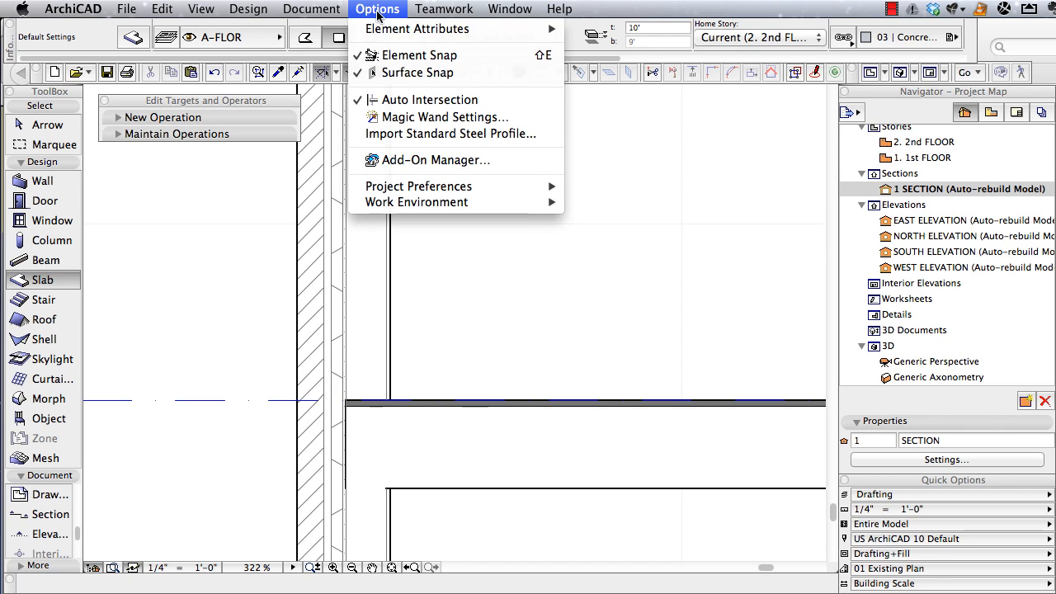
pyautogui.moveTo(429, 29)
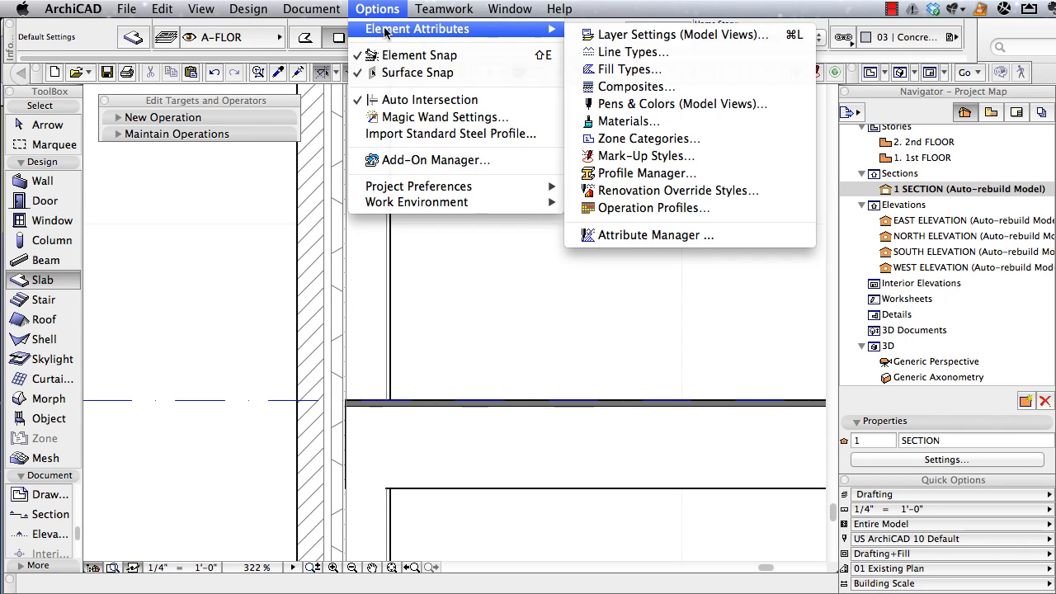
pyautogui.click(626, 88)
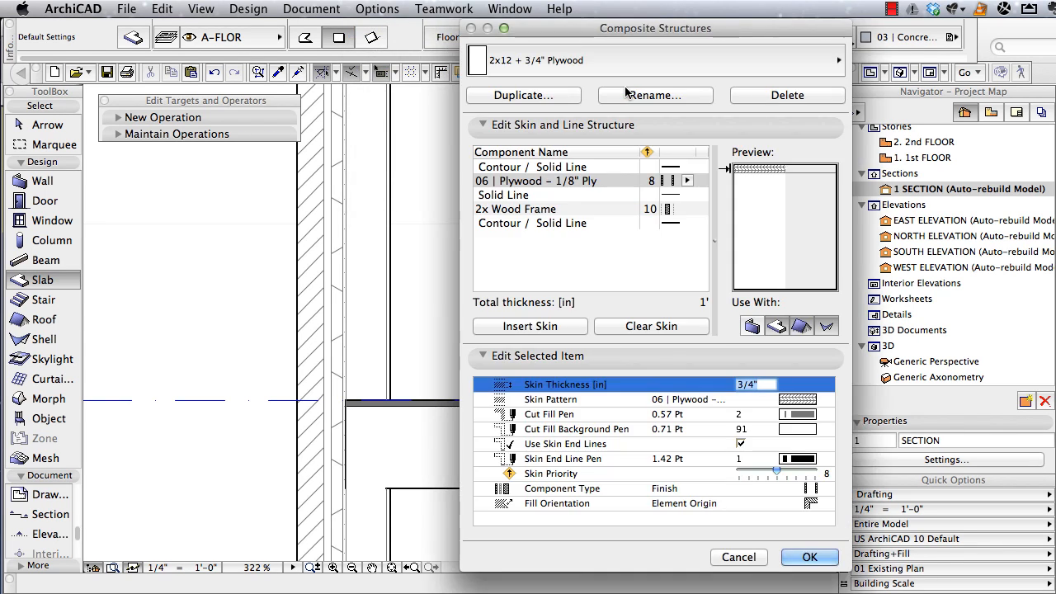
pyautogui.click(765, 232)
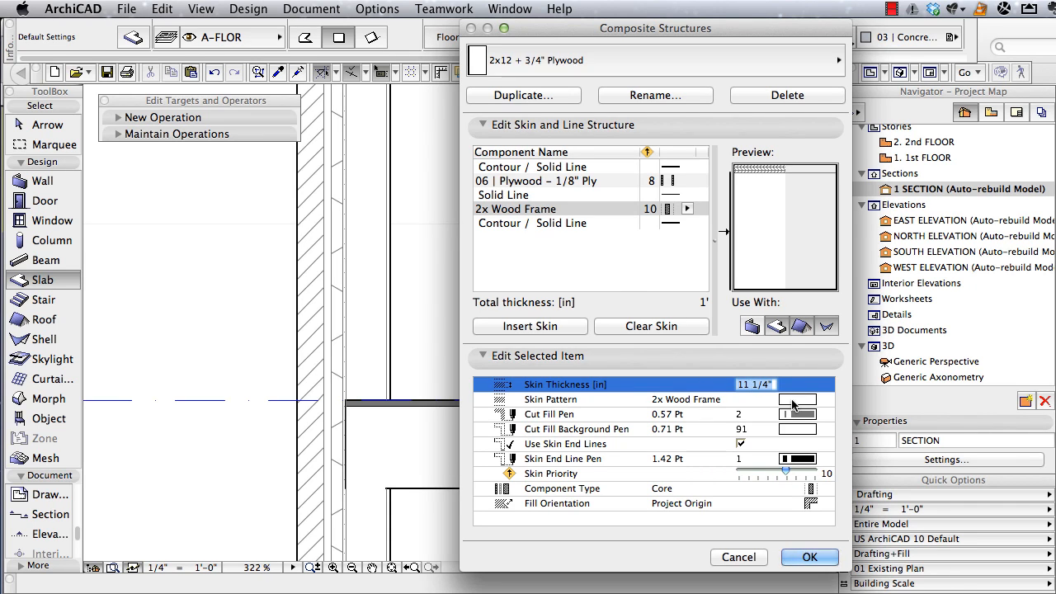
pyautogui.click(792, 403)
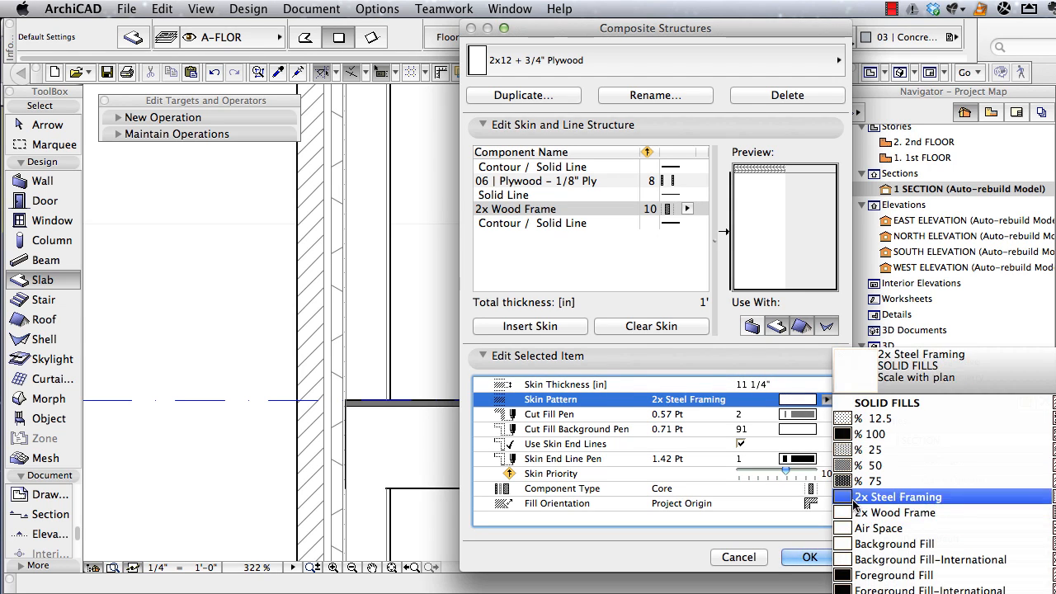
pyautogui.click(842, 528)
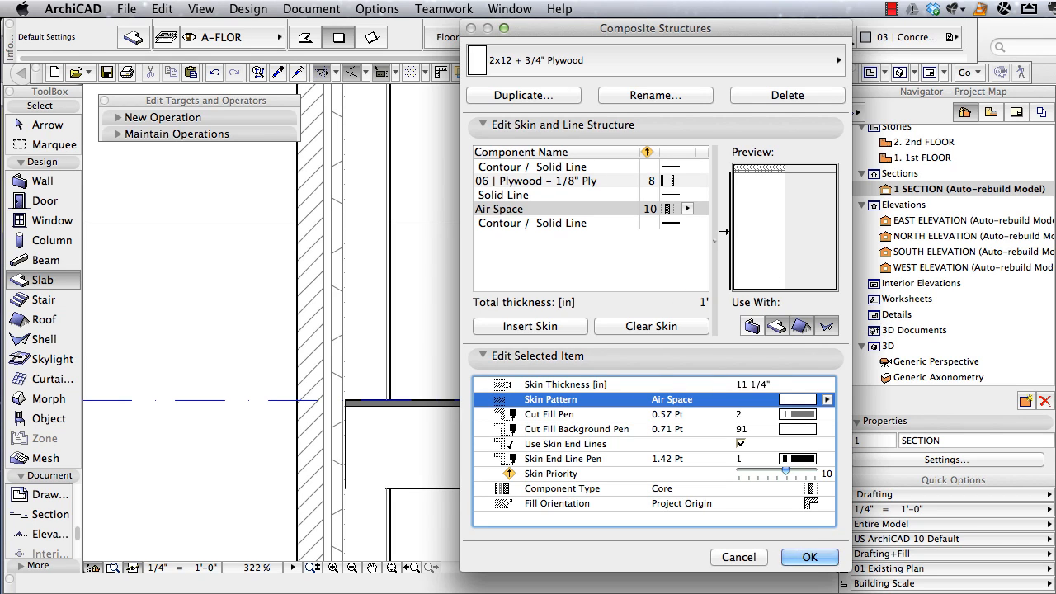
pyautogui.click(807, 557)
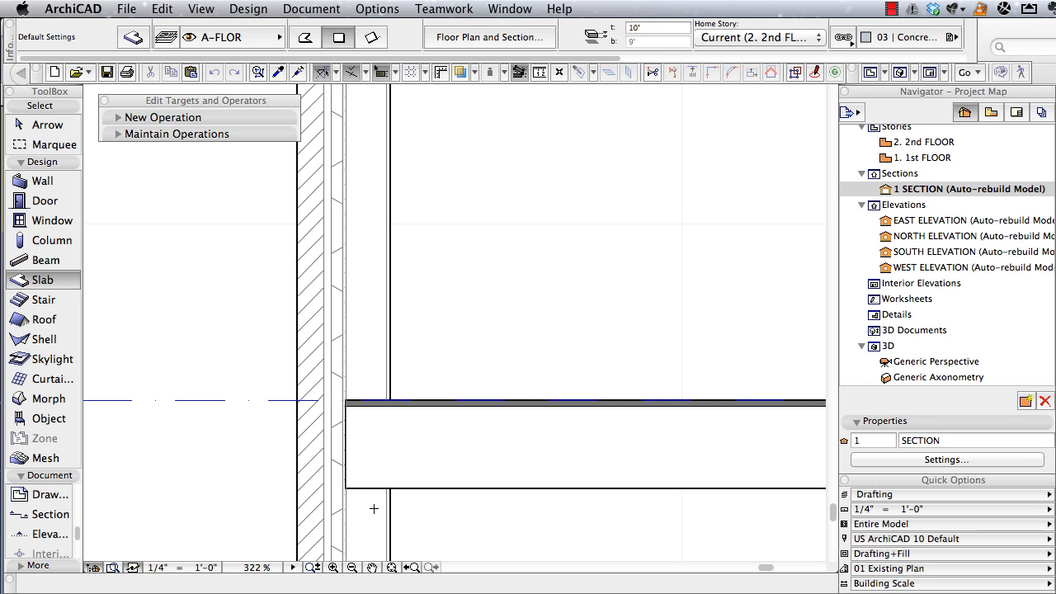
pyautogui.keyDown('shift'); pyautogui.click(339, 518); pyautogui.keyUp('shift')
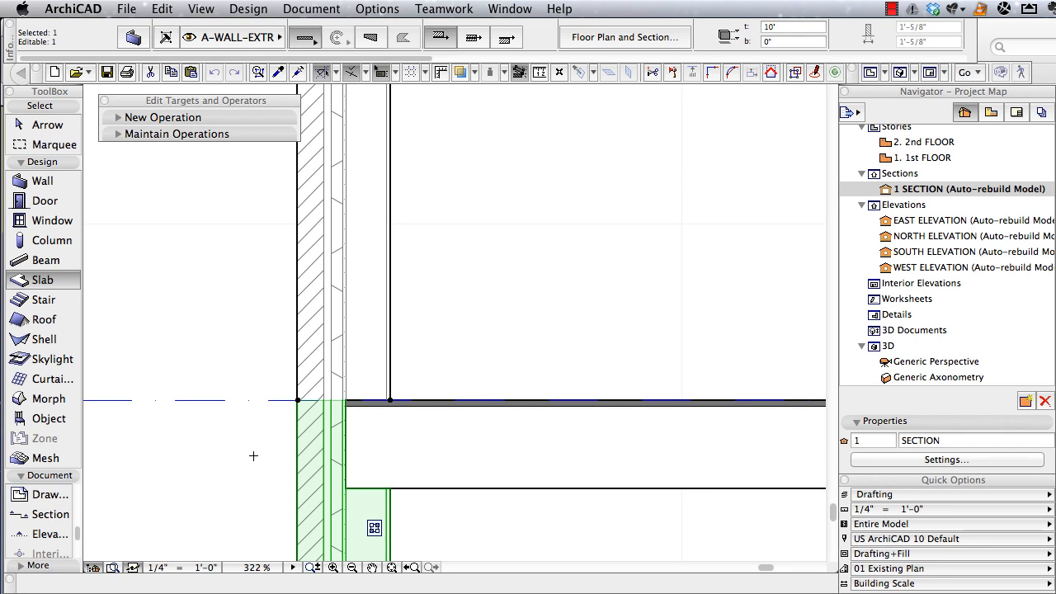
pyautogui.press('Escape')
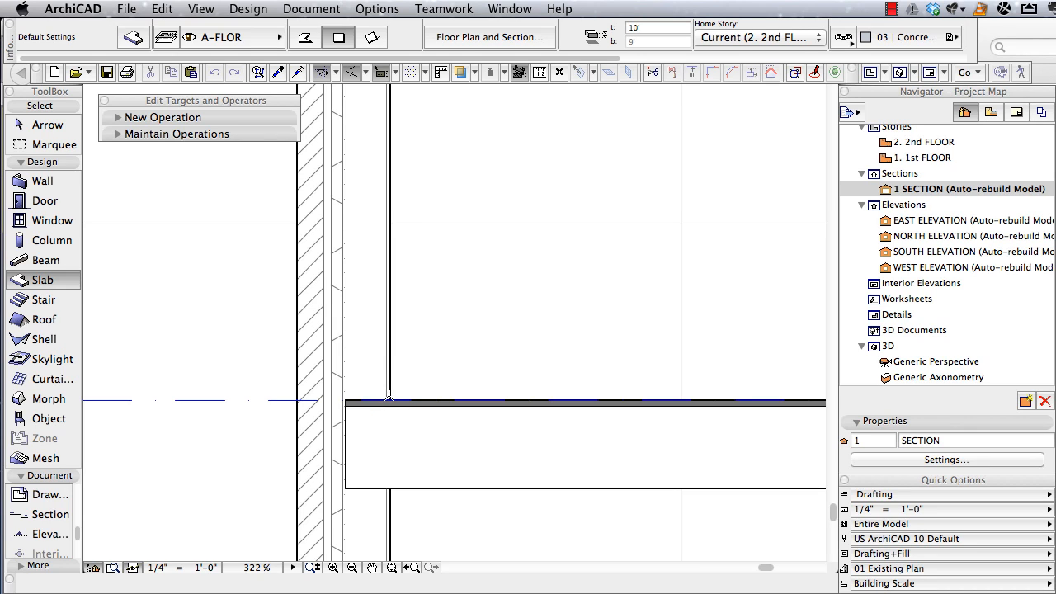
pyautogui.click(390, 399)
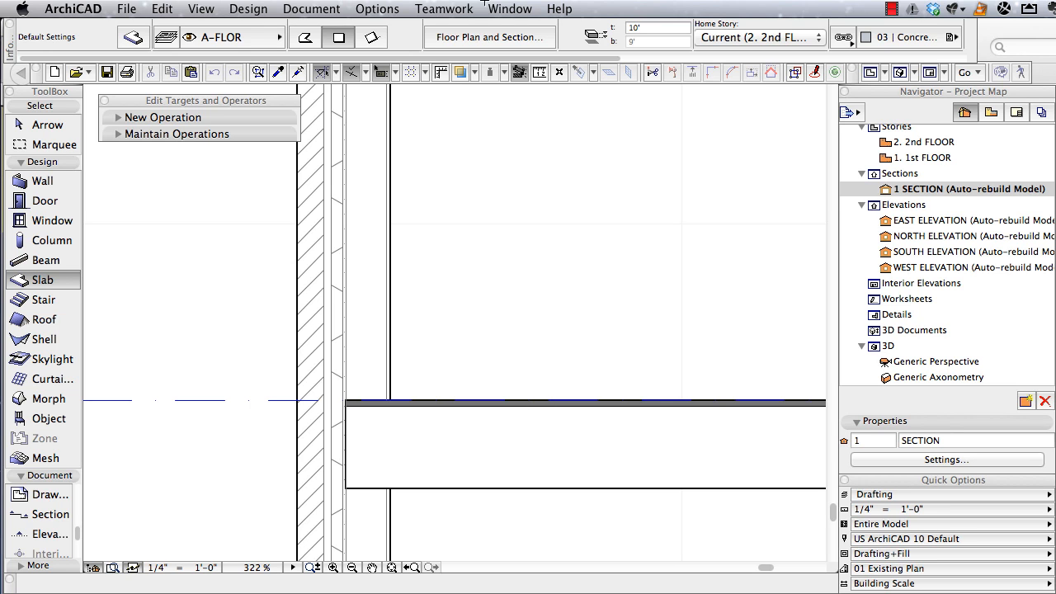
# Duplicate the 2x12 + 3/4" Plywood composite structure under the name 2x12 STRUCTURAL.
pyautogui.click(378, 9)
pyautogui.moveTo(392, 29)
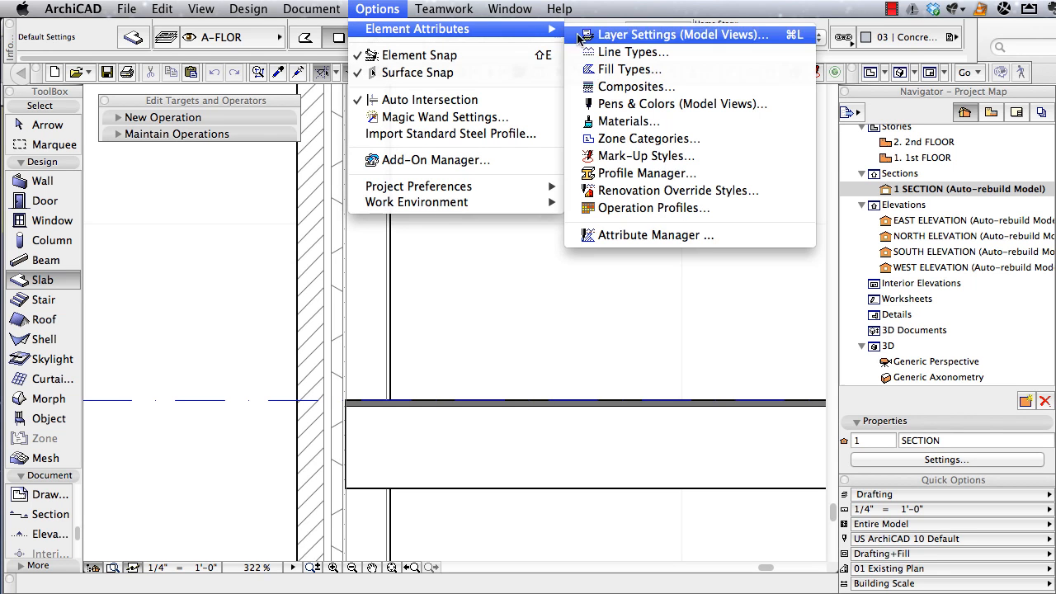
pyautogui.click(636, 85)
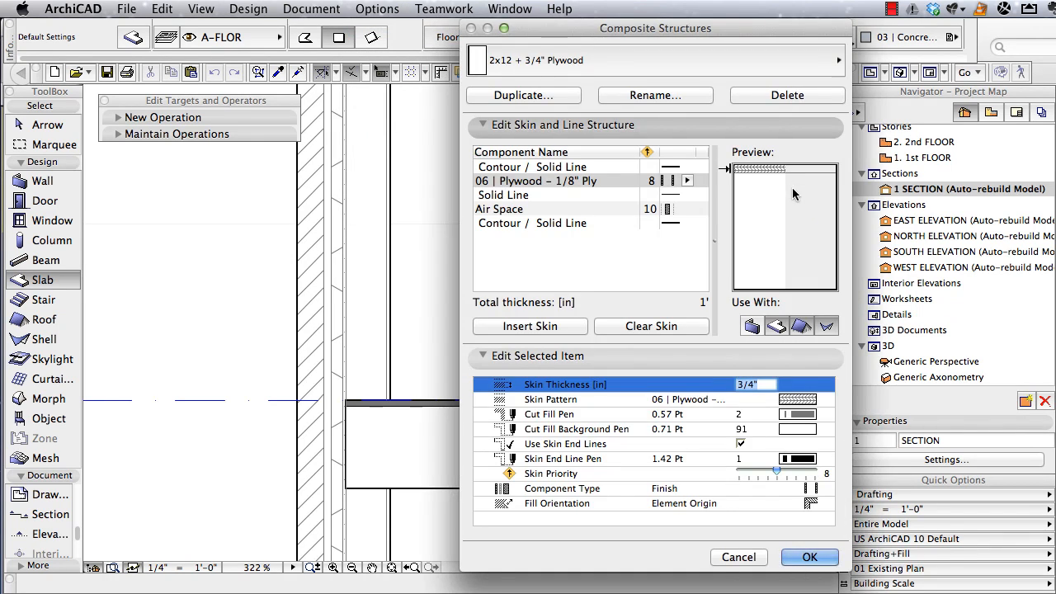
pyautogui.click(541, 95)
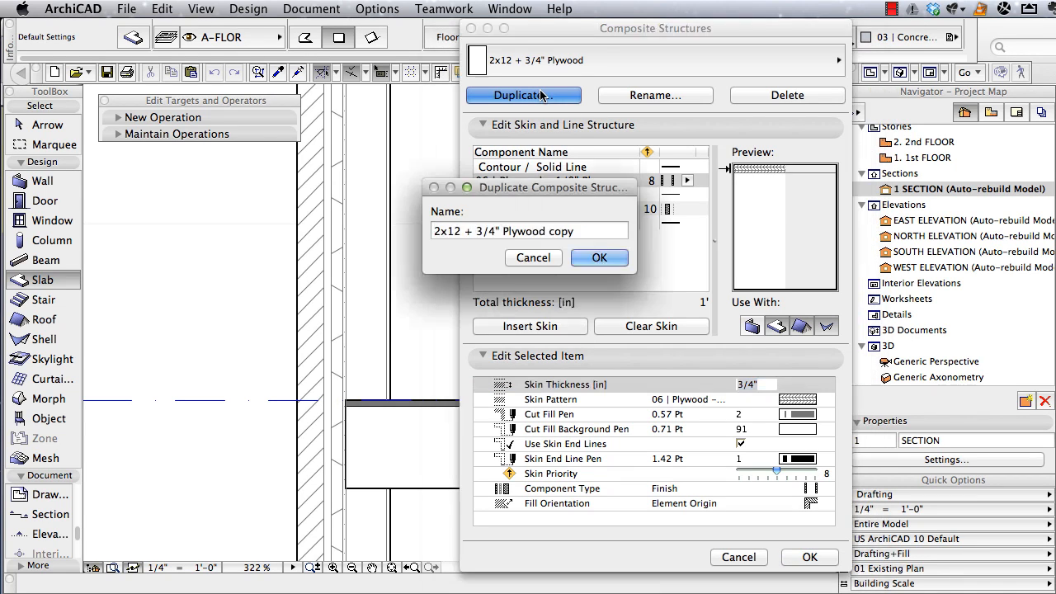
pyautogui.click(494, 231)
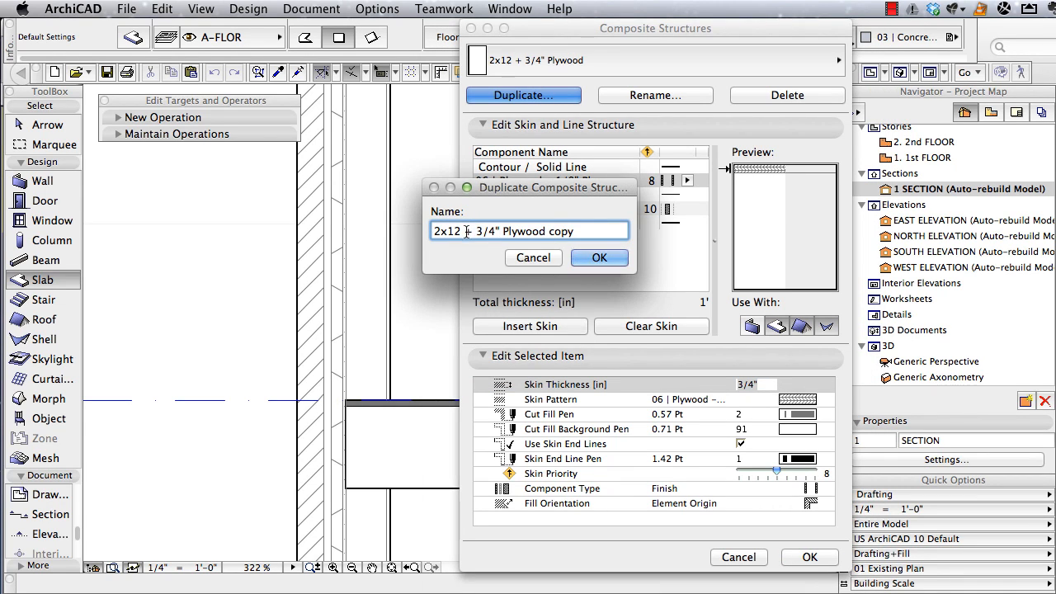
pyautogui.moveTo(466, 232); pyautogui.dragTo(638, 231)
pyautogui.write('ST')
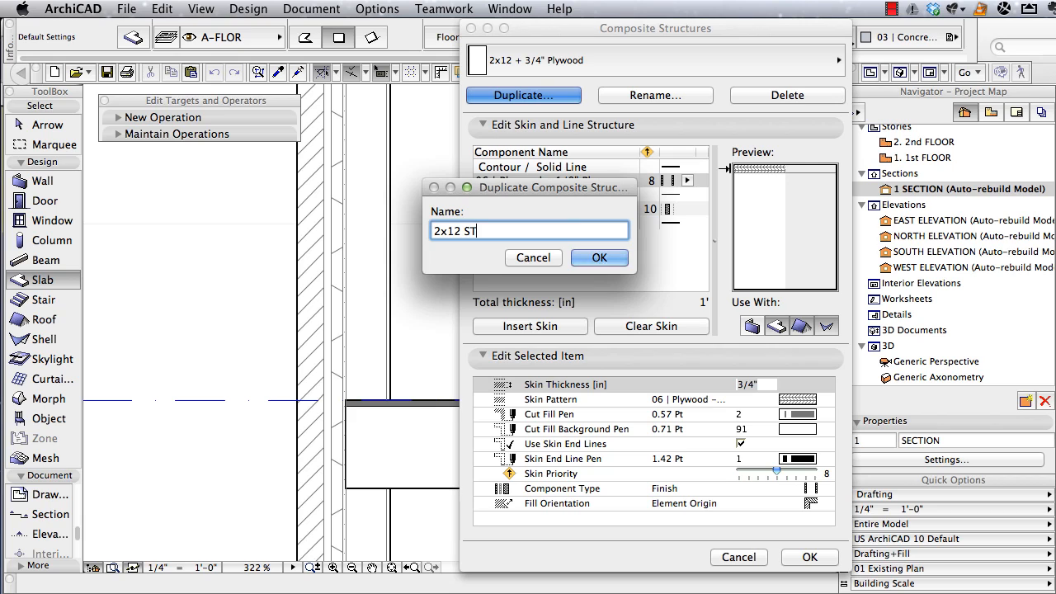
pyautogui.write('RUCTURAL')
pyautogui.click(611, 258)
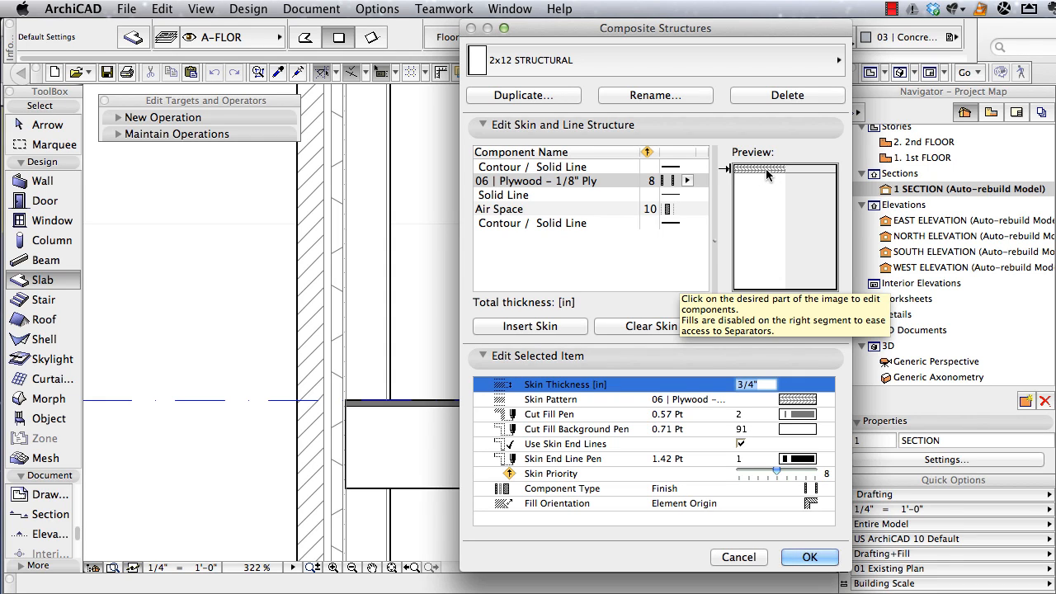
# Remove the plywood skin from the 2x12 STRUCTURAL composite, leaving only the Air Space core, and save the composite.
pyautogui.click(536, 183)
pyautogui.click(651, 326)
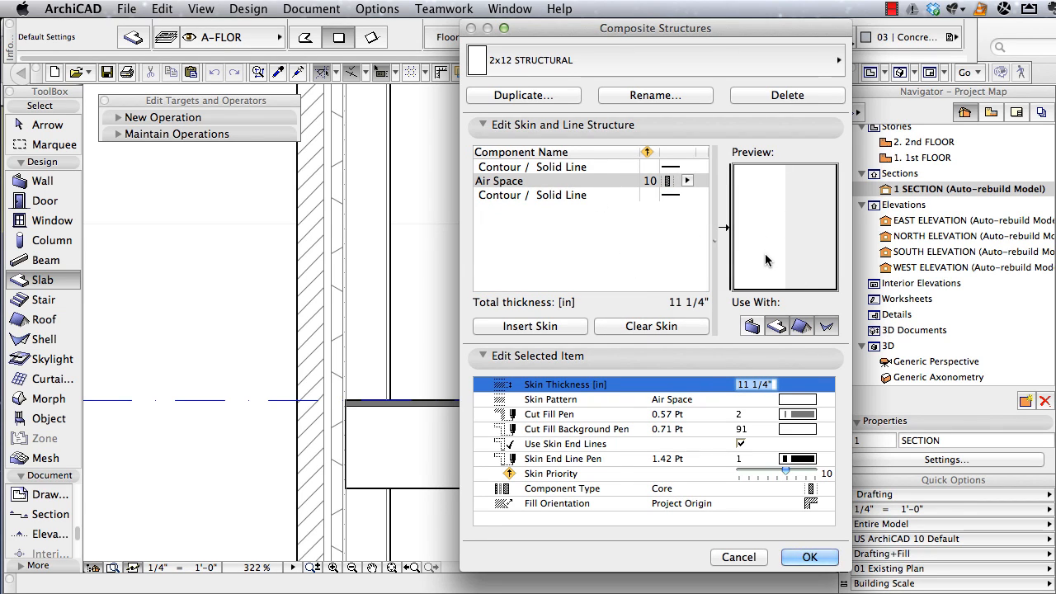
pyautogui.click(806, 559)
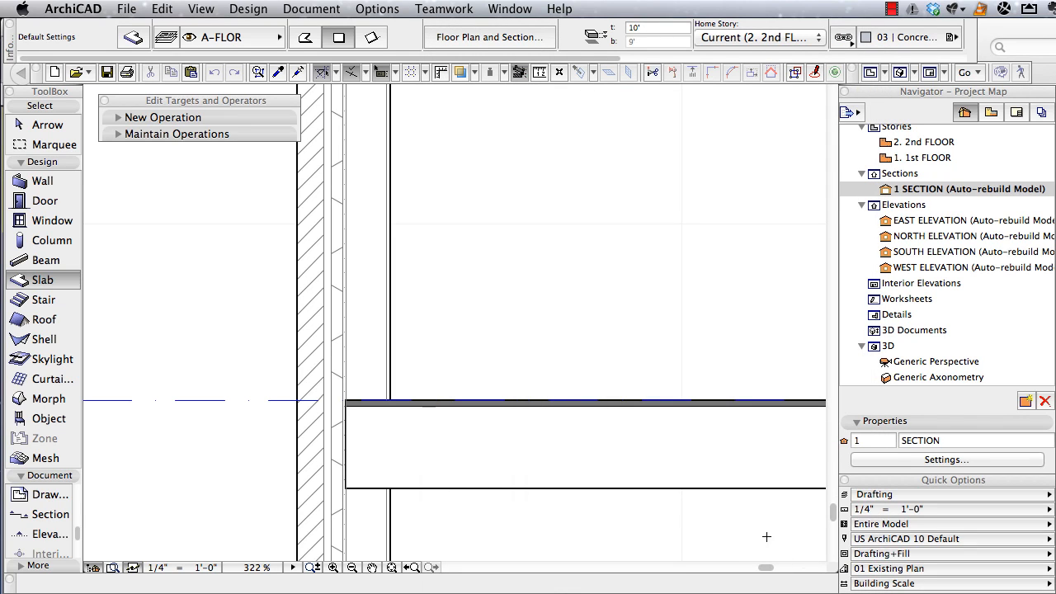
# Assign the 2x12 STRUCTURAL composite as the cut fill of the second-floor slab in the section.
pyautogui.keyDown('shift'); pyautogui.click(529, 470); pyautogui.keyUp('shift')
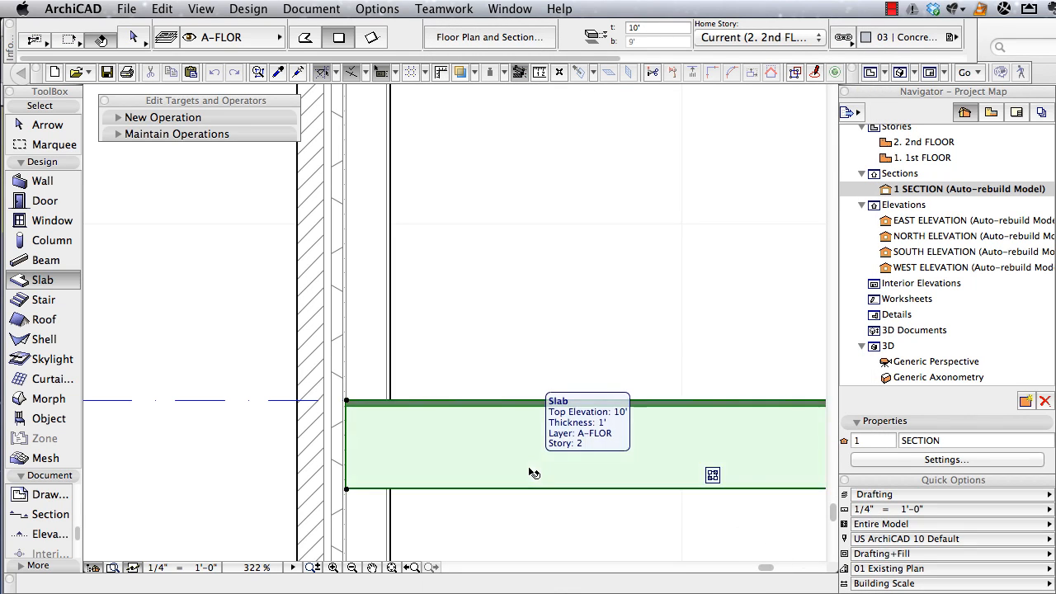
pyautogui.click(508, 38)
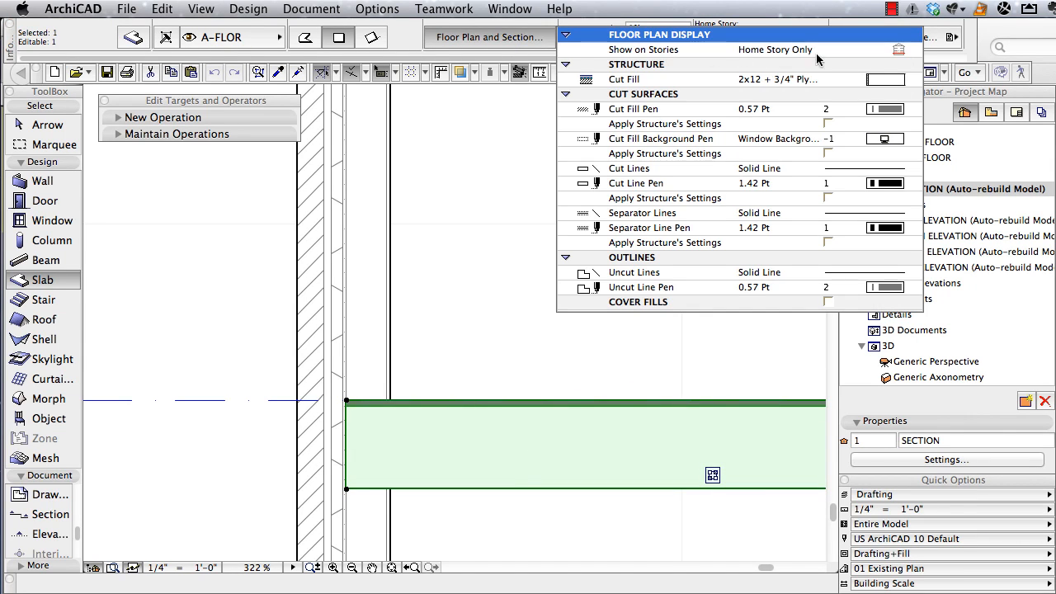
pyautogui.click(883, 79)
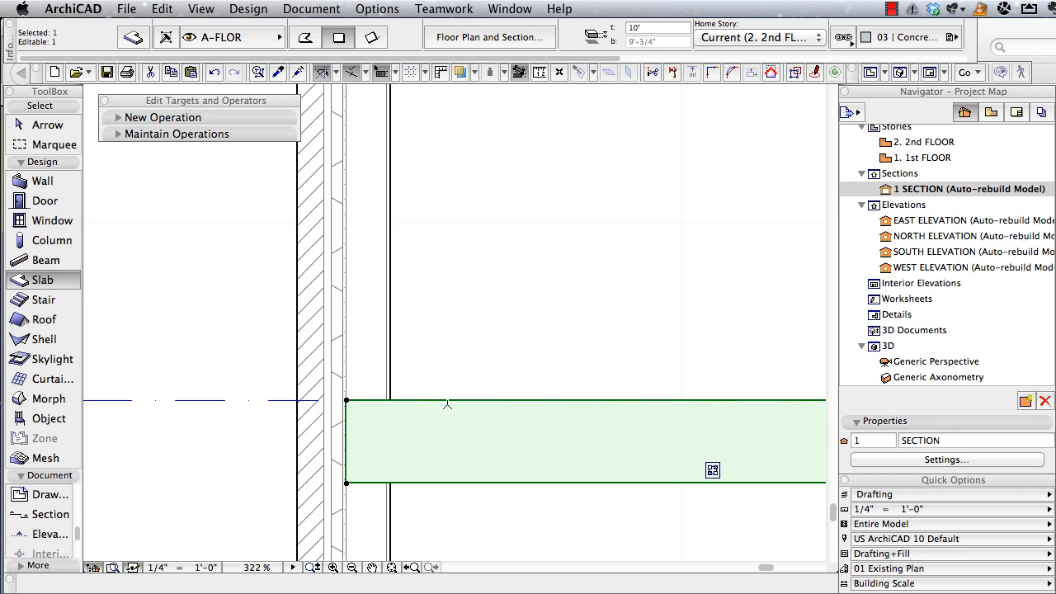
# Move the structural slab down in the section so its top elevation is 9'-11 1/4", then deselect it.
pyautogui.click(405, 401)
pyautogui.click(365, 483)
pyautogui.press('super+d')
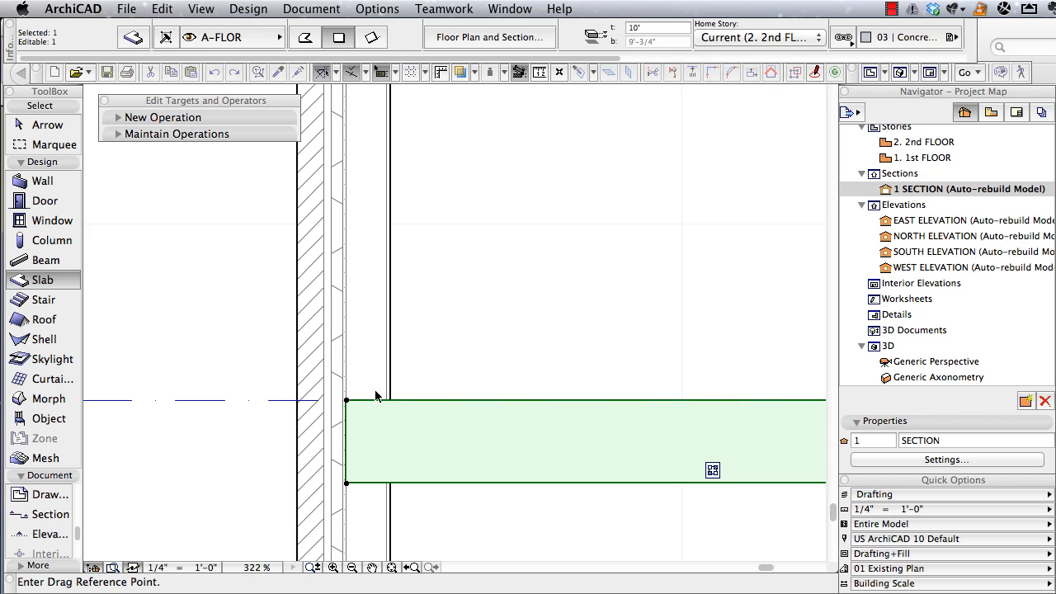
pyautogui.click(347, 402)
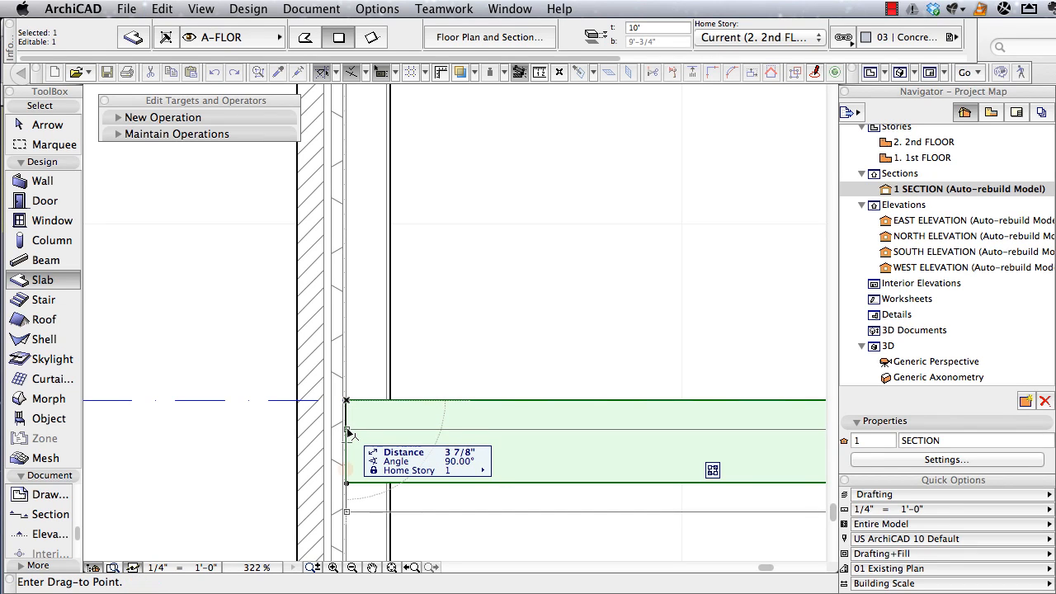
pyautogui.click(347, 469)
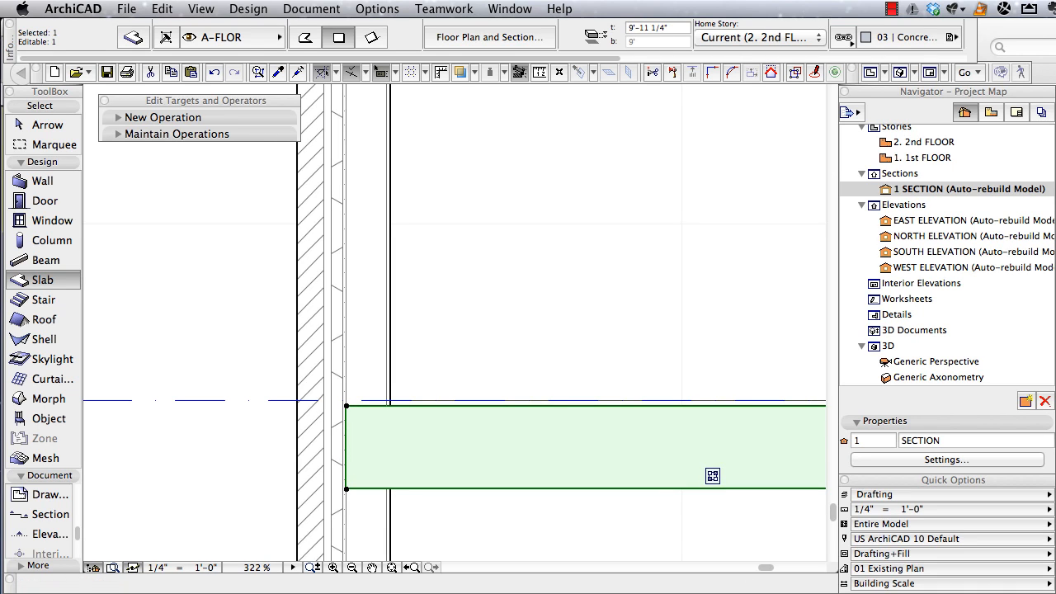
pyautogui.click(658, 28)
pyautogui.click(668, 28)
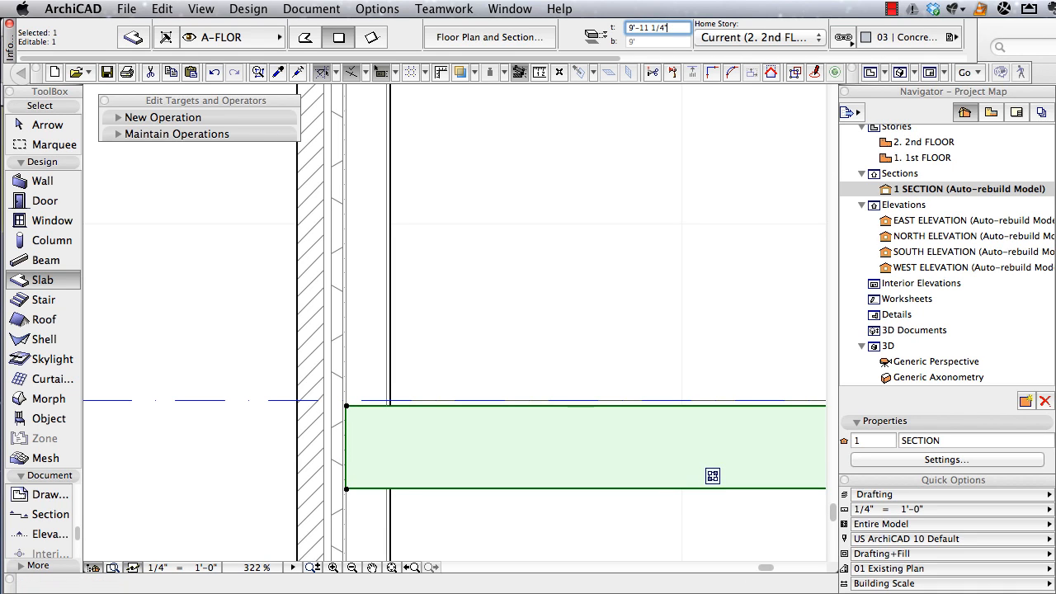
pyautogui.press('Escape')
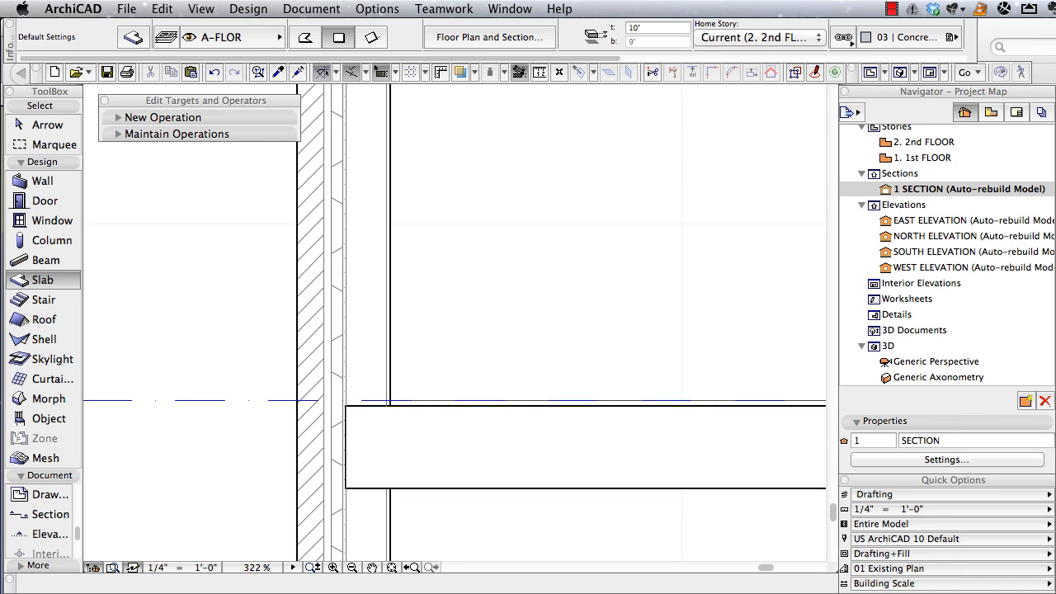
pyautogui.click(386, 424)
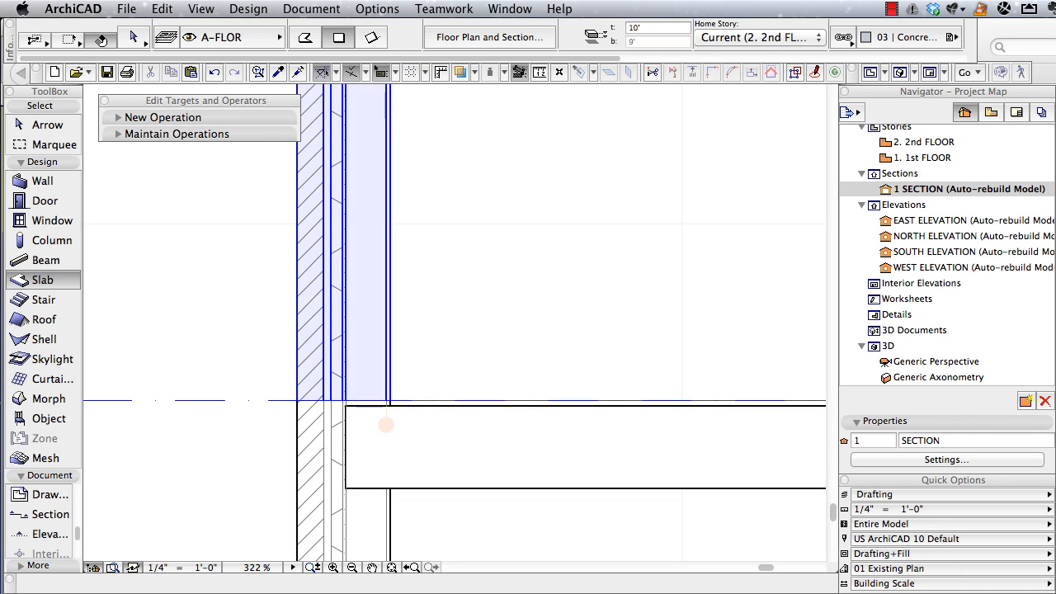
pyautogui.click(386, 424)
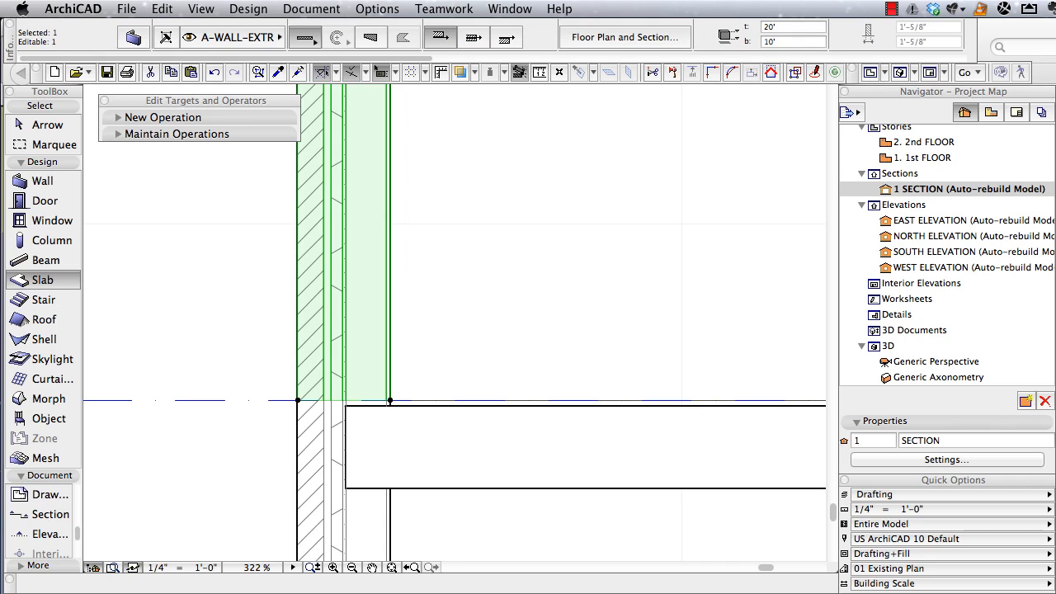
pyautogui.press('Escape')
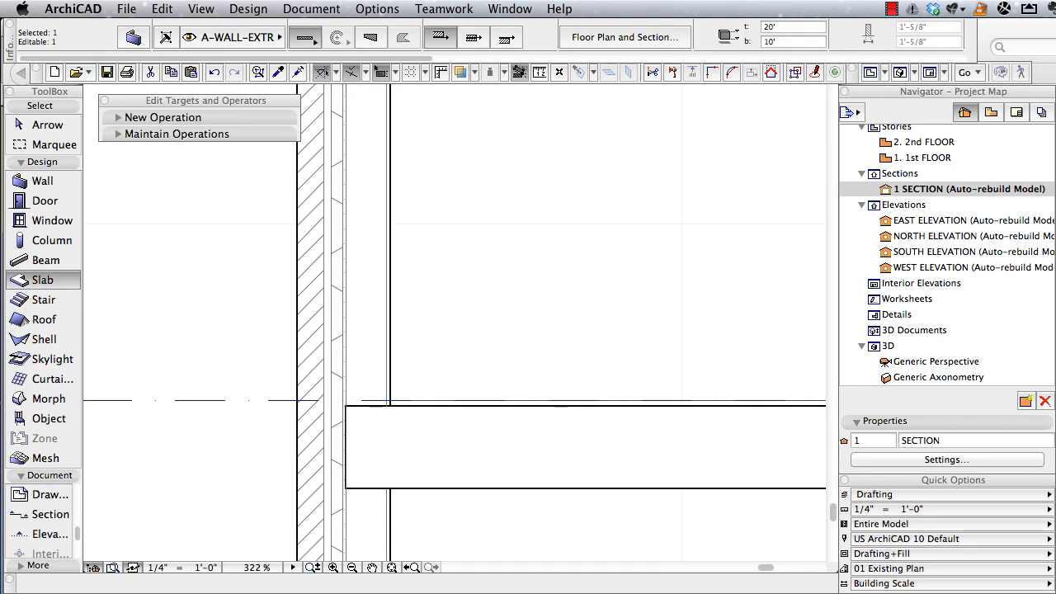
pyautogui.click(374, 528)
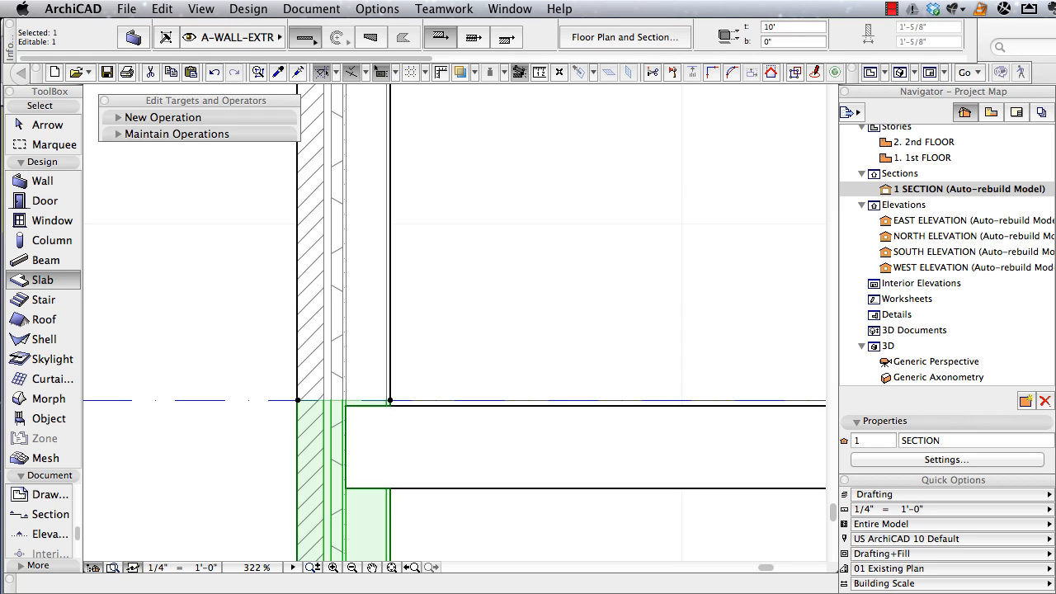
pyautogui.press('Escape')
# Return to the 2nd FLOOR plan and set the default slab's cut fill to % 75.
pyautogui.press('F2')
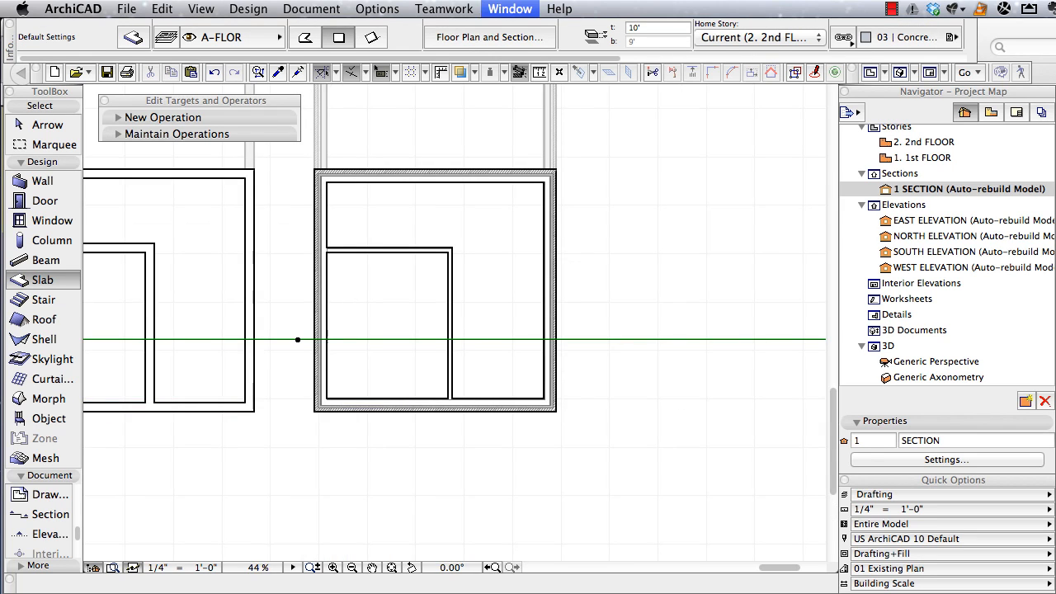
pyautogui.press('Escape')
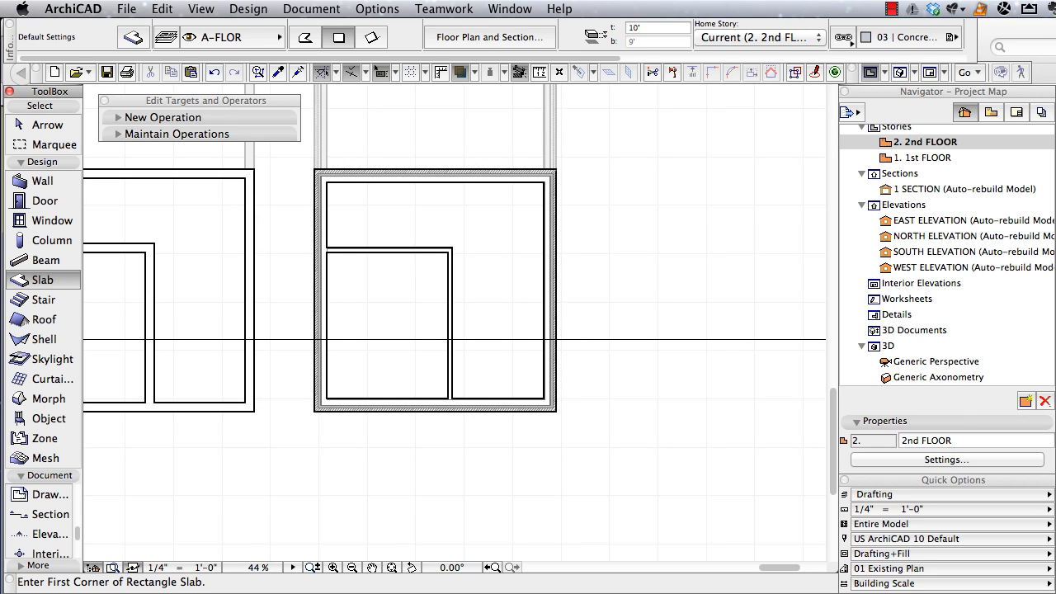
pyautogui.click(489, 37)
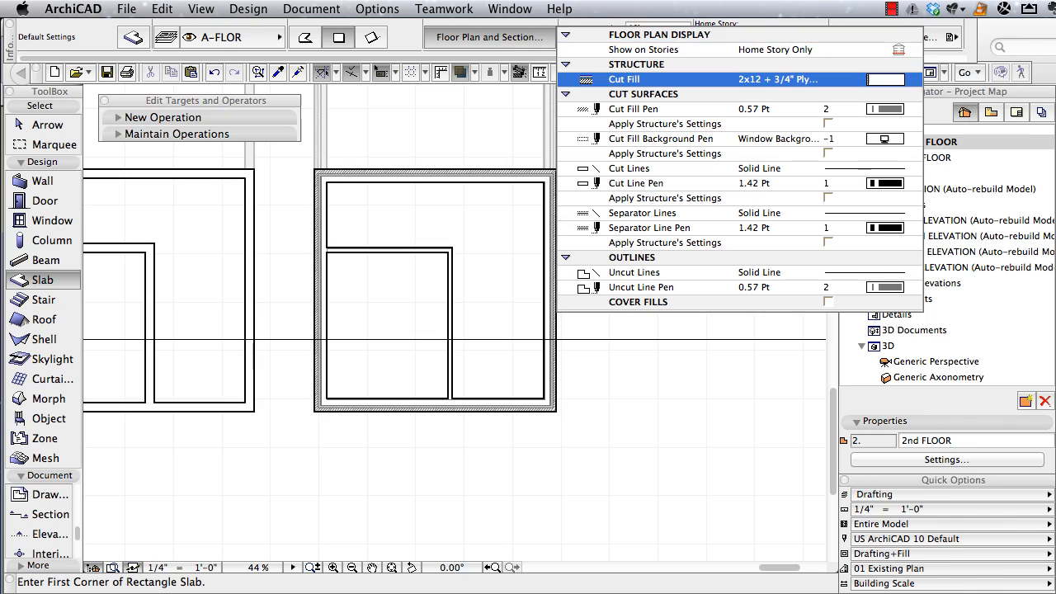
pyautogui.click(886, 80)
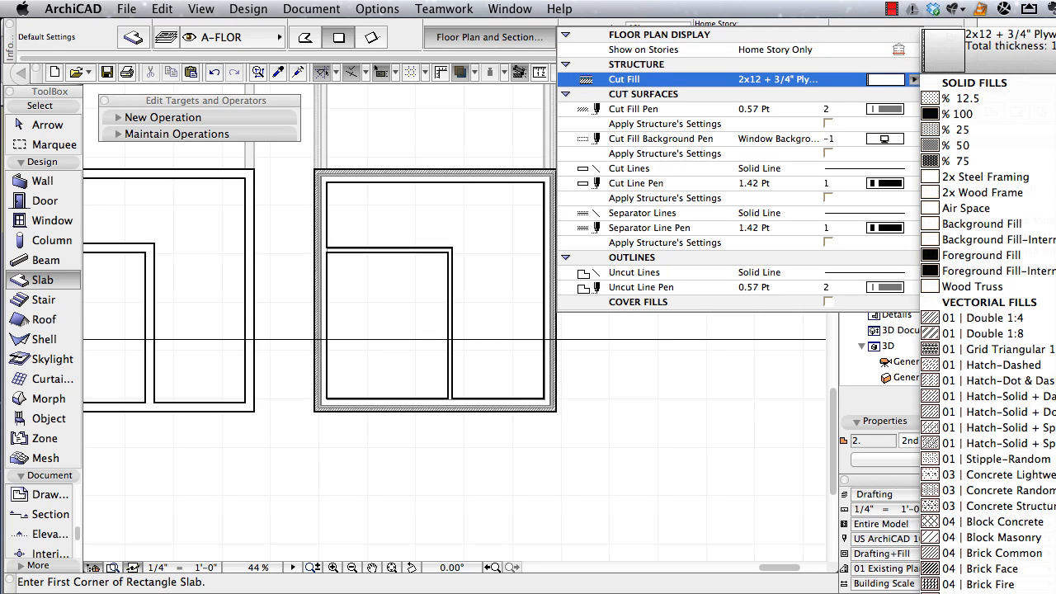
pyautogui.click(961, 161)
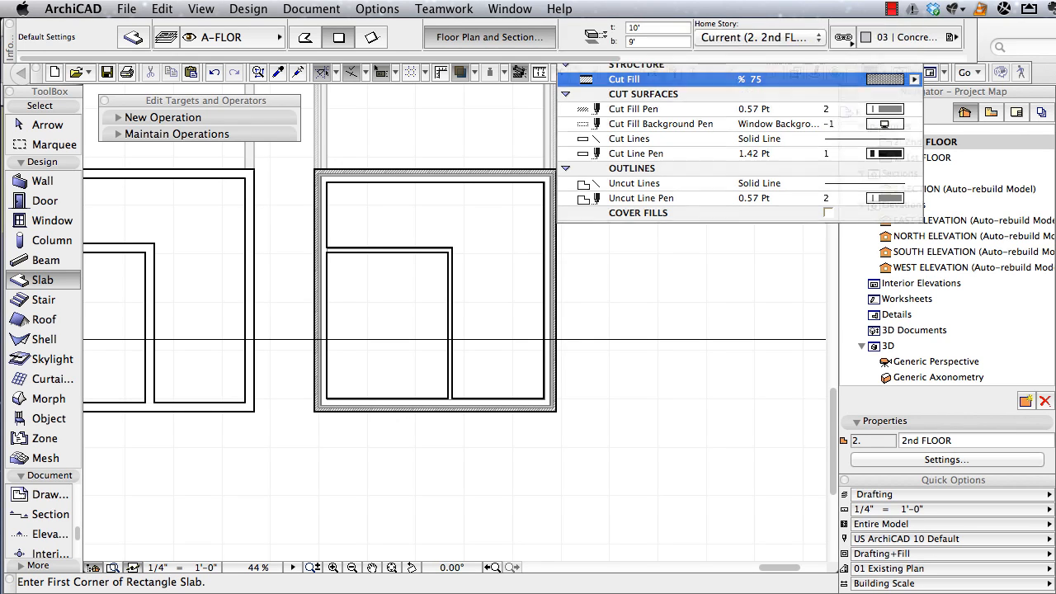
# Set the default slab's bottom elevation to 9'-11 1/4".
pyautogui.click(658, 42)
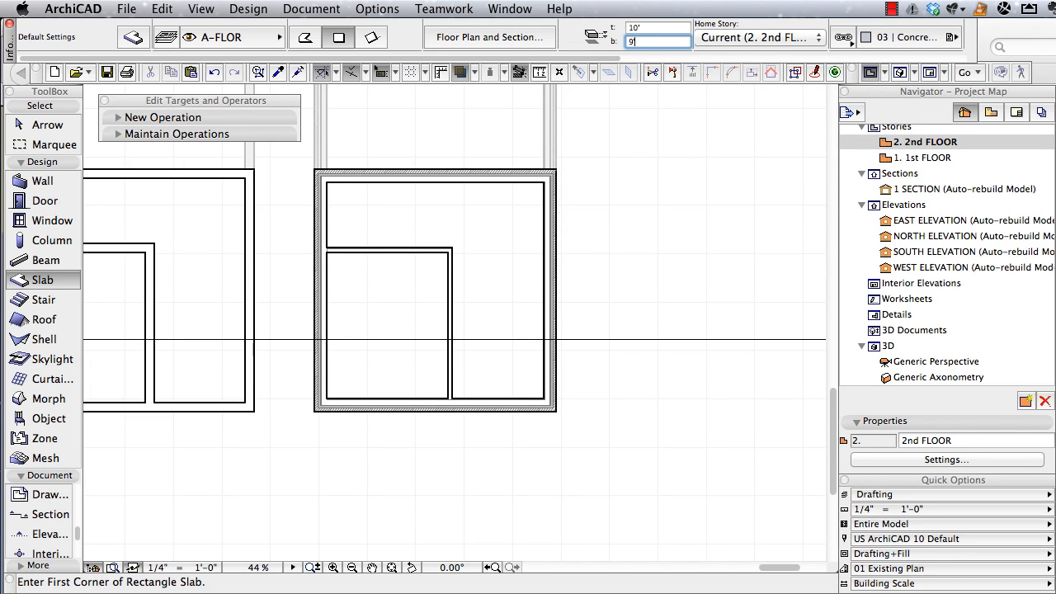
pyautogui.write("9'-11 1/4")
pyautogui.press('Return')
pyautogui.click(674, 198)
pyautogui.click(673, 228)
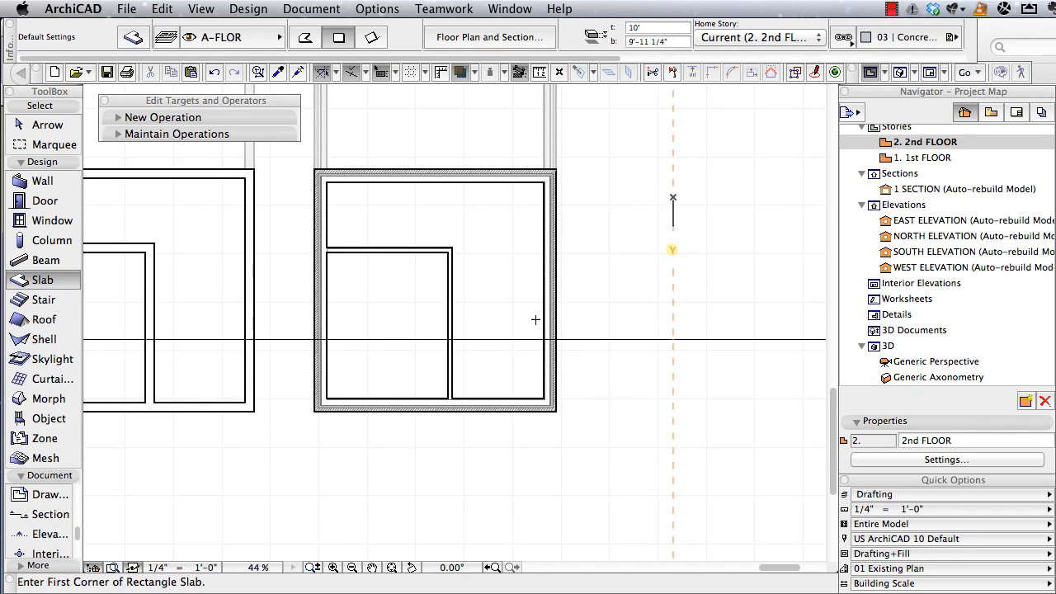
# Draw a rectangular subfloor slab about 10' by 12'-2" from the small room's lower-left stud corner to the interior wall's upper-right corner.
pyautogui.scroll(5, 327, 394)
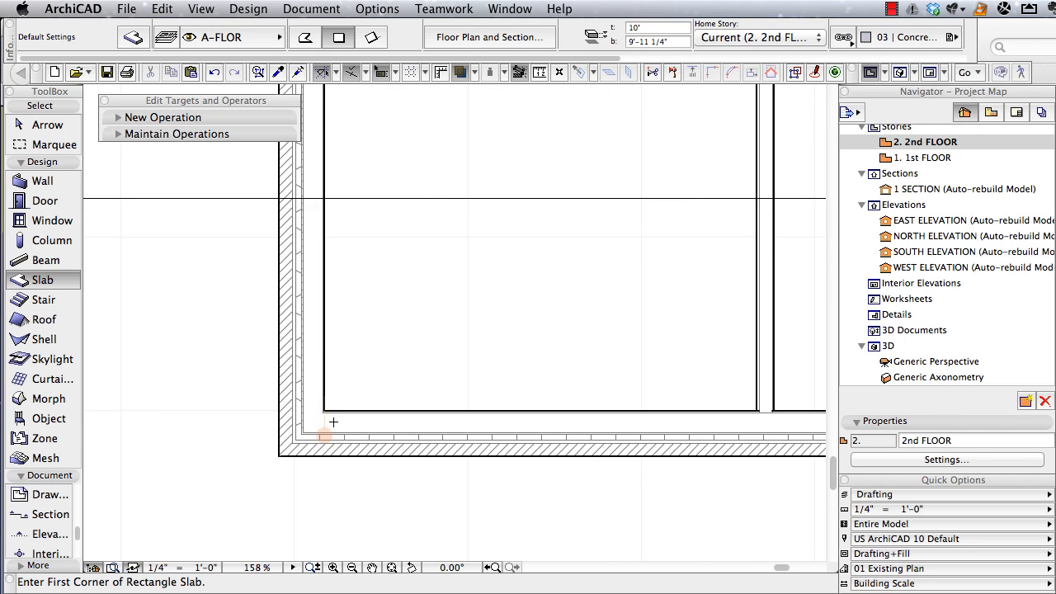
pyautogui.scroll(4, 334, 422)
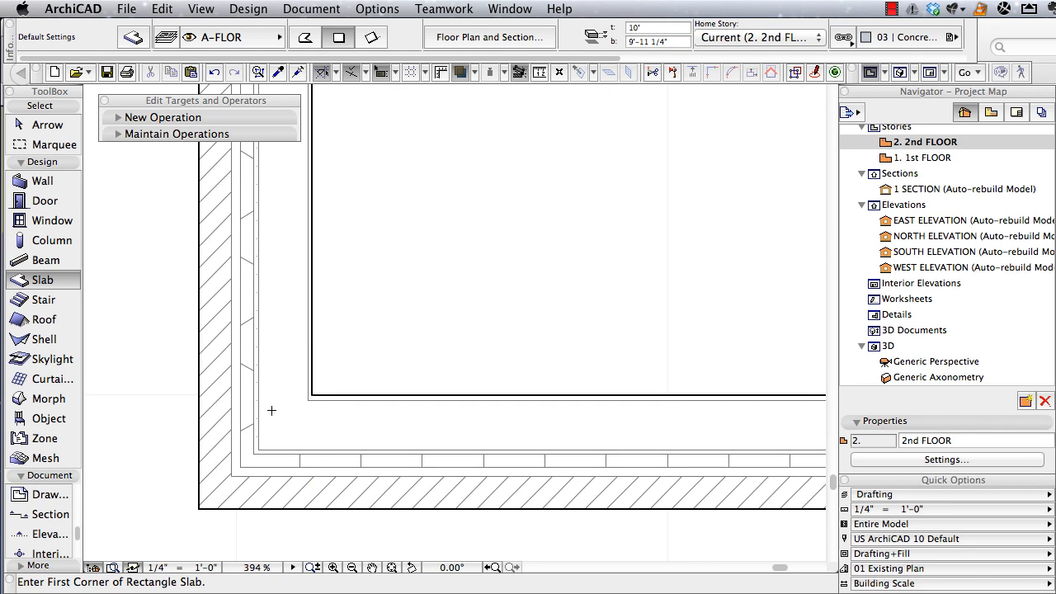
pyautogui.click(308, 399)
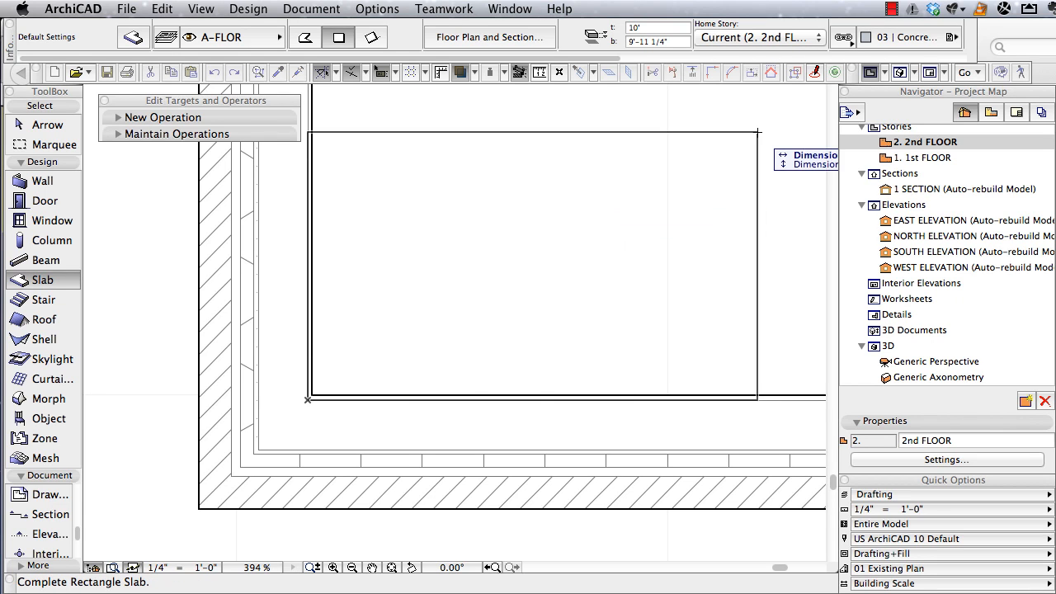
pyautogui.moveTo(645, 288); pyautogui.dragTo(527, 424, button='middle')
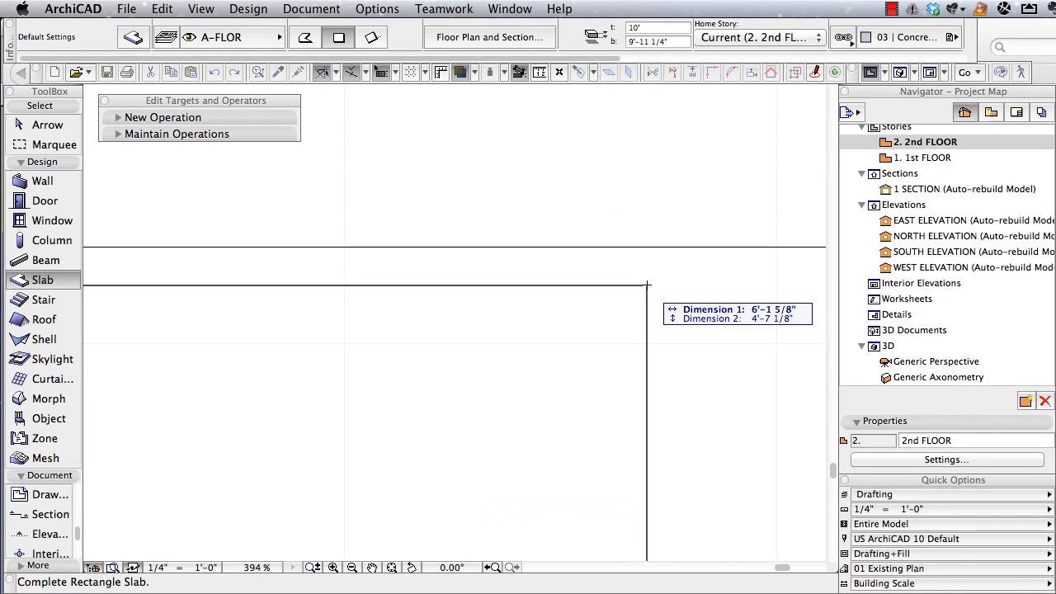
pyautogui.scroll(-1, 649, 285)
pyautogui.scroll(-10, 647, 281)
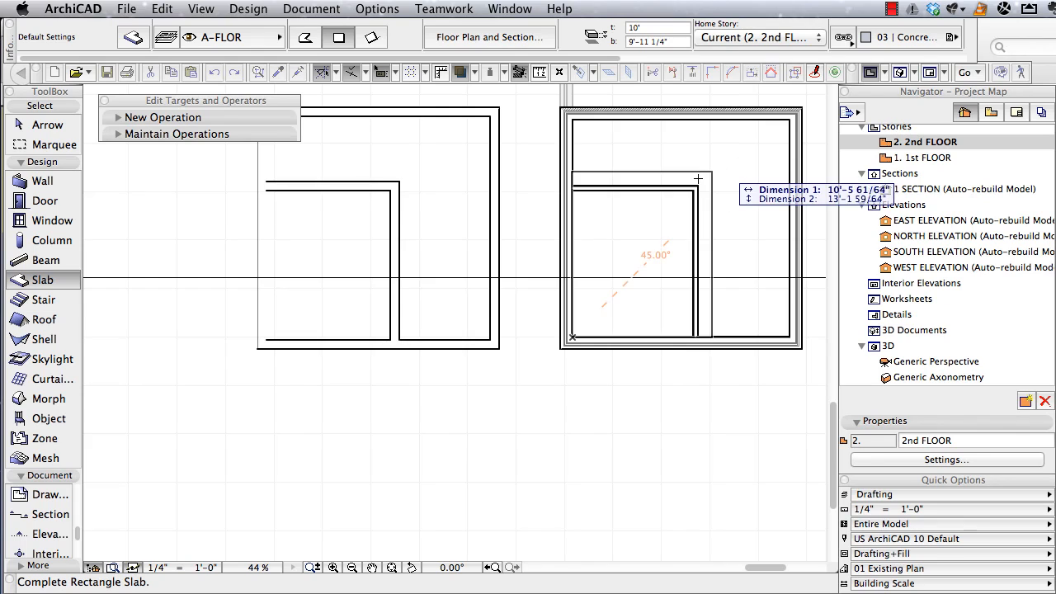
pyautogui.scroll(2, 694, 183)
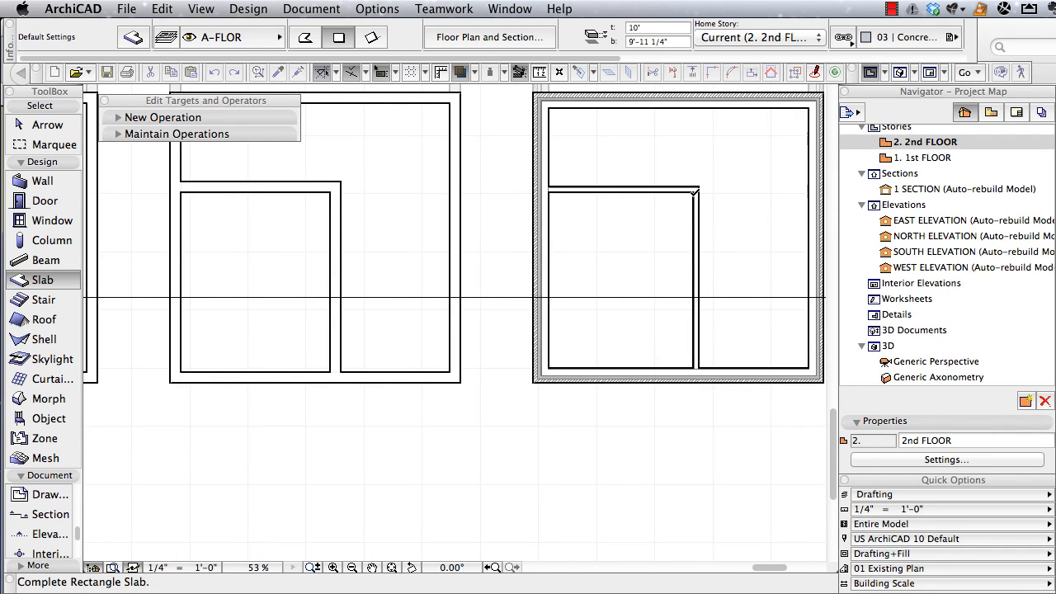
pyautogui.scroll(3, 694, 188)
pyautogui.scroll(9, 695, 195)
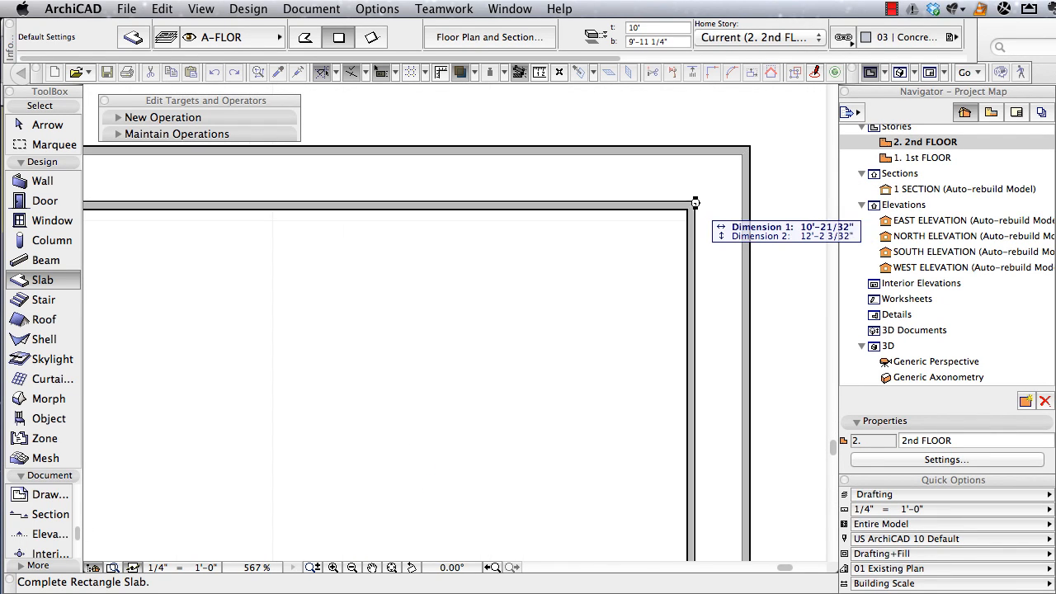
pyautogui.click(695, 200)
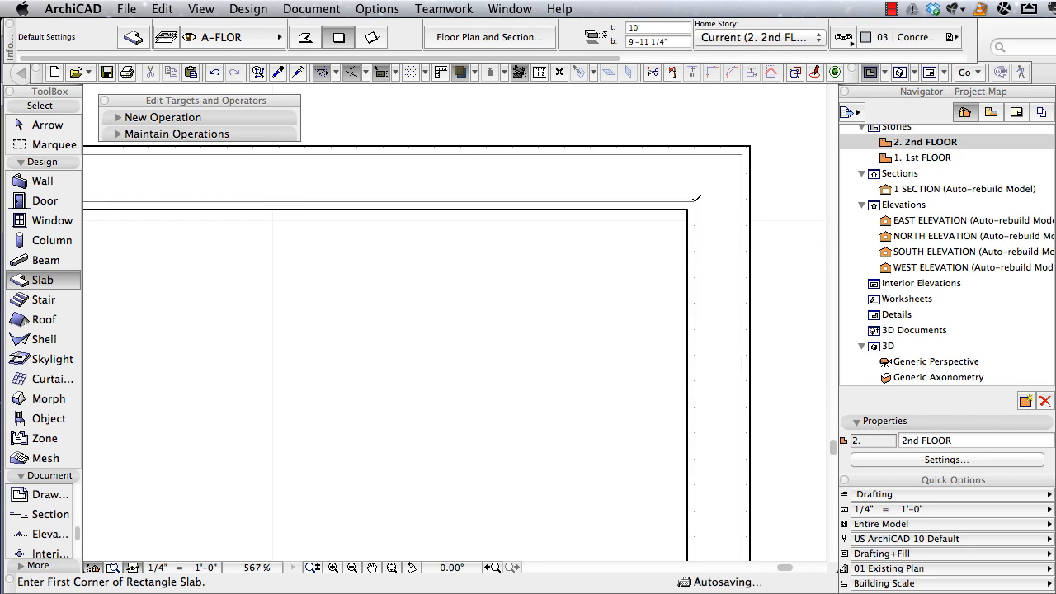
# Open the 1 SECTION view, select the thin subfloor slab at the exterior wall, and show the settings for a new solid element operation.
pyautogui.click(510, 8)
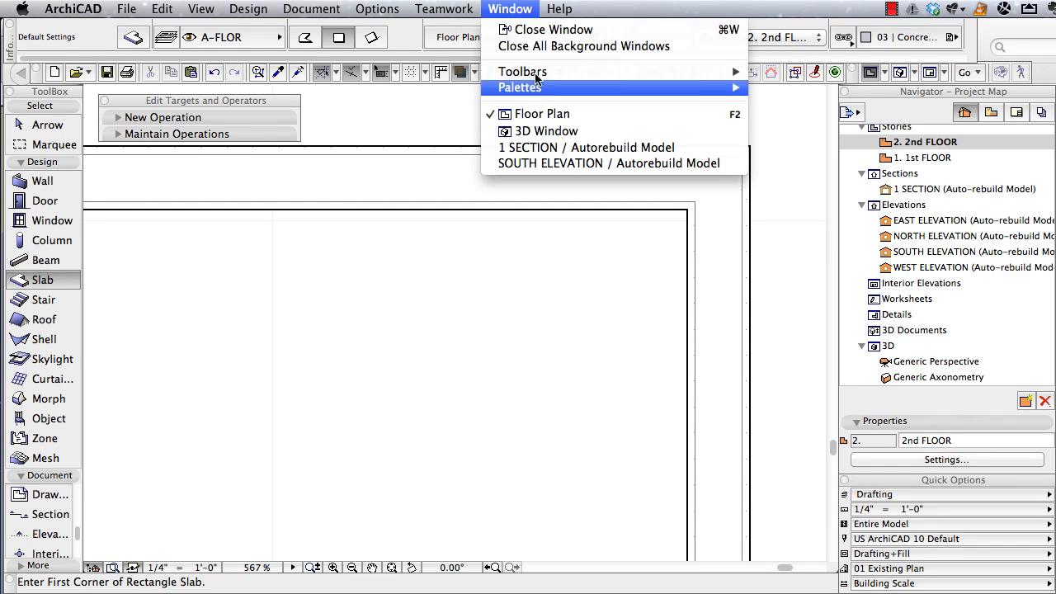
pyautogui.click(544, 141)
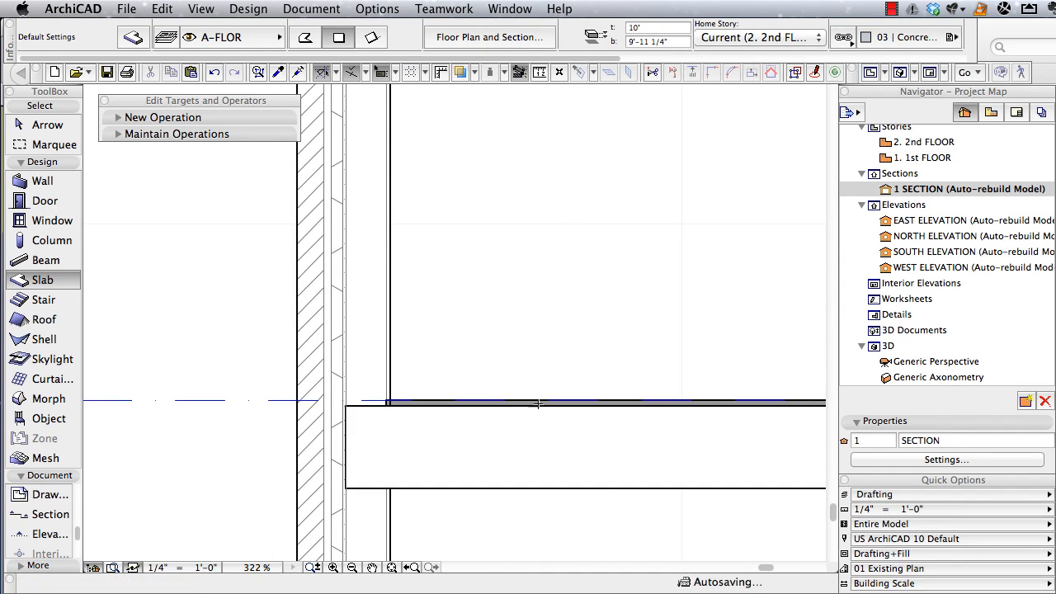
pyautogui.scroll(2, 416, 404)
pyautogui.scroll(3, 416, 404)
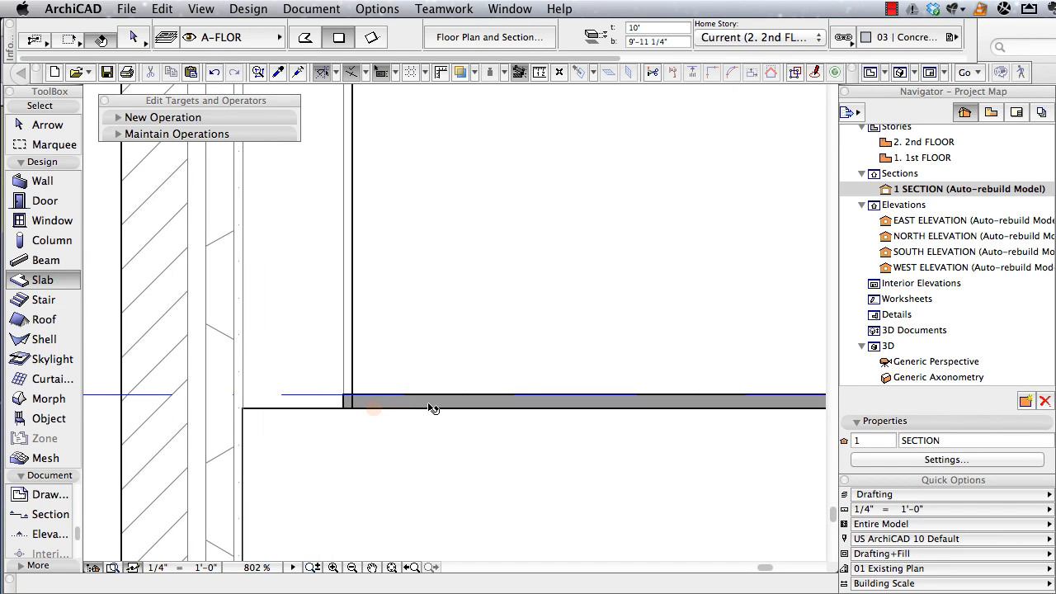
pyautogui.keyDown('shift'); pyautogui.click(429, 405); pyautogui.keyUp('shift')
pyautogui.keyDown('shift'); pyautogui.click(401, 406); pyautogui.keyUp('shift')
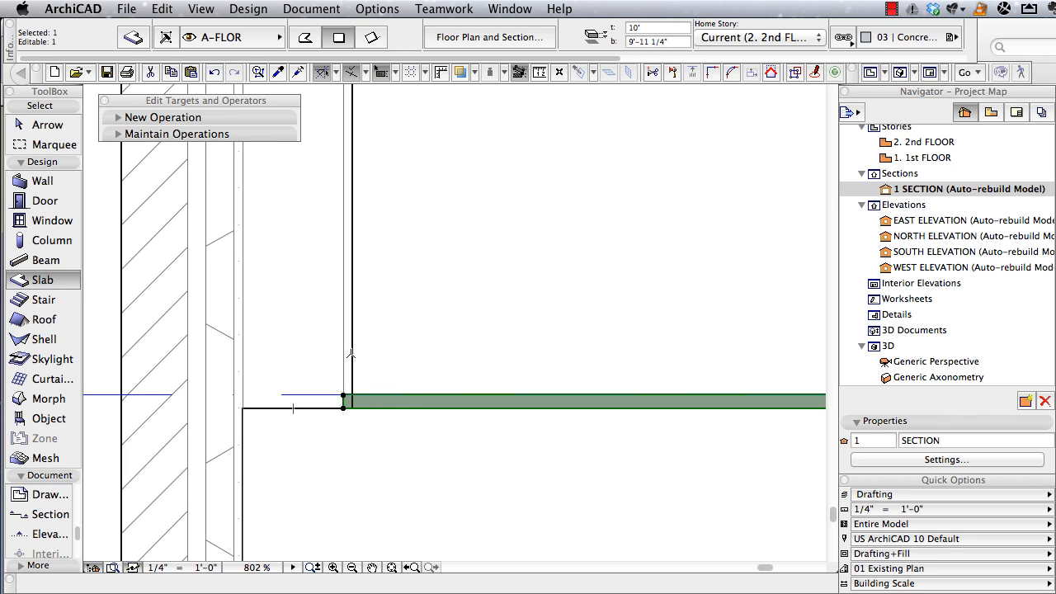
pyautogui.click(353, 421)
pyautogui.click(119, 118)
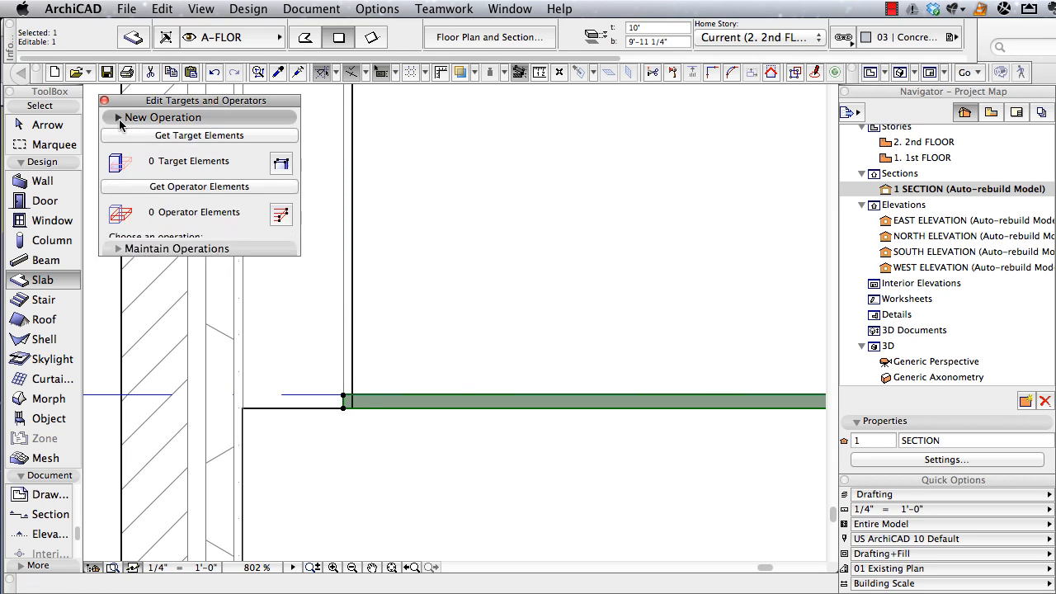
# Try to subtract the subfloor slab, as operator, from the second-story exterior wall, and clear the selection.
pyautogui.click(201, 189)
pyautogui.click(347, 267)
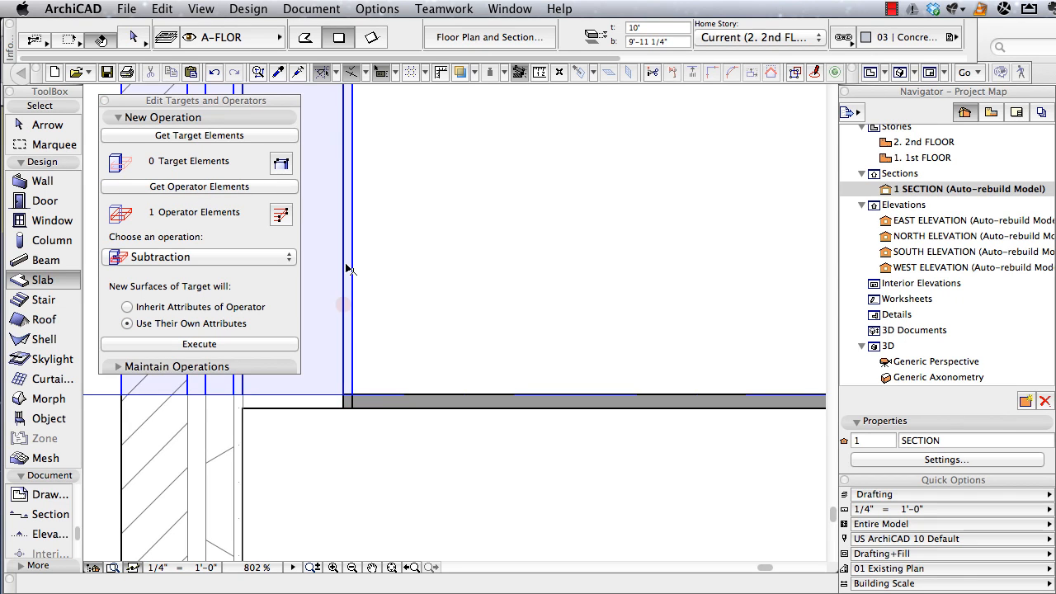
pyautogui.click(201, 138)
pyautogui.click(232, 345)
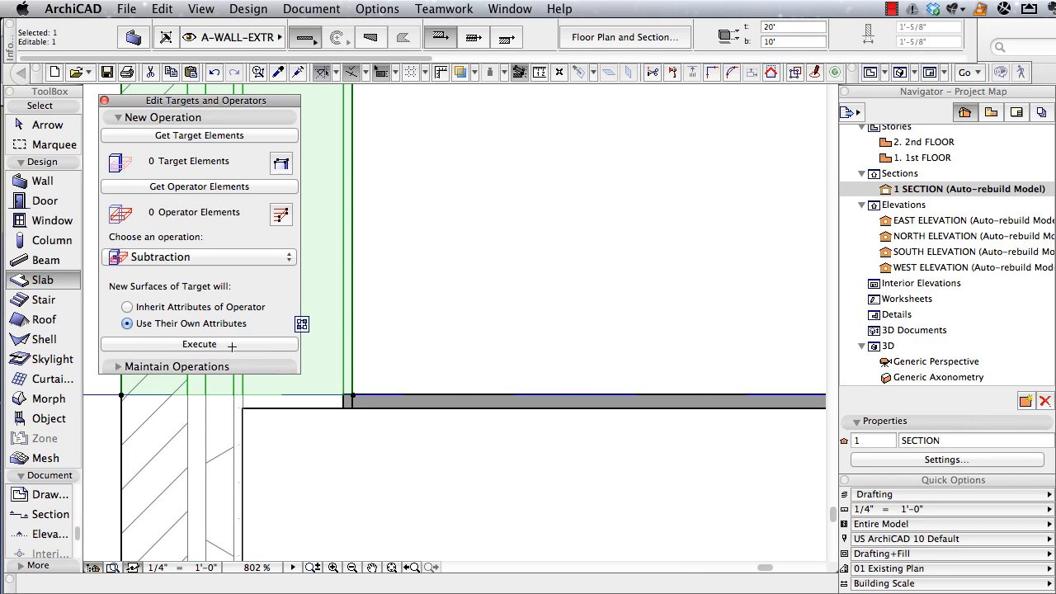
pyautogui.click(233, 345)
pyautogui.click(642, 216)
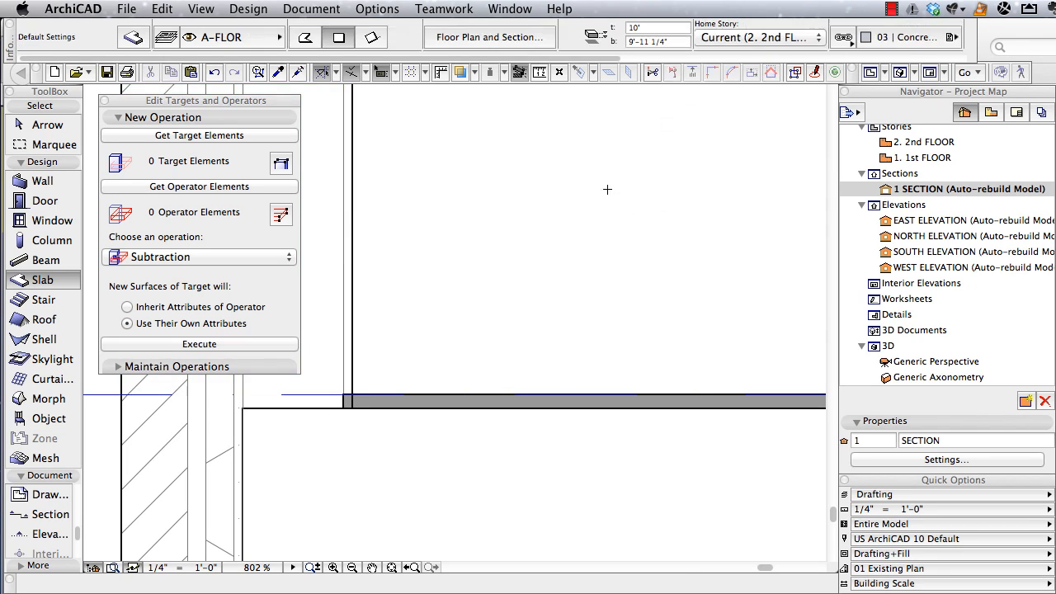
pyautogui.keyDown('shift'); pyautogui.click(336, 297); pyautogui.keyUp('shift')
pyautogui.keyDown('shift'); pyautogui.click(336, 297); pyautogui.keyUp('shift')
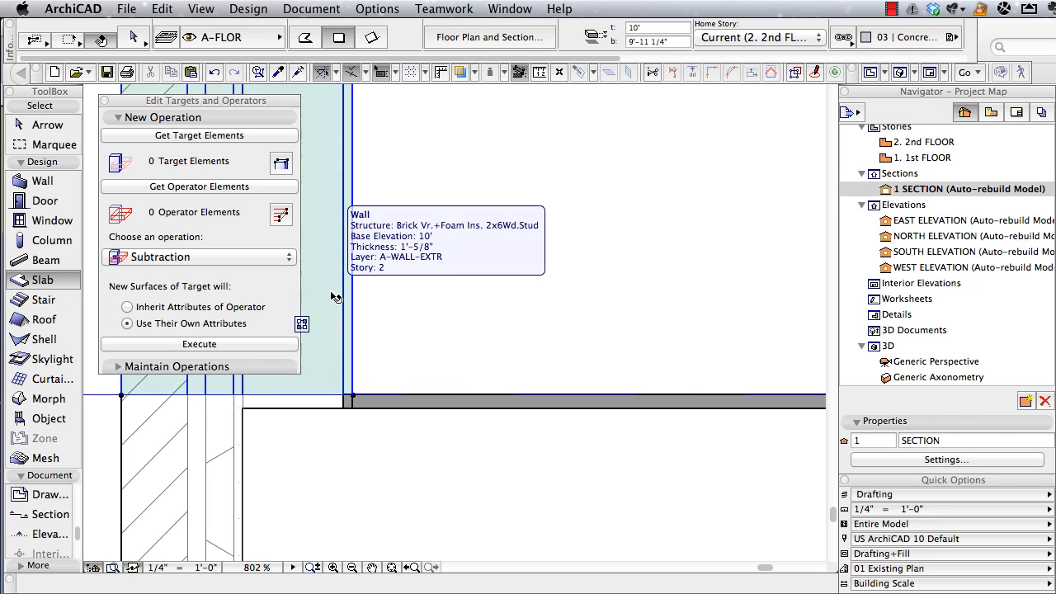
pyautogui.press('Escape')
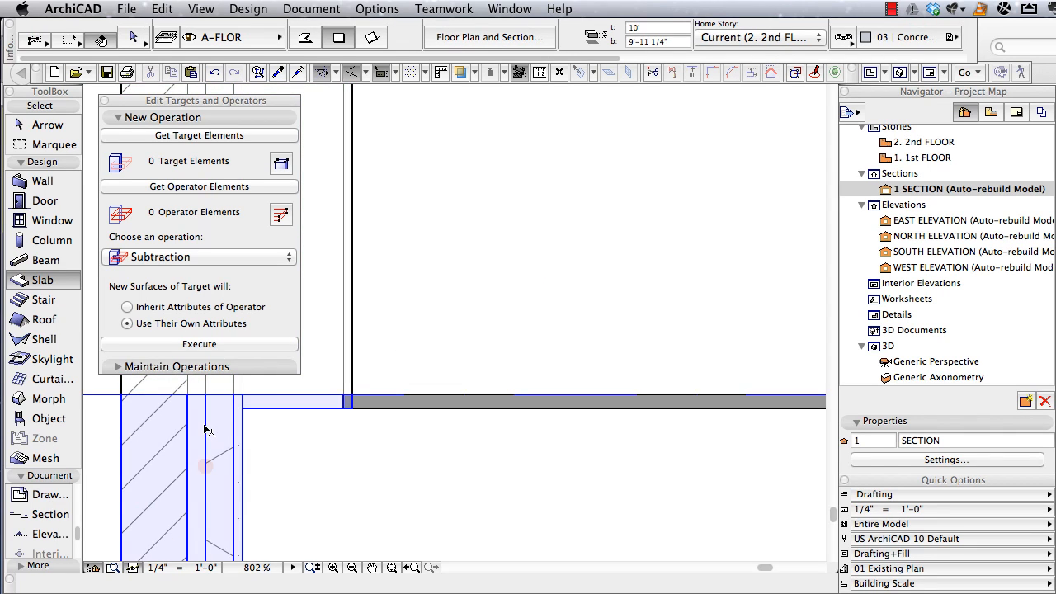
# Subtract the subfloor slab from the first-story exterior wall, with new surfaces using their own attributes, and deselect the wall.
pyautogui.keyDown('shift'); pyautogui.click(208, 386); pyautogui.keyUp('shift')
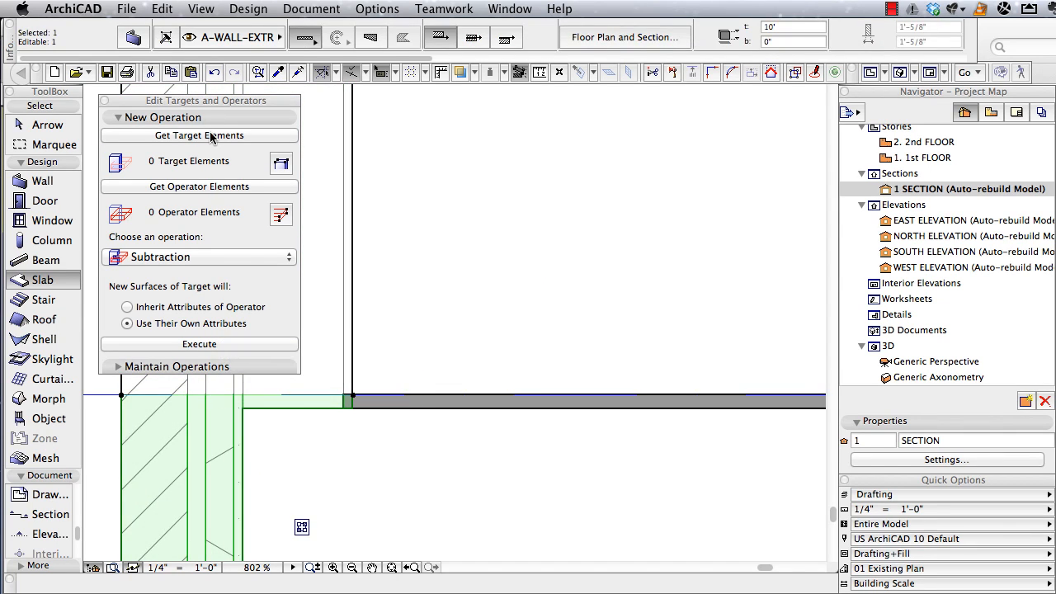
pyautogui.click(212, 136)
pyautogui.press('Escape')
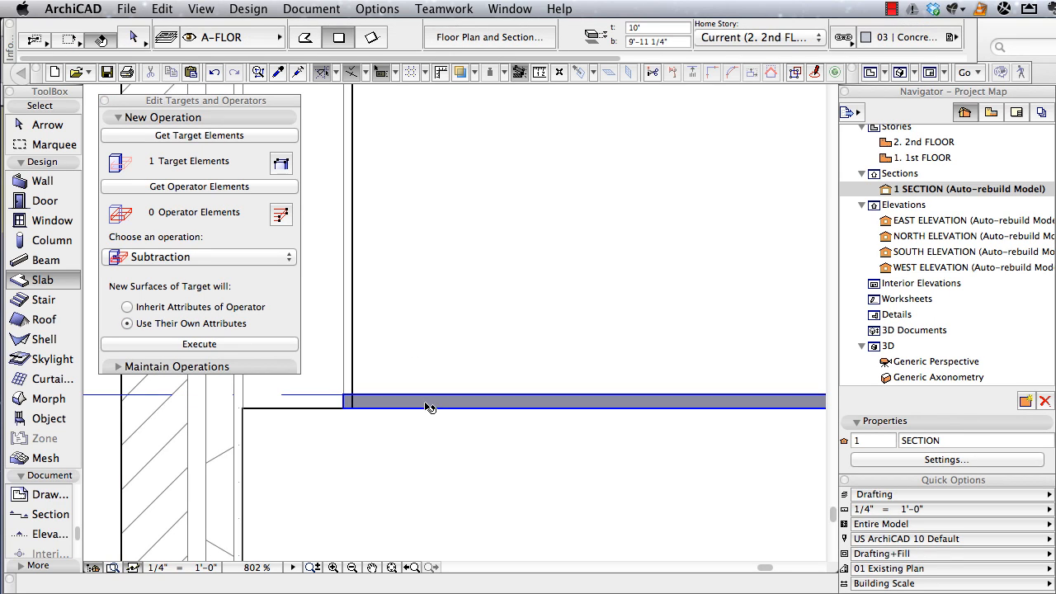
pyautogui.keyDown('shift'); pyautogui.click(427, 403); pyautogui.keyUp('shift')
pyautogui.click(228, 187)
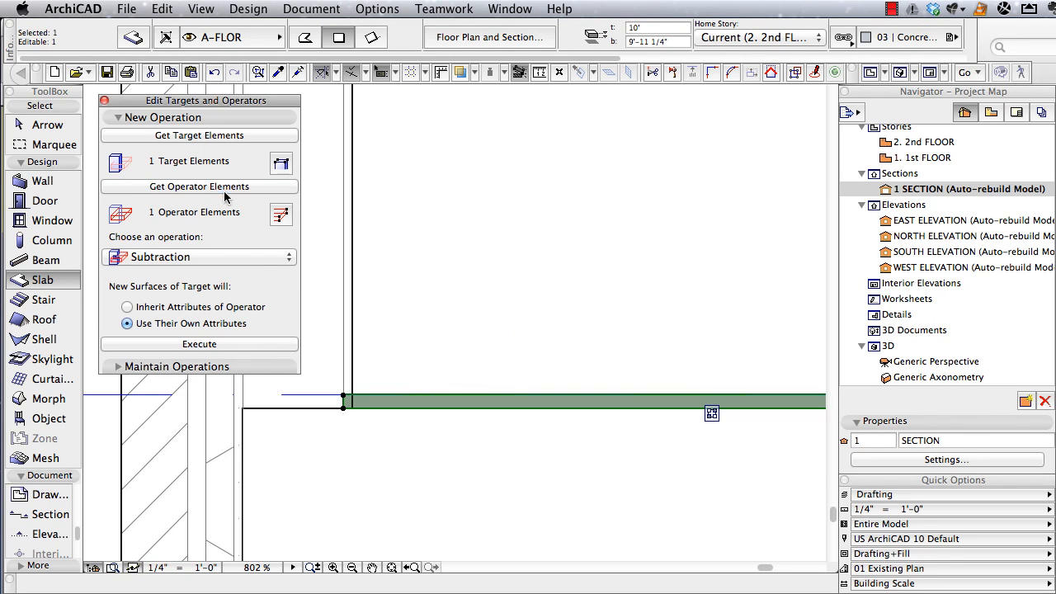
pyautogui.click(233, 347)
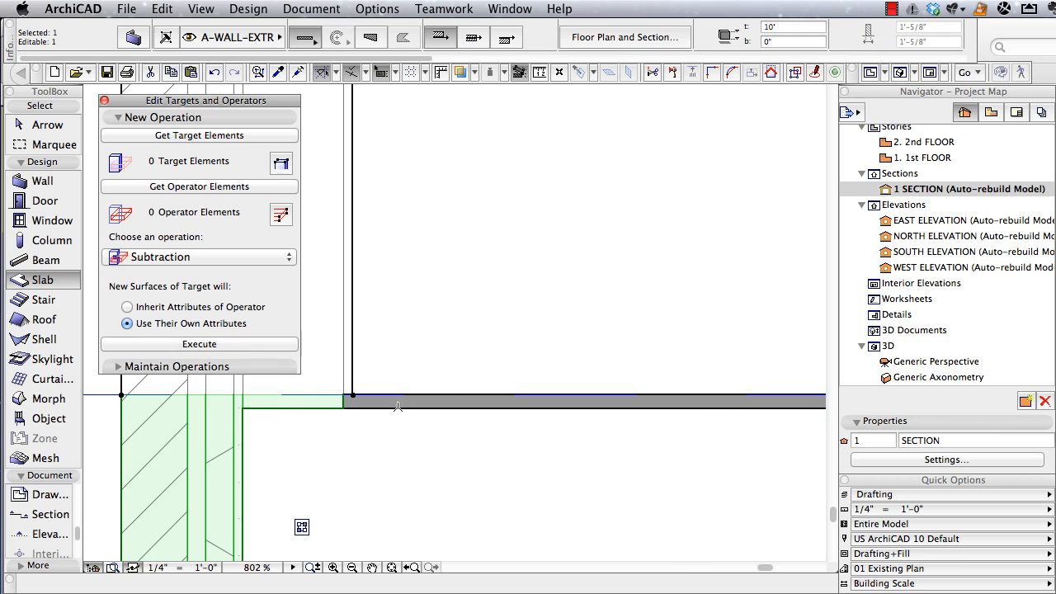
pyautogui.press('Escape')
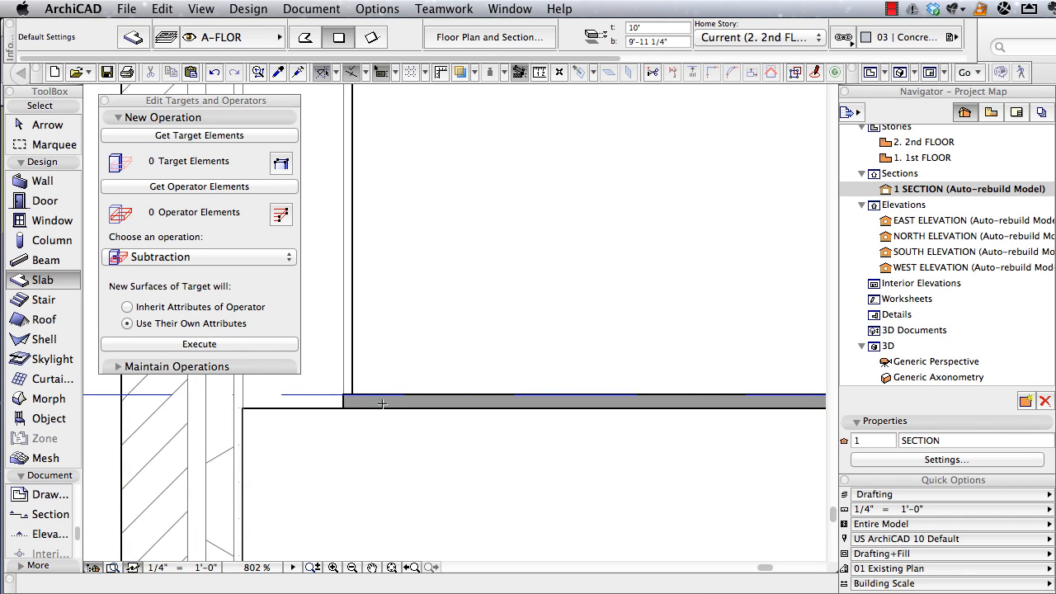
# Examine in the section how the subfloor slab meets the base of the second-story interior wall.
pyautogui.scroll(-4, 381, 402)
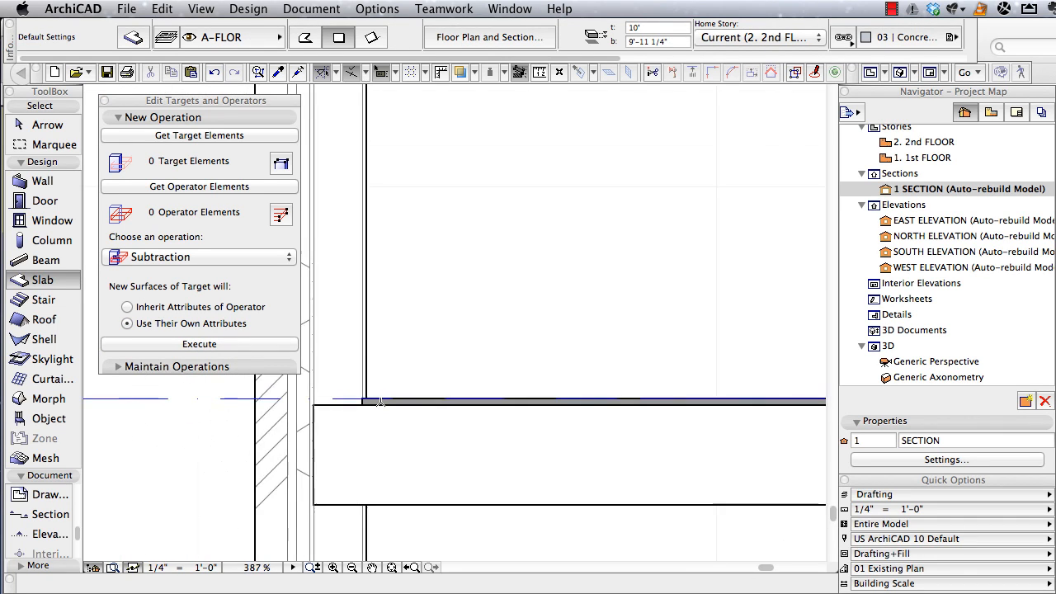
pyautogui.scroll(-3, 647, 378)
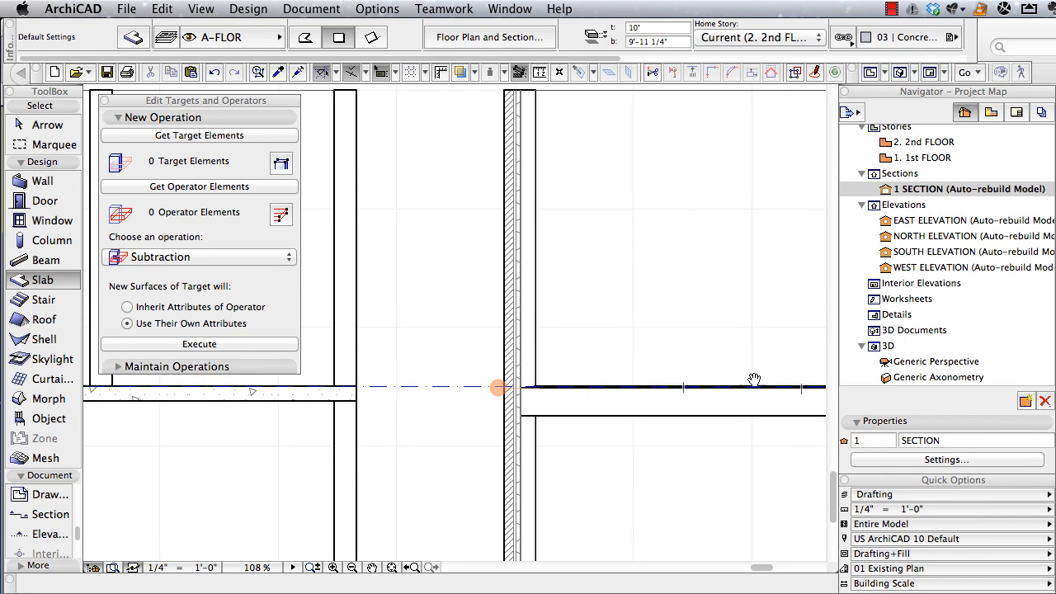
pyautogui.moveTo(754, 379); pyautogui.dragTo(443, 394, button='middle')
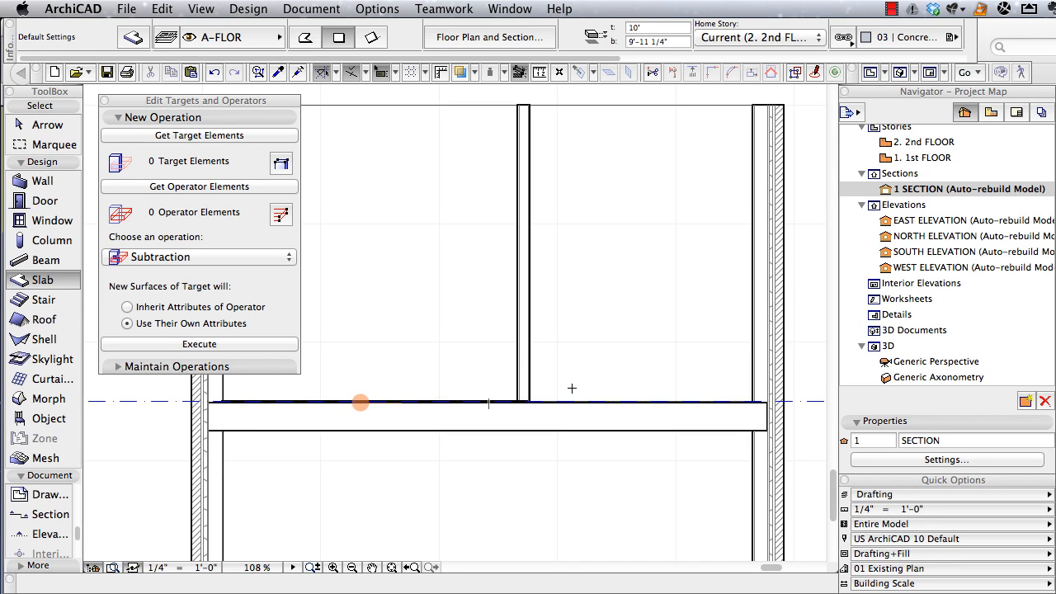
pyautogui.scroll(5, 572, 388)
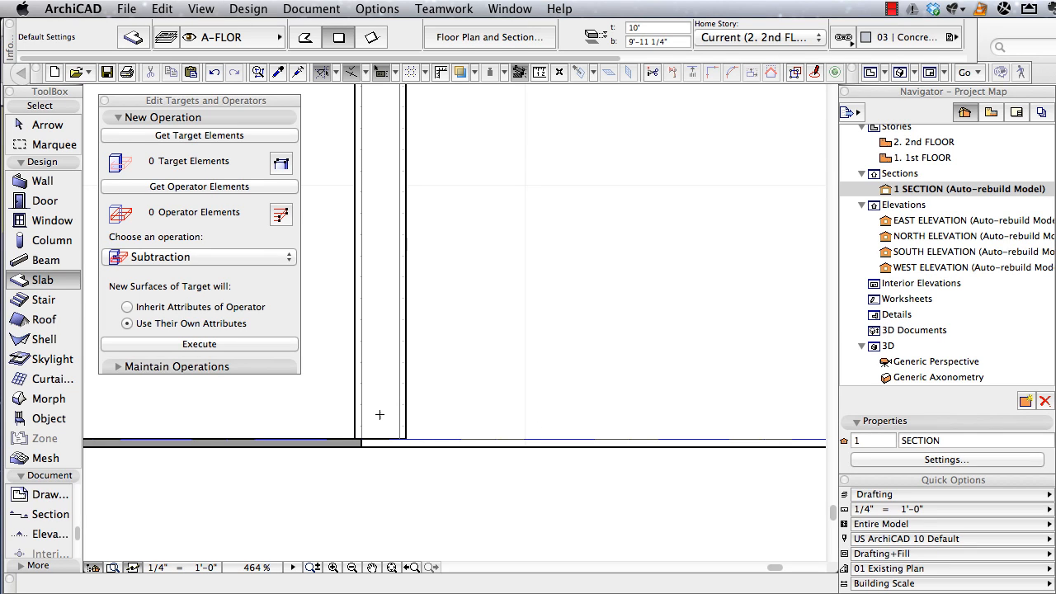
pyautogui.keyDown('shift'); pyautogui.click(383, 417); pyautogui.keyUp('shift')
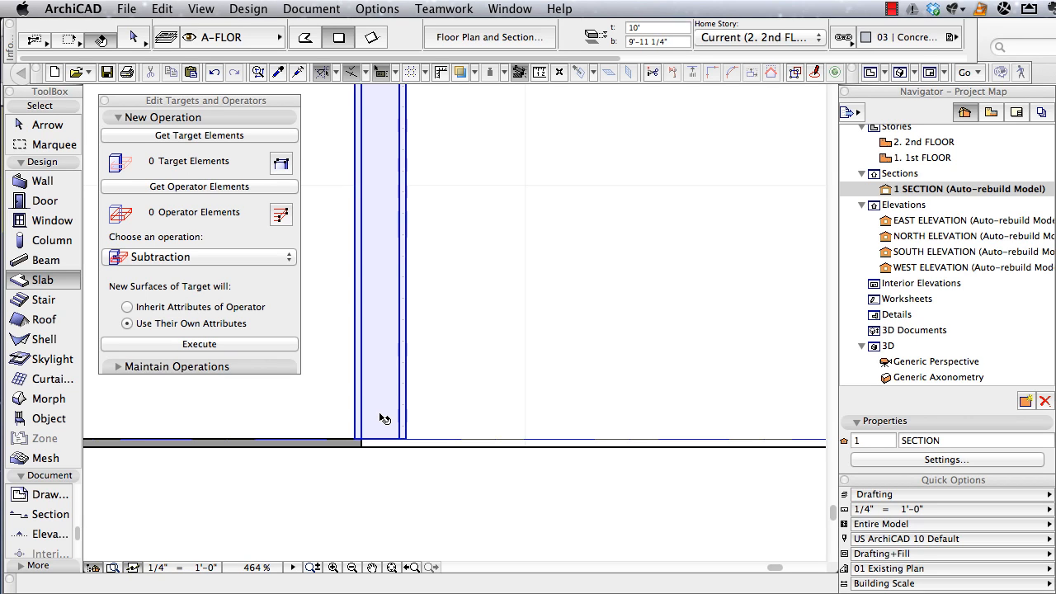
pyautogui.keyDown('shift'); pyautogui.click(383, 417); pyautogui.keyUp('shift')
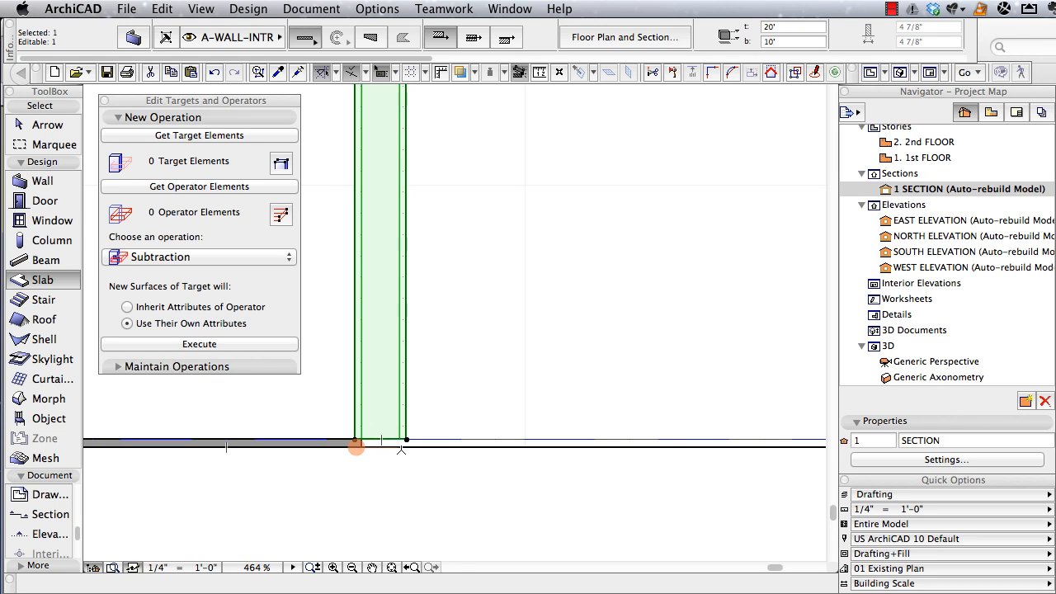
pyautogui.scroll(-10, 385, 446)
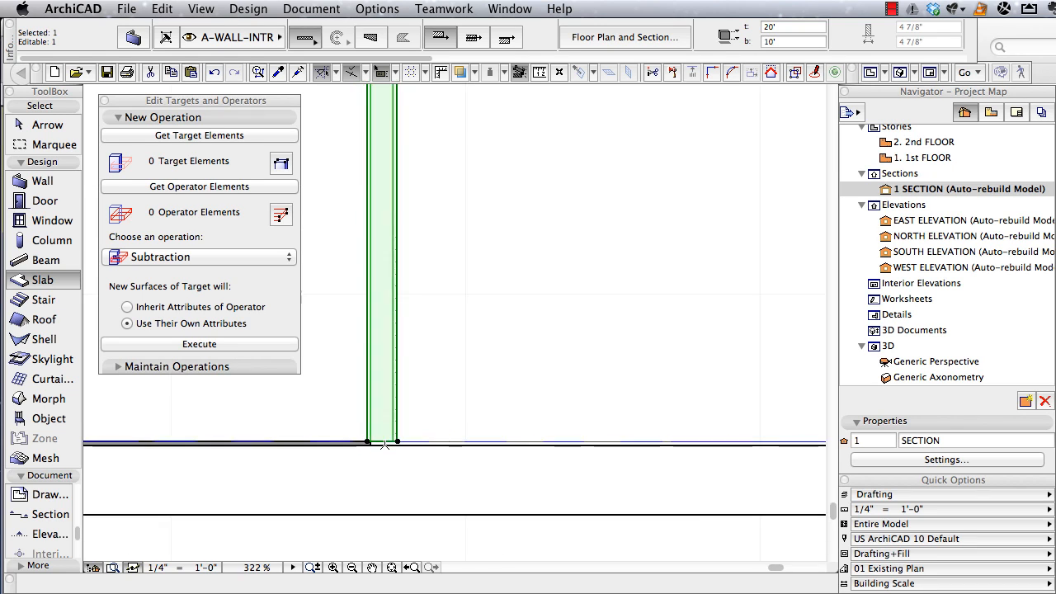
pyautogui.scroll(1, 385, 442)
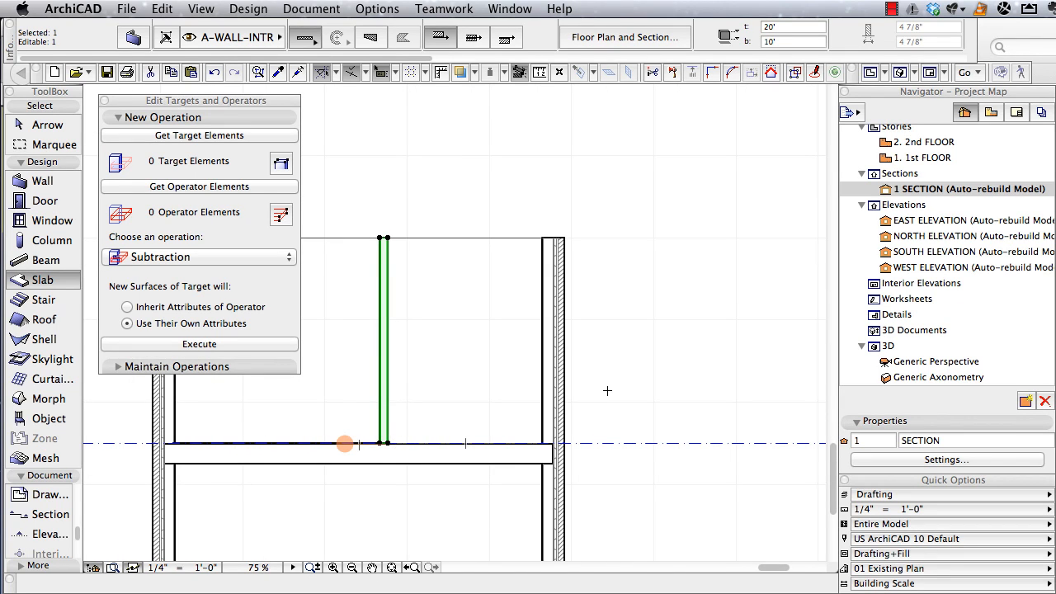
pyautogui.click(344, 444)
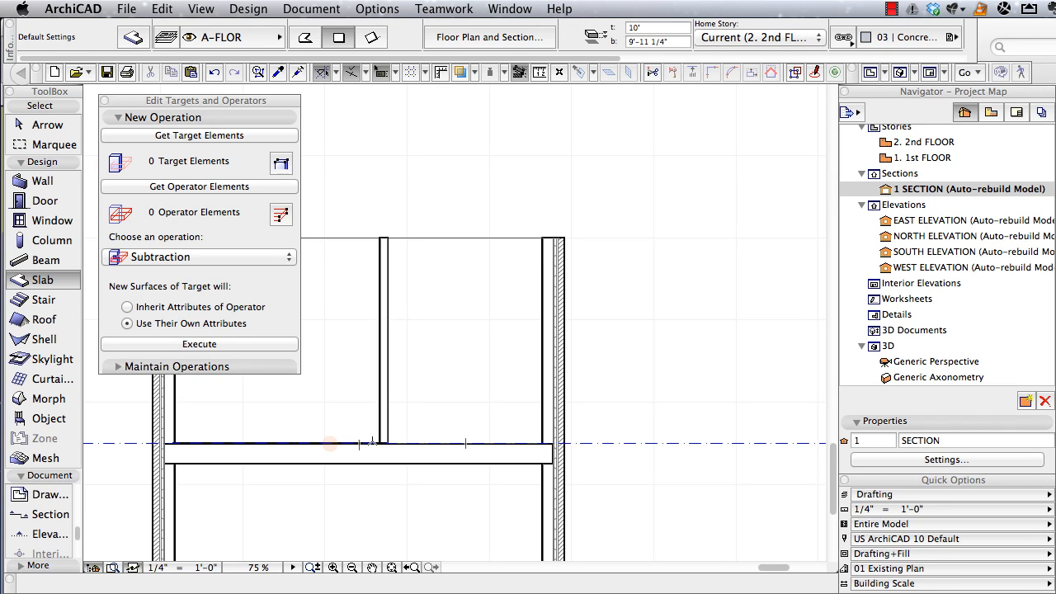
# Show the whole building in the 3D axonometry and orbit it to look down at the second-floor rooms.
pyautogui.press('F3')
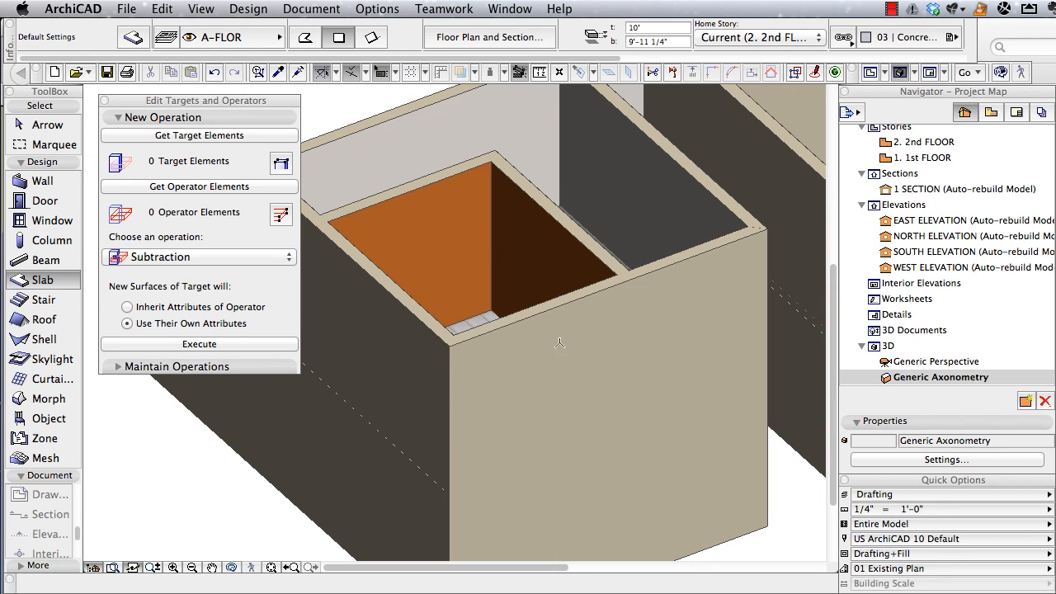
pyautogui.press('super+apostrophe')
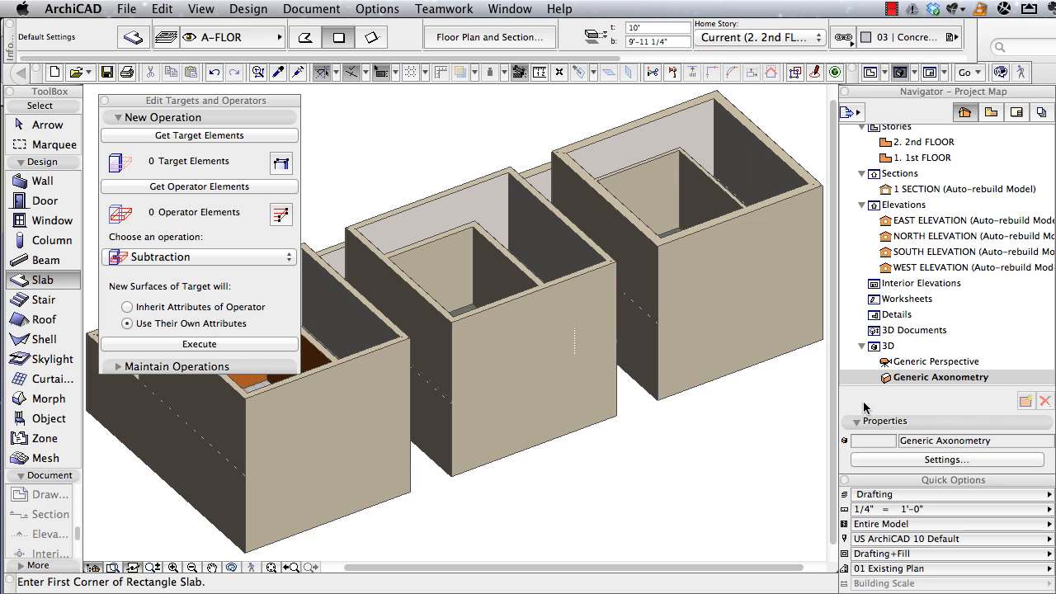
pyautogui.keyDown('shift'); pyautogui.moveTo(582, 122); pyautogui.dragTo(597, 408, button='middle'); pyautogui.keyUp('shift')
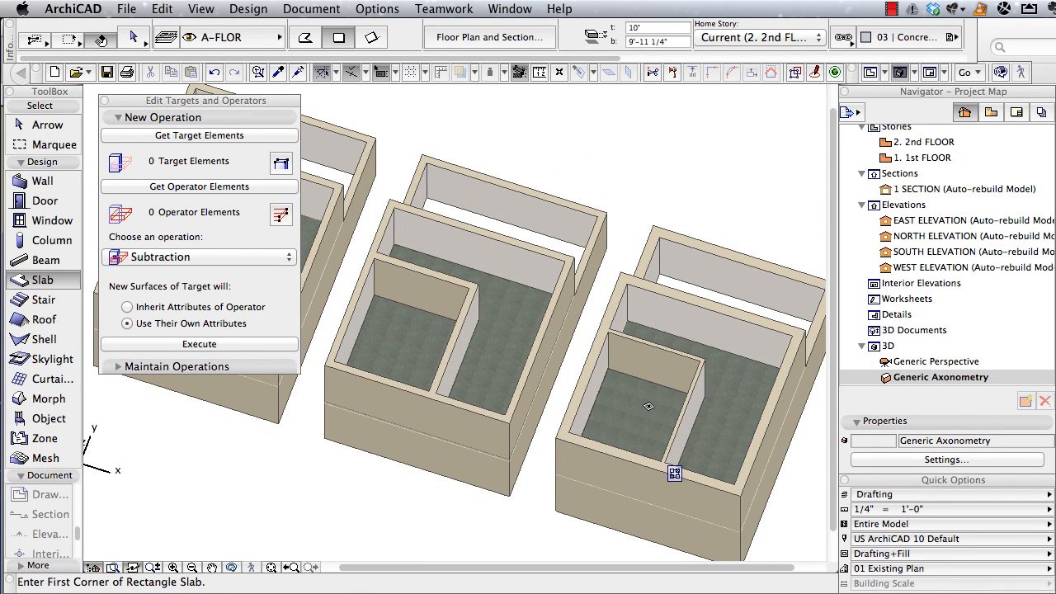
# Override the top surface of the small room's floor slab in the rightmost building with the 09 shiny white wall tile material, and deselect it.
pyautogui.keyDown('shift'); pyautogui.click(648, 419); pyautogui.keyUp('shift')
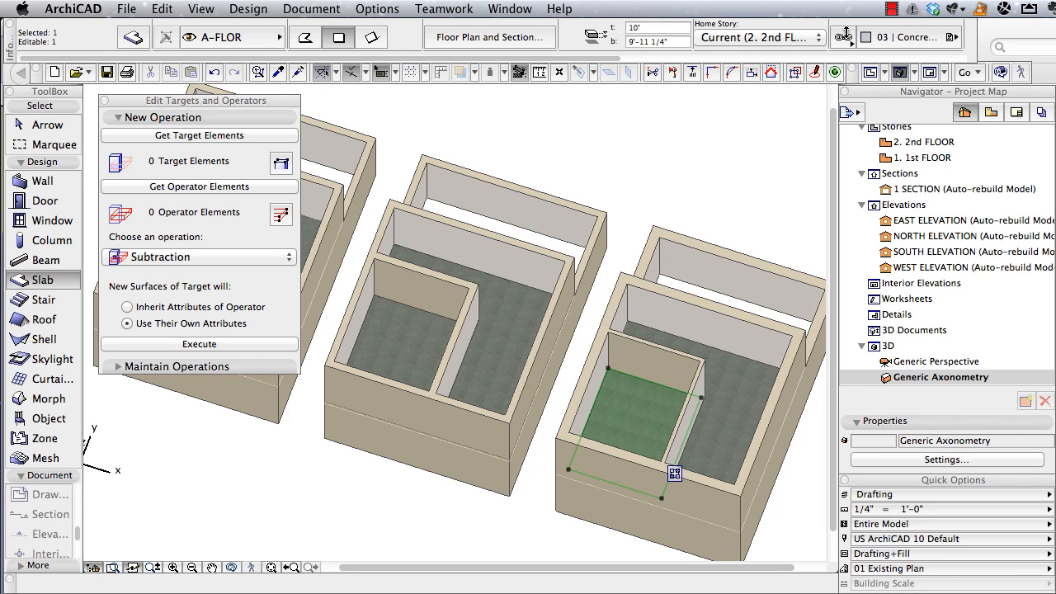
pyautogui.click(876, 37)
pyautogui.click(876, 37)
pyautogui.click(846, 37)
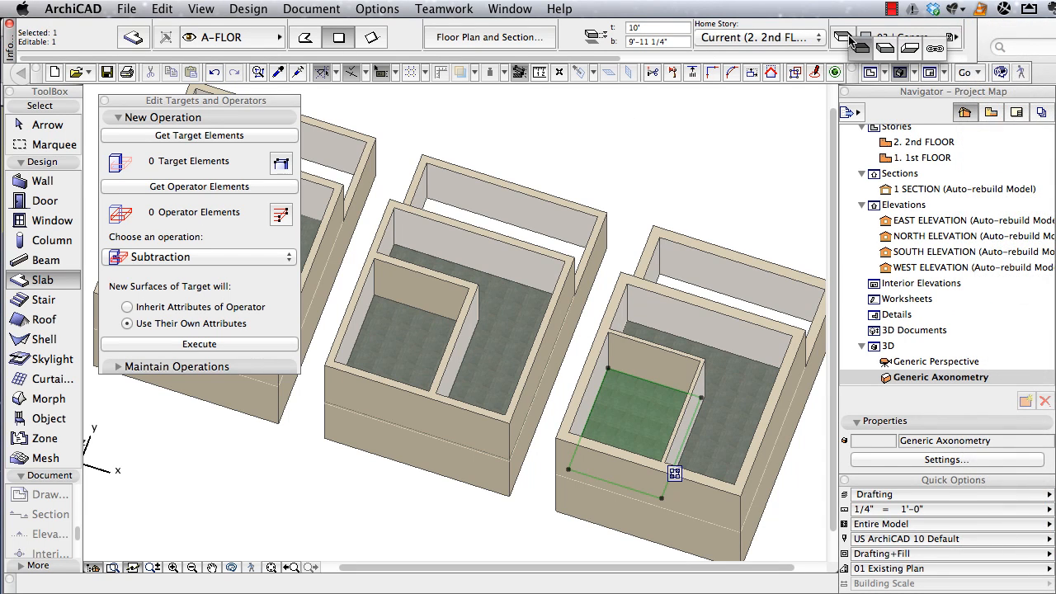
pyautogui.click(884, 41)
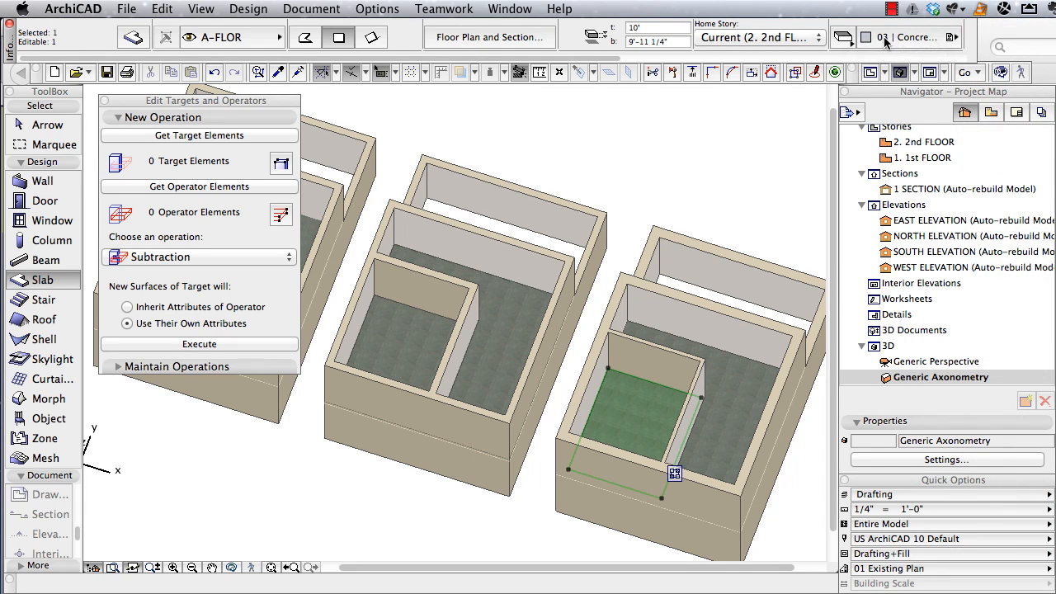
pyautogui.click(884, 37)
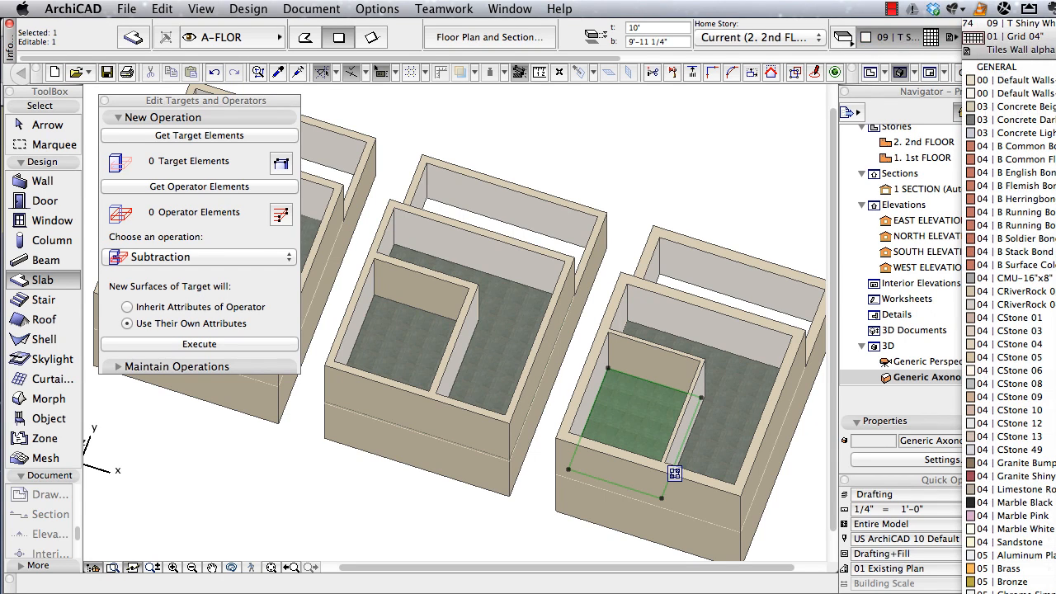
pyautogui.click(1023, 49)
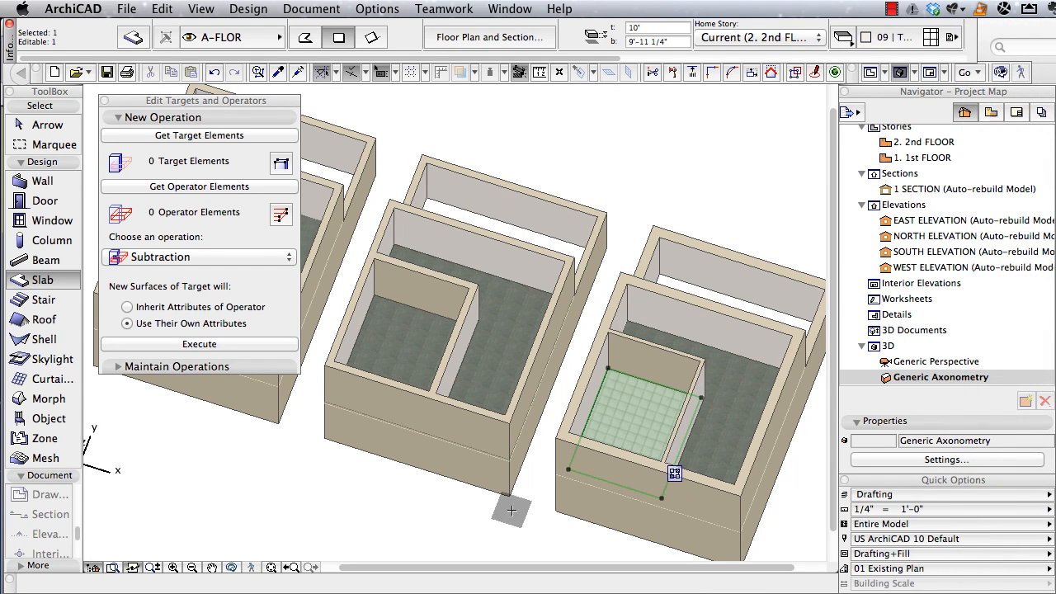
pyautogui.press('Escape')
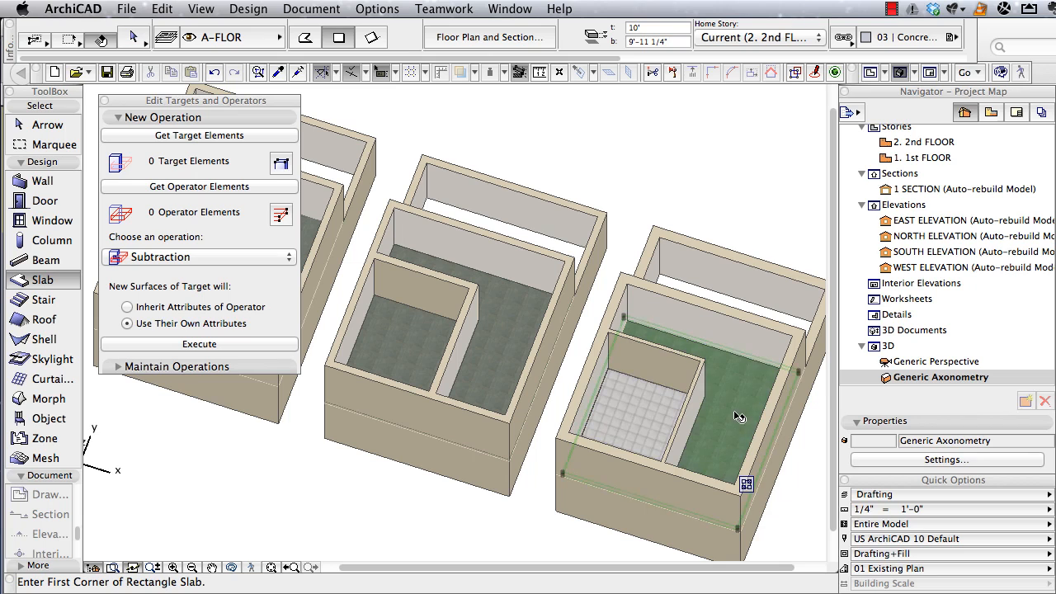
# Check the extent of the floor slab under the rightmost building's larger room by selecting it, and clear the selection.
pyautogui.click(716, 398)
pyautogui.click(751, 423)
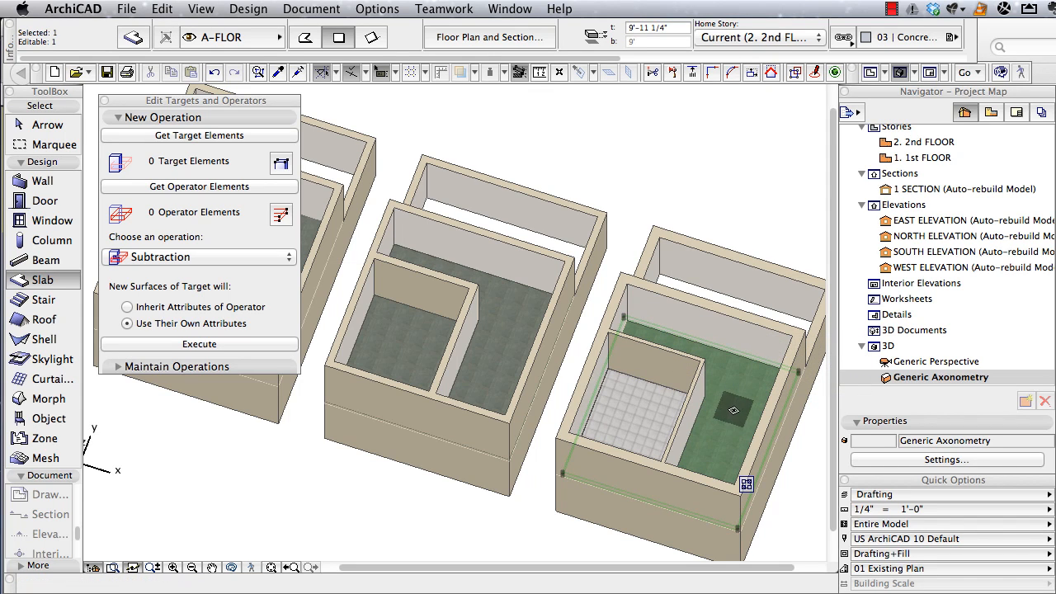
pyautogui.moveTo(736, 408); pyautogui.dragTo(686, 182)
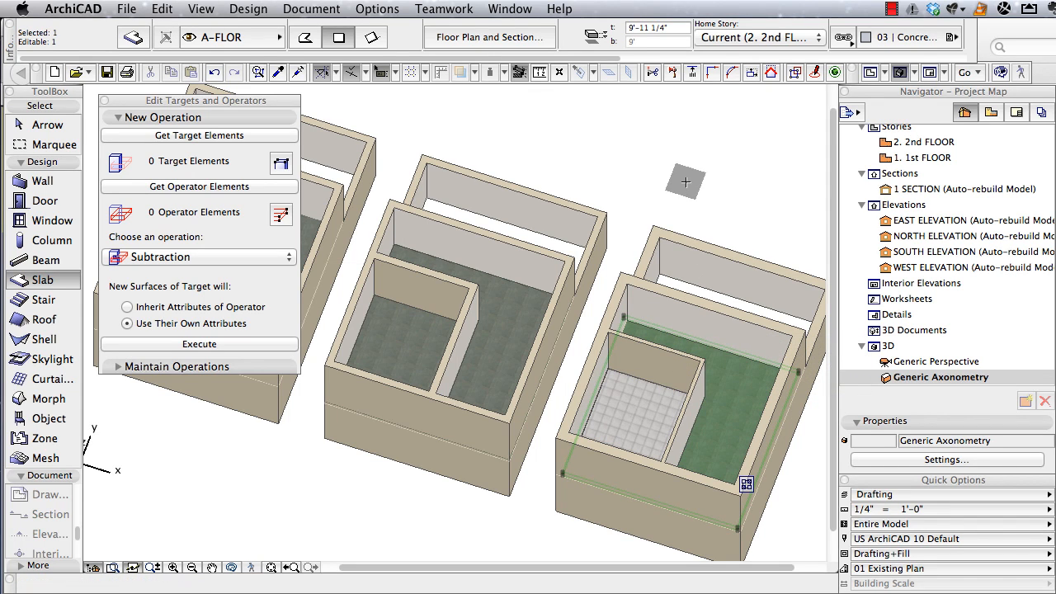
pyautogui.press('Escape')
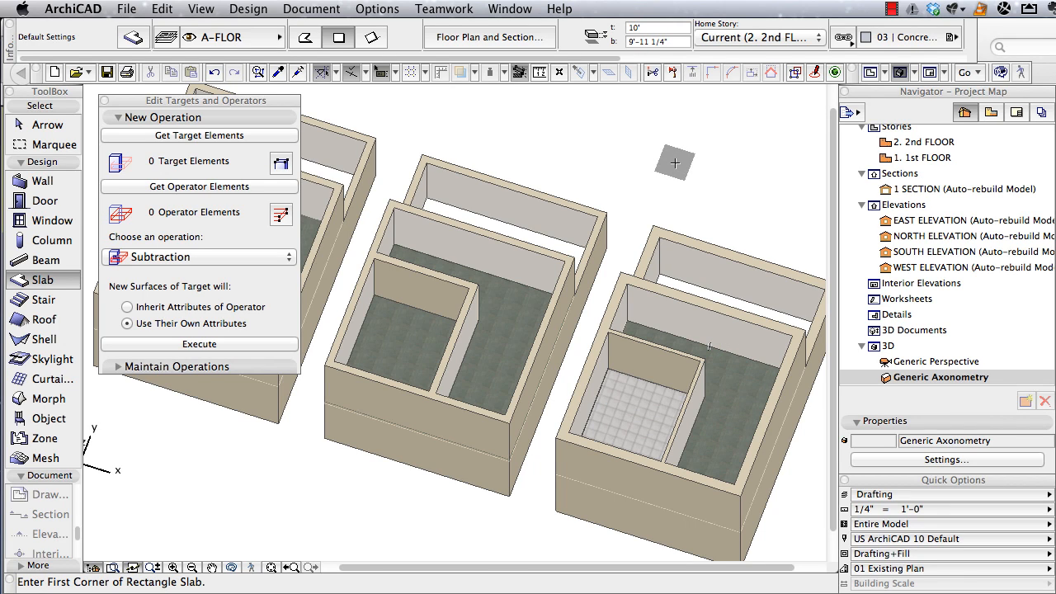
# Open the 1 SECTION view at the full two-story wall section and collapse the new solid-operation settings.
pyautogui.press('F2')
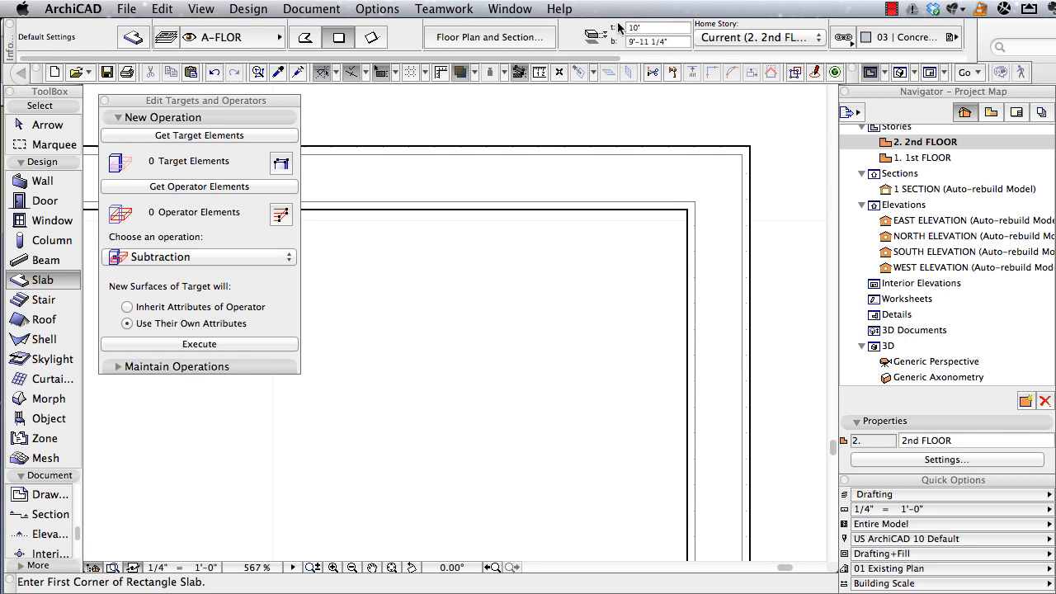
pyautogui.click(509, 9)
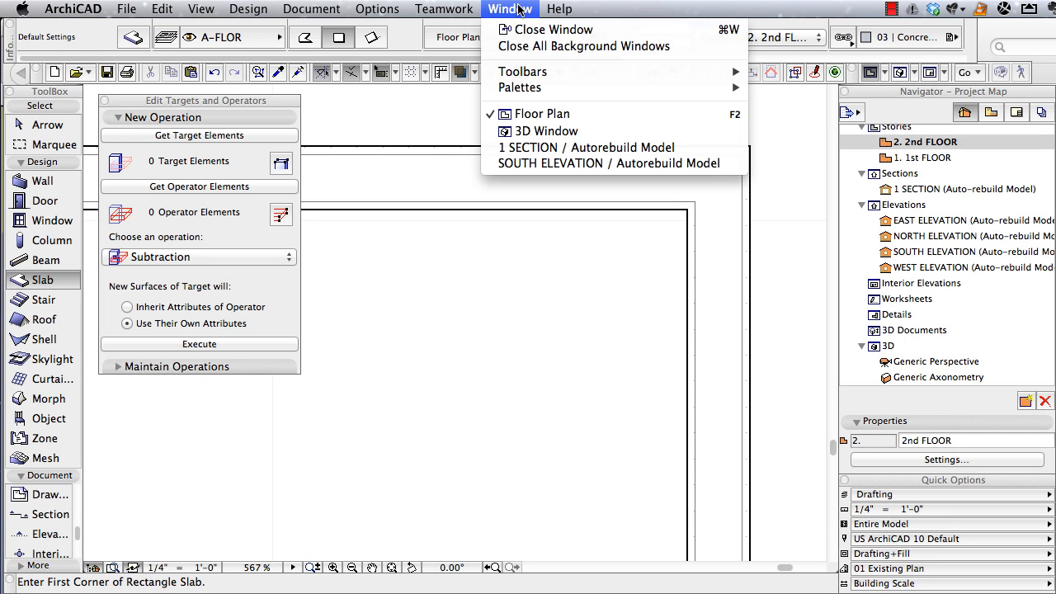
pyautogui.click(525, 146)
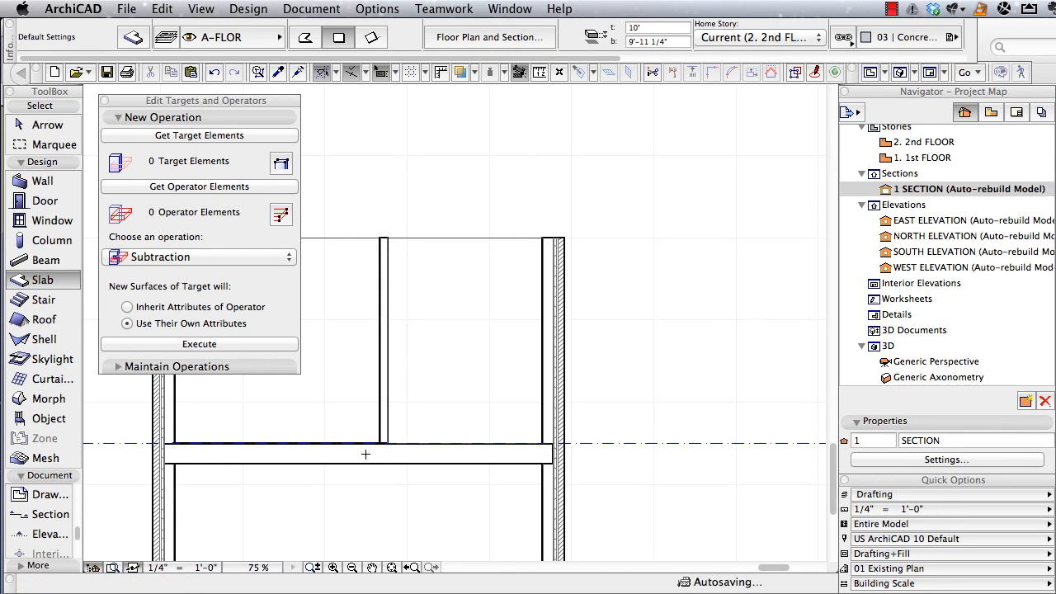
pyautogui.scroll(-5, 742, 165)
pyautogui.hscroll(-5, 743, 165)
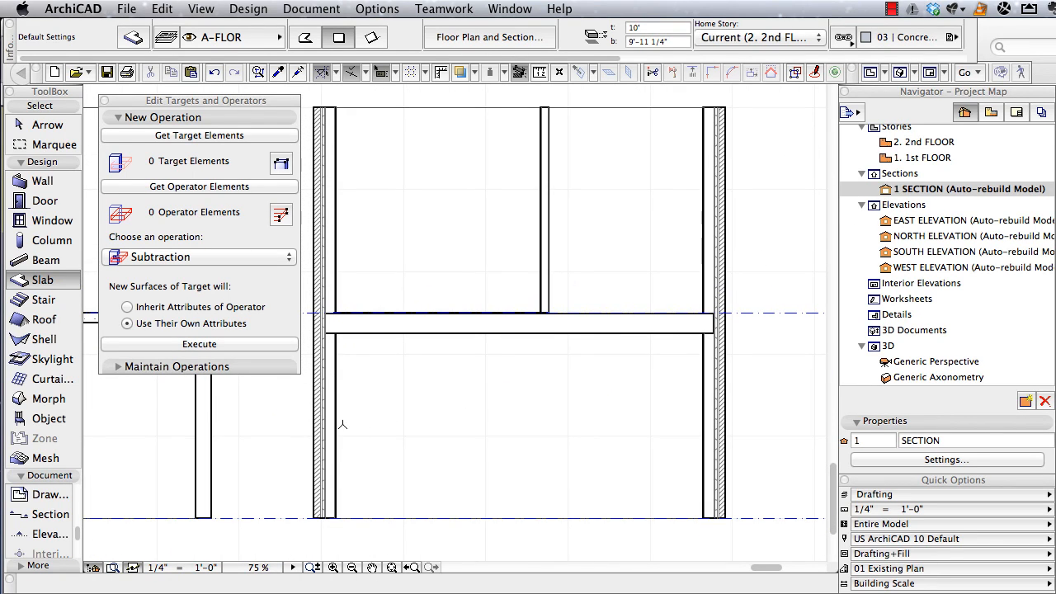
pyautogui.moveTo(295, 430); pyautogui.dragTo(338, 434, button='middle')
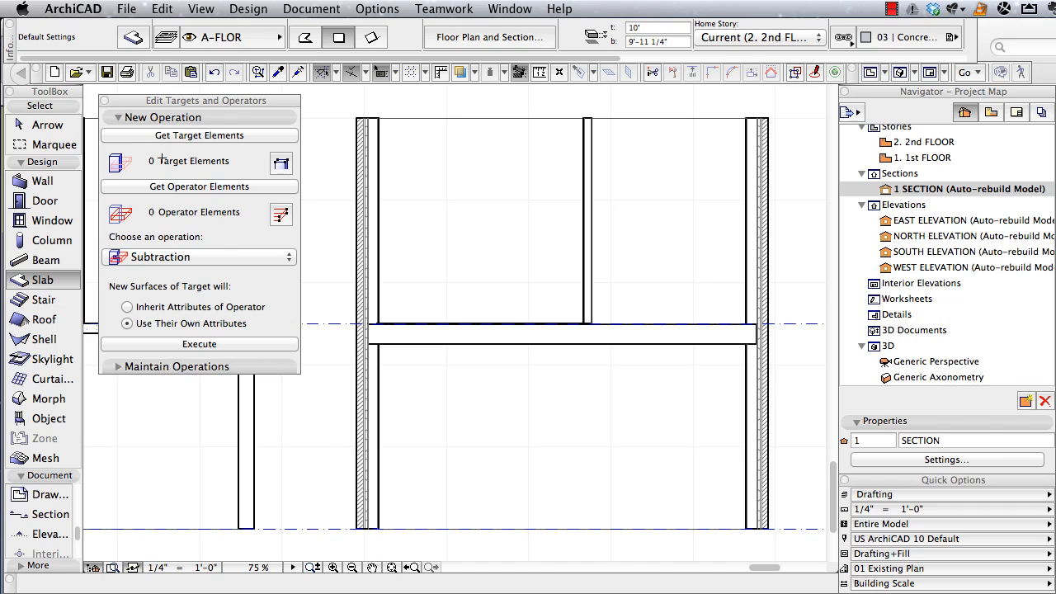
pyautogui.click(120, 117)
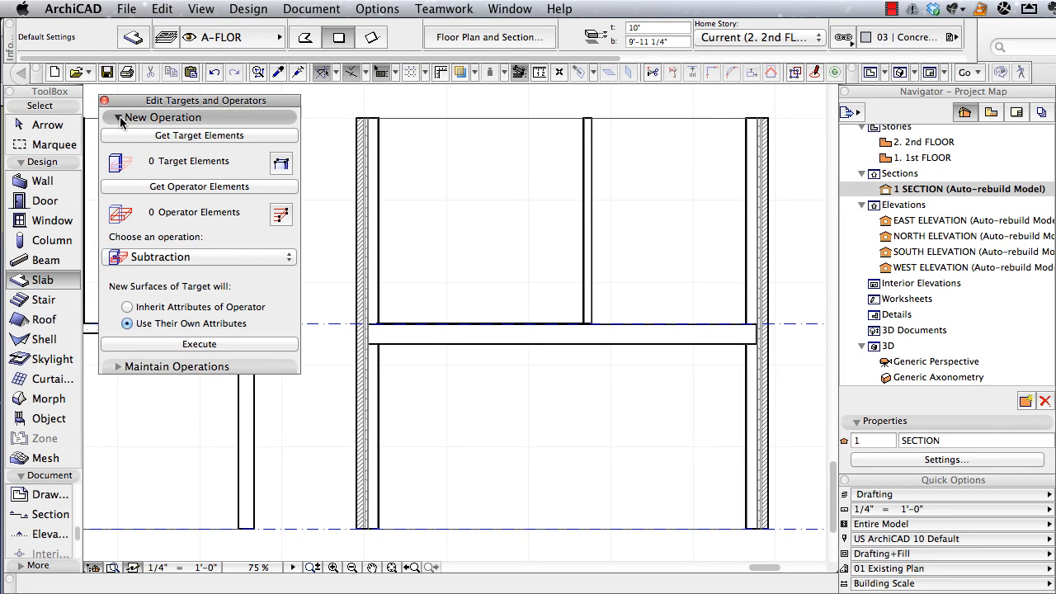
# Capture the profile of the first-story exterior wall and place the profile windows so the wall junction stays visible.
pyautogui.scroll(3, 365, 394)
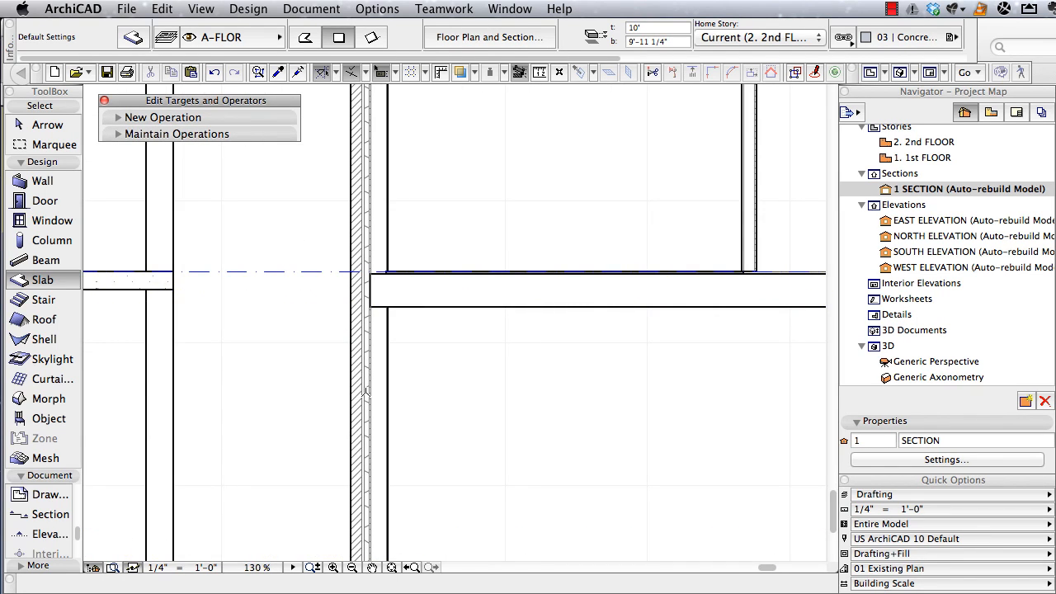
pyautogui.click(350, 427)
pyautogui.click(353, 390)
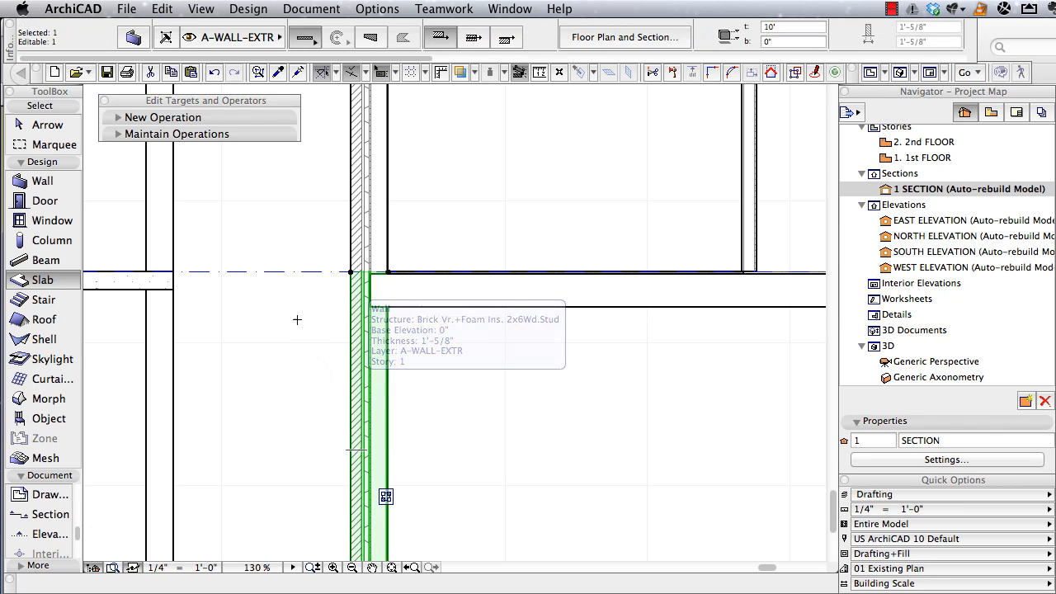
pyautogui.rightClick(281, 299)
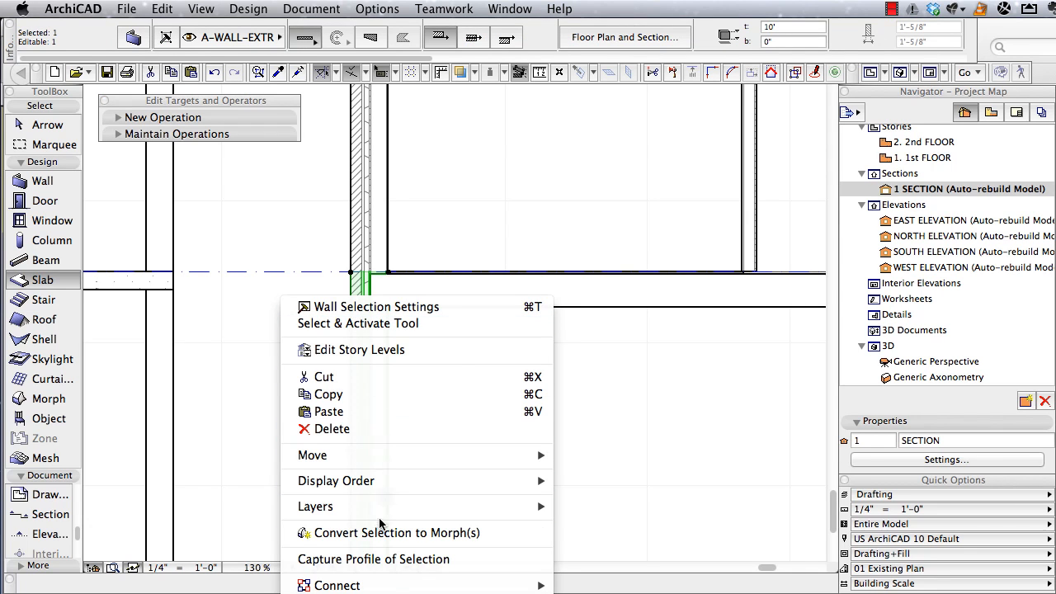
pyautogui.click(406, 560)
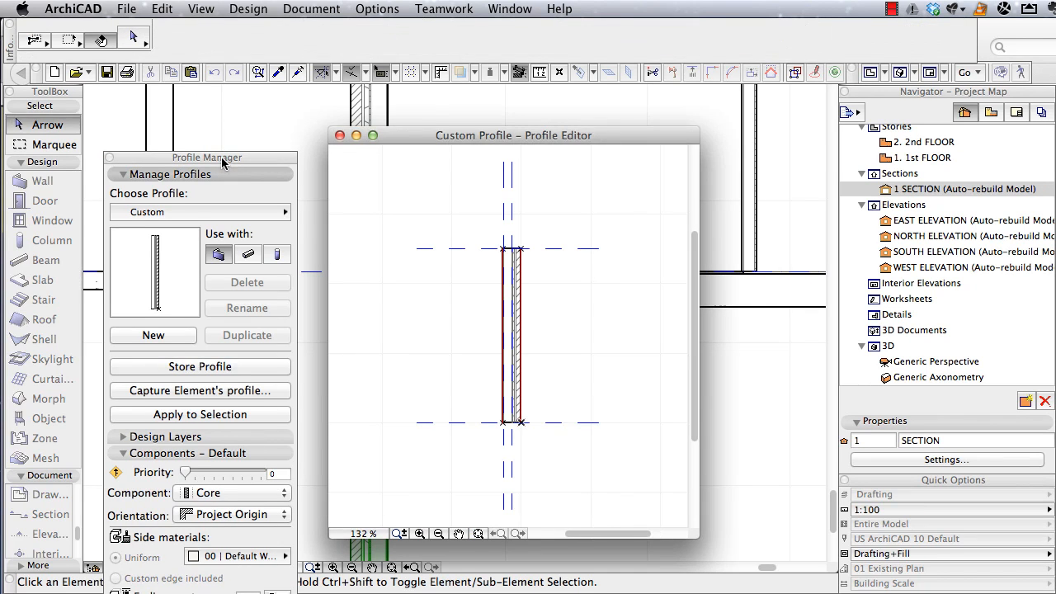
pyautogui.moveTo(223, 155); pyautogui.dragTo(213, 87)
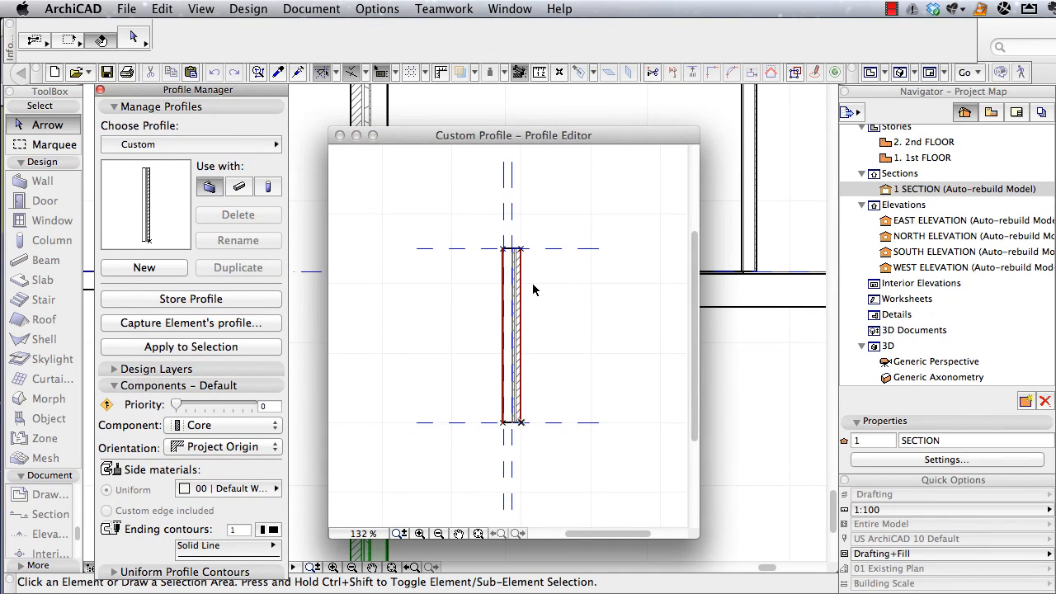
pyautogui.scroll(5, 533, 289)
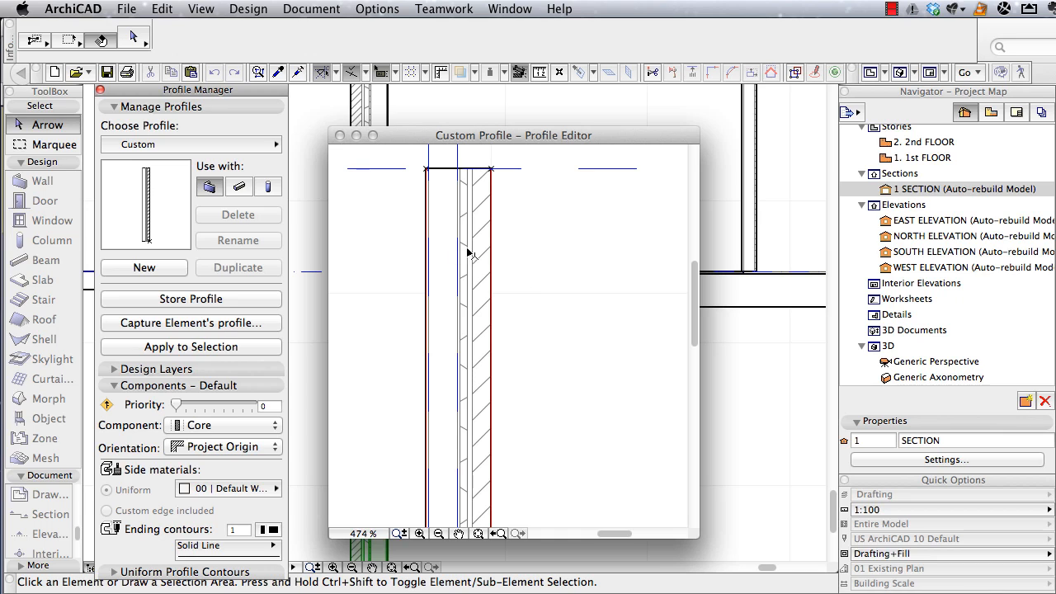
pyautogui.moveTo(550, 255); pyautogui.dragTo(610, 300, button='middle')
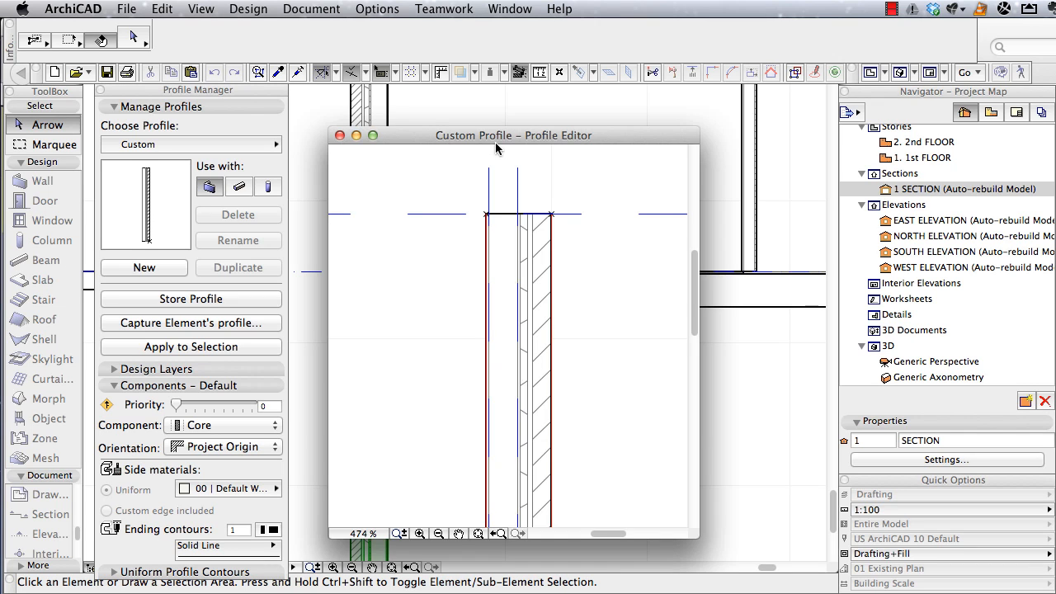
pyautogui.moveTo(496, 143); pyautogui.dragTo(638, 142)
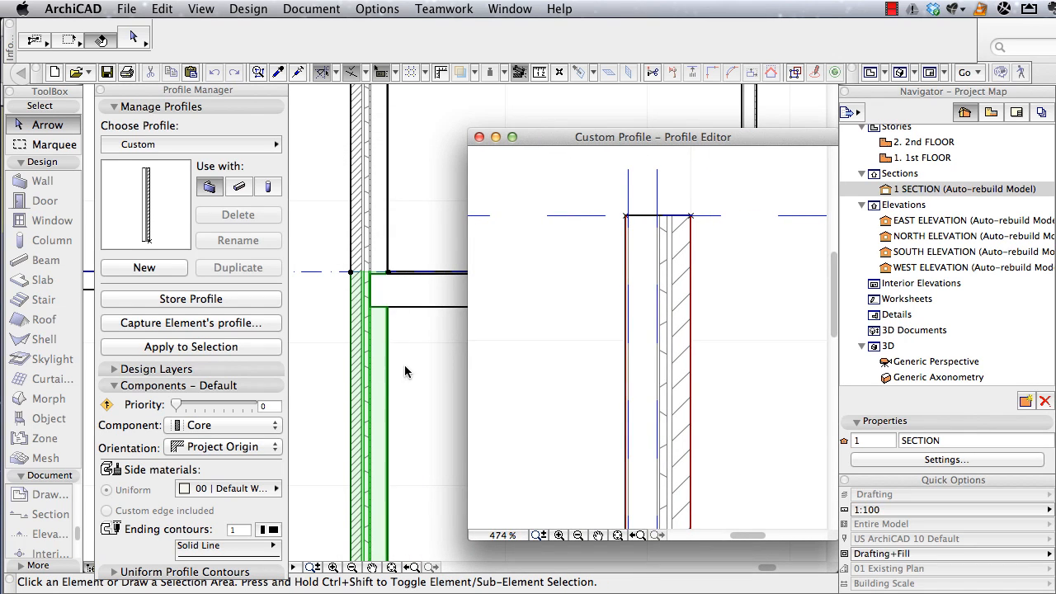
# Offset the top edge of the 2x Wood Frame core down by 12" in the custom profile.
pyautogui.scroll(5, 636, 264)
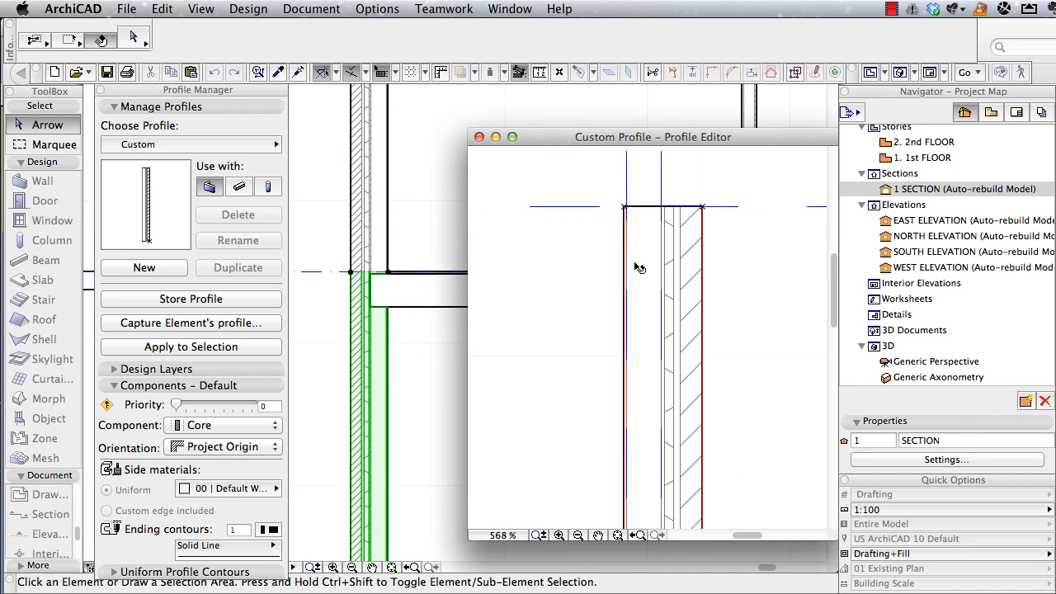
pyautogui.scroll(5, 656, 402)
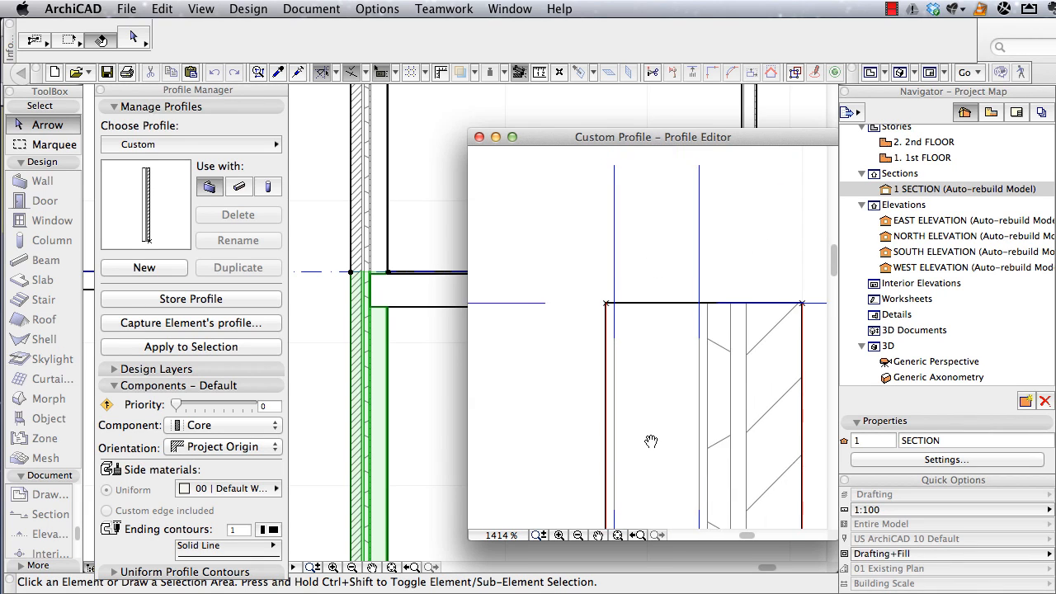
pyautogui.click(667, 360)
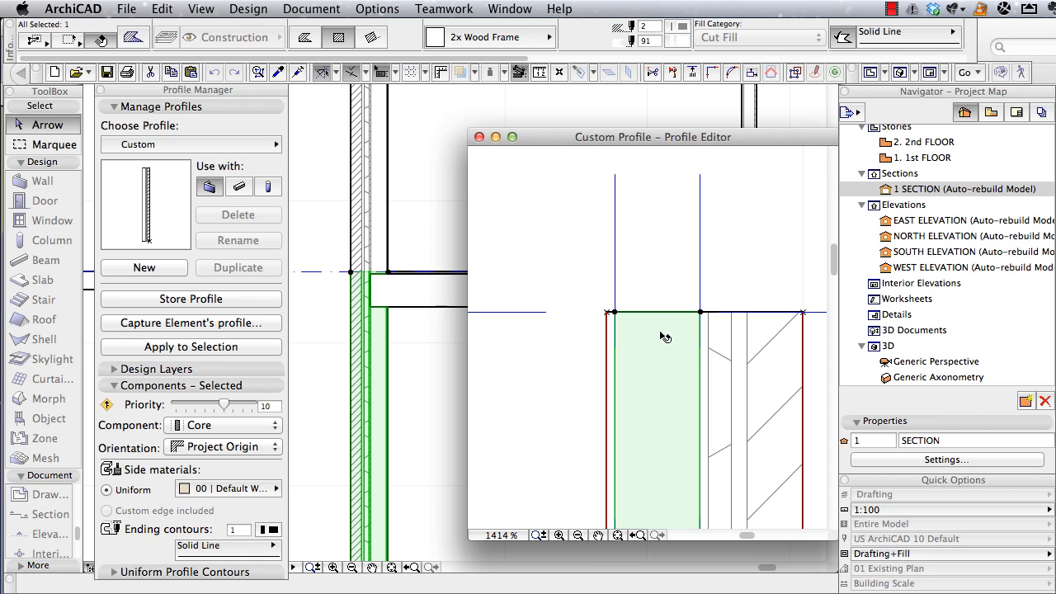
pyautogui.click(679, 313)
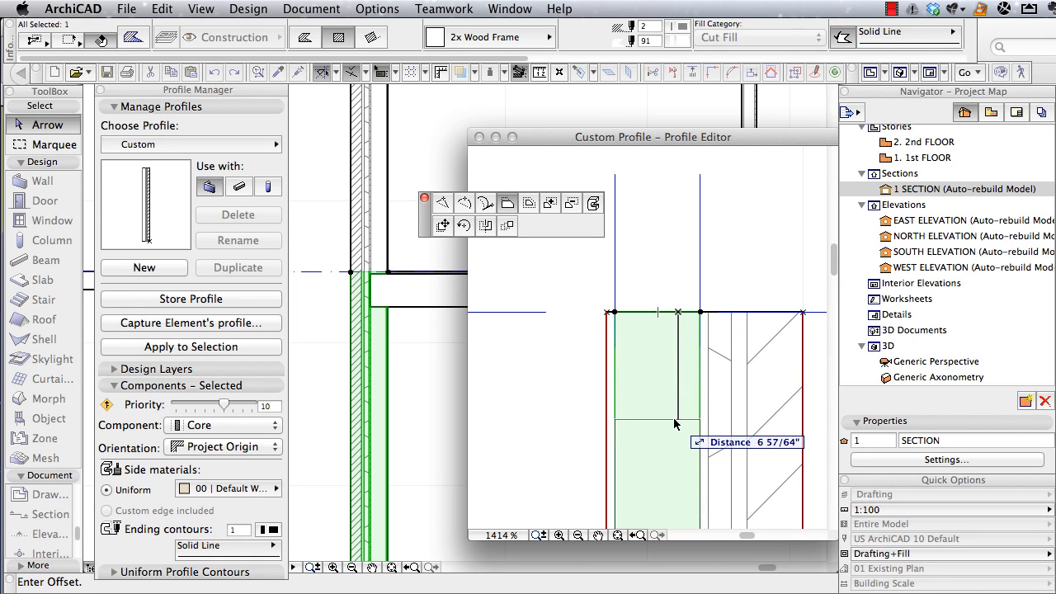
pyautogui.write('12')
pyautogui.press('Return')
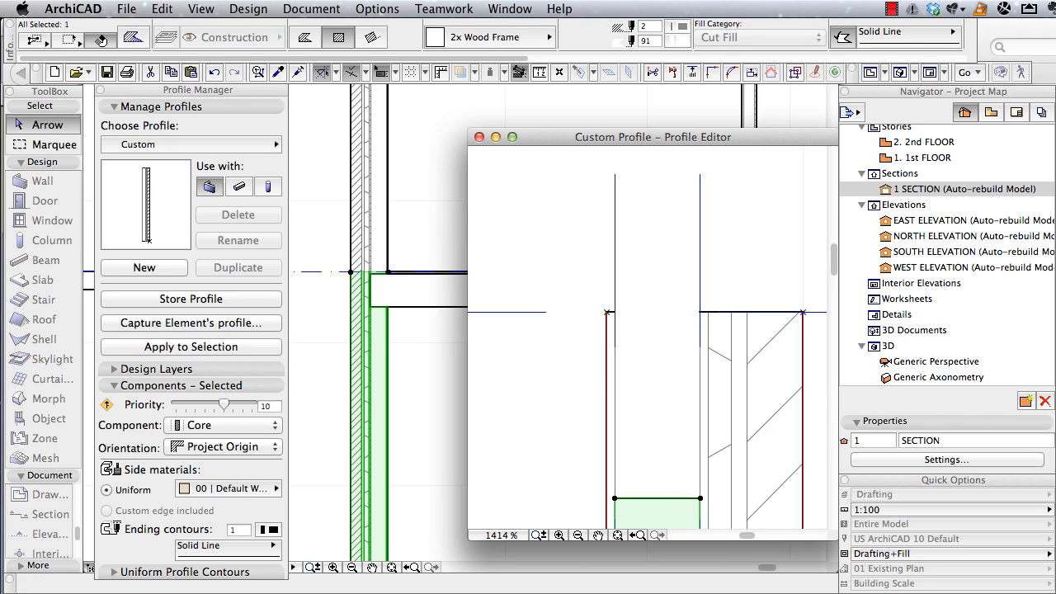
# Lower the top edge of the gypsum board finish to the top of the wood frame core, and deselect it.
pyautogui.scroll(8, 600, 306)
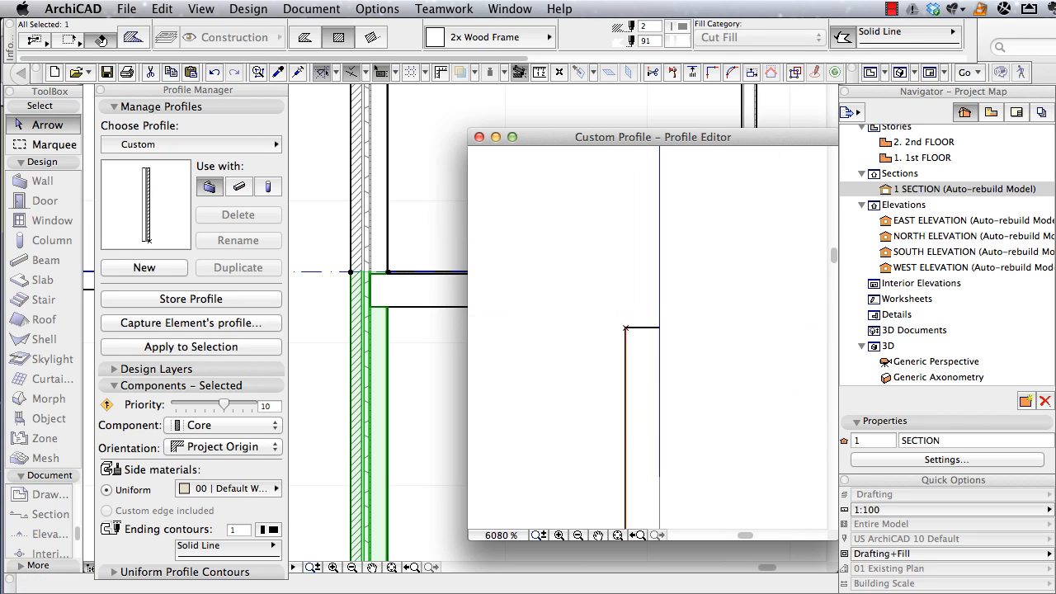
pyautogui.click(626, 328)
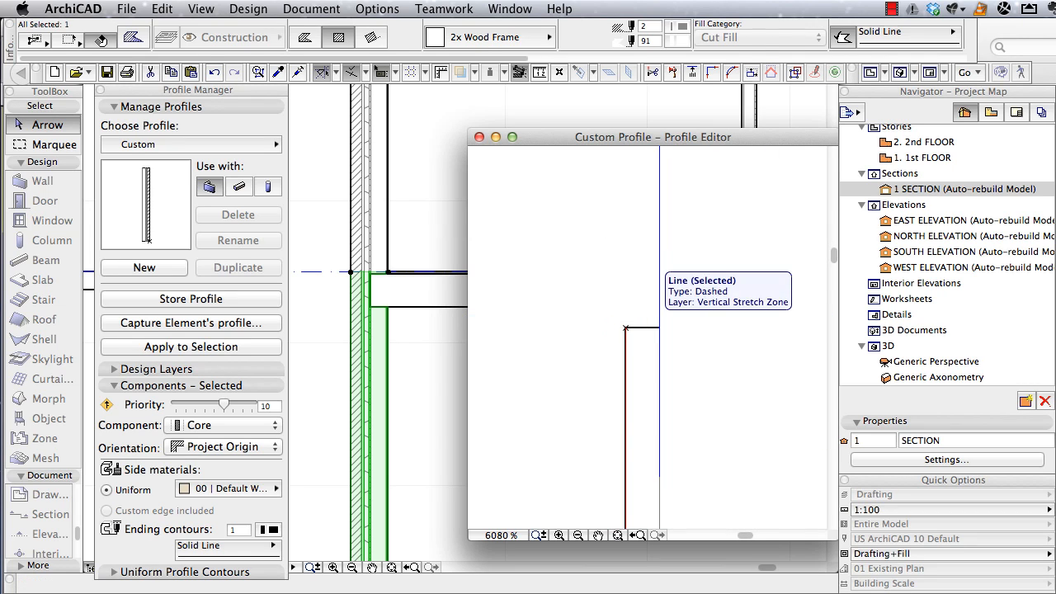
pyautogui.click(639, 328)
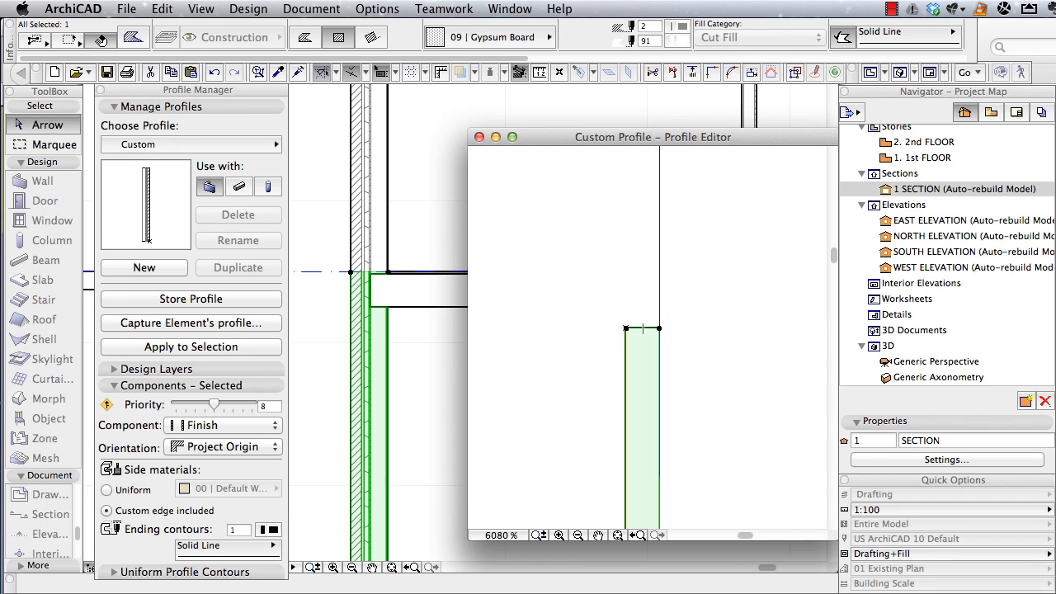
pyautogui.click(643, 328)
pyautogui.scroll(-3, 694, 469)
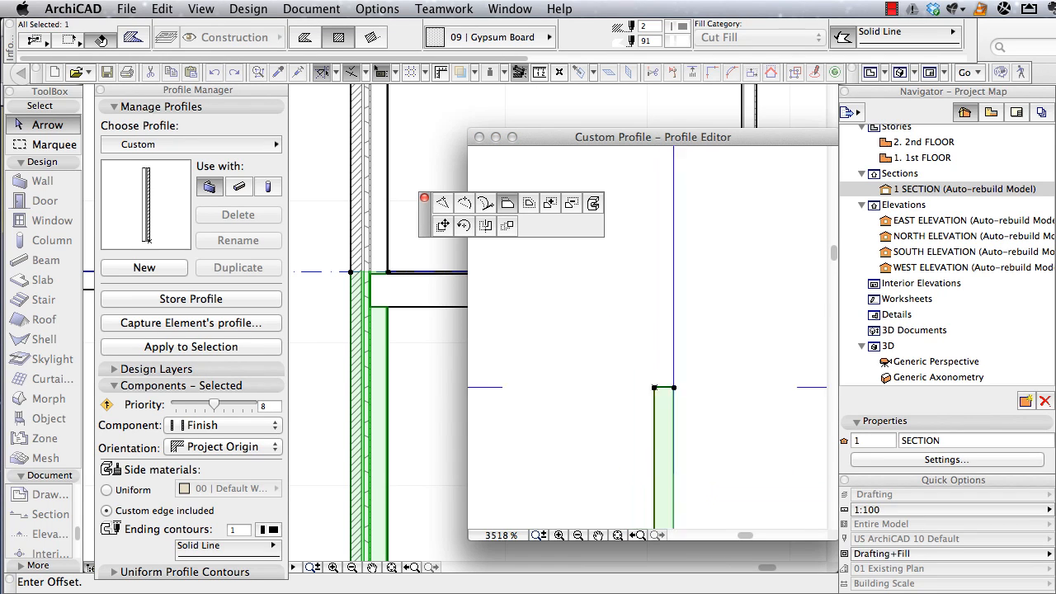
pyautogui.scroll(-2, 731, 214)
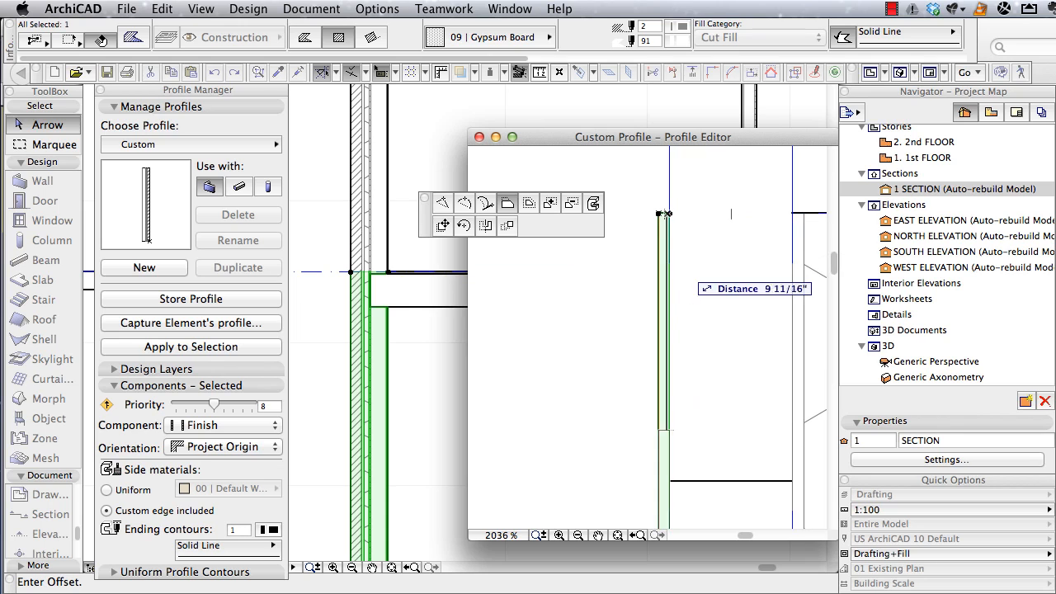
pyautogui.click(726, 481)
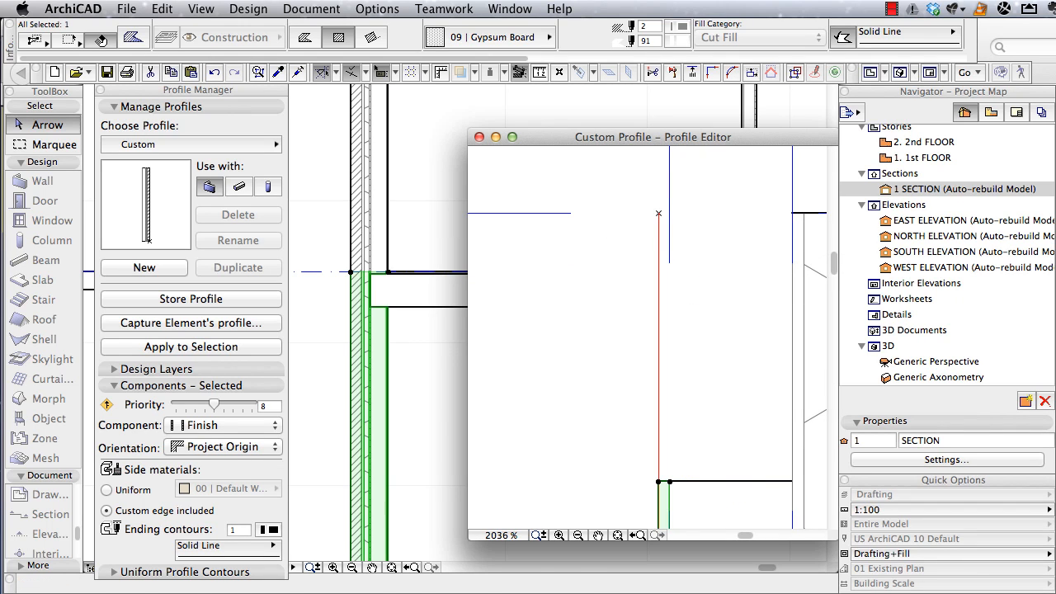
pyautogui.press('Escape')
pyautogui.scroll(-5, 695, 378)
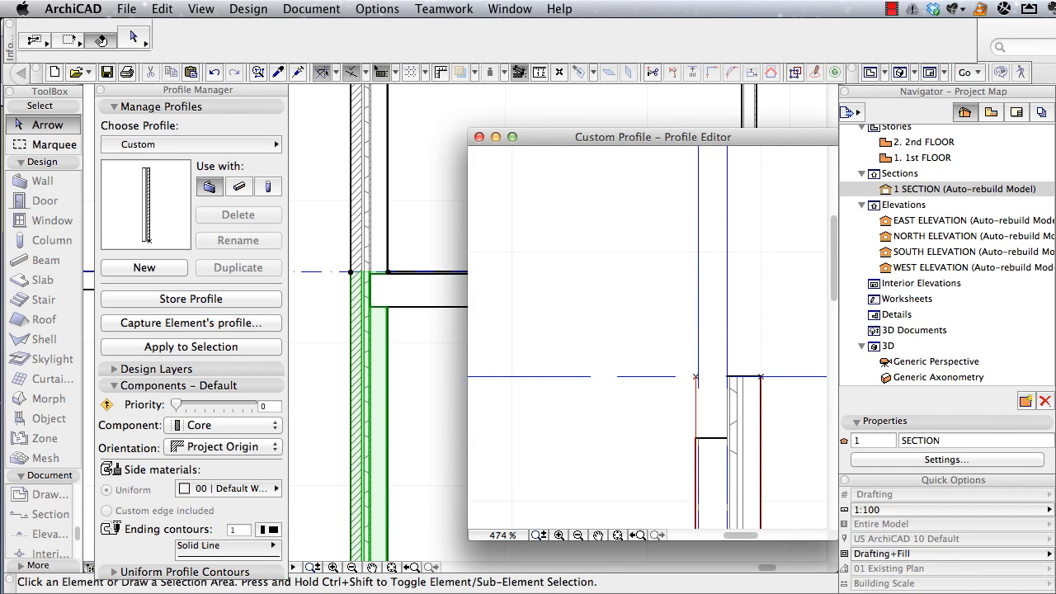
# Store the notched first-story exterior wall profile under the name "Wall Type 1".
pyautogui.click(689, 422)
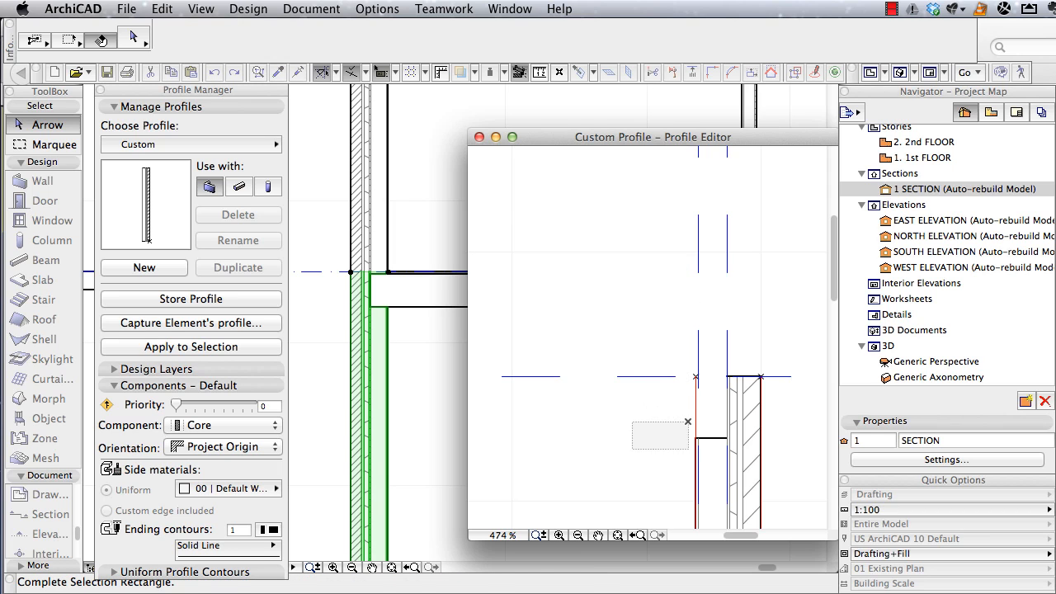
pyautogui.click(632, 450)
pyautogui.scroll(-5, 633, 450)
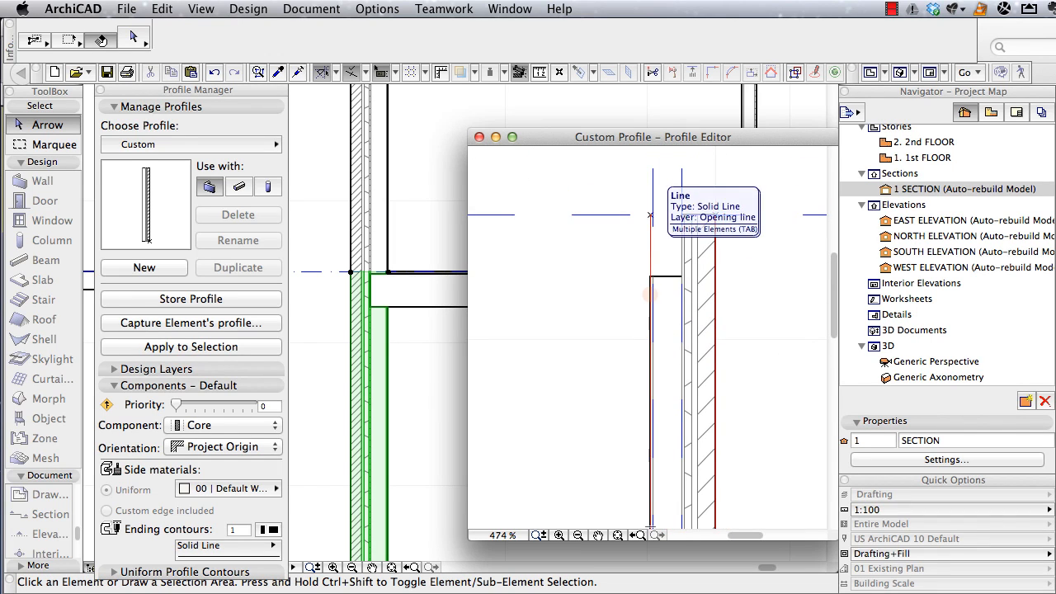
pyautogui.click(191, 299)
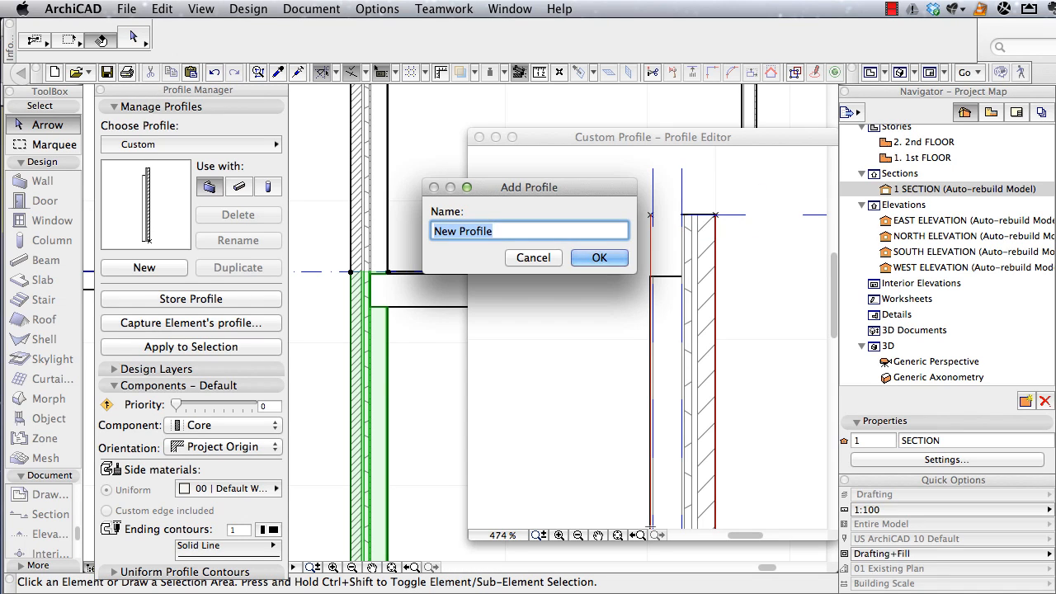
pyautogui.write('Wall Typoe')
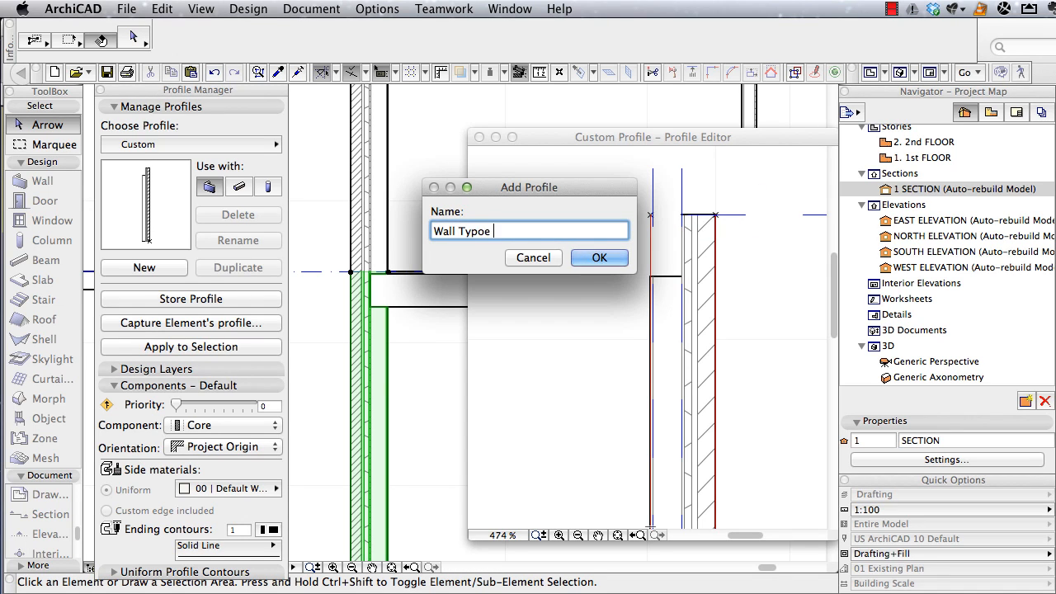
pyautogui.press('BackSpace')
pyautogui.write('e 1')
pyautogui.press('Return')
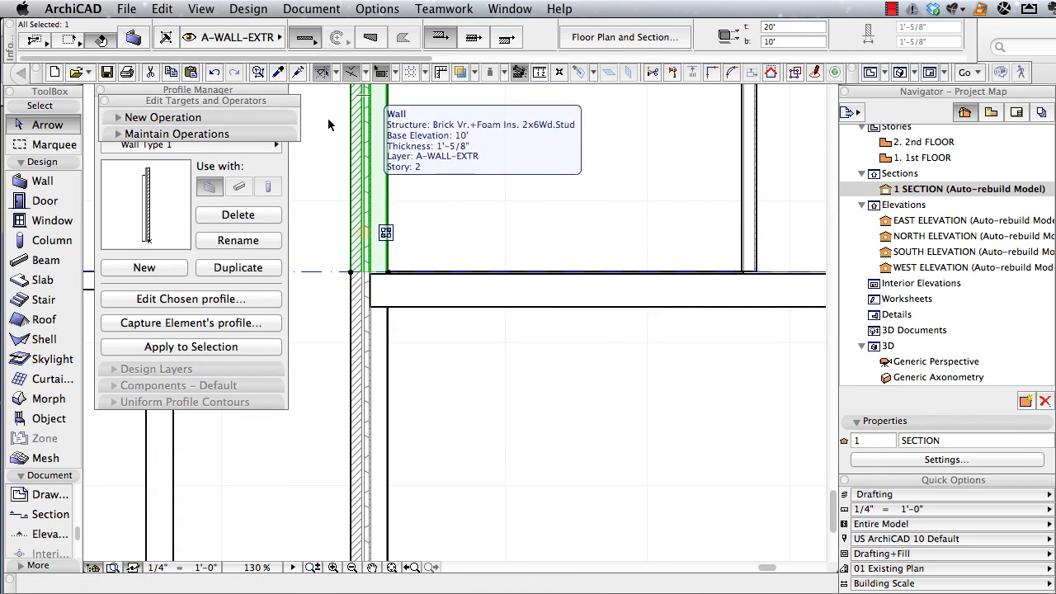
# Capture the profile of the second-story exterior wall and move the profile editor clear of the side panels.
pyautogui.rightClick(369, 105)
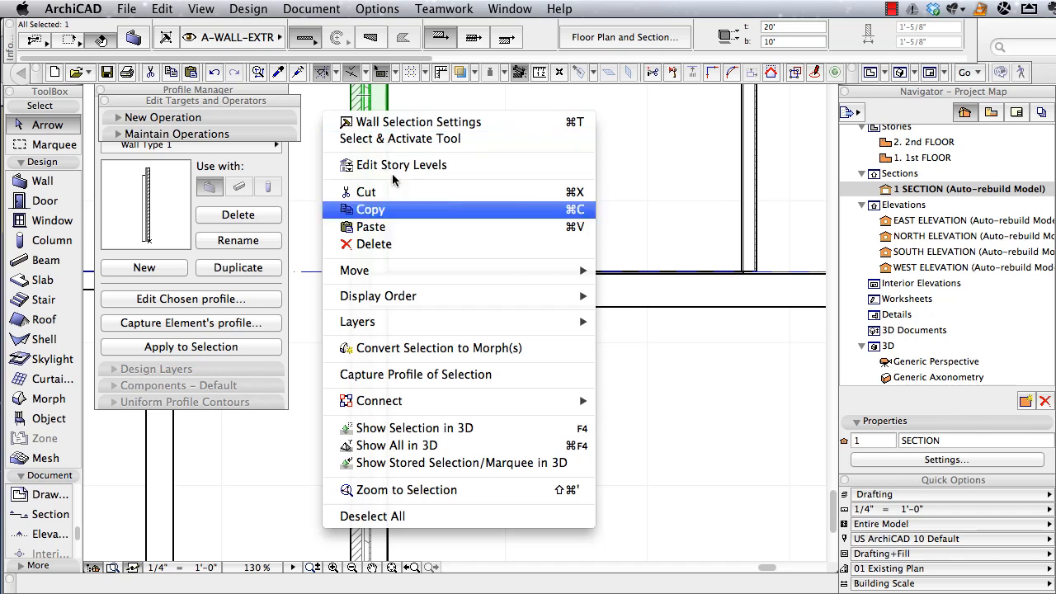
pyautogui.click(438, 374)
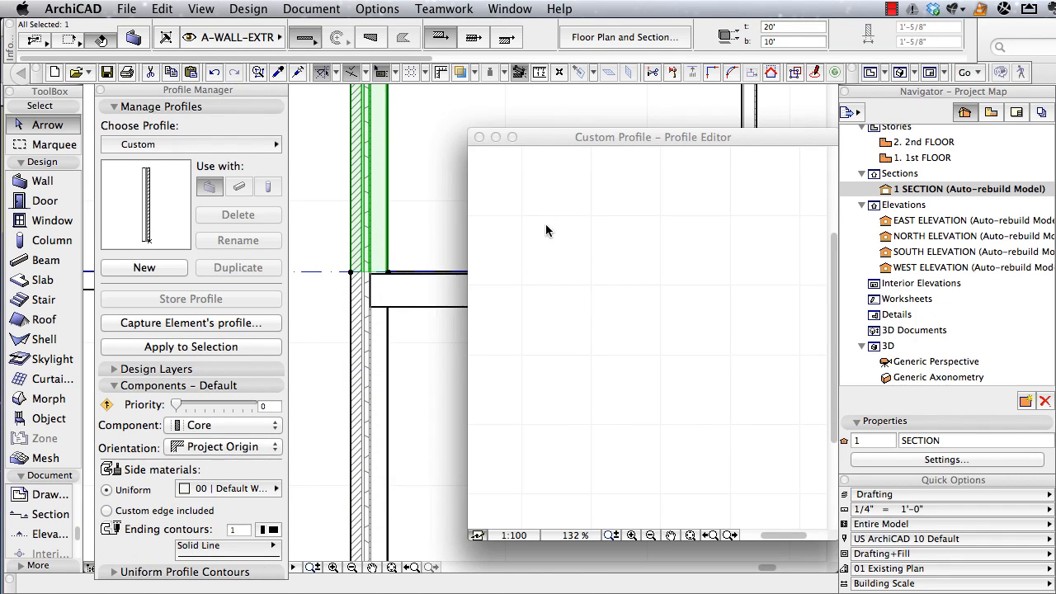
pyautogui.moveTo(476, 126); pyautogui.dragTo(464, 123)
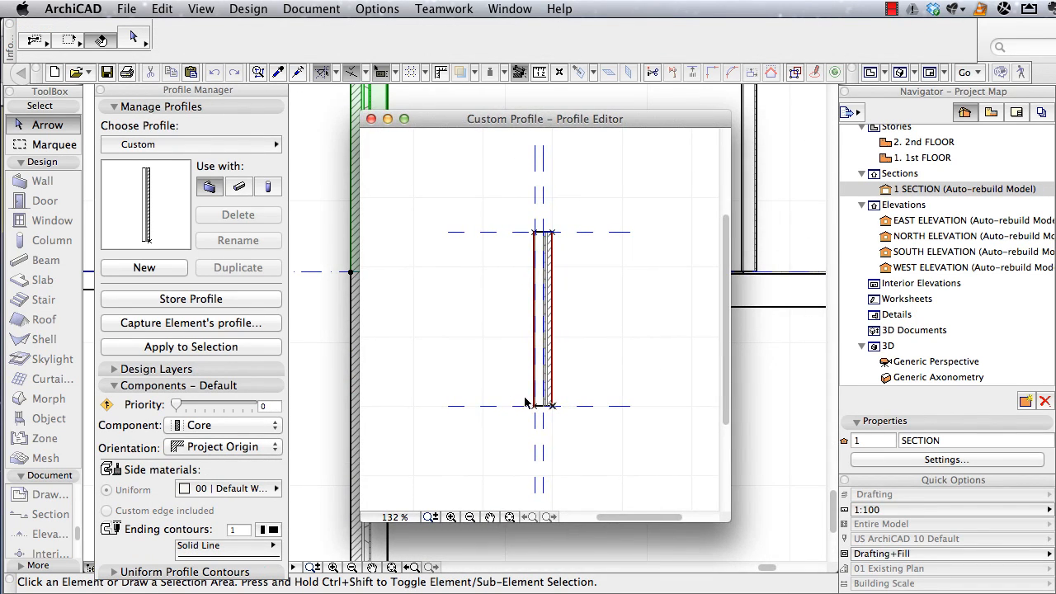
# Offset the bottom edge of the 2x Wood Frame core down by 3/4" in the captured exterior wall profile, and deselect it.
pyautogui.scroll(5, 540, 413)
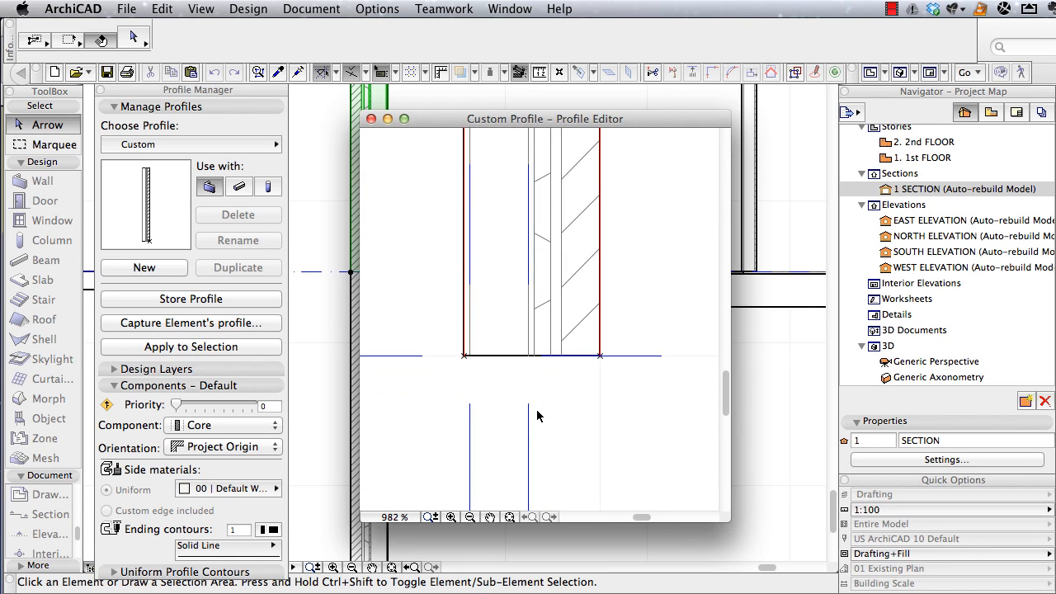
pyautogui.click(512, 322)
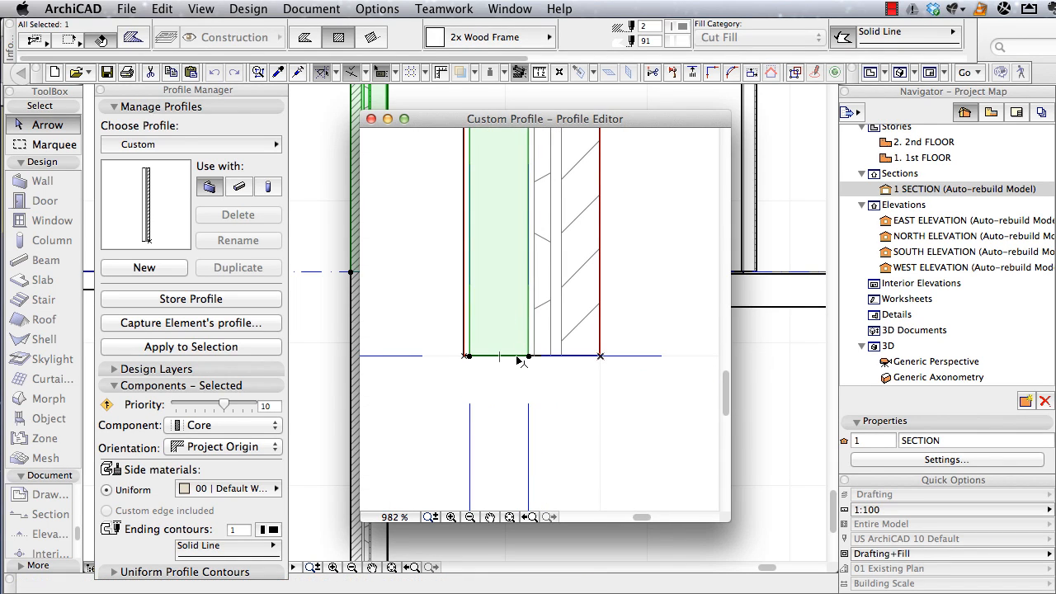
pyautogui.click(517, 356)
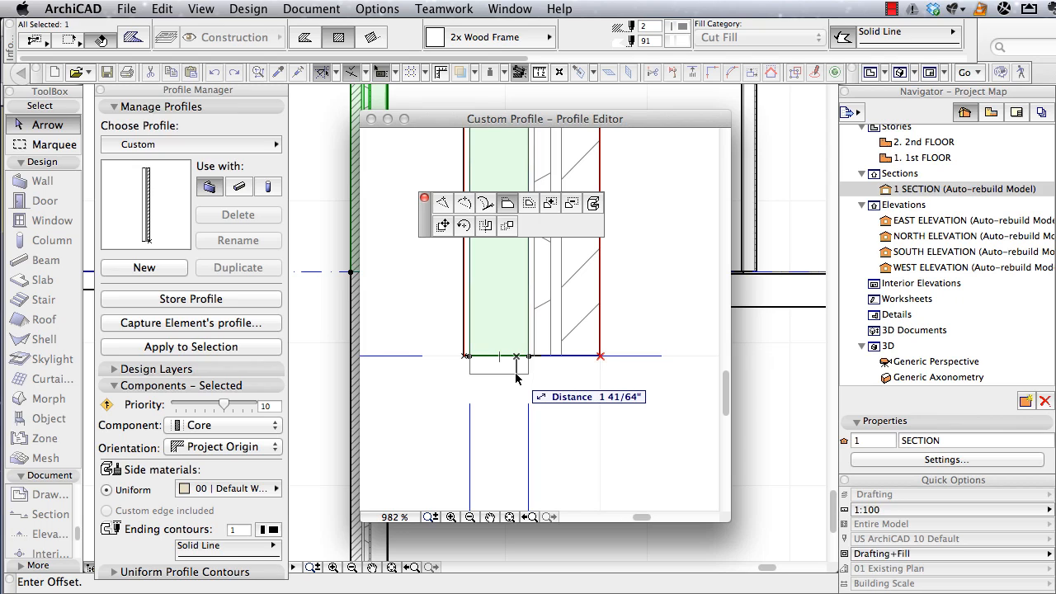
pyautogui.write('3/4')
pyautogui.press('Return')
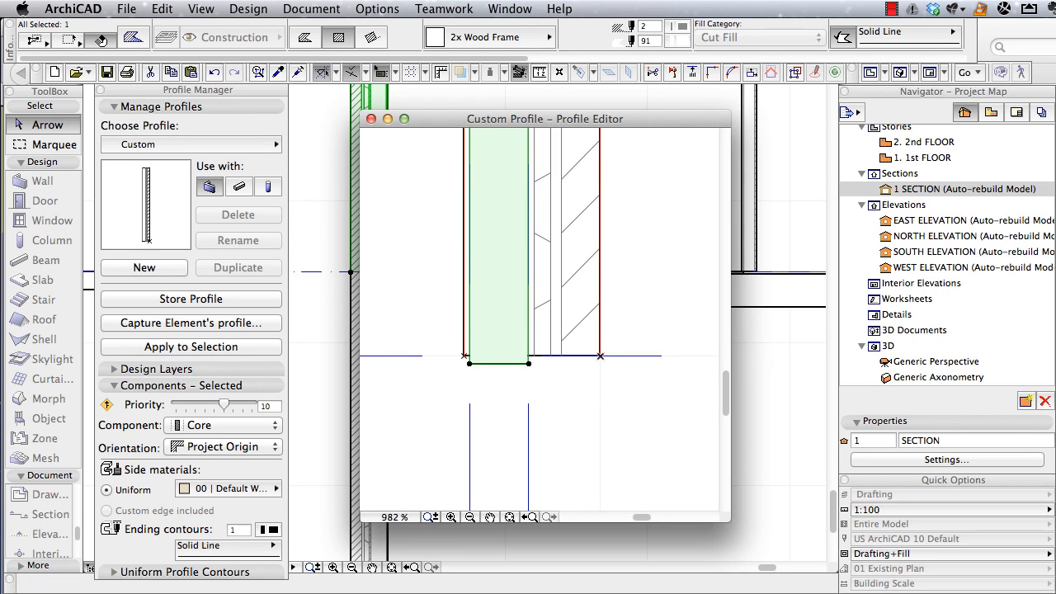
pyautogui.press('Escape')
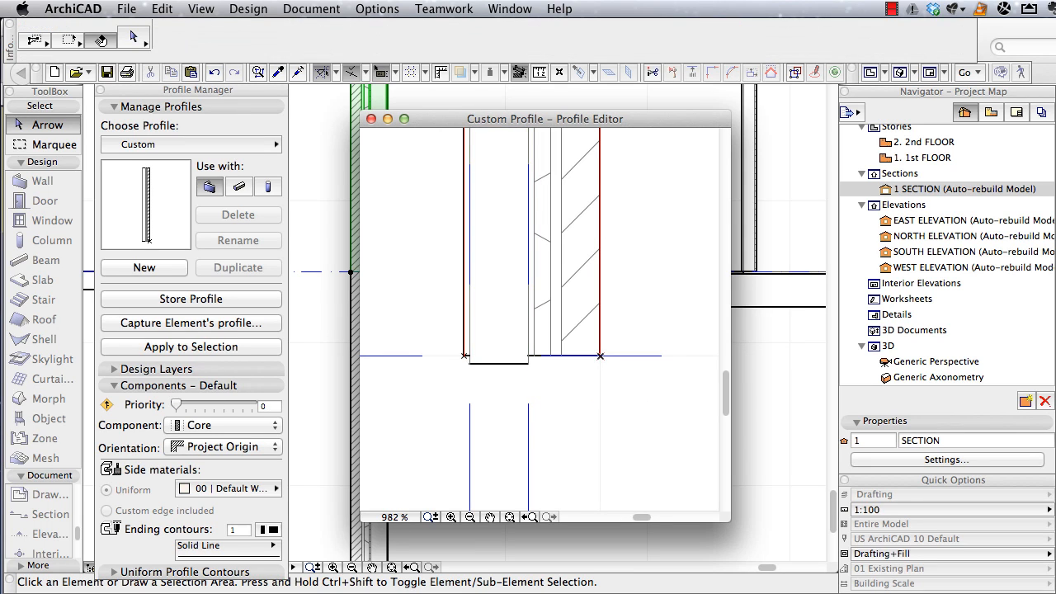
# Store the second-story exterior wall profile as "Wall Type 2" and return to the section.
pyautogui.click(144, 268)
pyautogui.write('W')
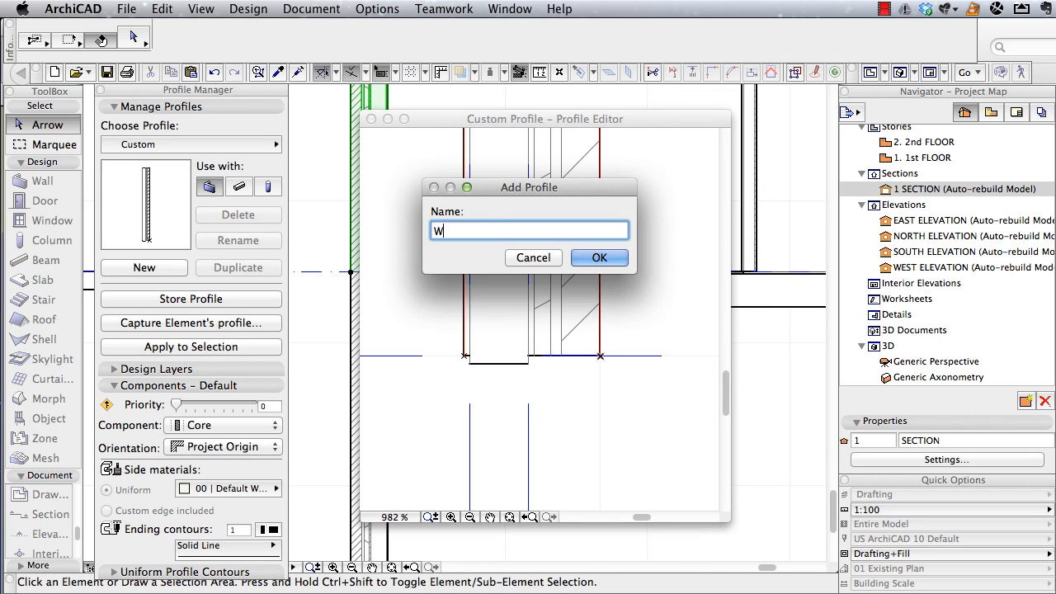
pyautogui.write('all Type 2')
pyautogui.press('Return')
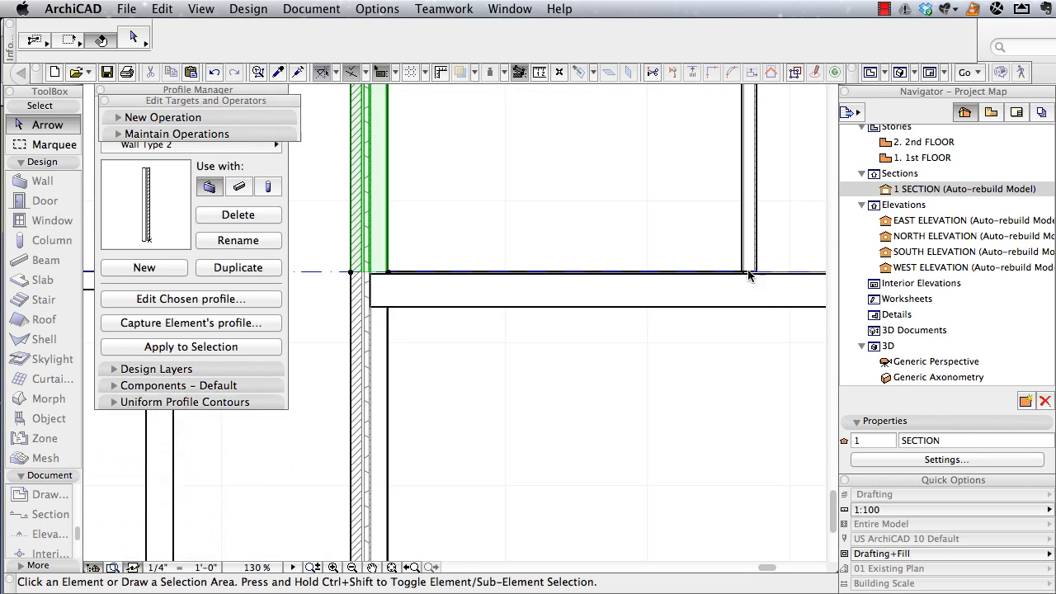
# Select the second-story interior wall in the section and capture its profile.
pyautogui.click(749, 239)
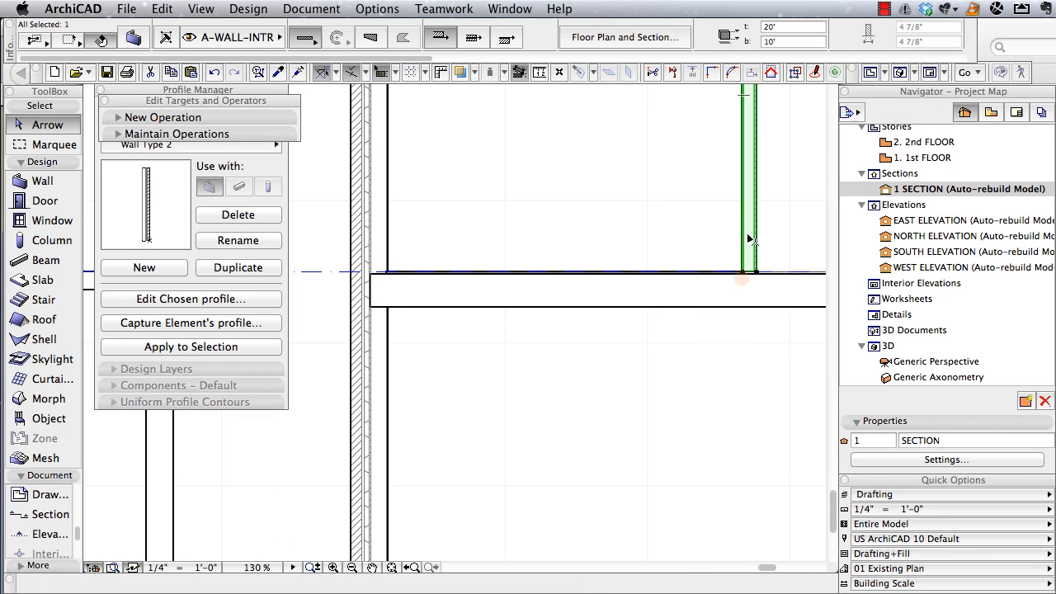
pyautogui.click(748, 239)
pyautogui.press('Escape')
pyautogui.rightClick(659, 142)
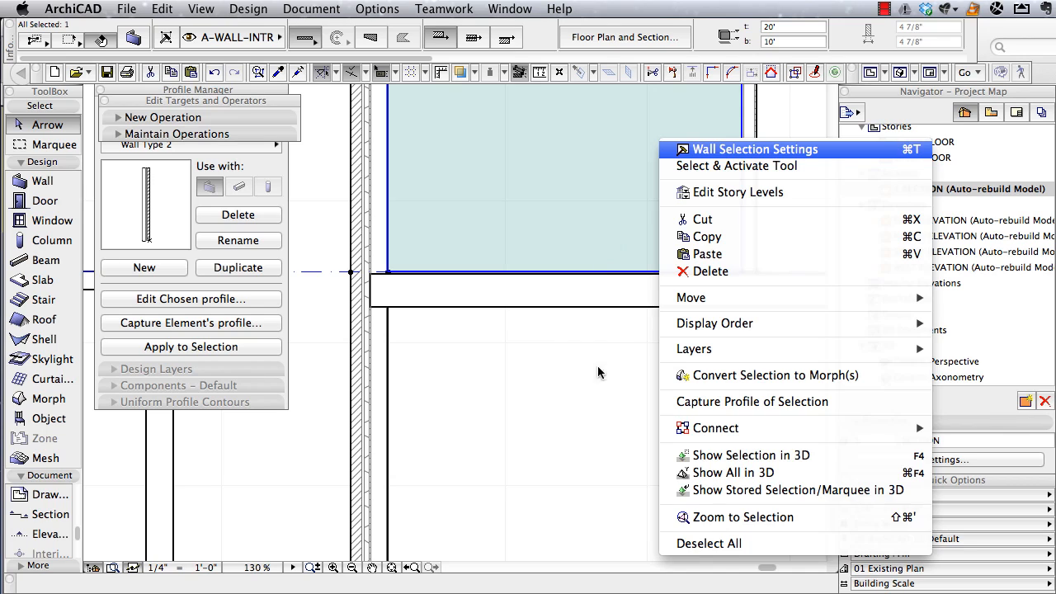
pyautogui.click(597, 367)
pyautogui.click(735, 247)
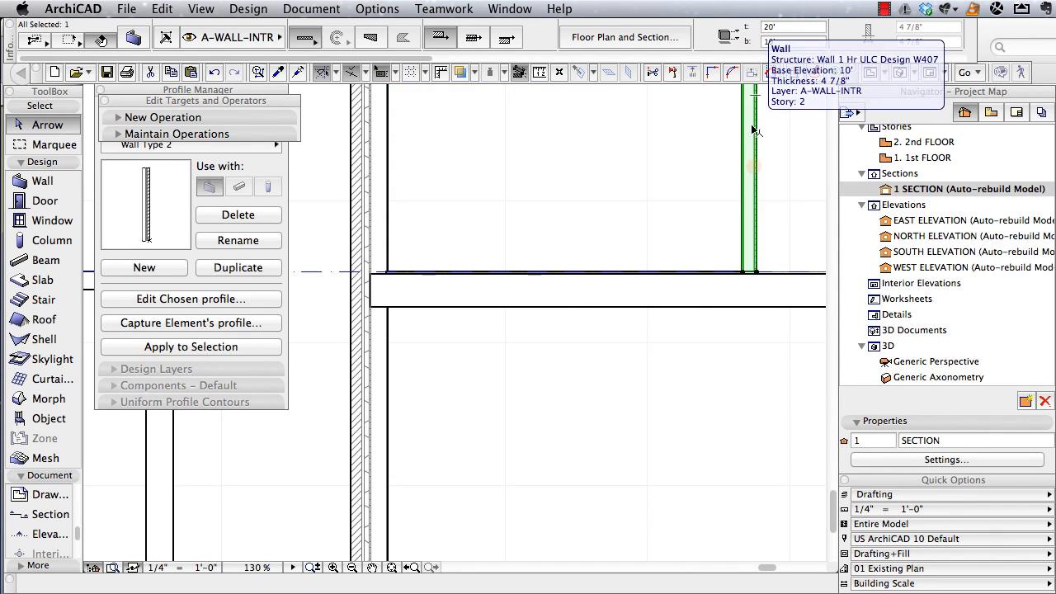
pyautogui.rightClick(753, 130)
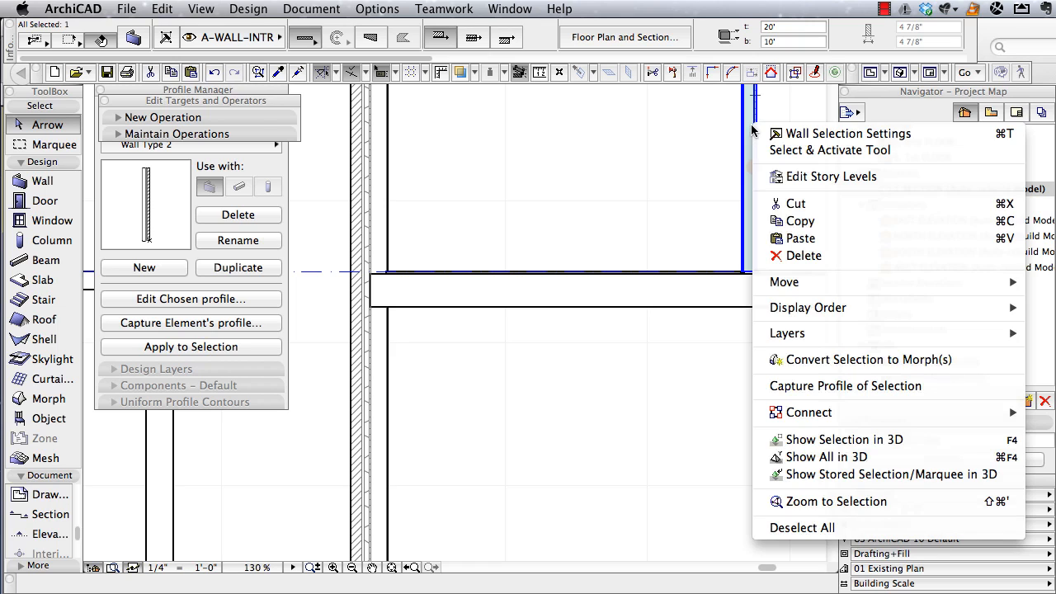
pyautogui.click(807, 386)
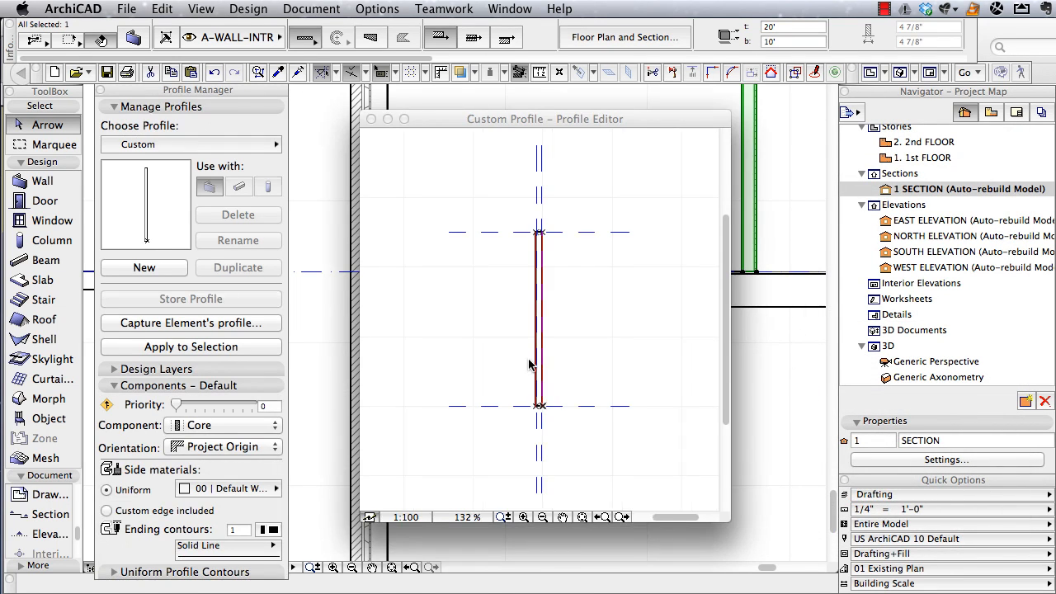
# Offset the bottom edge of the 2x Steel Framing core down by 3/4" in the interior wall profile, and deselect it.
pyautogui.scroll(1, 523, 447)
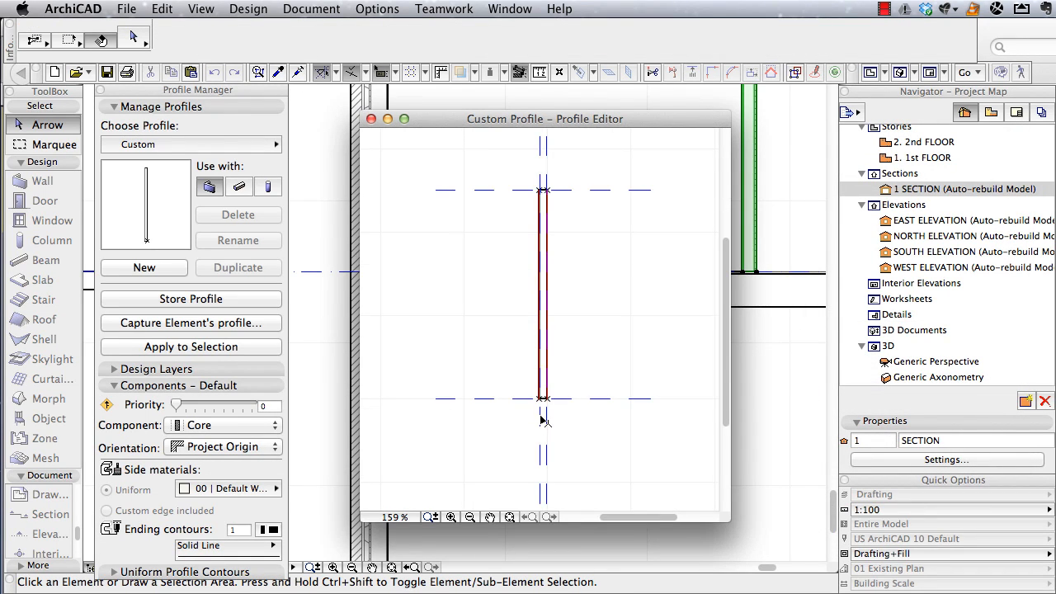
pyautogui.scroll(7, 542, 421)
pyautogui.scroll(3, 578, 295)
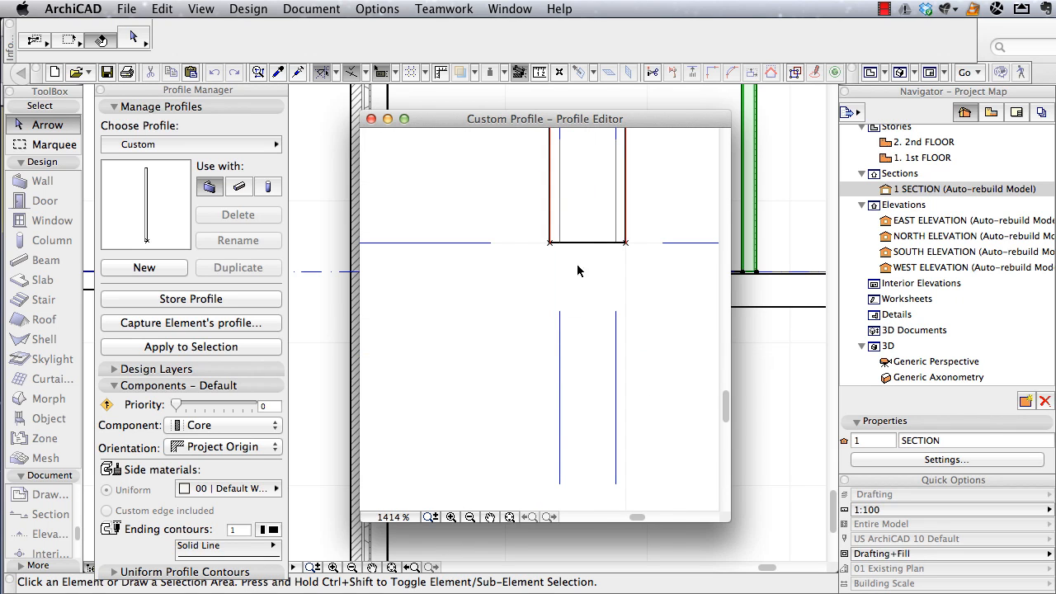
pyautogui.click(602, 208)
pyautogui.click(604, 243)
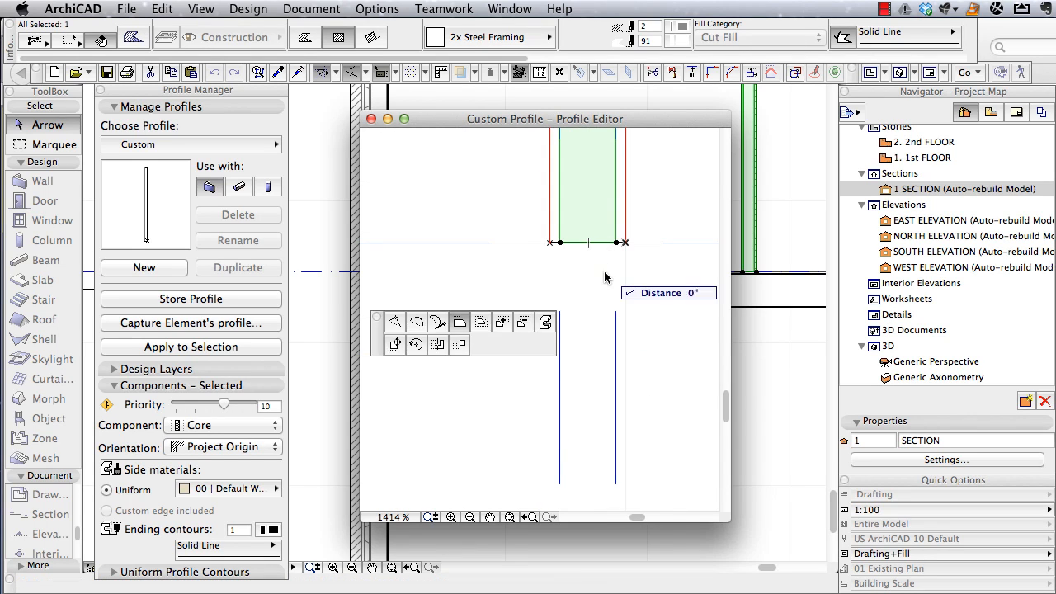
pyautogui.write('r3/4')
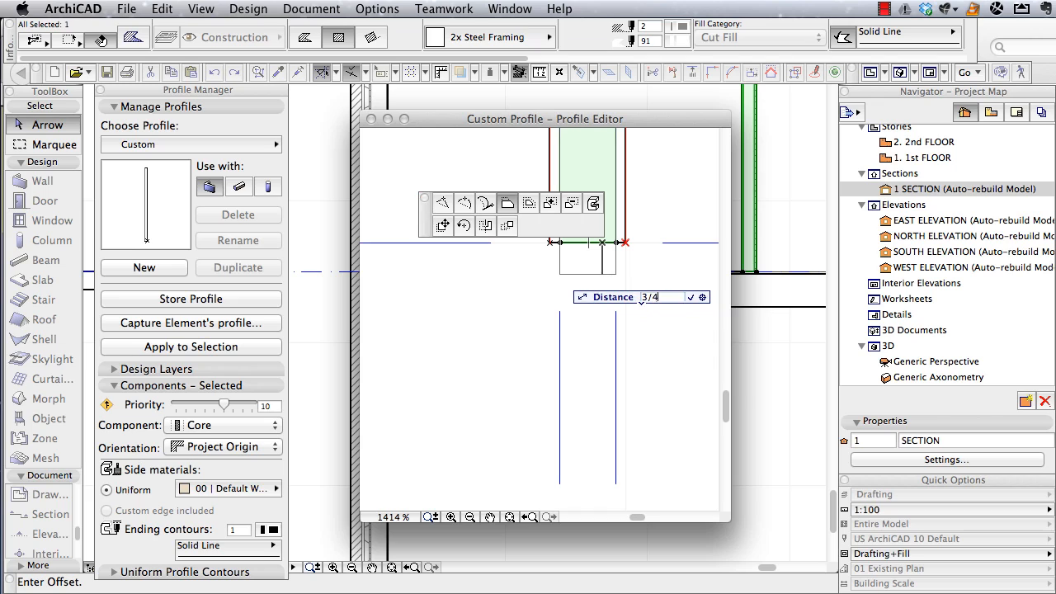
pyautogui.press('Return')
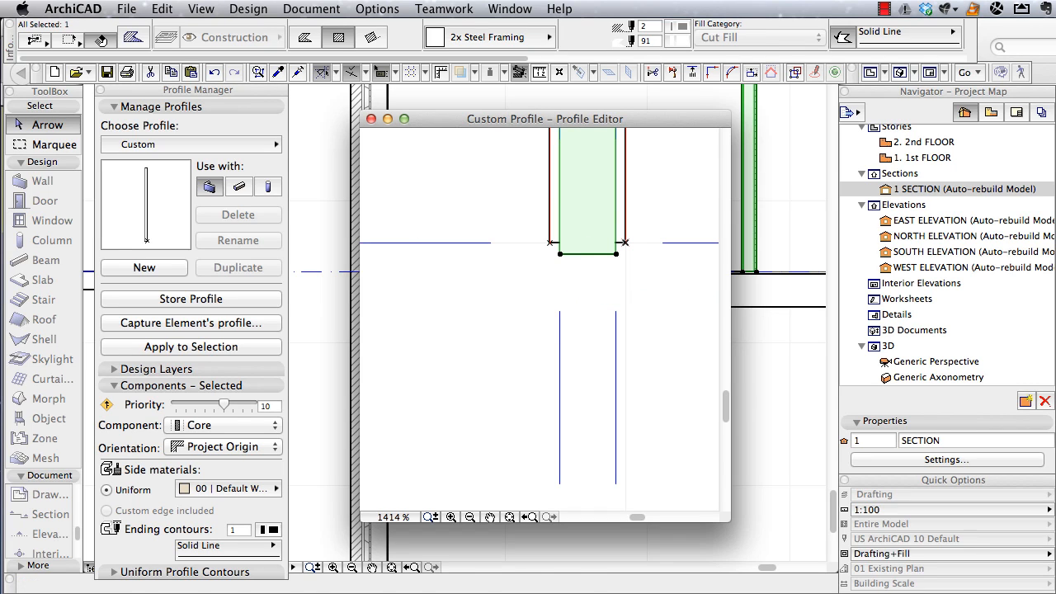
pyautogui.press('Escape')
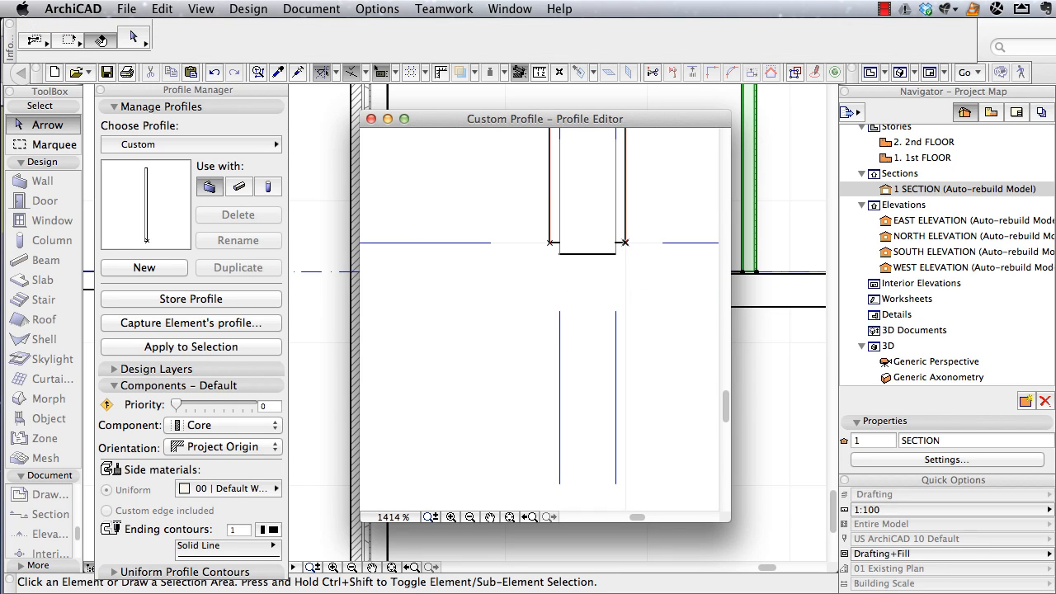
# Store the interior wall profile as "Wall Type 3" and close the profile editor.
pyautogui.click(191, 299)
pyautogui.write('W')
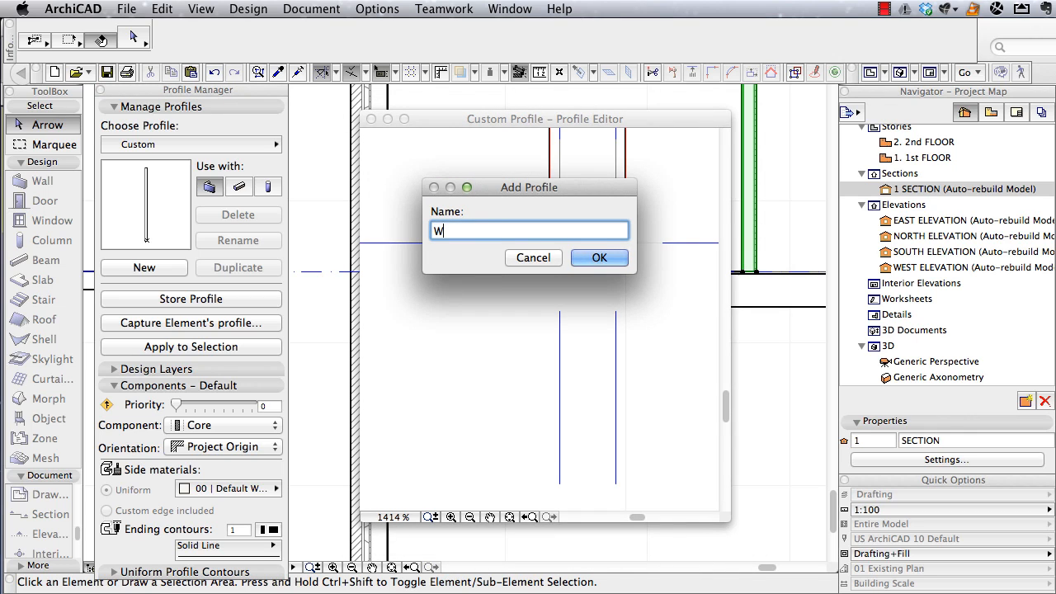
pyautogui.write('all Type 3')
pyautogui.press('Return')
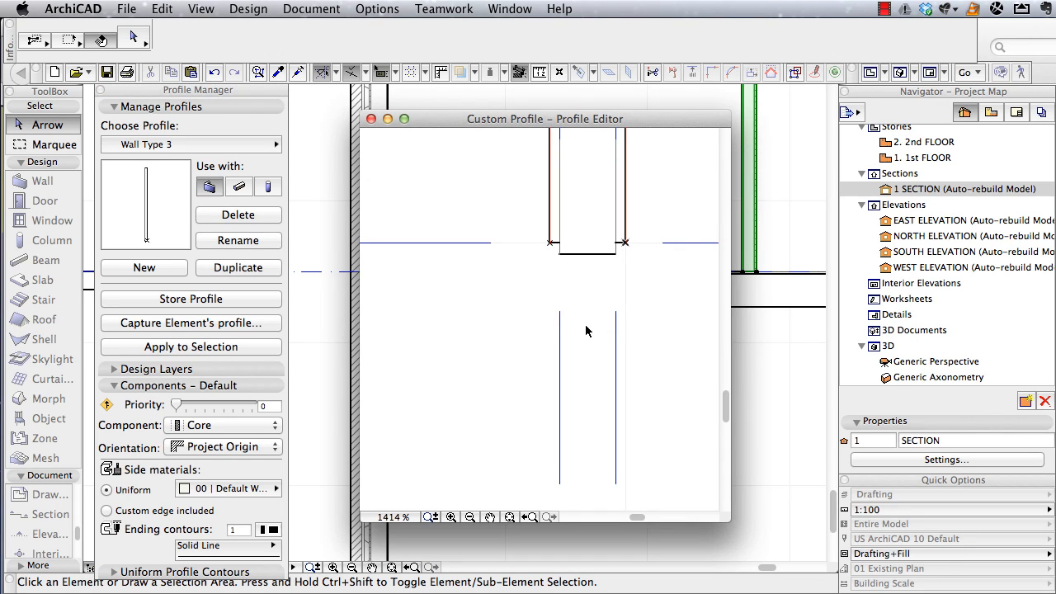
pyautogui.press('super+w')
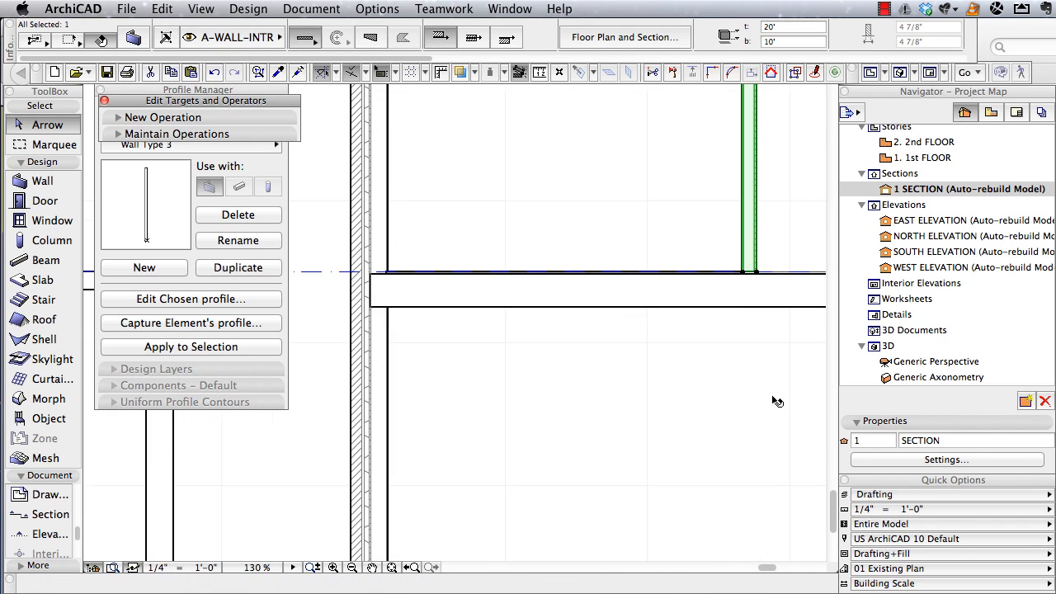
# Return from the section to the floor plan and switch to the 1st FLOOR story.
pyautogui.press('F2')
pyautogui.scroll(-5, 760, 392)
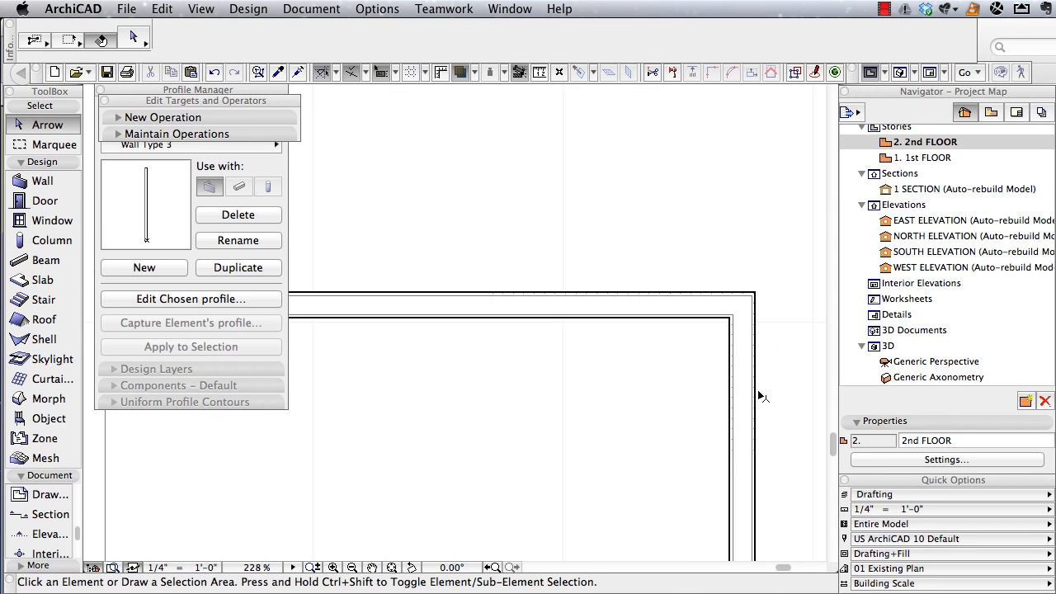
pyautogui.scroll(-10, 759, 396)
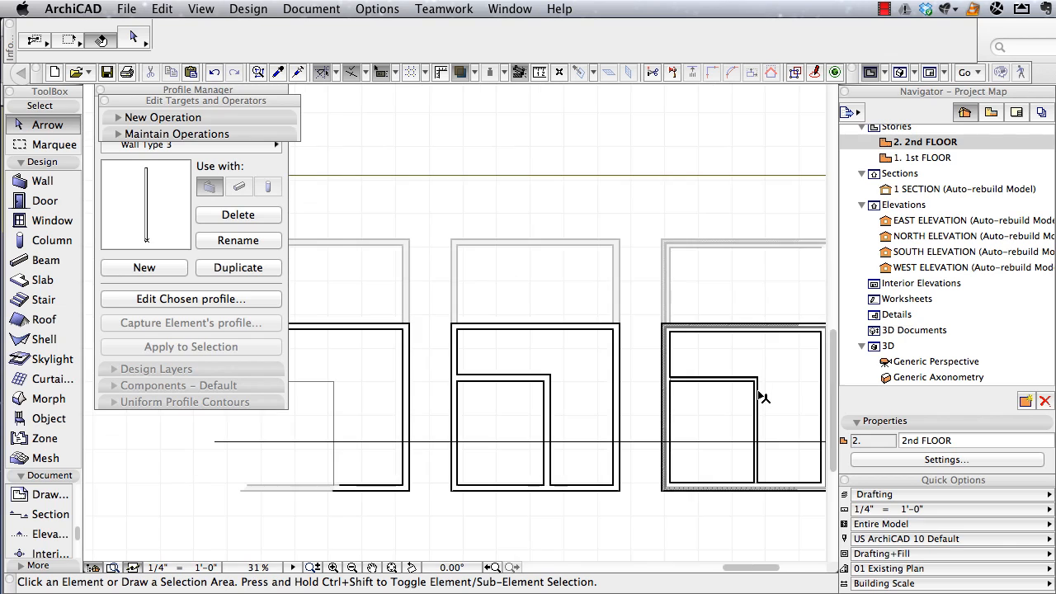
pyautogui.moveTo(759, 394); pyautogui.dragTo(350, 381, button='middle')
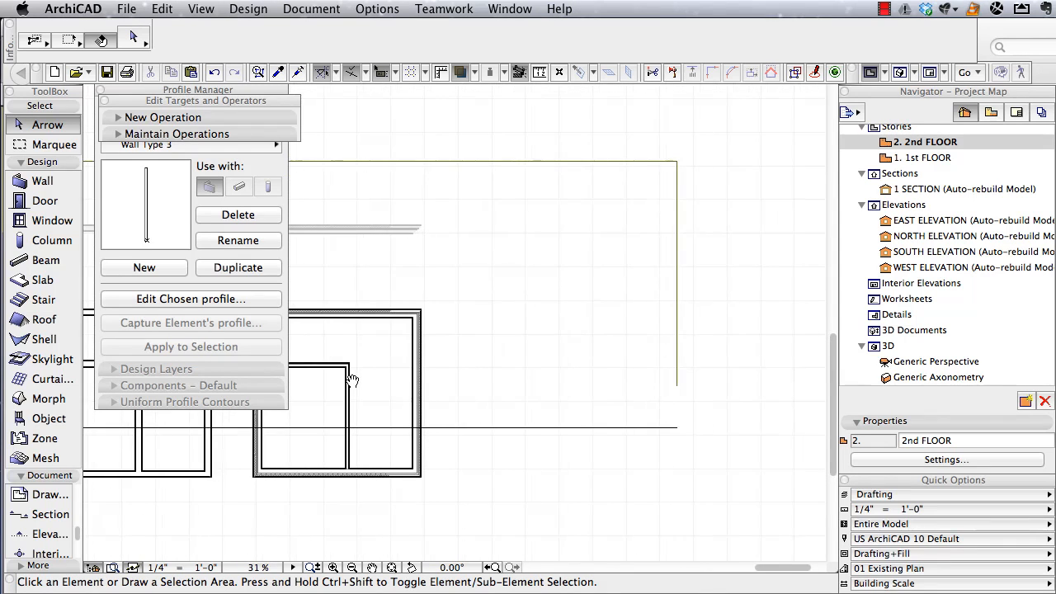
pyautogui.click(498, 353)
pyautogui.click(521, 345)
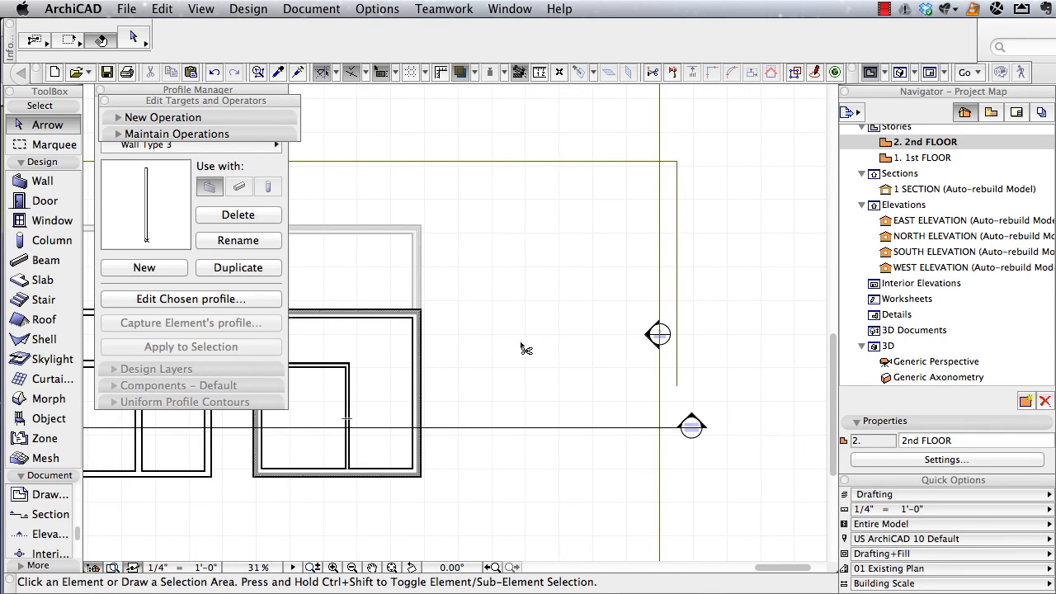
pyautogui.press('super+Down')
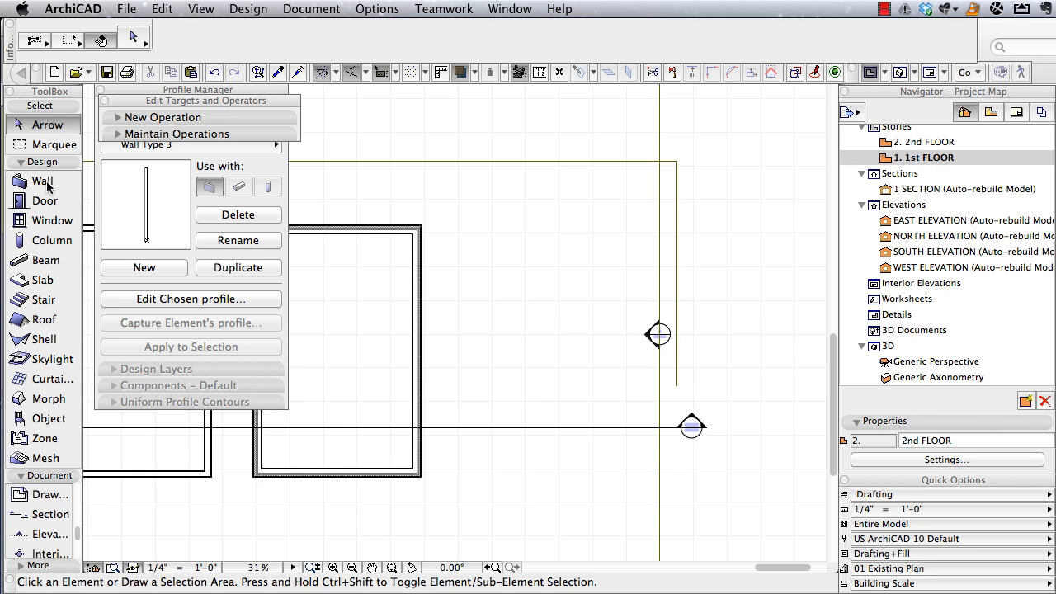
# Activate the Wall tool and set the default wall's base height relative to the current story to 0.
pyautogui.click(40, 184)
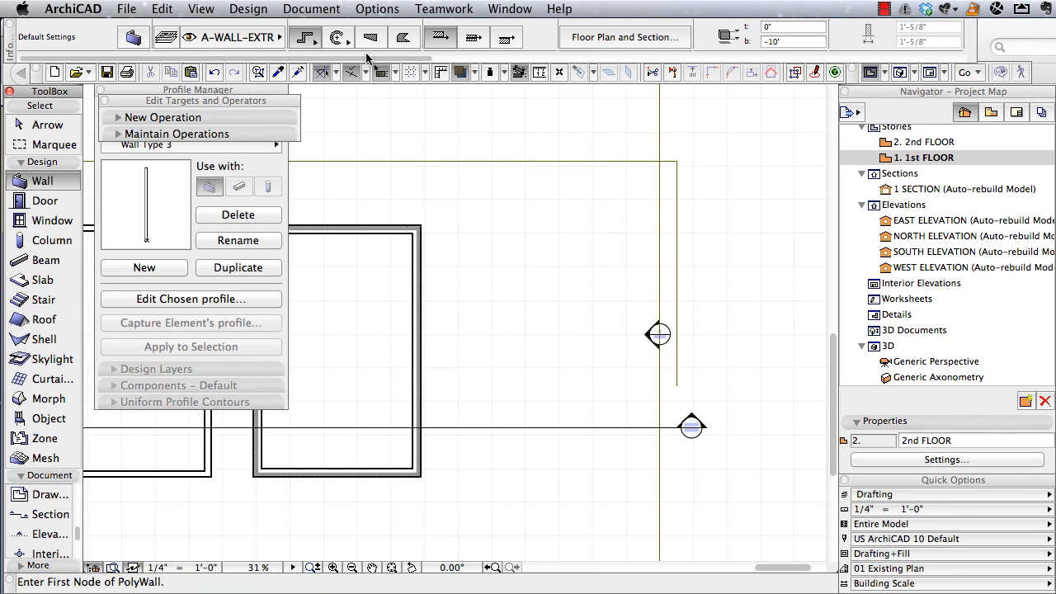
pyautogui.click(134, 38)
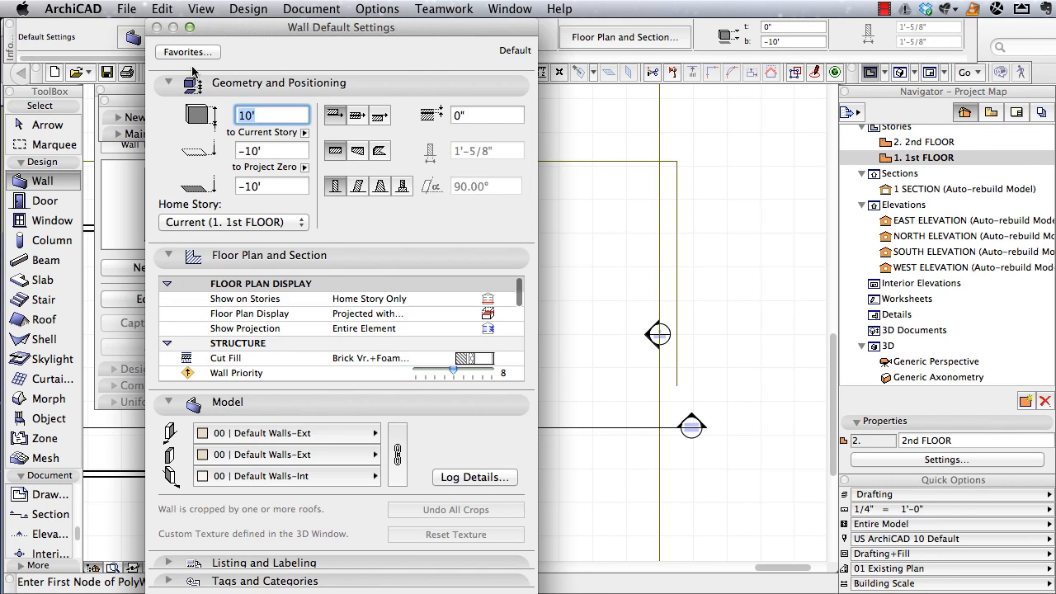
pyautogui.press('Tab')
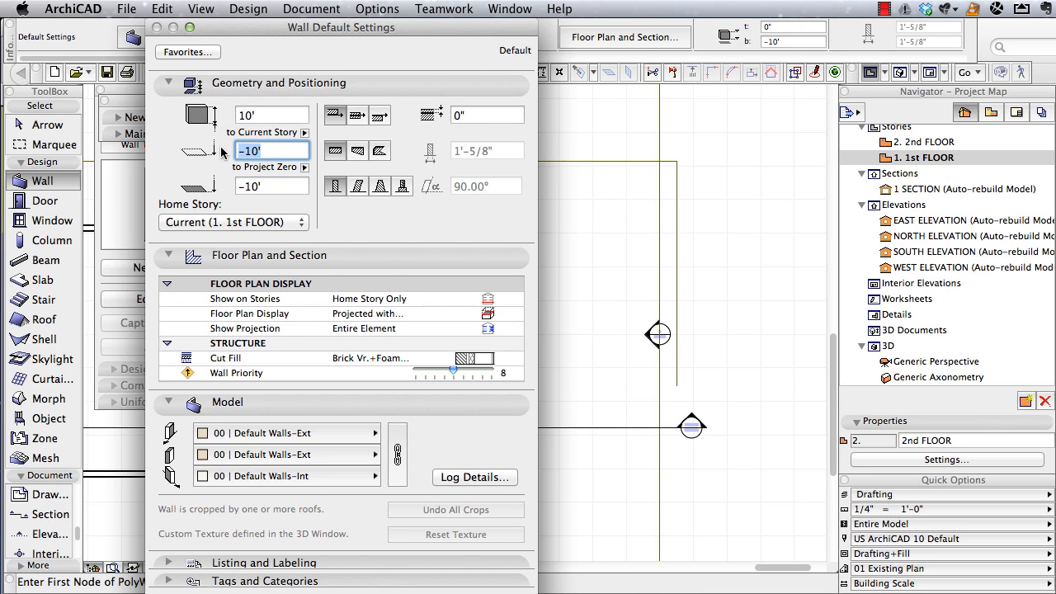
pyautogui.write('0')
pyautogui.press('Return')
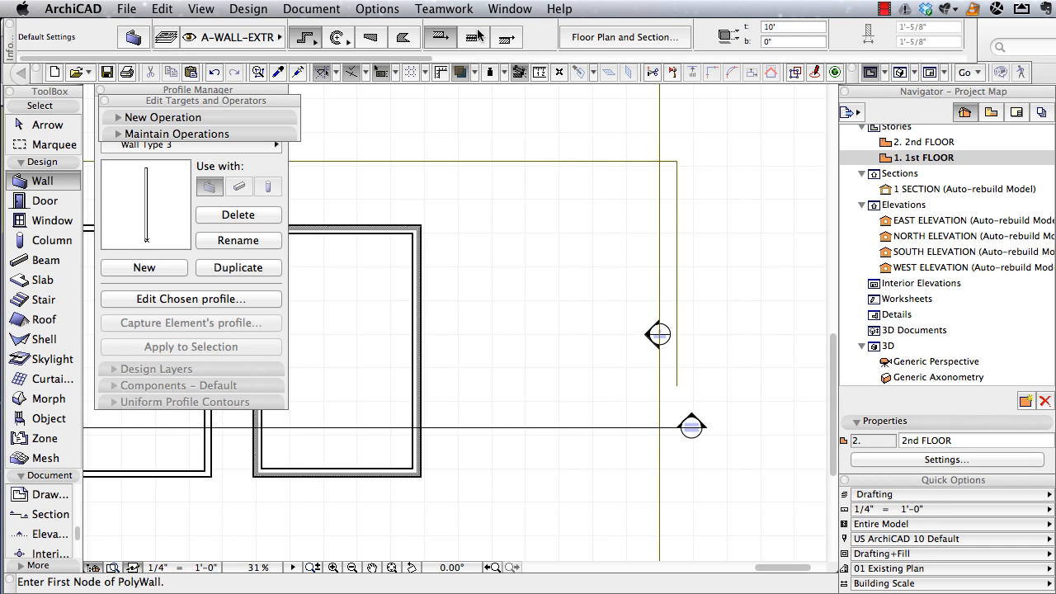
# Assign the Wall Type 1 complex profile to the default wall and choose the rectangular geometry method.
pyautogui.moveTo(405, 58); pyautogui.dragTo(694, 59)
pyautogui.click(404, 37)
pyautogui.click(630, 37)
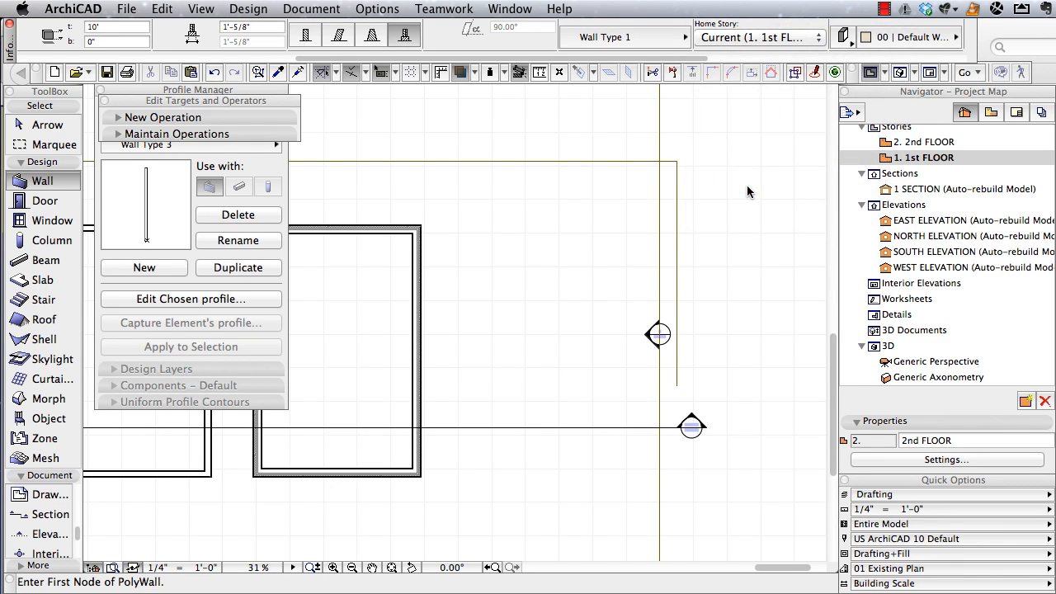
pyautogui.click(304, 59)
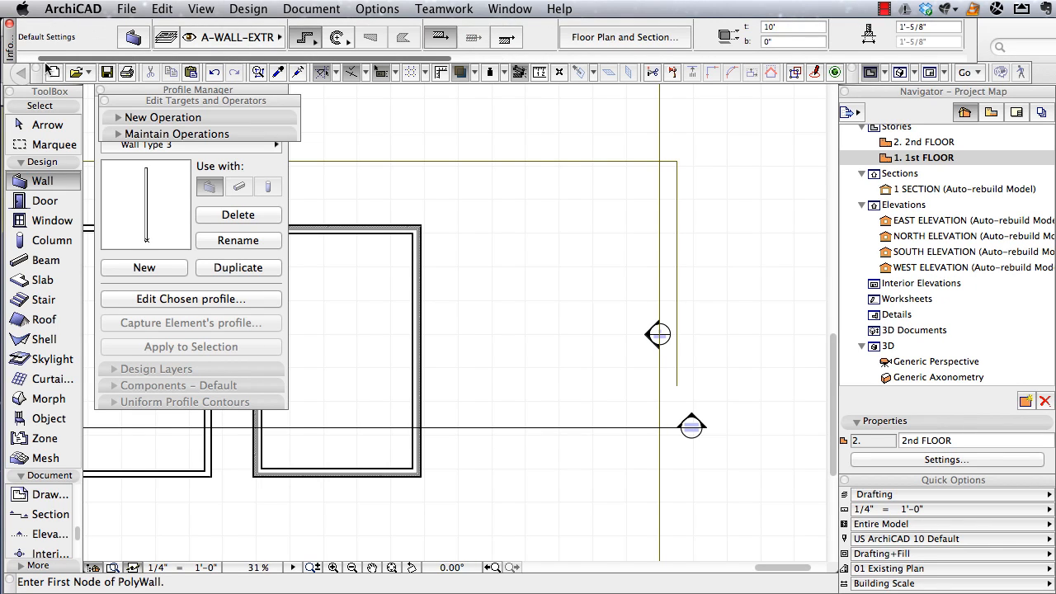
pyautogui.click(314, 42)
pyautogui.click(372, 53)
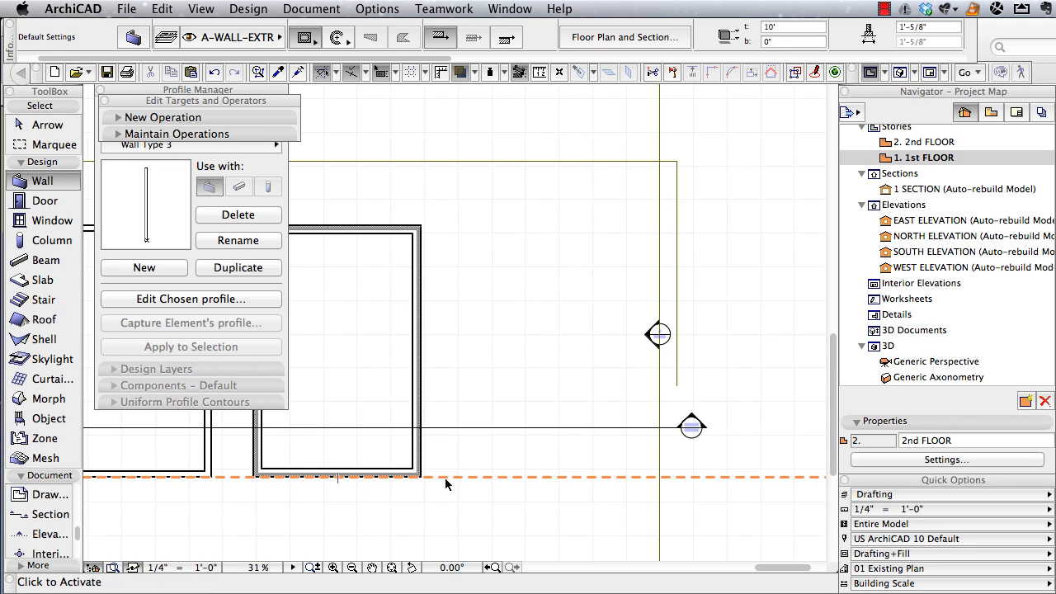
# Draw a 20' by 30' rectangle of Wall Type 1 walls beside the last building, aligned with that building's lower edge.
pyautogui.click(461, 477)
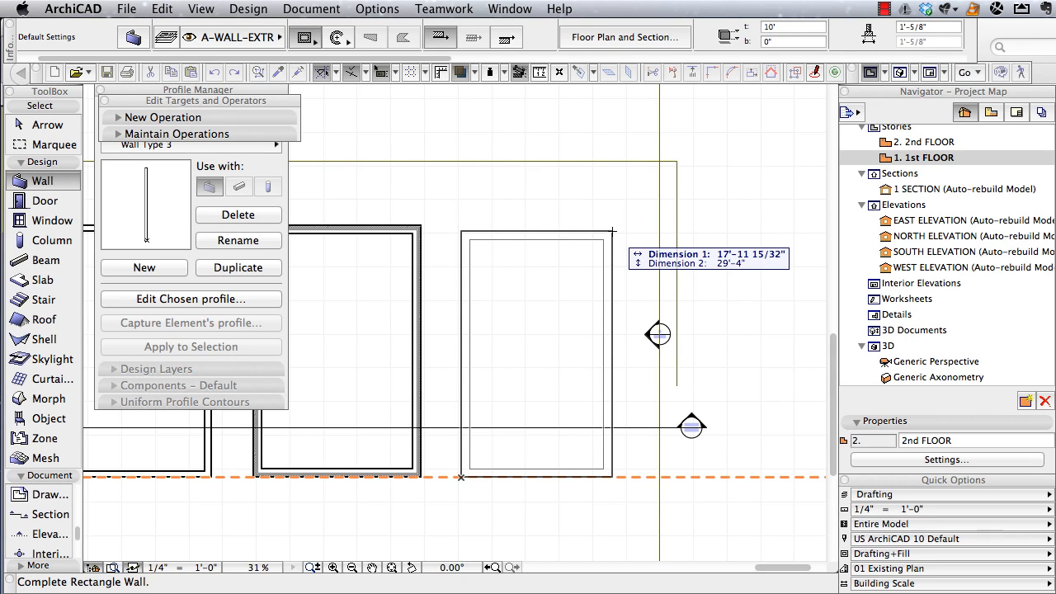
pyautogui.write('2')
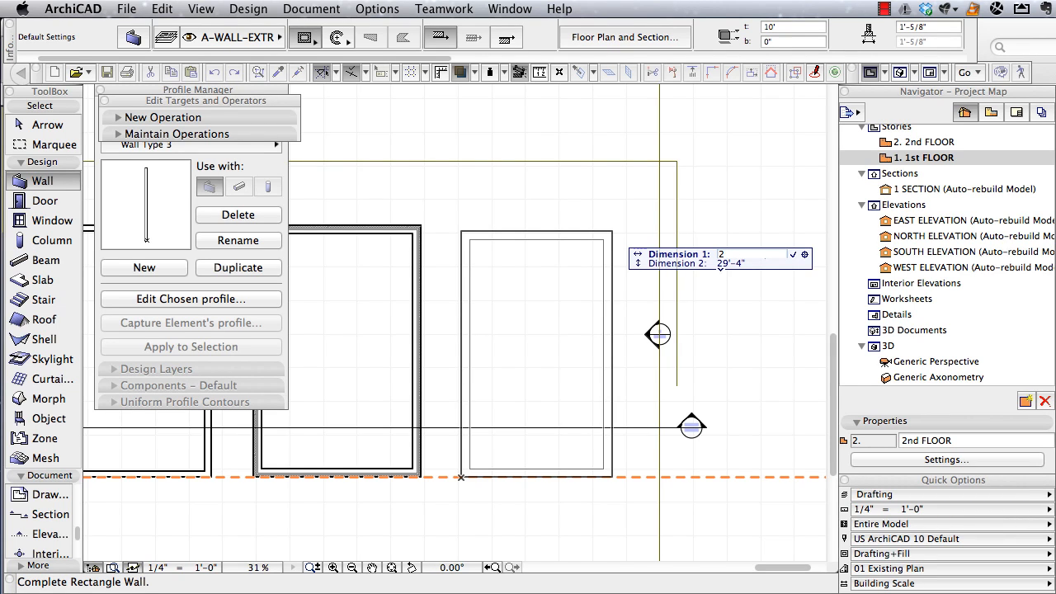
pyautogui.write('0')
pyautogui.press('Tab')
pyautogui.write('3')
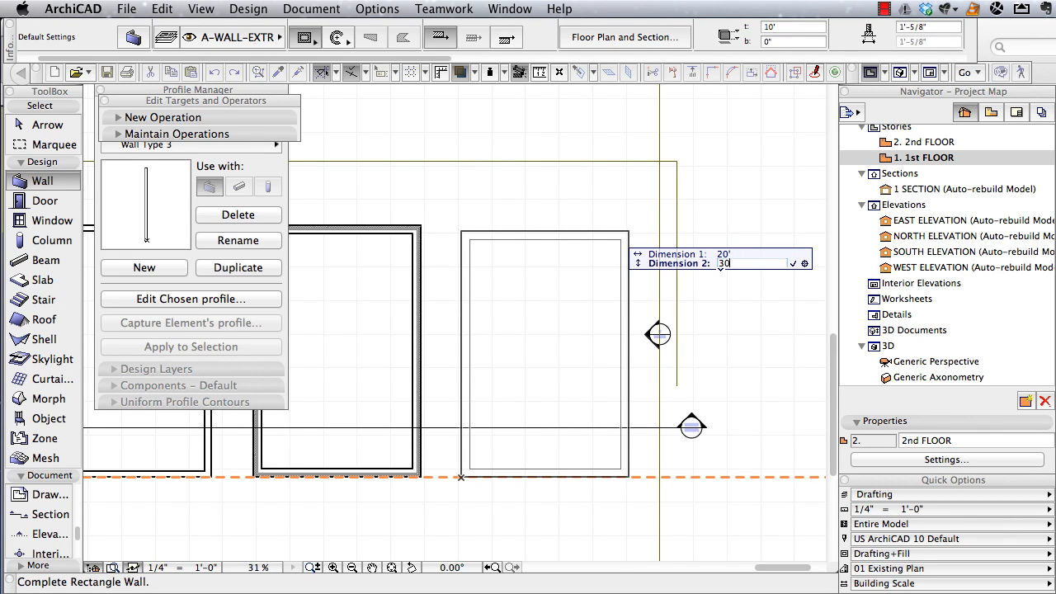
pyautogui.press('Return')
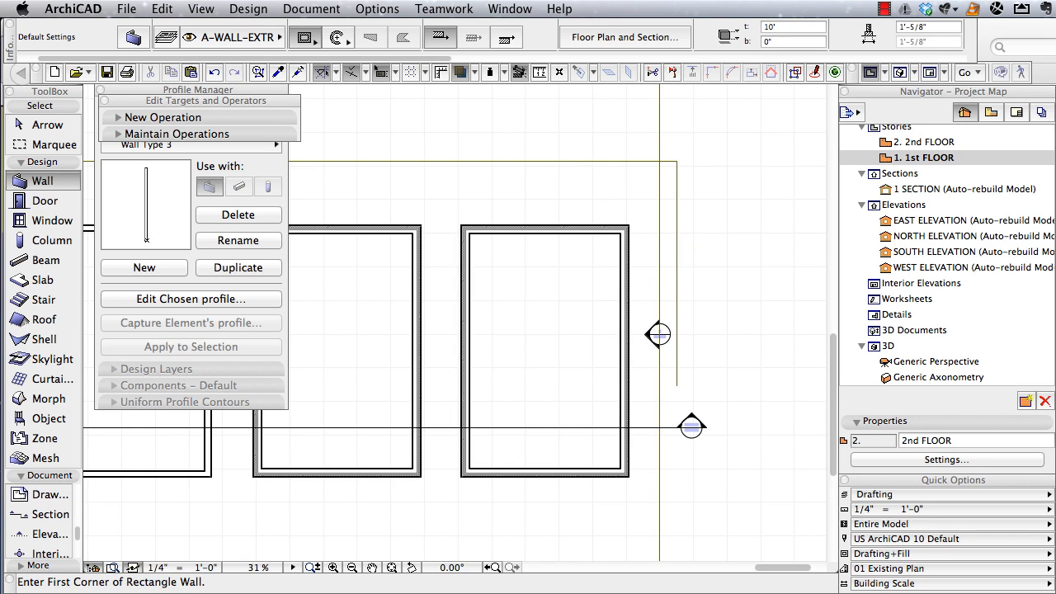
# On the 2nd FLOOR, draw a 20' by 20' rectangle of Wall Type 2 walls from the new building's lower-left corner.
pyautogui.press('super+Up')
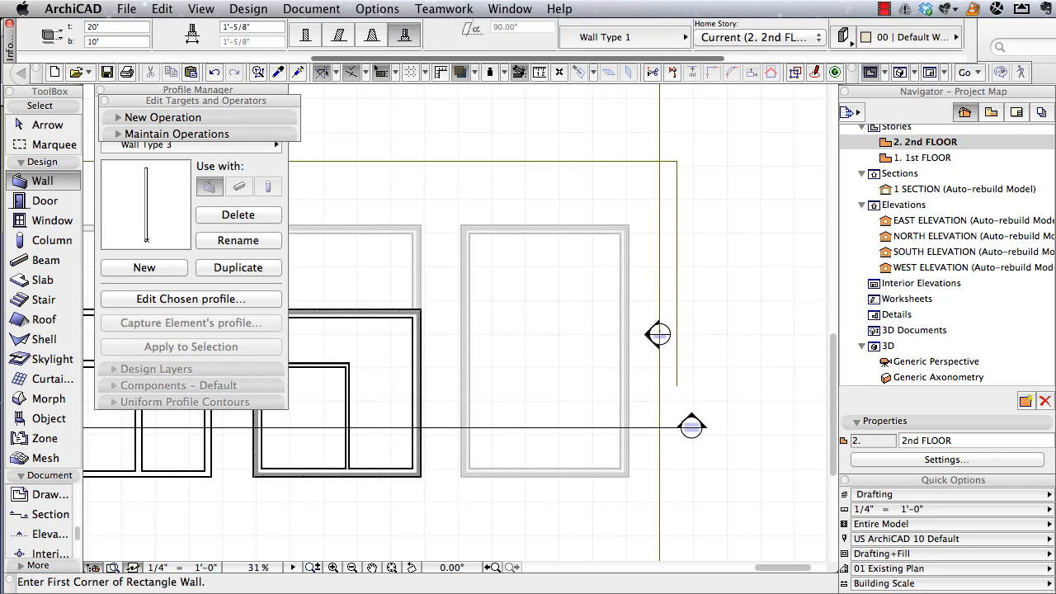
pyautogui.click(487, 37)
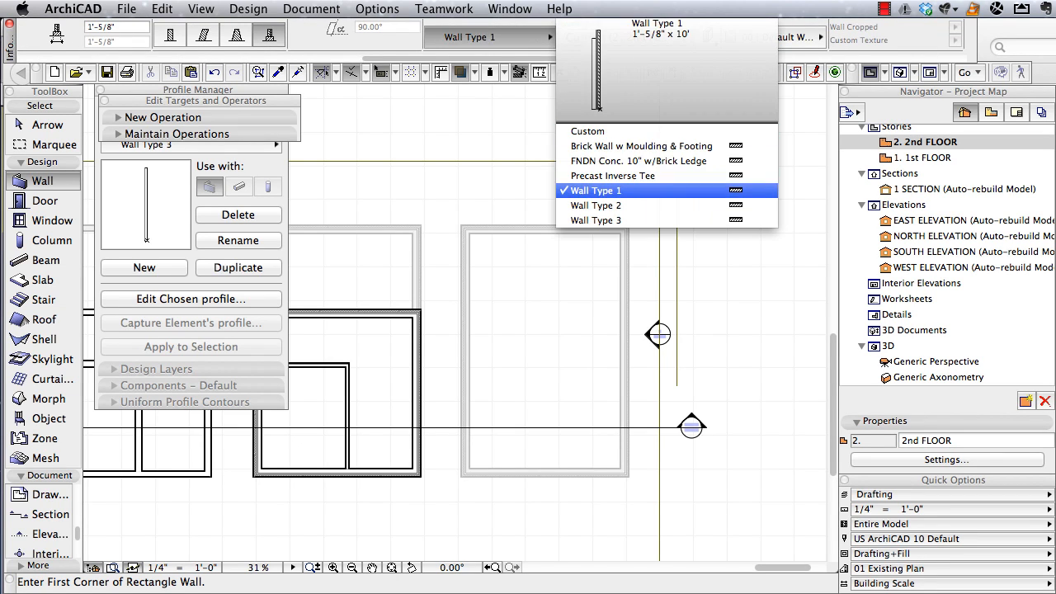
pyautogui.click(596, 205)
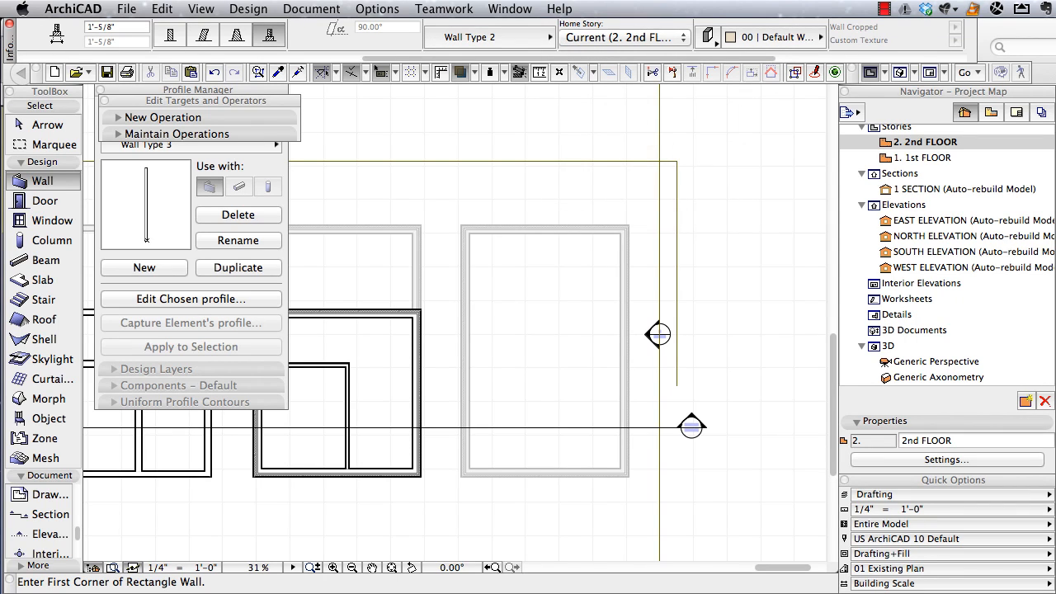
pyautogui.click(461, 477)
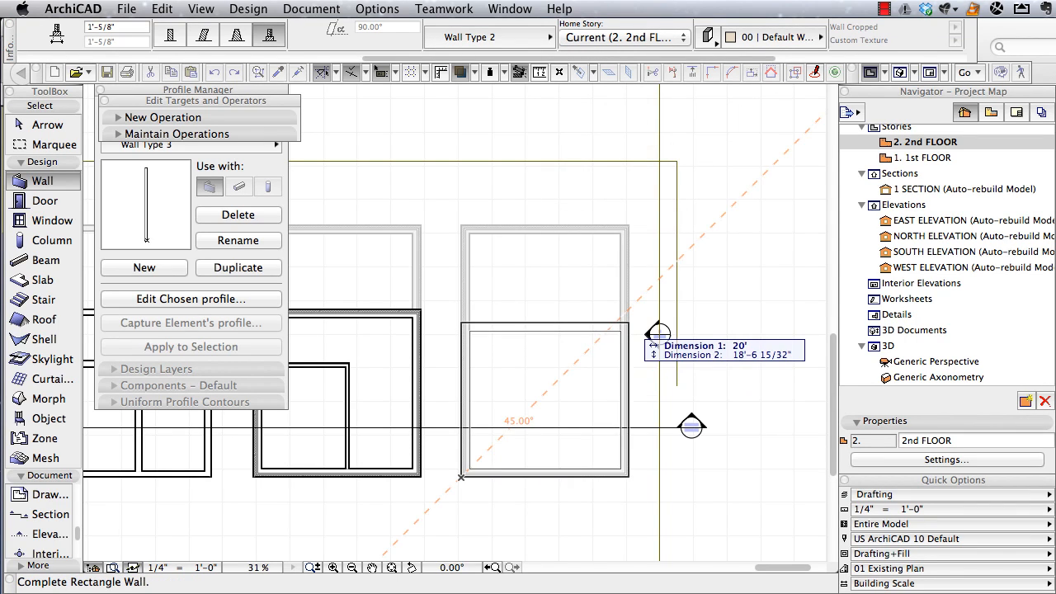
pyautogui.press('Tab')
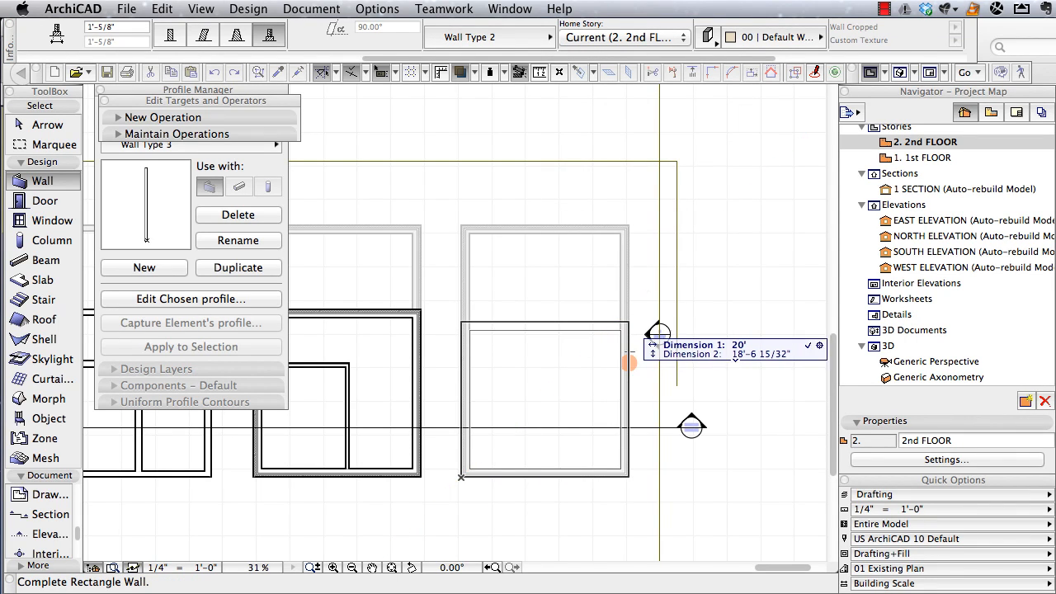
pyautogui.write('20')
pyautogui.press('Return')
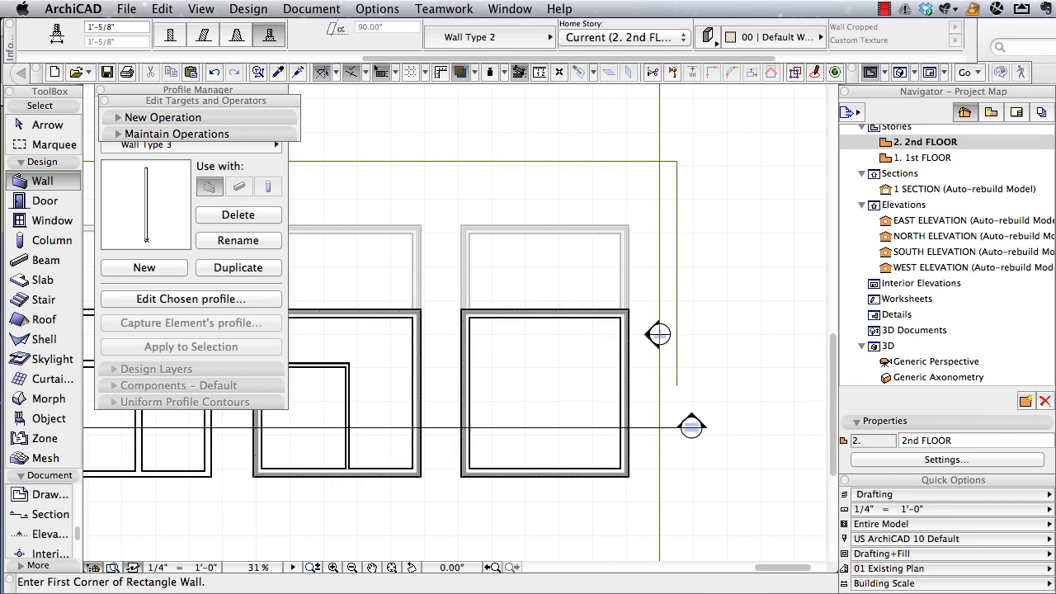
# Set the wall defaults to the Wall Type 3 profile, the chained geometry method and the A-WALL-INTR layer.
pyautogui.click(487, 36)
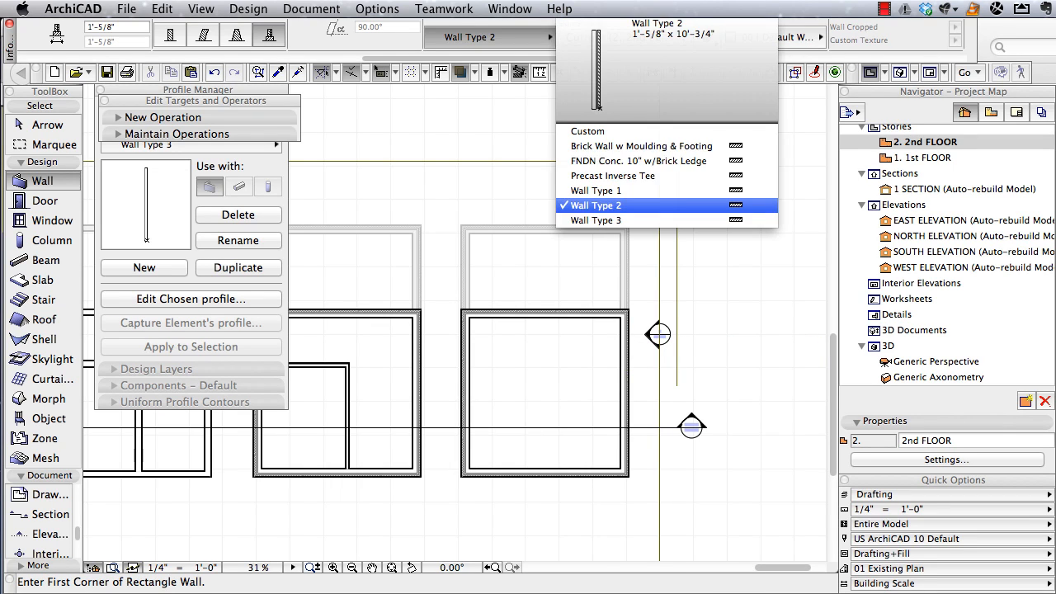
pyautogui.press('Return')
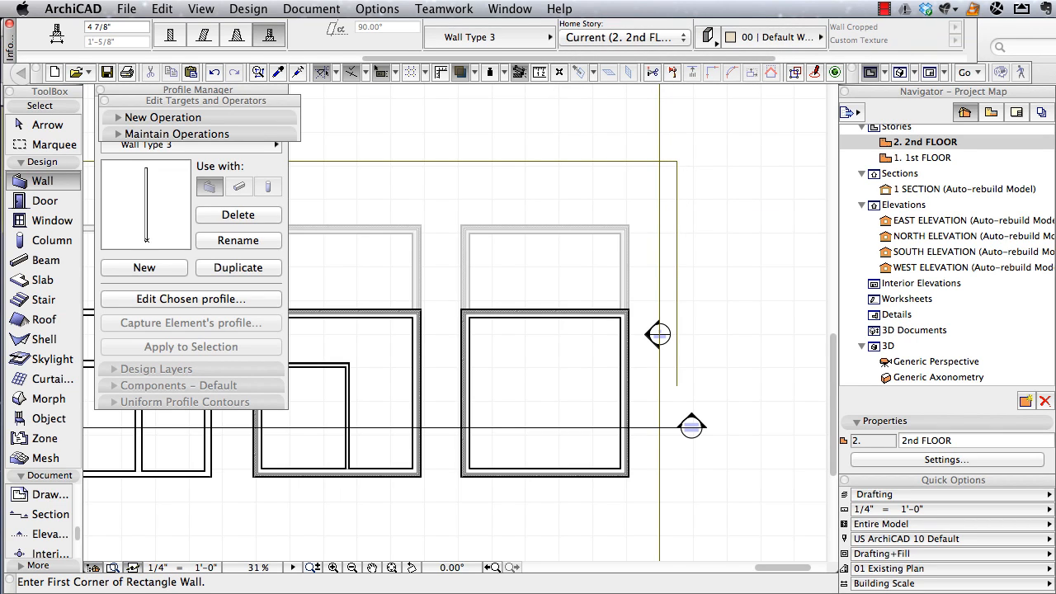
pyautogui.hscroll(-10, 487, 38)
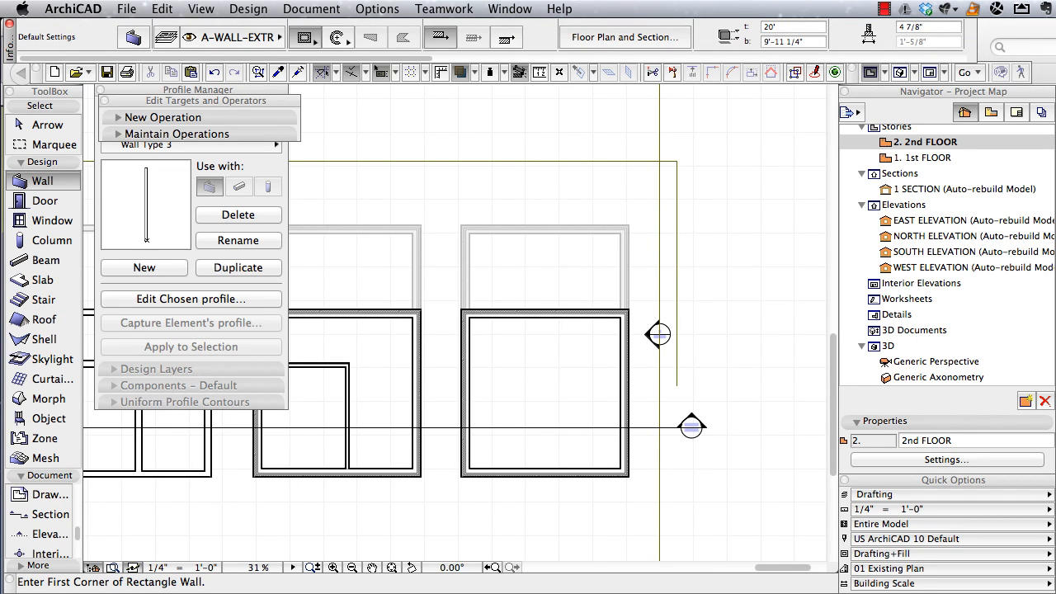
pyautogui.moveTo(304, 38); pyautogui.dragTo(353, 51)
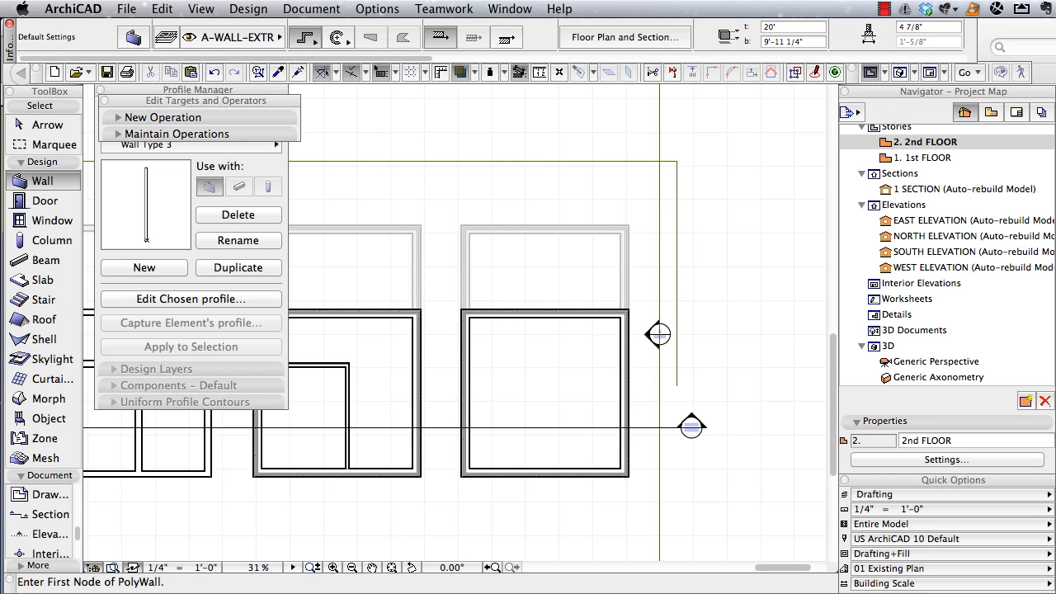
pyautogui.click(237, 37)
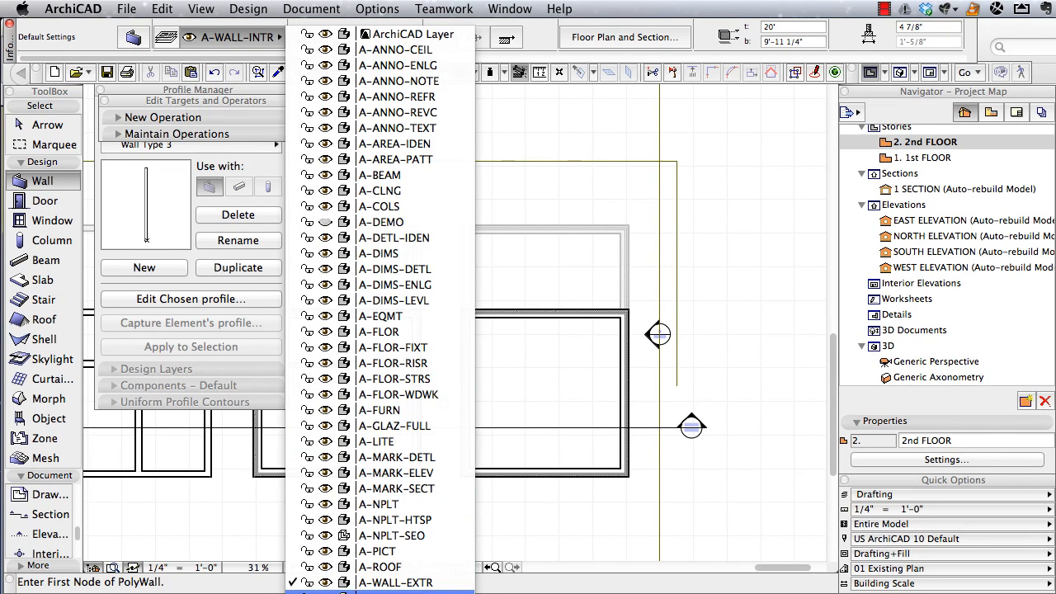
pyautogui.click(394, 578)
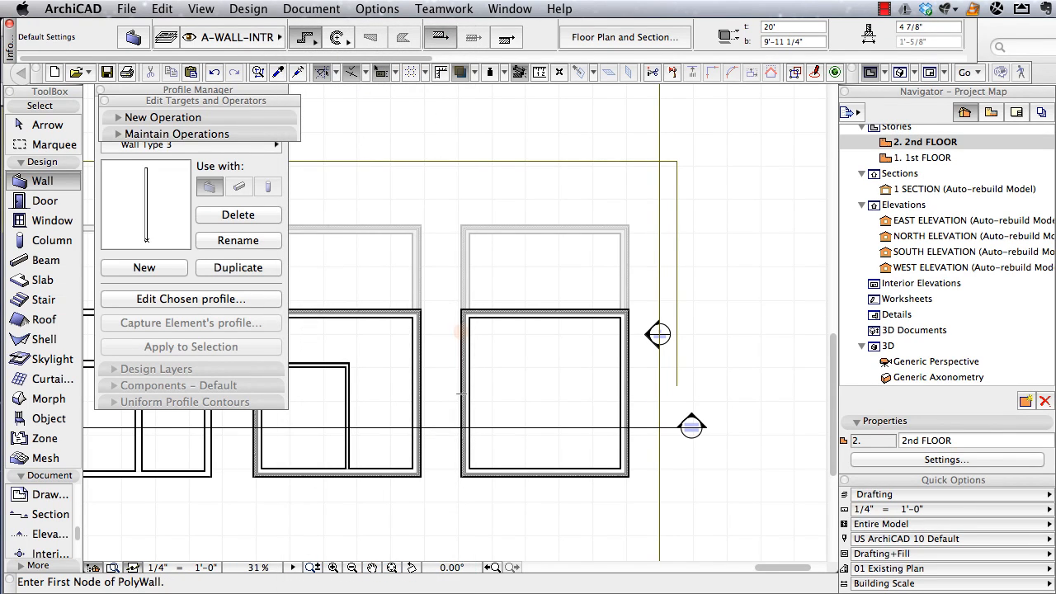
# Draw an L-shaped run of Wall Type 3 interior walls from the new second floor's left exterior wall to its lower wall.
pyautogui.click(460, 373)
pyautogui.click(559, 373)
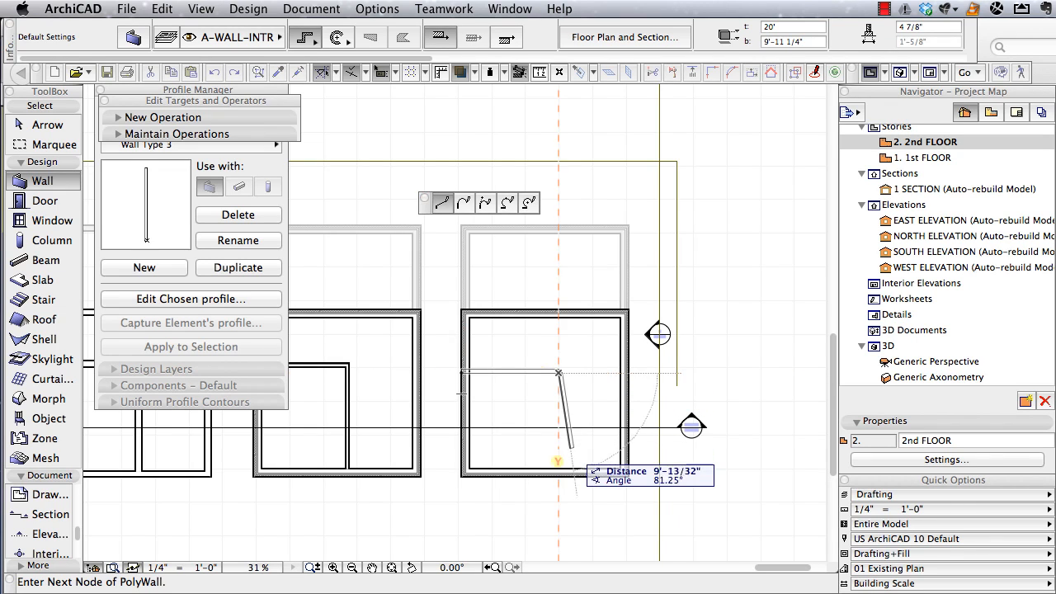
pyautogui.doubleClick(559, 472)
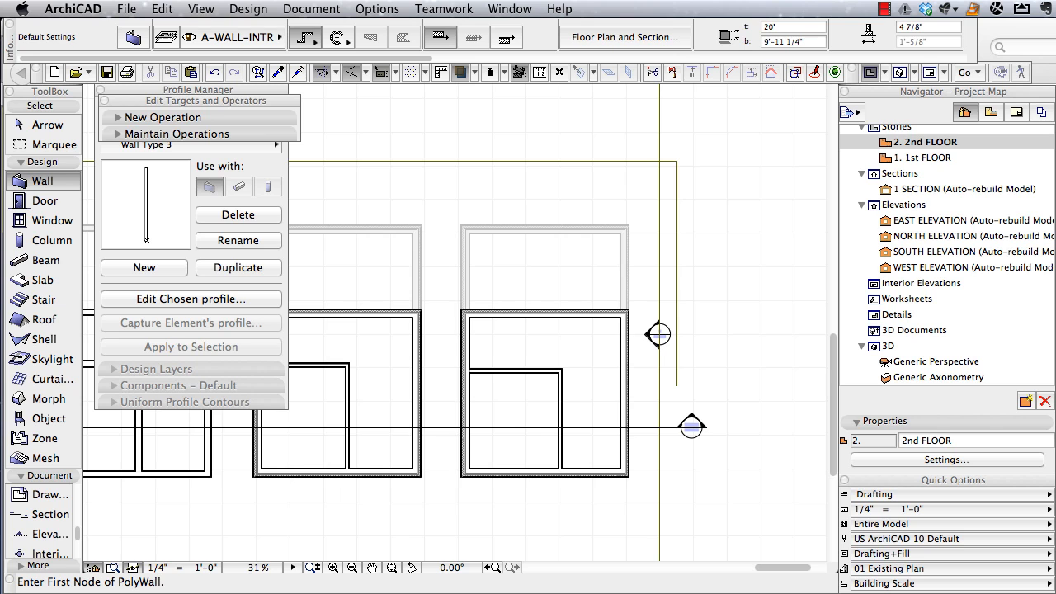
# Examine the new building in 3D, and inspect its wall and floor junctions in 1 SECTION.
pyautogui.press('F3')
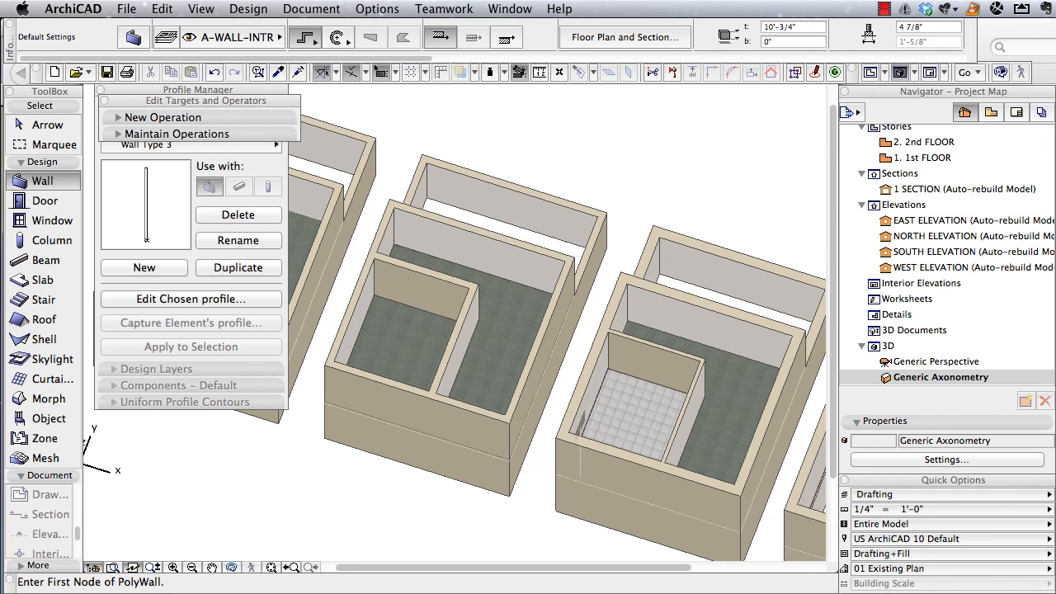
pyautogui.moveTo(749, 431); pyautogui.dragTo(561, 206, button='middle')
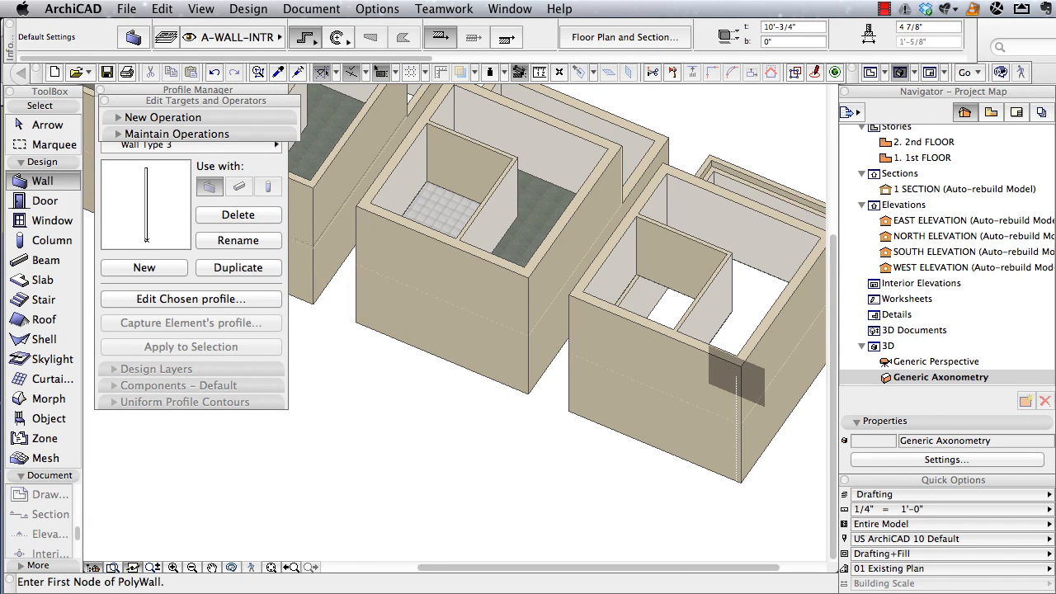
pyautogui.click(510, 8)
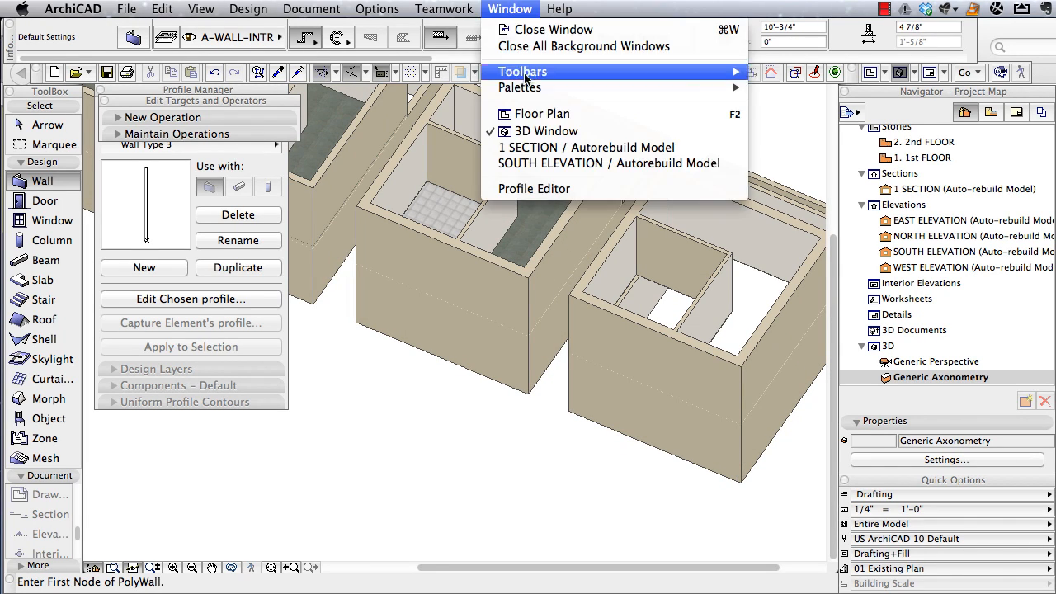
pyautogui.click(540, 149)
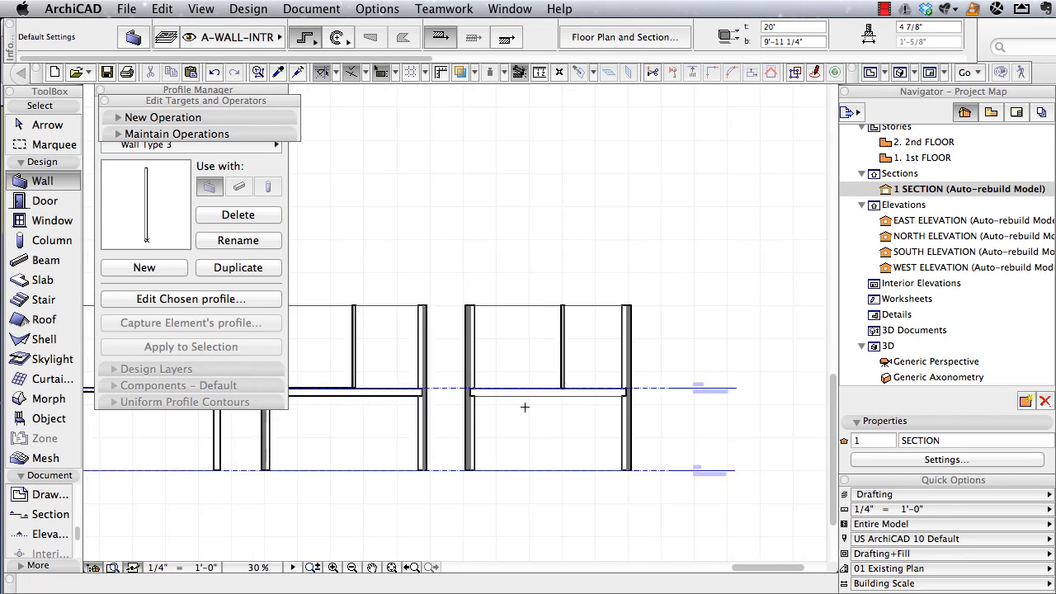
pyautogui.scroll(2, 367, 401)
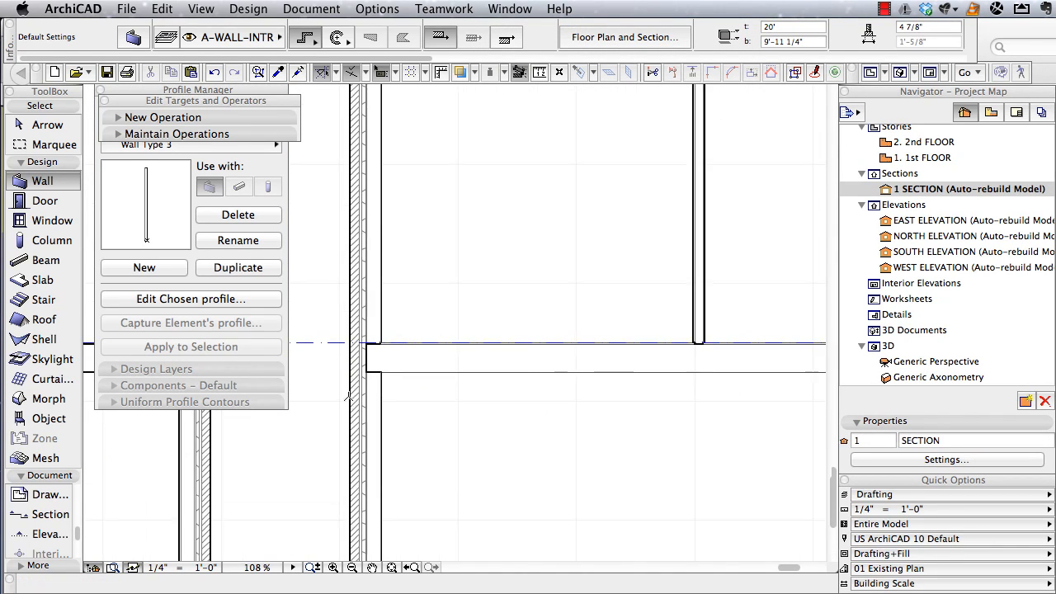
# Examine the new building's exterior walls on both stories and the interior wall's base where they meet the floor in the section.
pyautogui.scroll(2, 364, 404)
pyautogui.scroll(2, 405, 361)
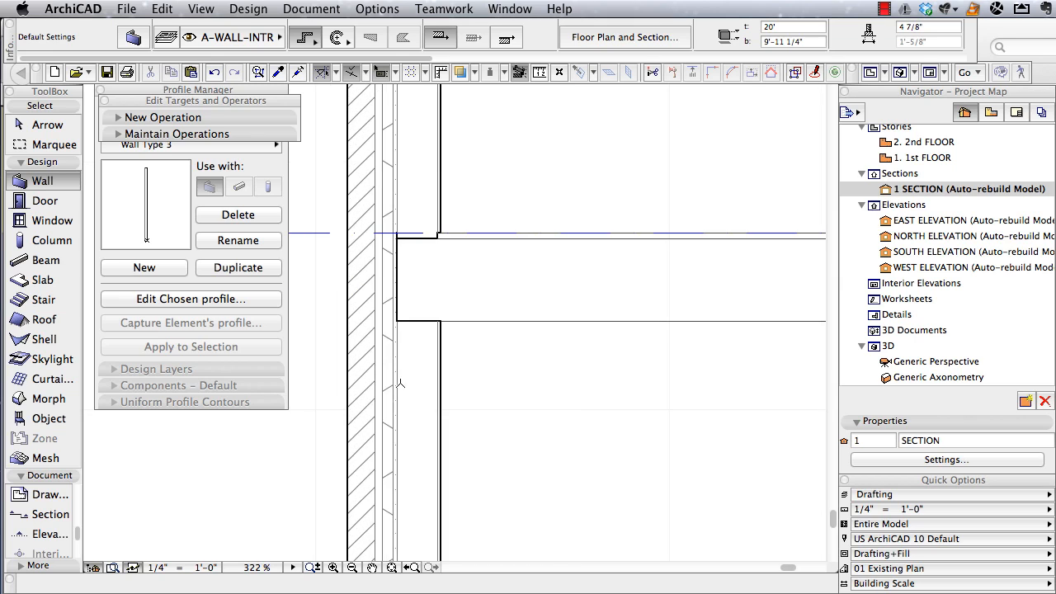
pyautogui.keyDown('shift'); pyautogui.click(418, 386); pyautogui.keyUp('shift')
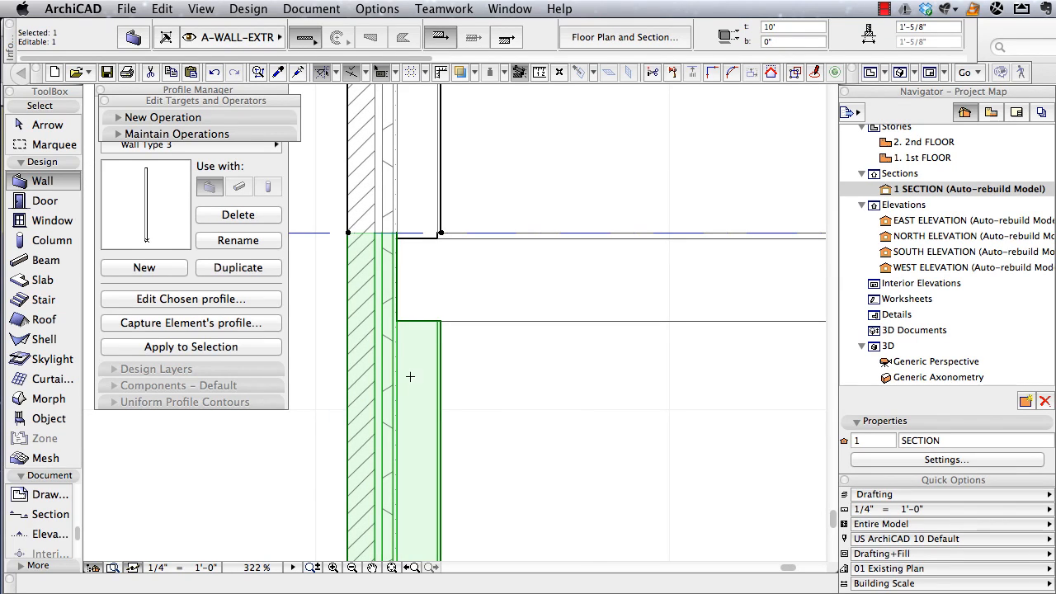
pyautogui.press('Escape')
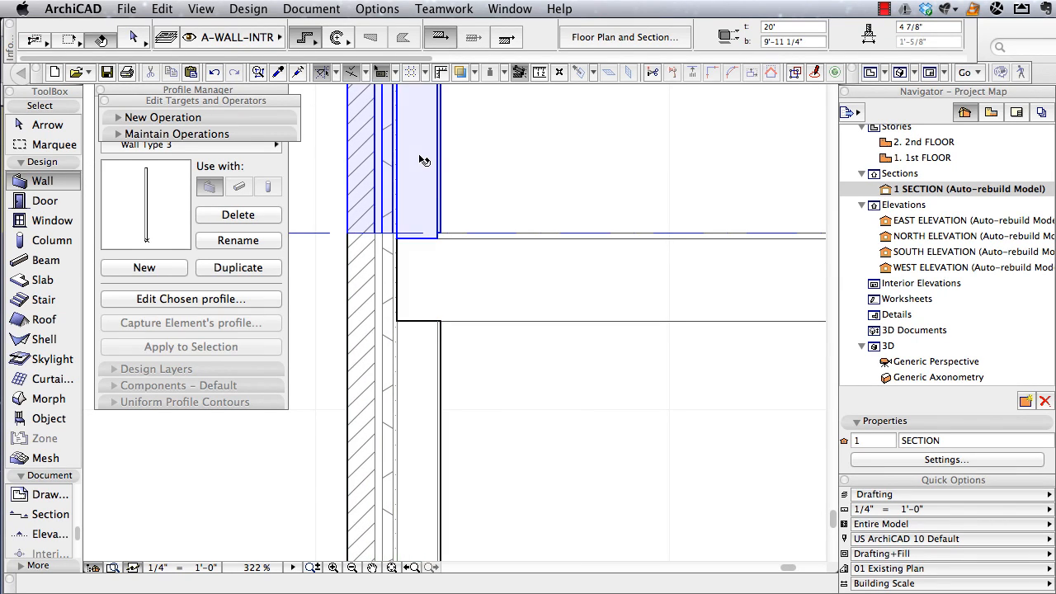
pyautogui.click(426, 177)
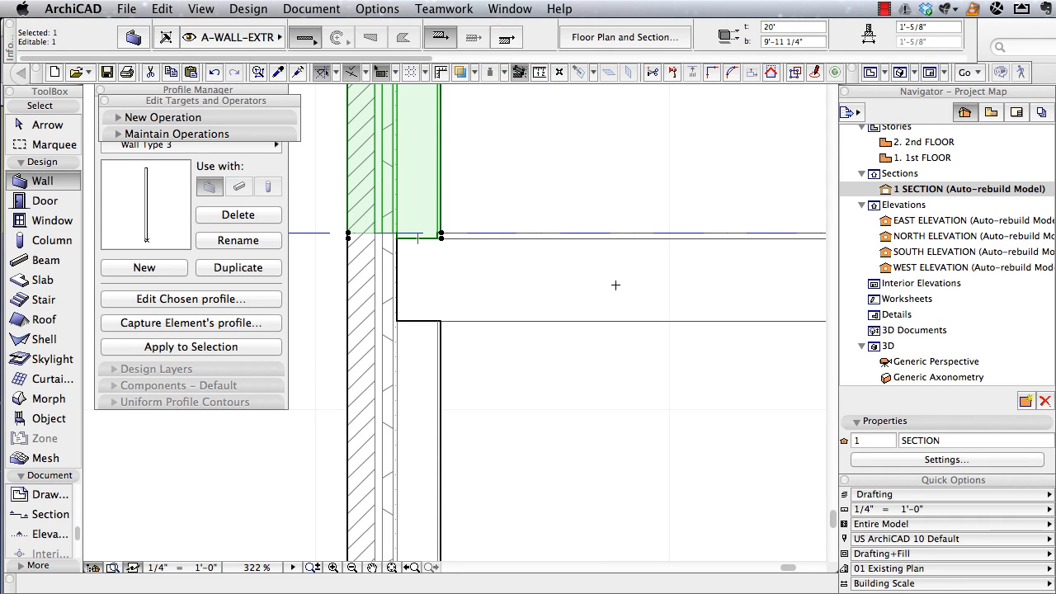
pyautogui.scroll(-5, 616, 285)
pyautogui.moveTo(566, 292); pyautogui.dragTo(419, 308, button='middle')
pyautogui.press('Escape')
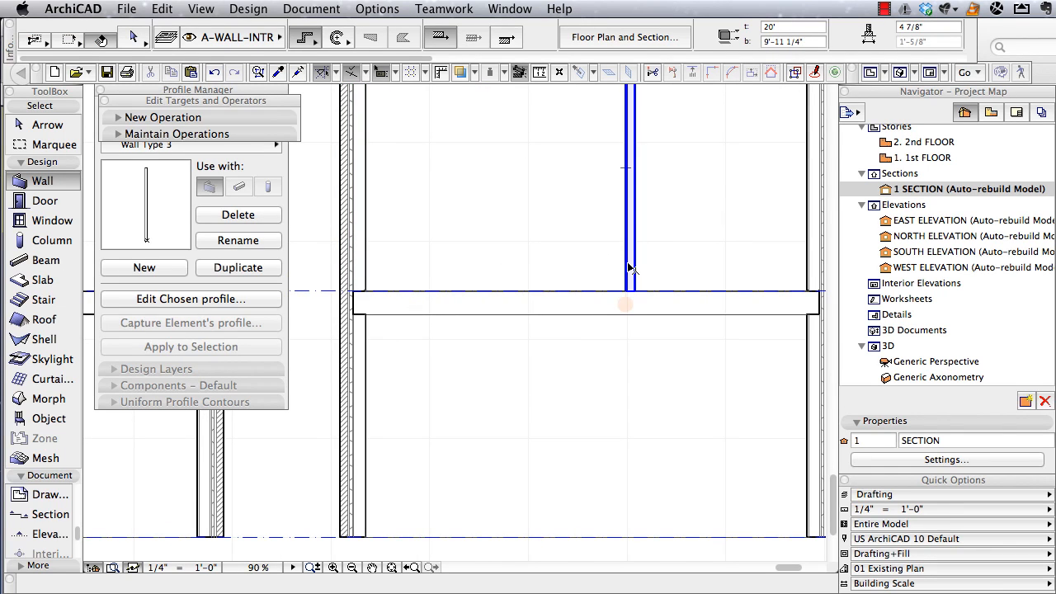
pyautogui.click(629, 268)
pyautogui.scroll(6, 631, 281)
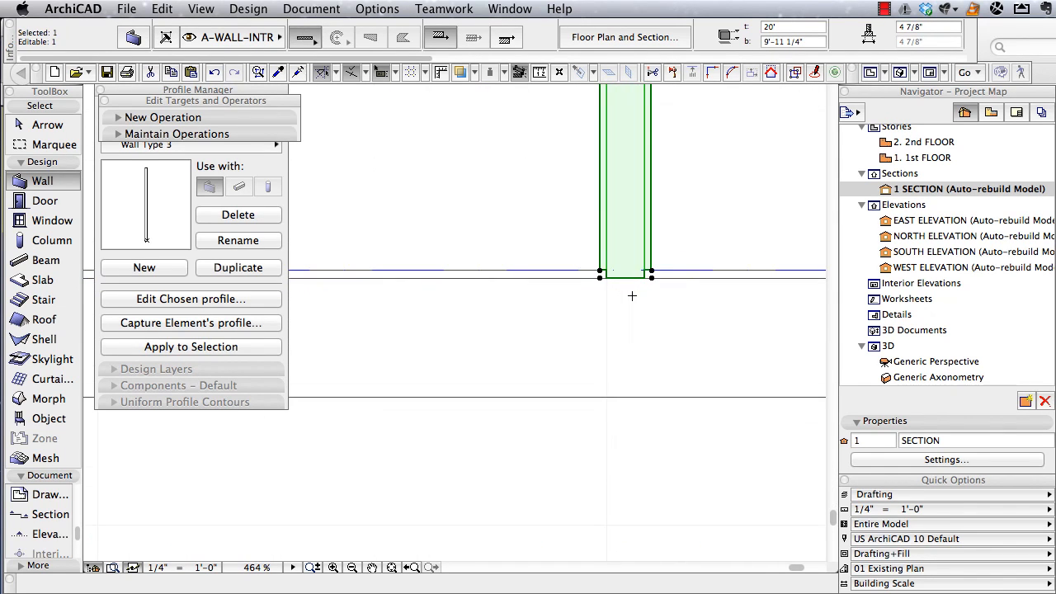
pyautogui.scroll(-8, 625, 281)
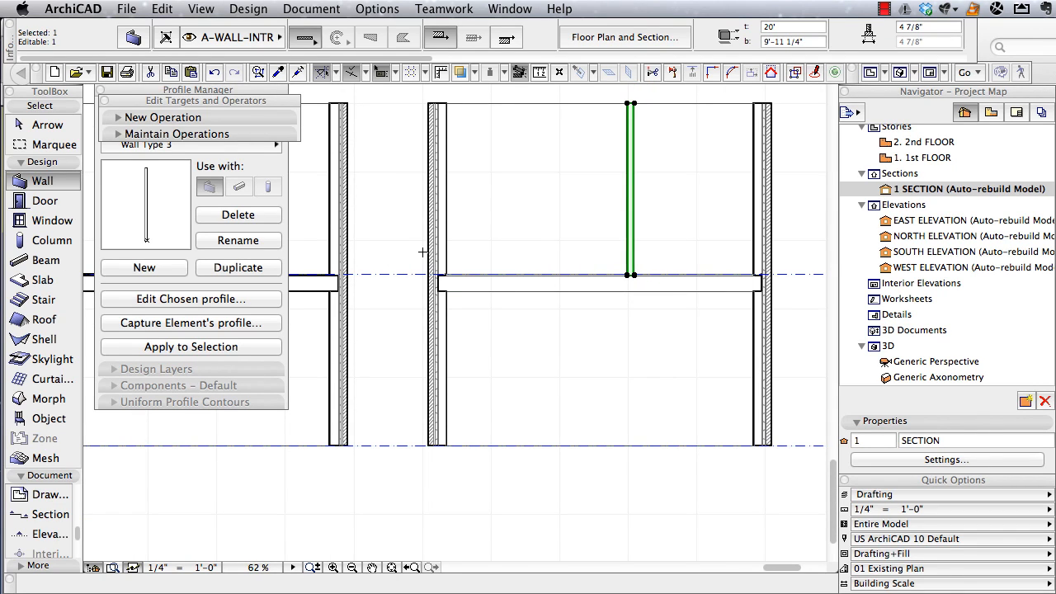
# On the 2nd FLOOR plan, draw a rectangular floor-structure slab inside the new building's exterior sheathing, using the neighbouring building's 9' to 9'-11 1/4" slab settings.
pyautogui.press('F2')
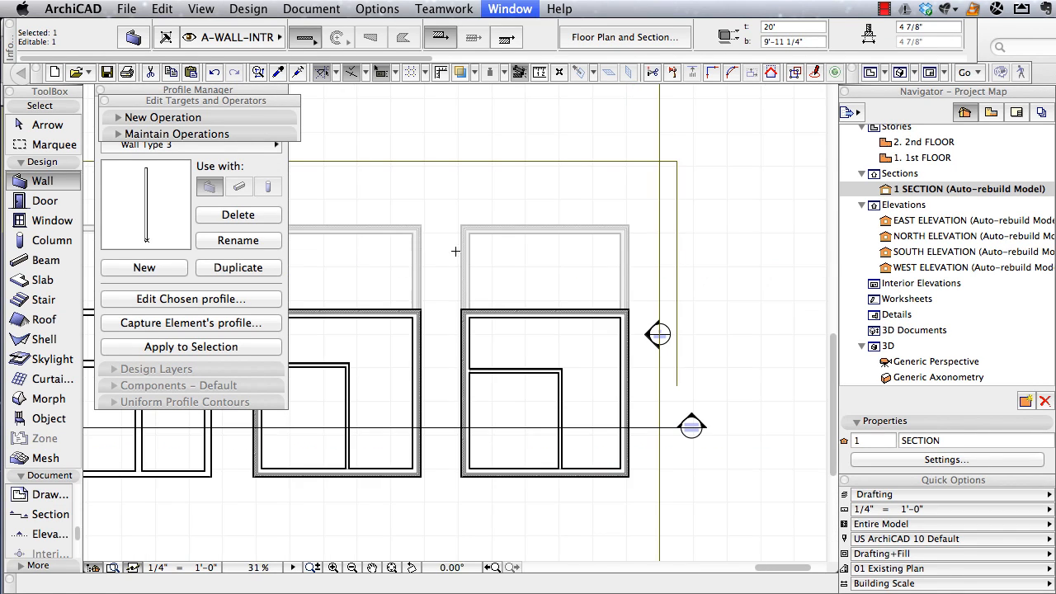
pyautogui.click(38, 283)
pyautogui.press('space')
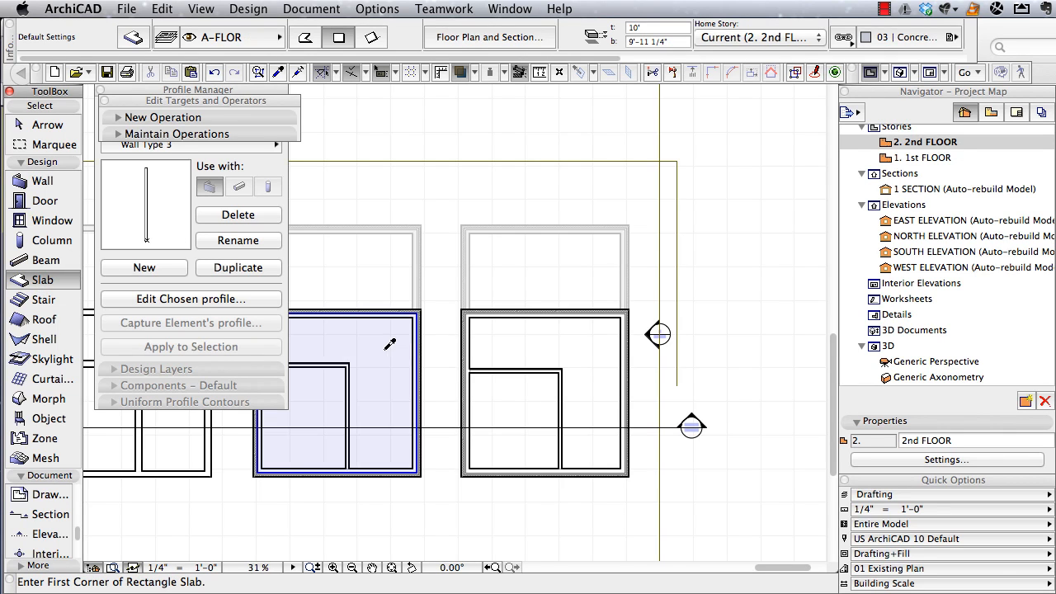
pyautogui.scroll(5, 460, 503)
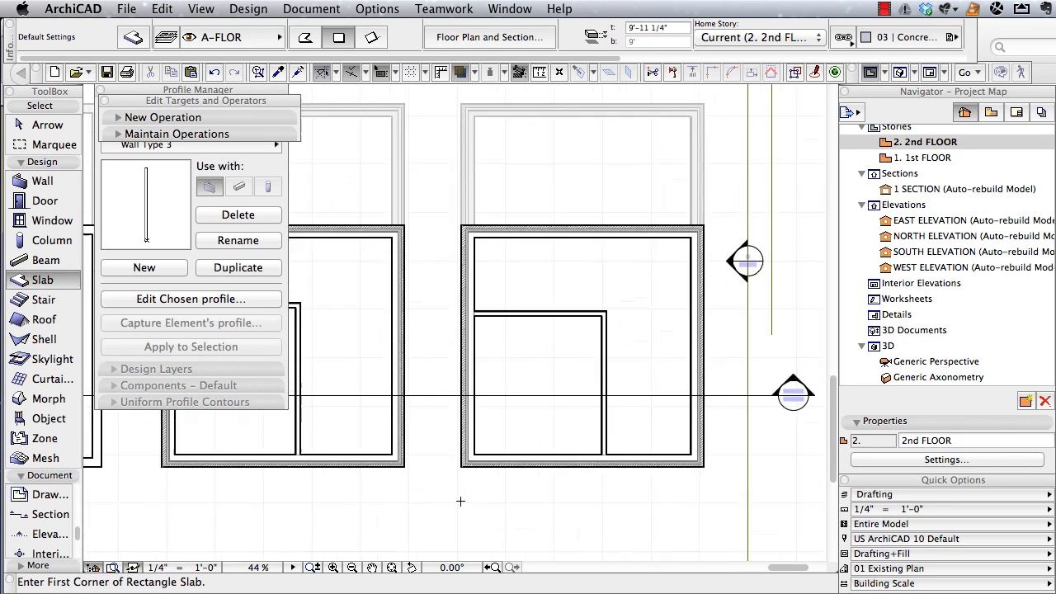
pyautogui.scroll(5, 474, 469)
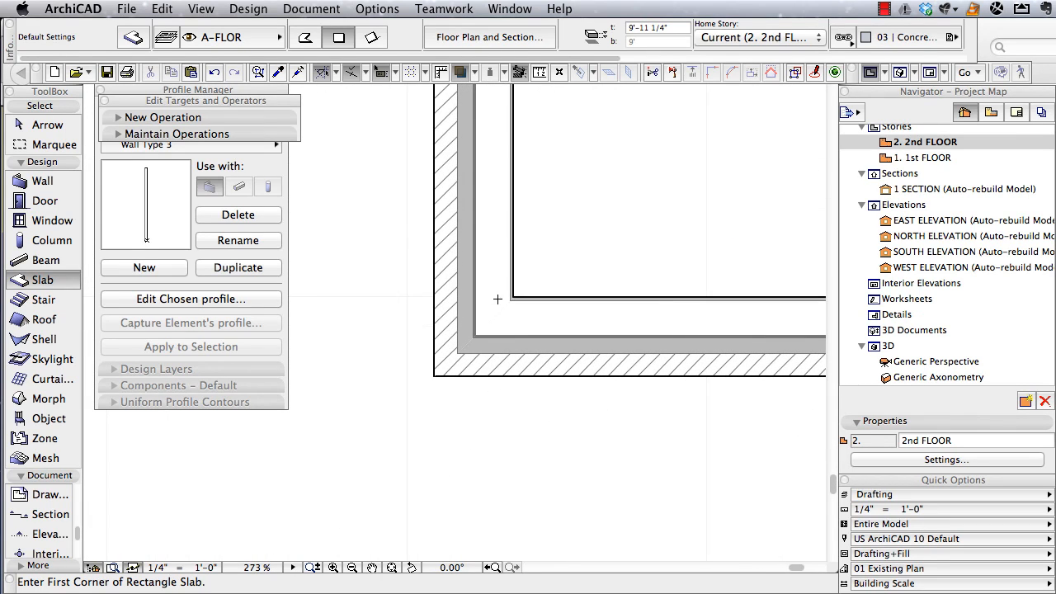
pyautogui.scroll(1, 487, 316)
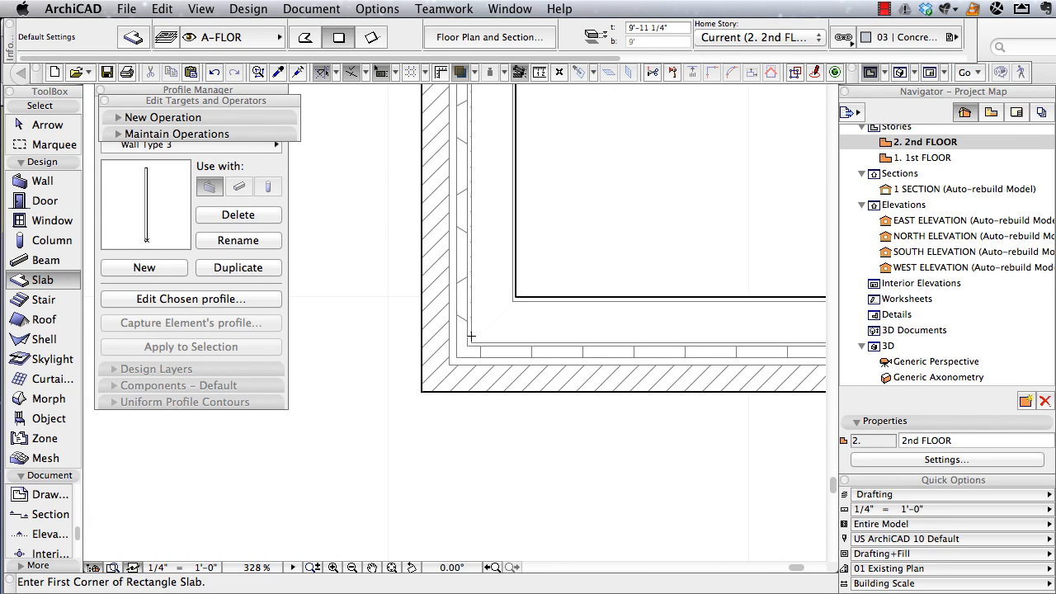
pyautogui.scroll(3, 472, 338)
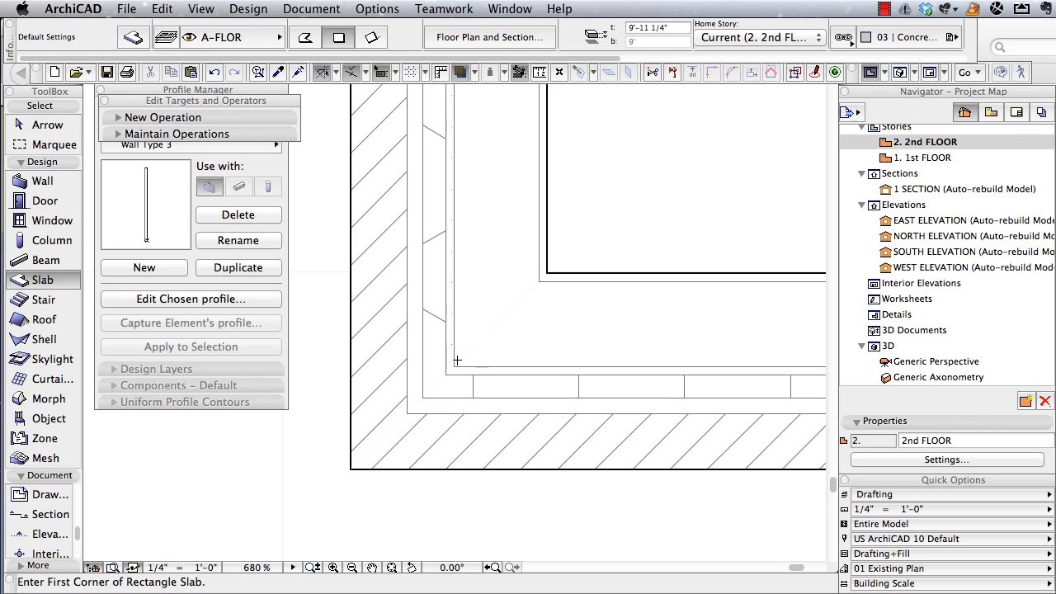
pyautogui.click(453, 365)
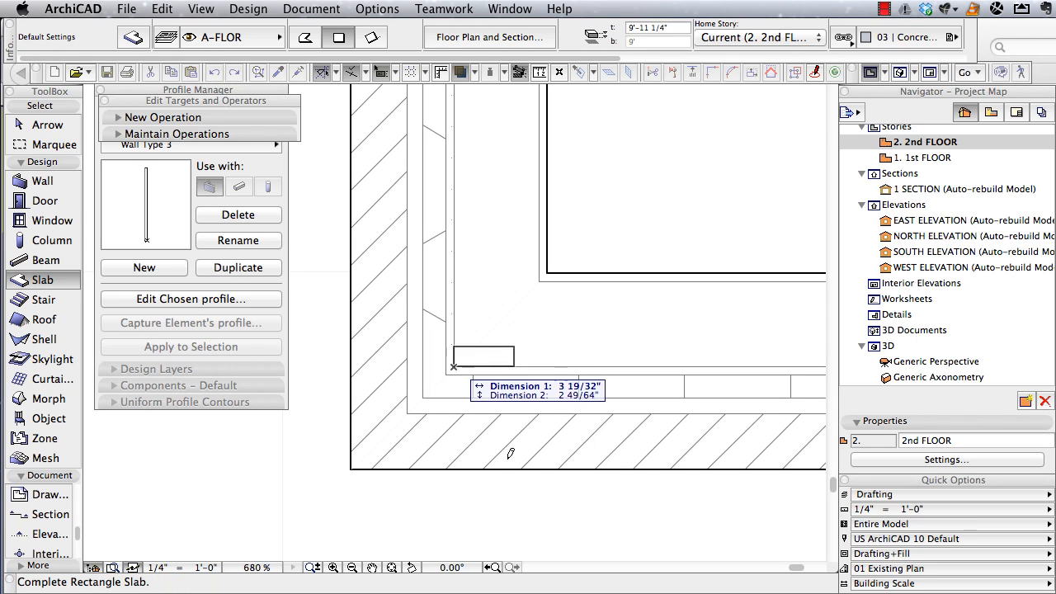
pyautogui.click(391, 568)
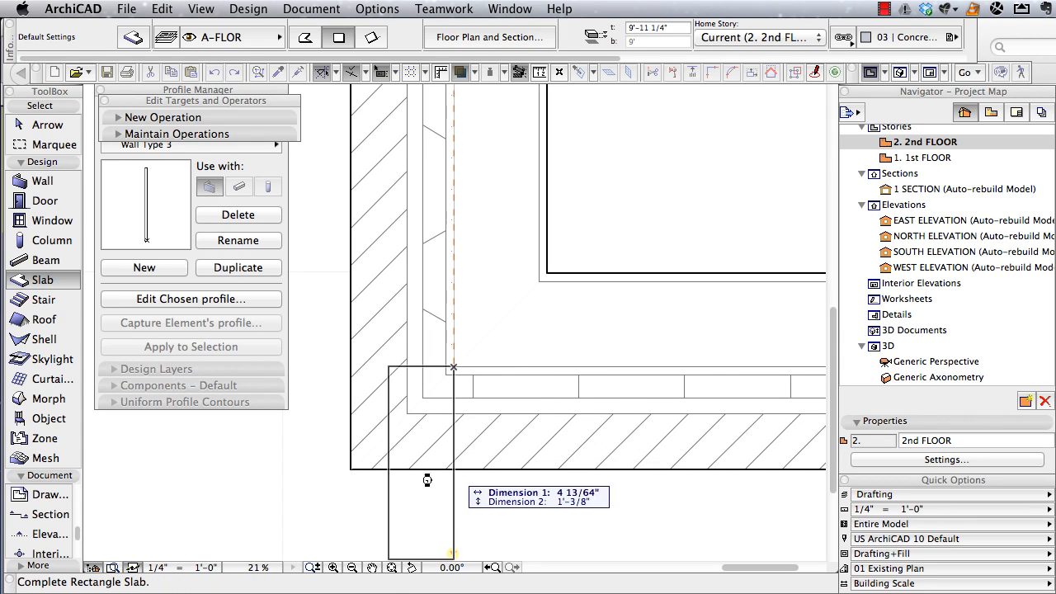
pyautogui.click(335, 568)
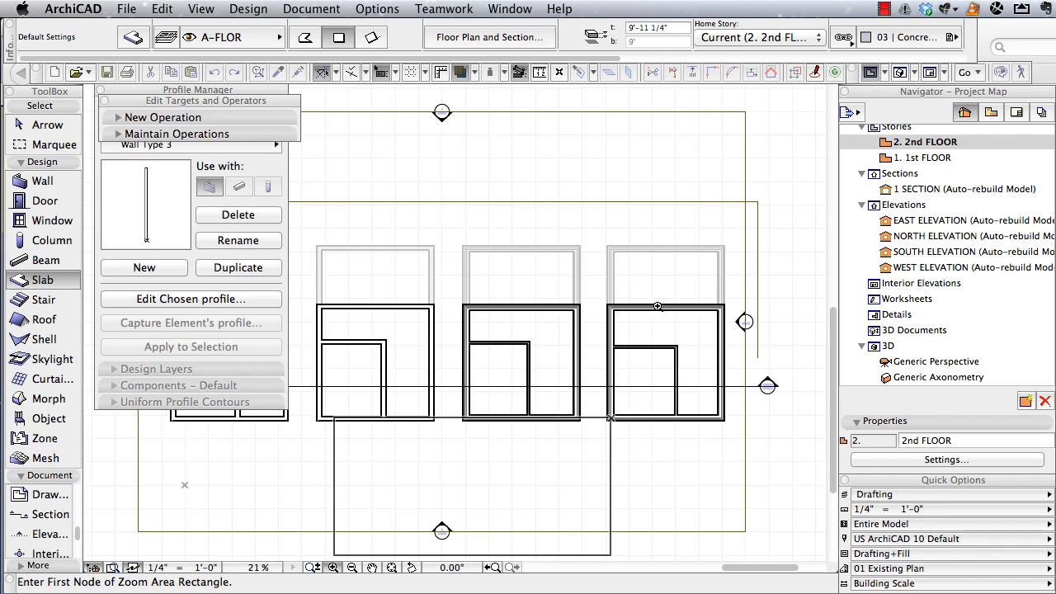
pyautogui.click(701, 296)
pyautogui.click(736, 325)
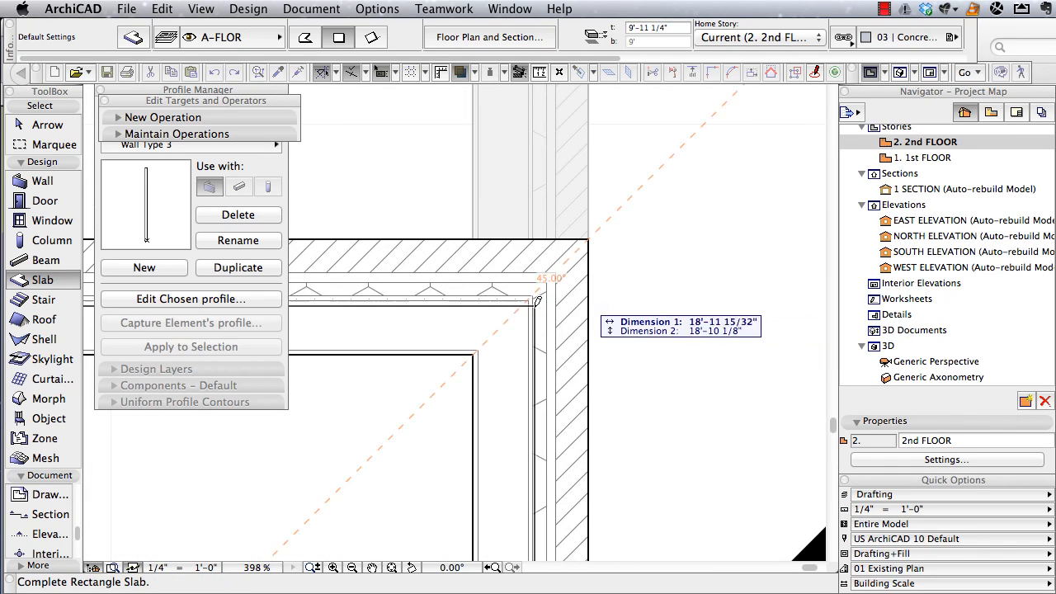
pyautogui.click(533, 292)
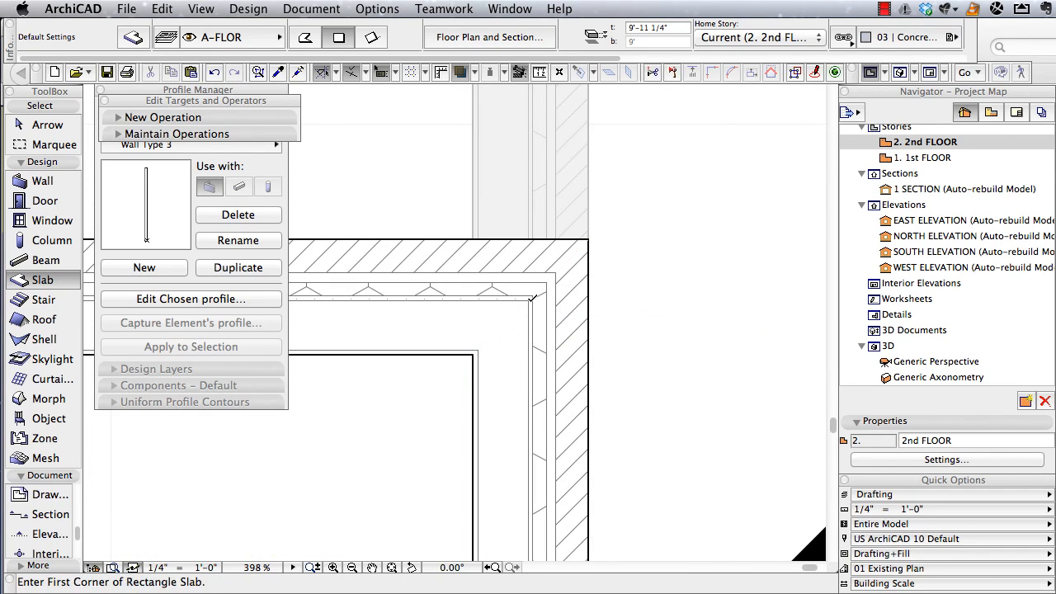
# Draw a subfloor slab across the new building's lower-left room, using the neighbouring building's subfloor settings with top at 10' and bottom at 9'-11 1/4".
pyautogui.click(392, 568)
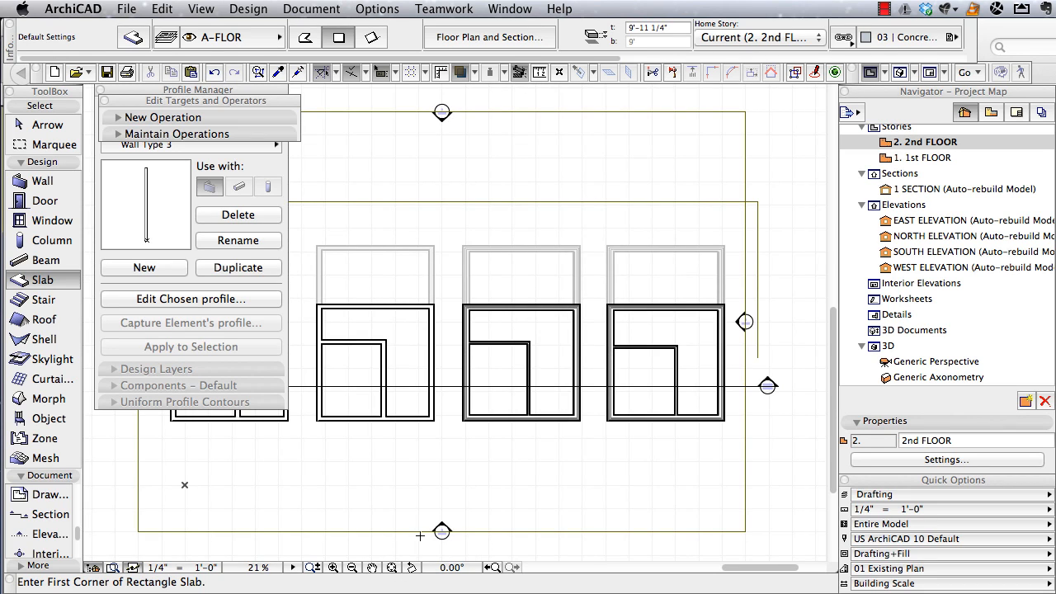
pyautogui.keyDown('alt'); pyautogui.click(507, 363); pyautogui.keyUp('alt')
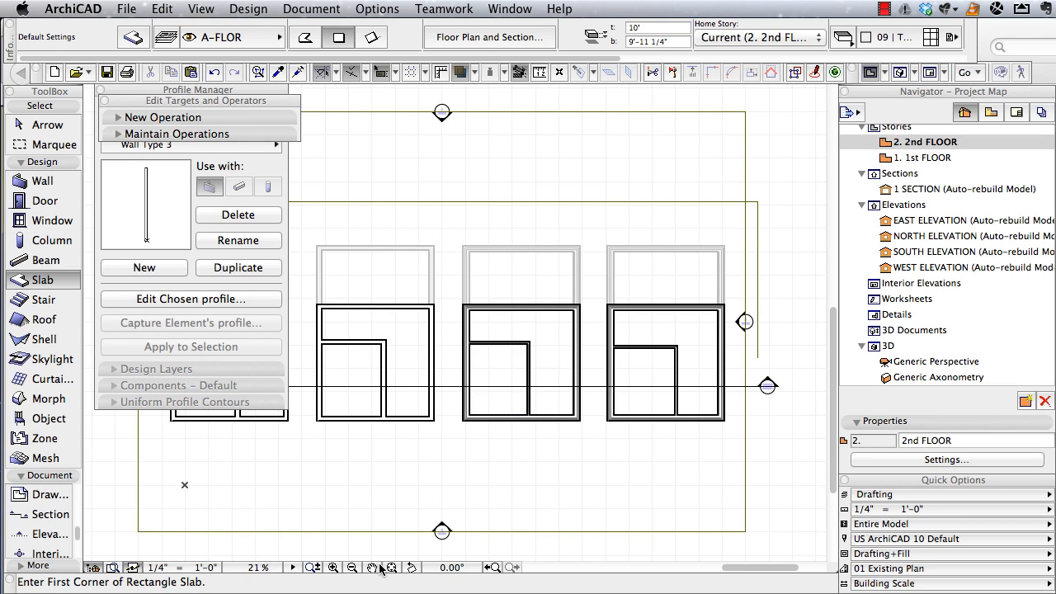
pyautogui.click(334, 568)
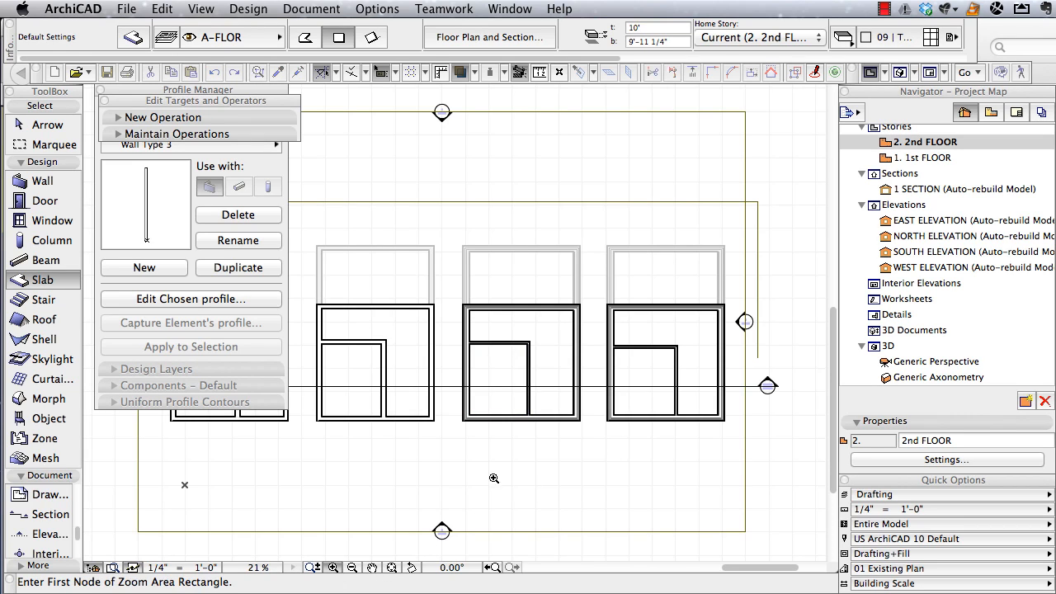
pyautogui.click(631, 426)
pyautogui.click(598, 407)
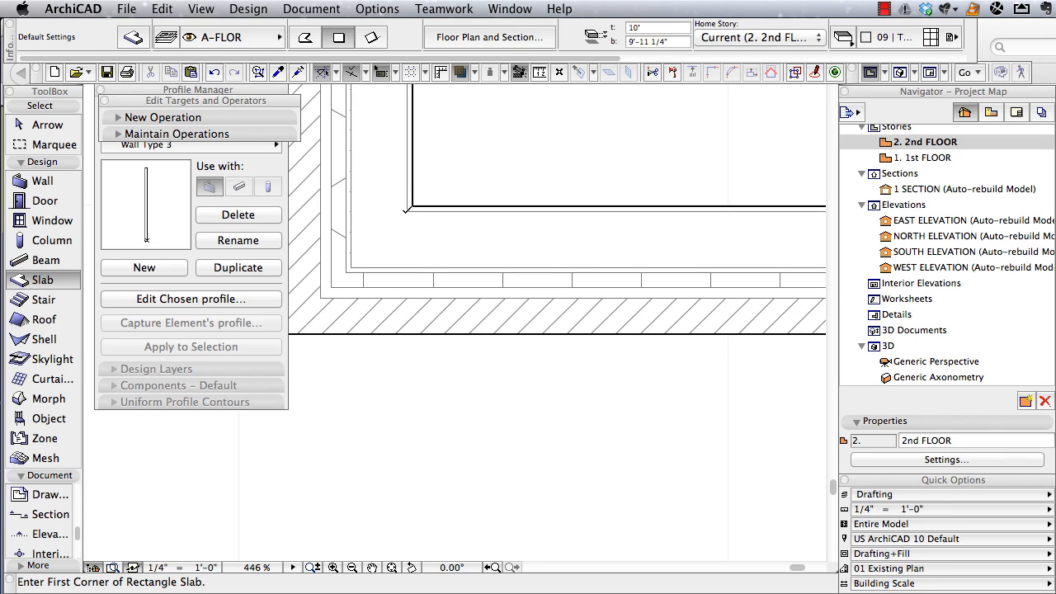
pyautogui.click(407, 211)
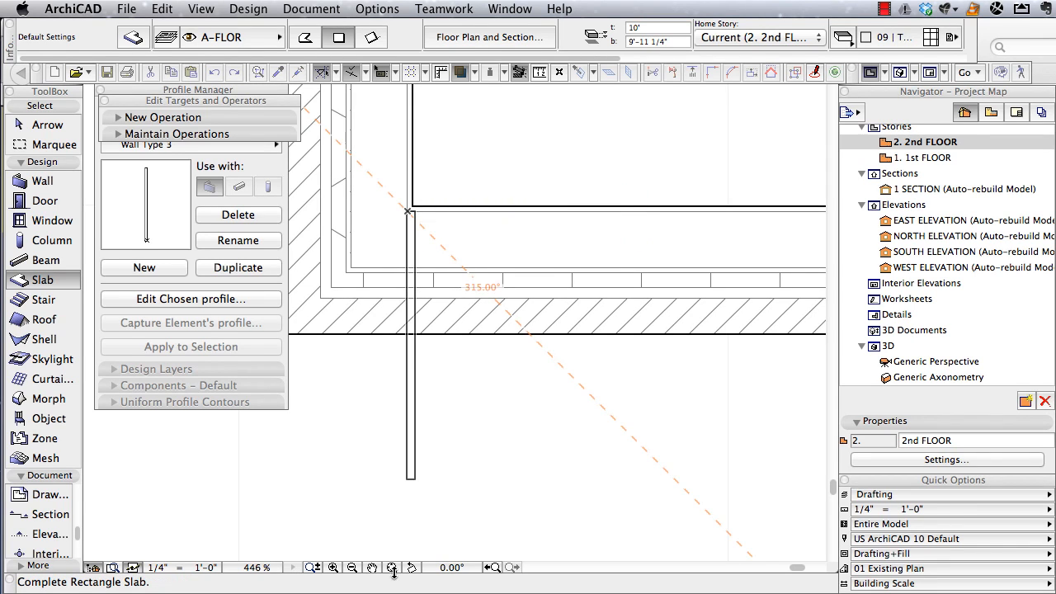
pyautogui.click(492, 568)
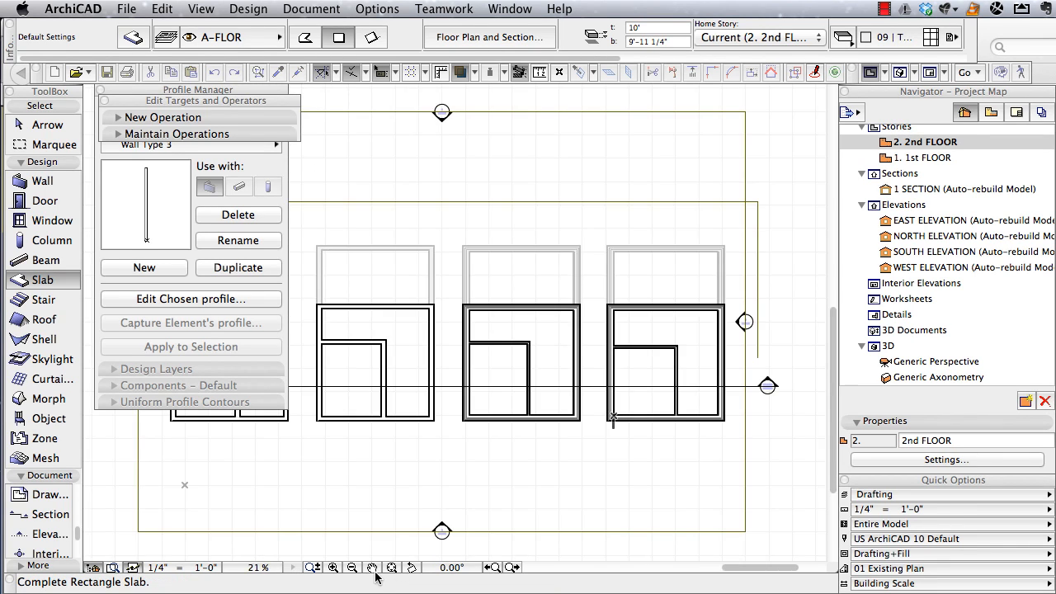
pyautogui.click(333, 568)
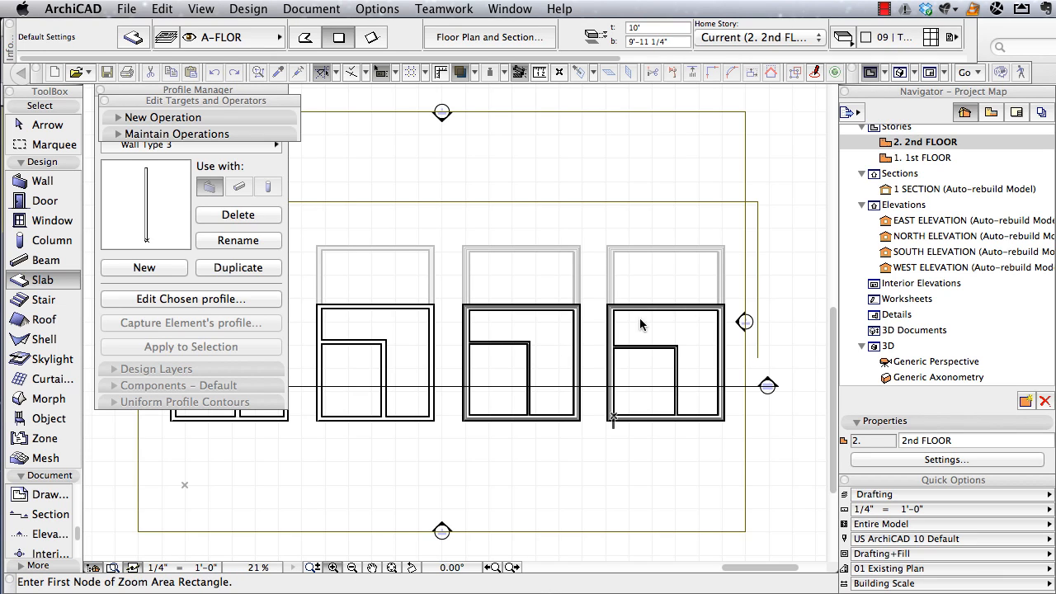
pyautogui.click(660, 338)
pyautogui.click(686, 356)
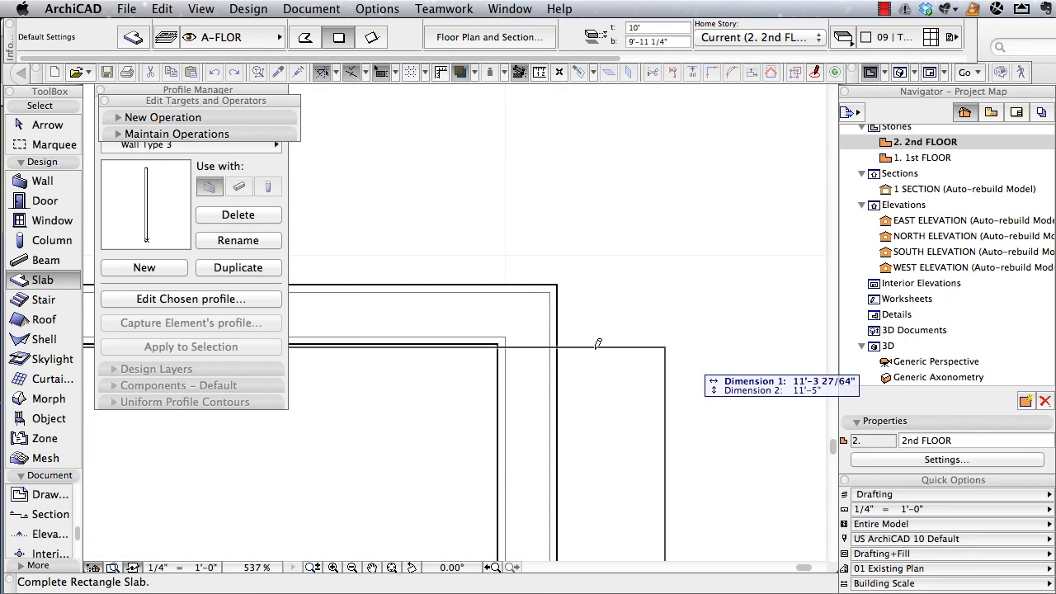
pyautogui.press('Escape')
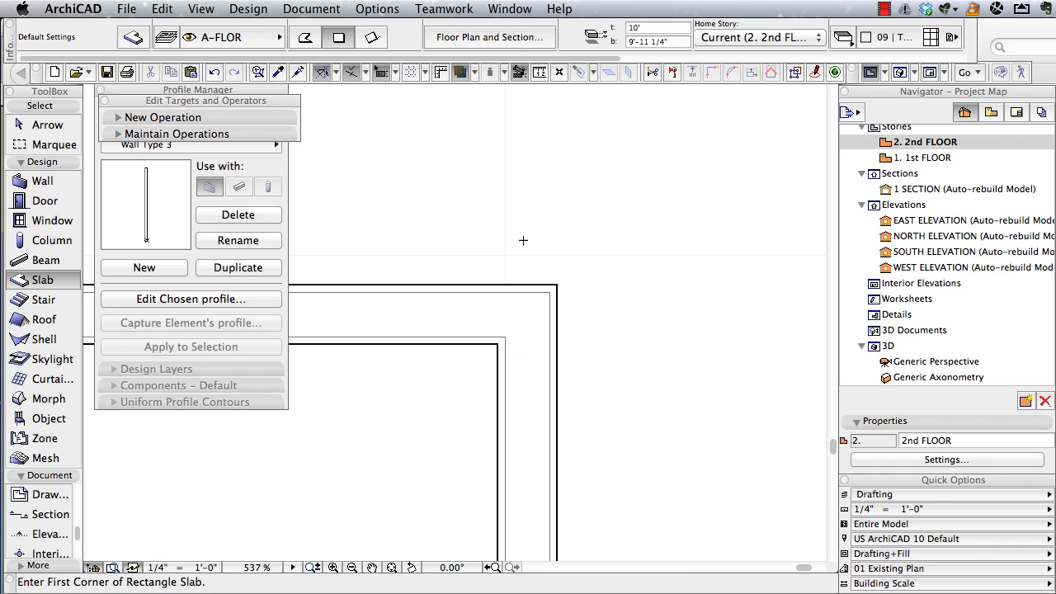
# Inspect in 1 SECTION how the new floor-structure and subfloor slabs meet the exterior and interior walls.
pyautogui.click(498, 8)
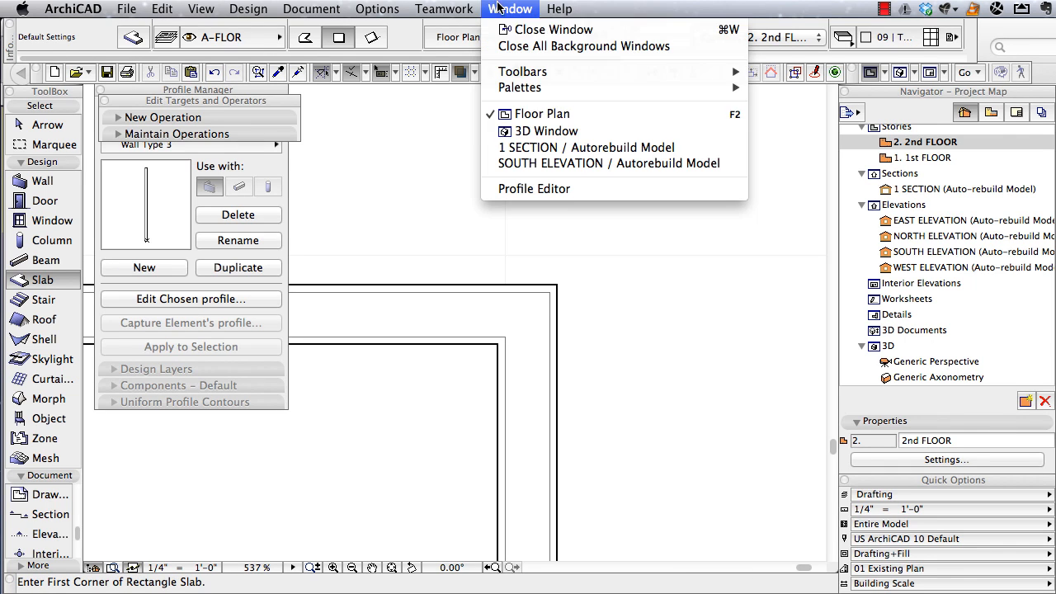
pyautogui.click(536, 148)
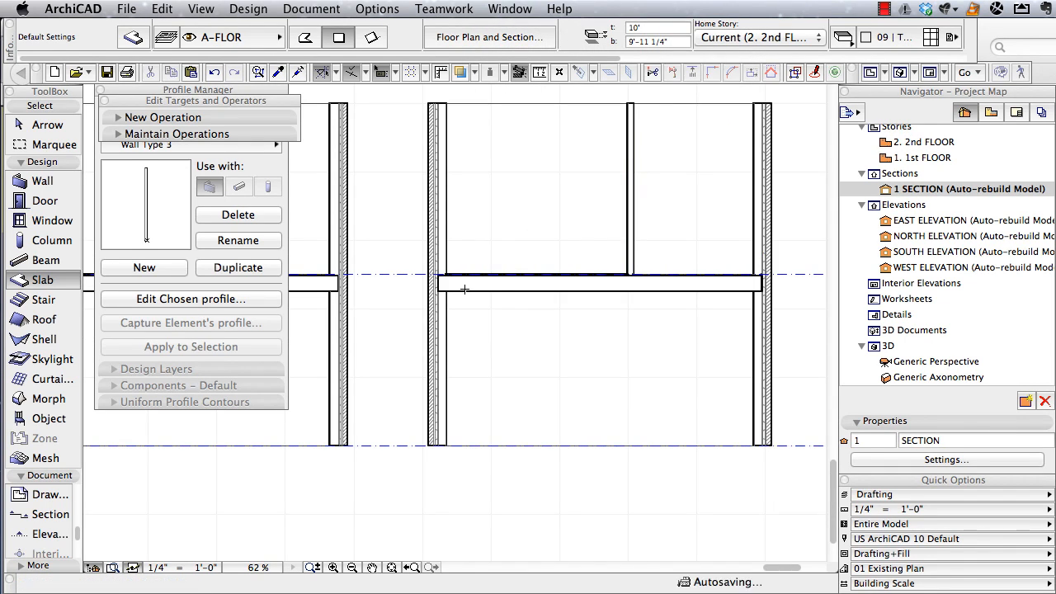
pyautogui.scroll(5, 405, 280)
pyautogui.scroll(6, 419, 271)
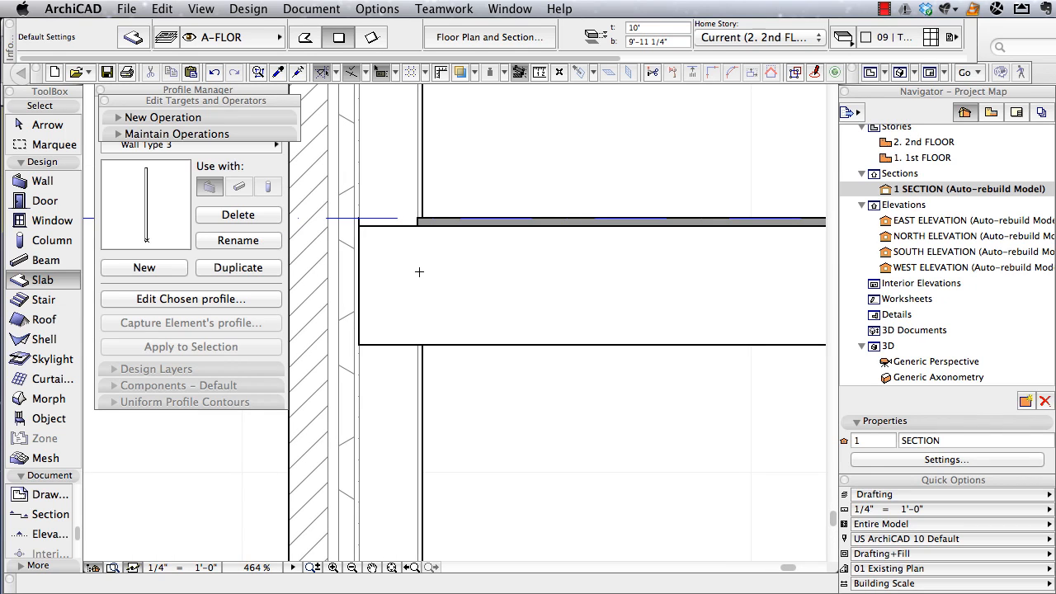
pyautogui.click(417, 282)
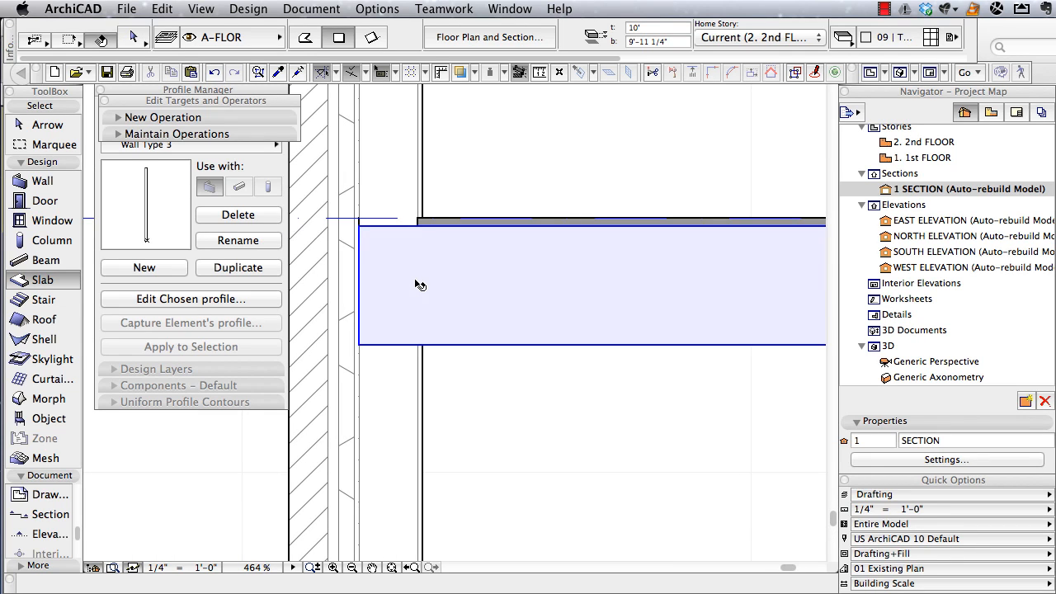
pyautogui.click(420, 285)
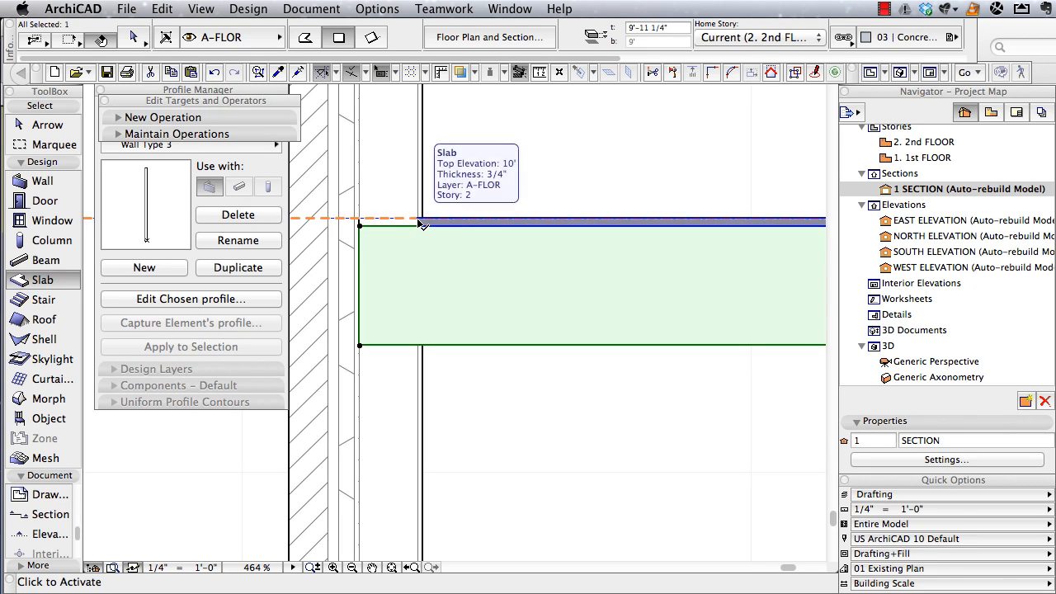
pyautogui.press('Escape')
pyautogui.scroll(-8, 591, 271)
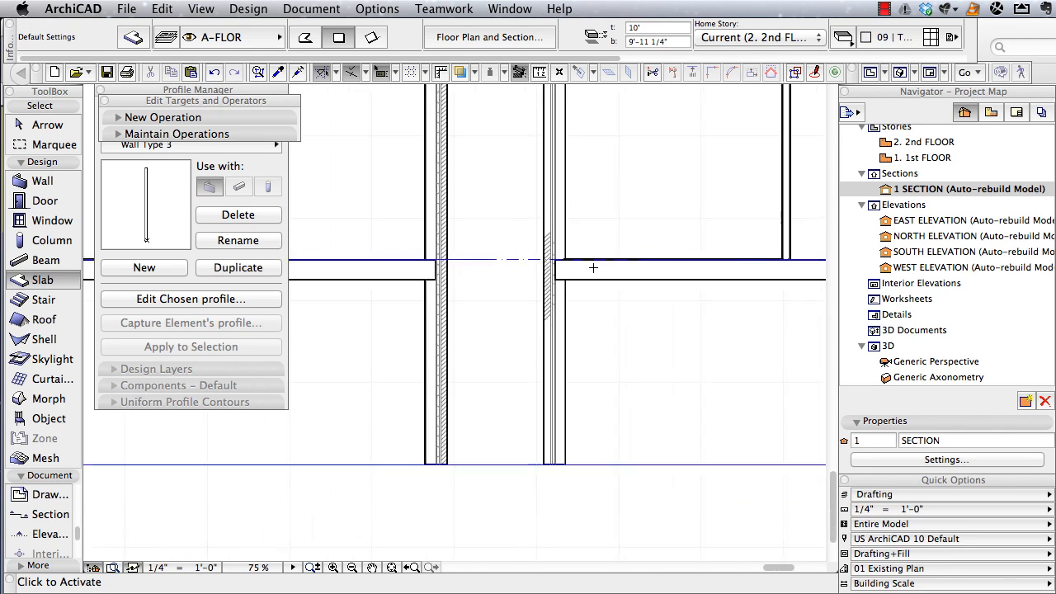
pyautogui.scroll(2, 594, 267)
pyautogui.scroll(3, 779, 252)
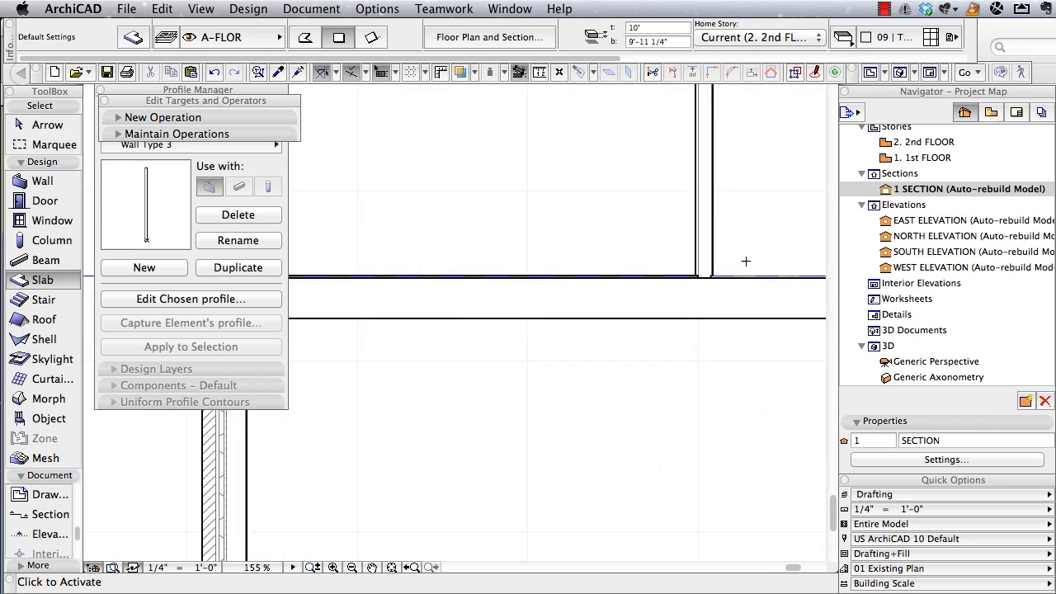
pyautogui.scroll(4, 746, 261)
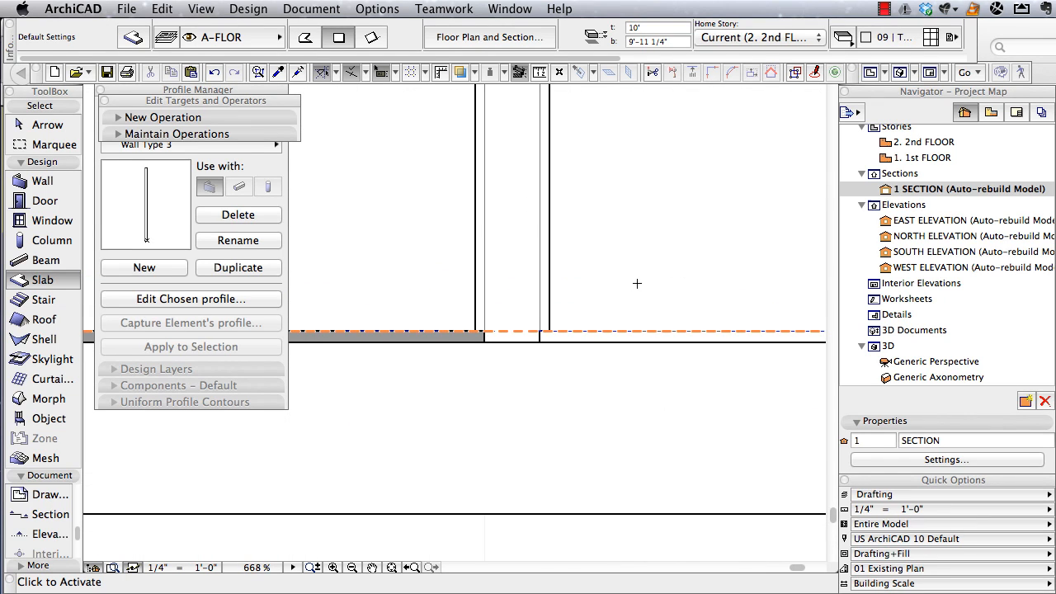
# Clear the wall selection in 1 SECTION and remove all guide lines from the view.
pyautogui.click(641, 286)
pyautogui.scroll(-1, 681, 487)
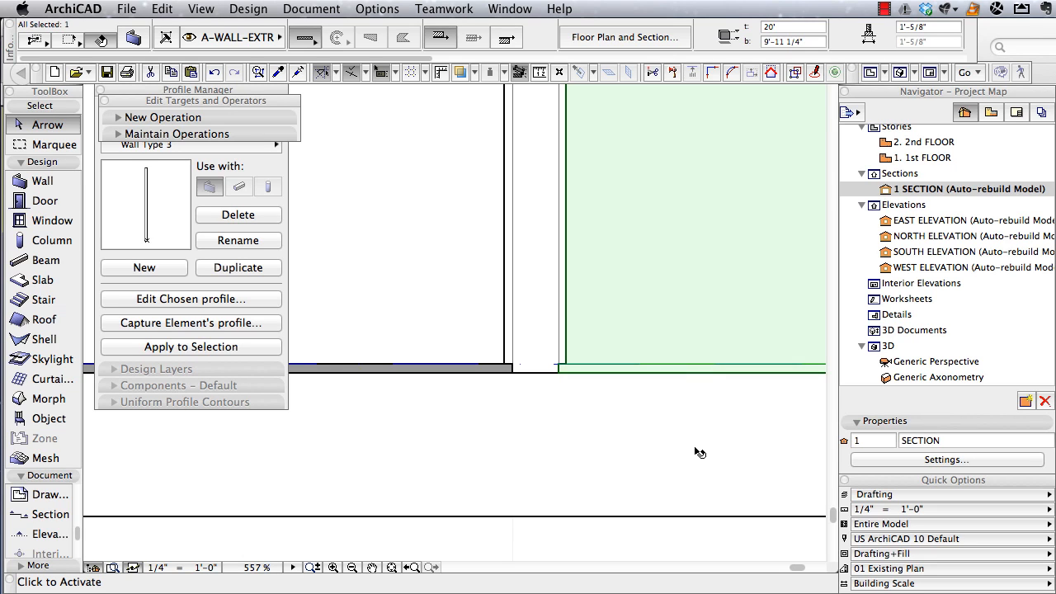
pyautogui.click(393, 568)
pyautogui.click(395, 569)
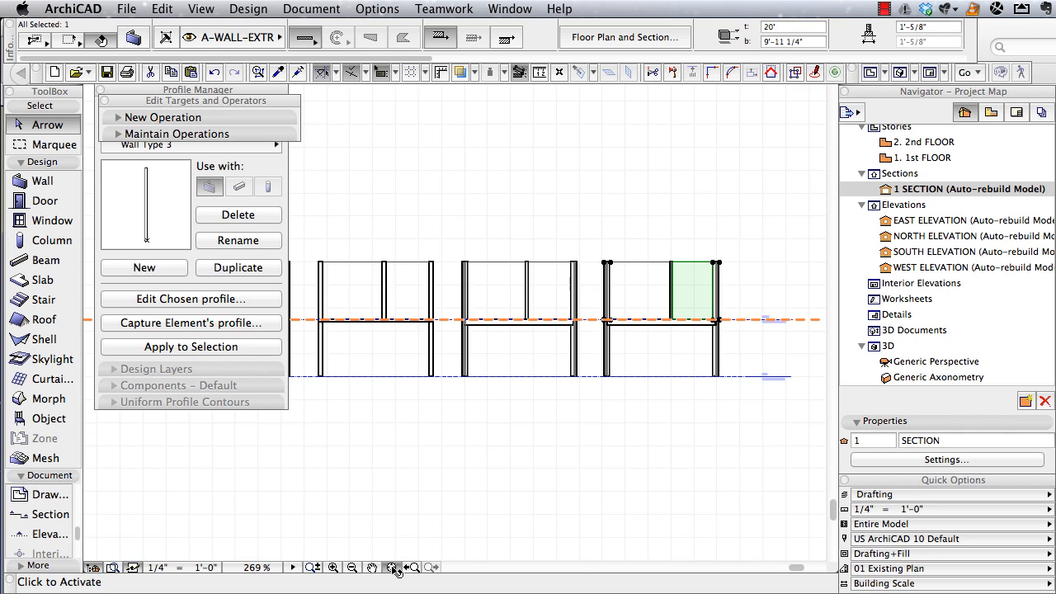
pyautogui.click(659, 231)
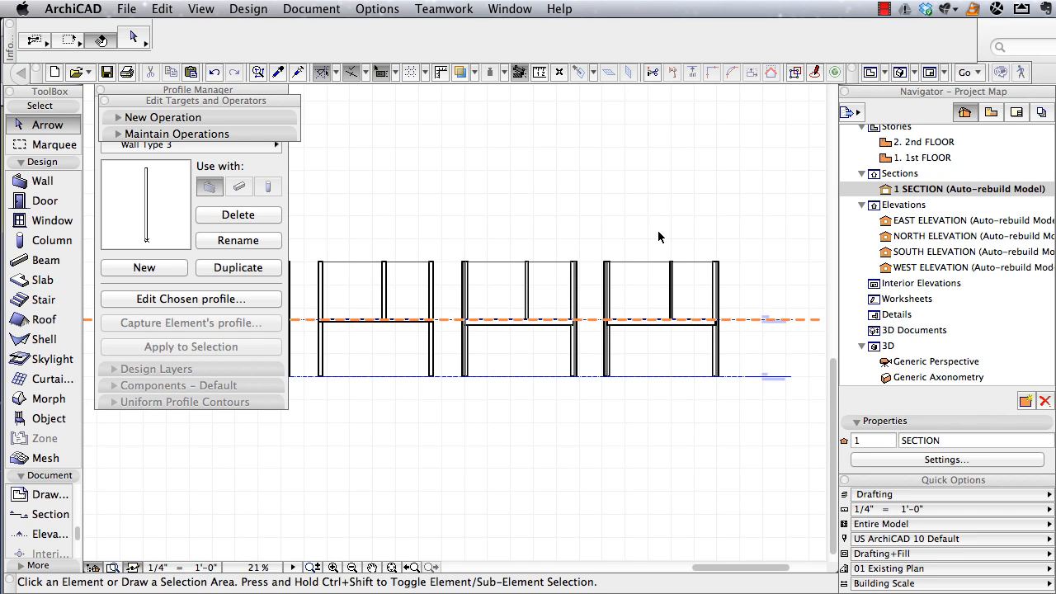
pyautogui.rightClick(591, 190)
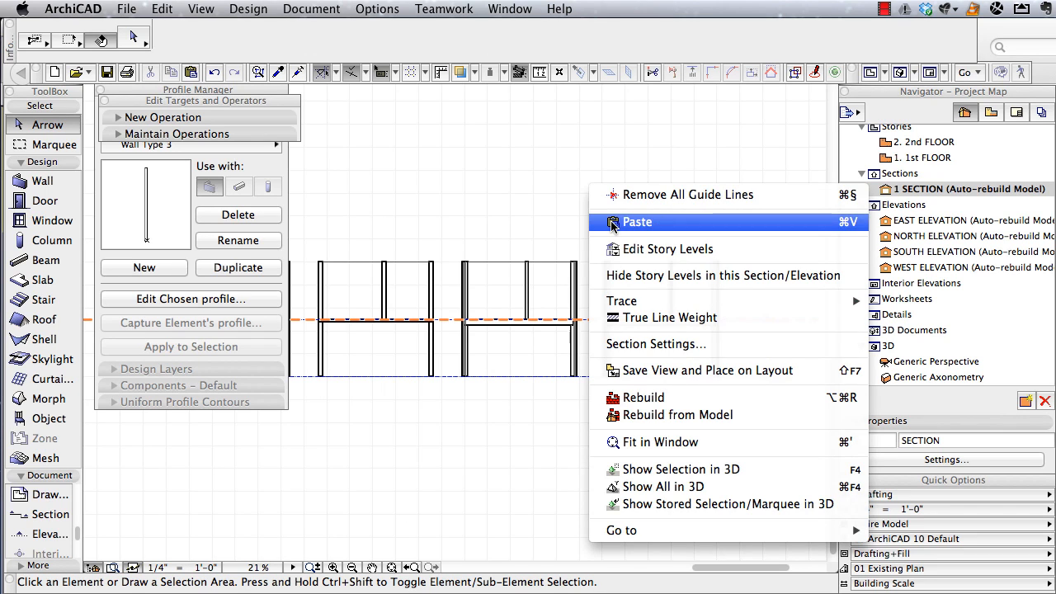
pyautogui.click(654, 195)
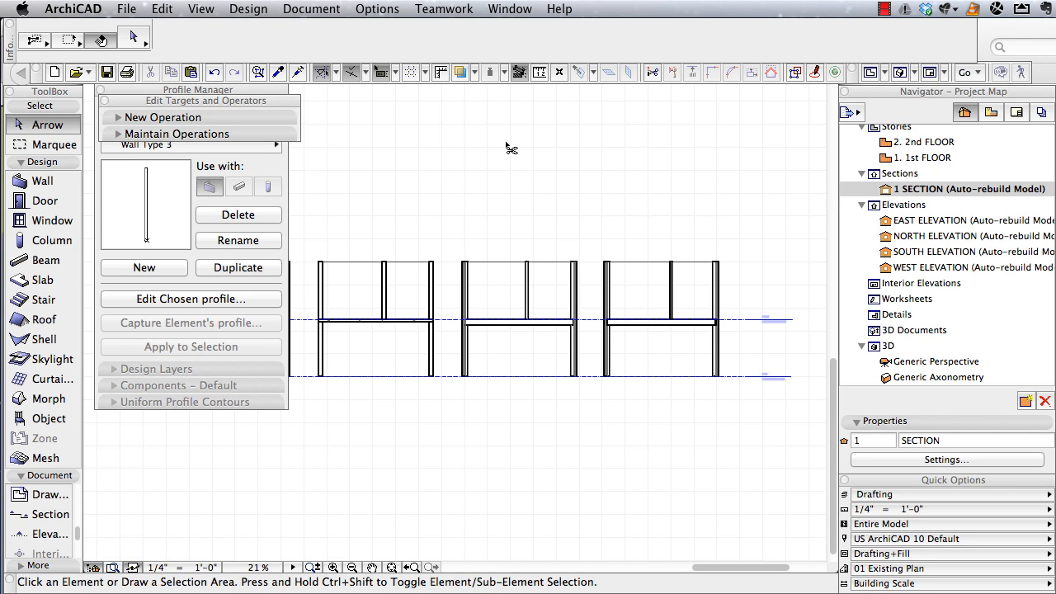
# Switch to the AMT16 SAMPLE PROJECT window and bring up the STRUCTURES & PROFILE WALLS legend on the FIRST FLOOR plan.
pyautogui.press('super+Tab')
pyautogui.press('super+Tab')
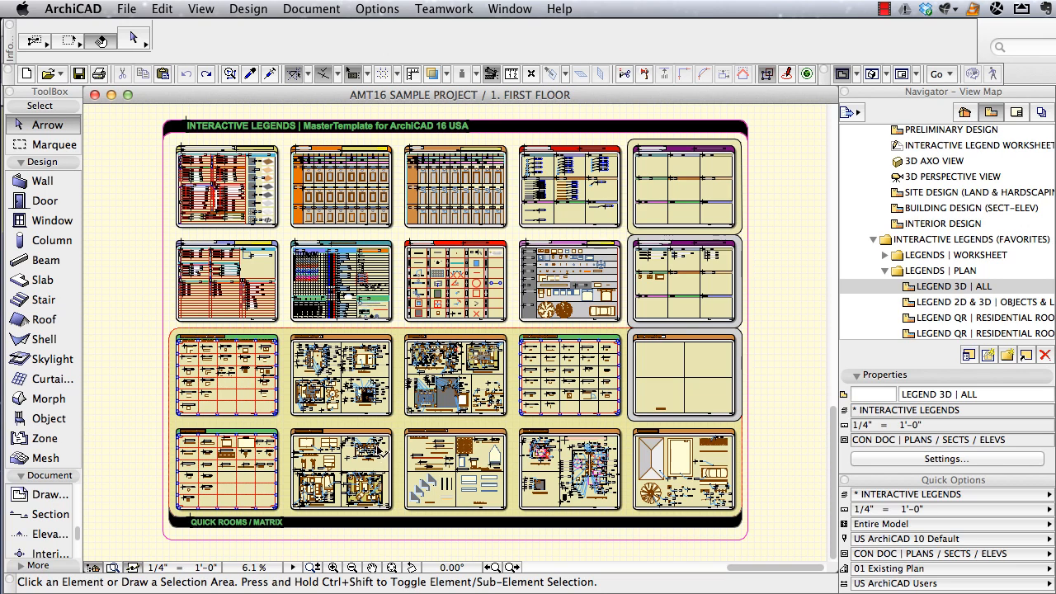
pyautogui.click(332, 567)
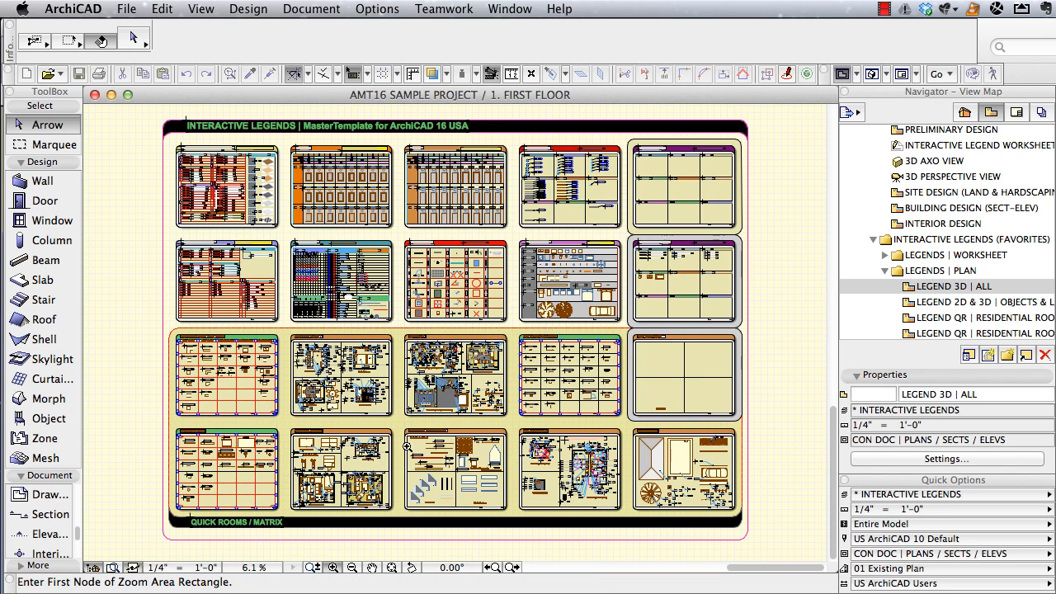
pyautogui.click(398, 424)
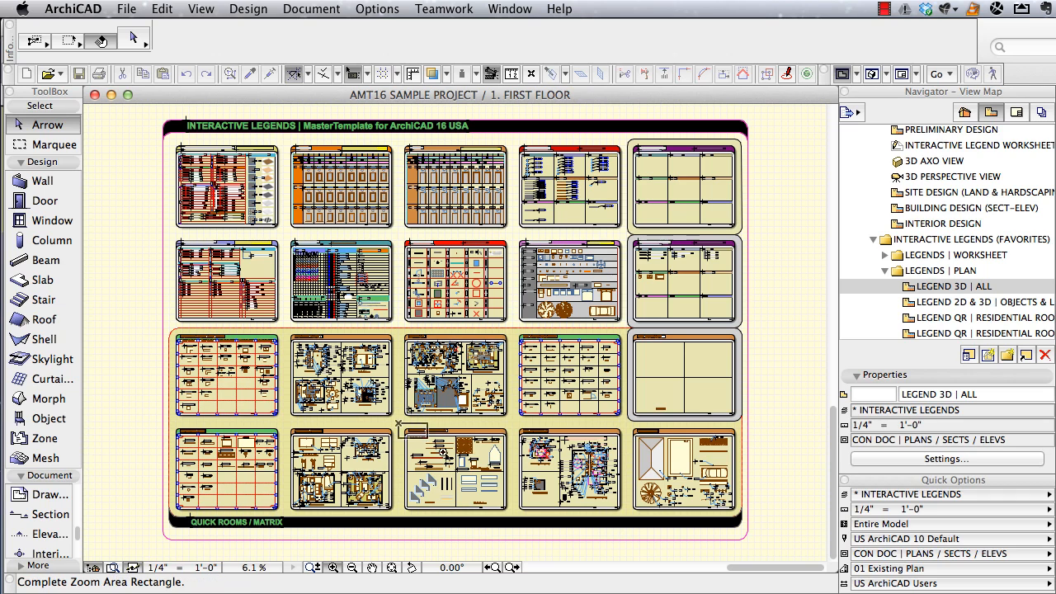
pyautogui.click(519, 522)
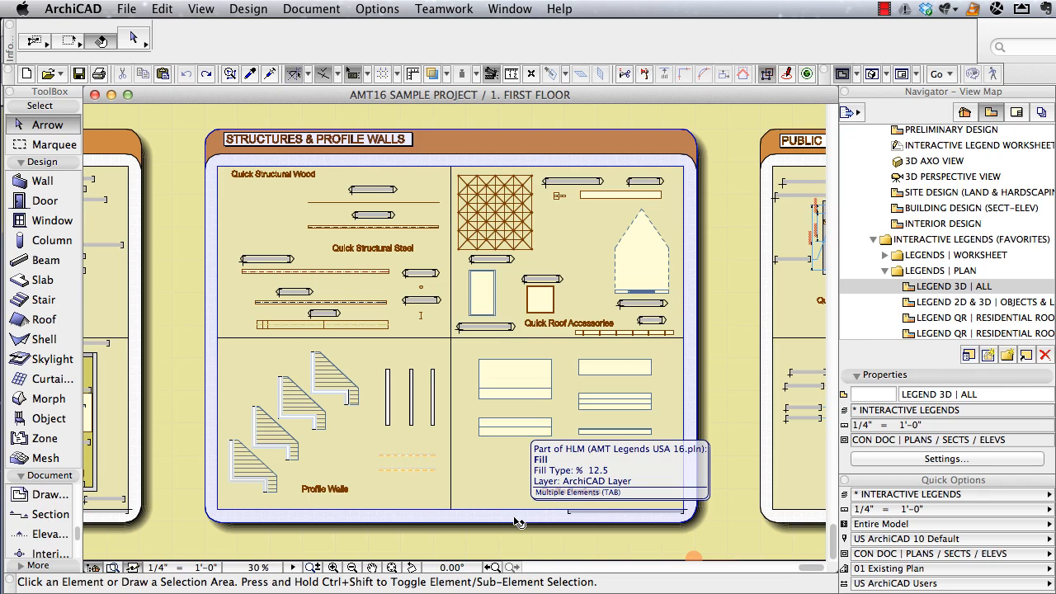
# Draw a marquee around the Profile Walls samples in the legend and show the marquee area in 3D.
pyautogui.click(51, 144)
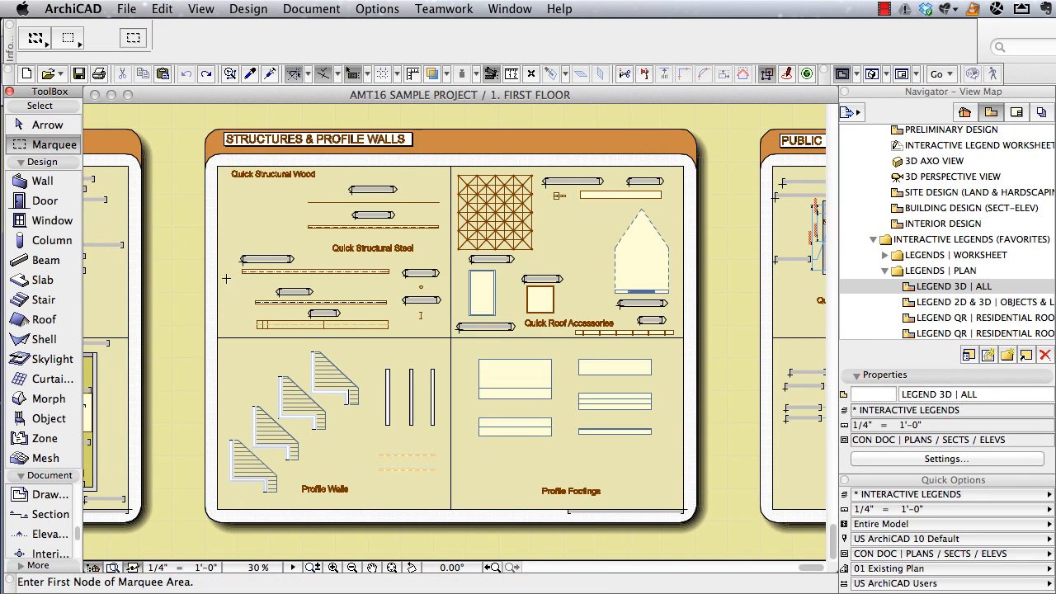
pyautogui.click(223, 344)
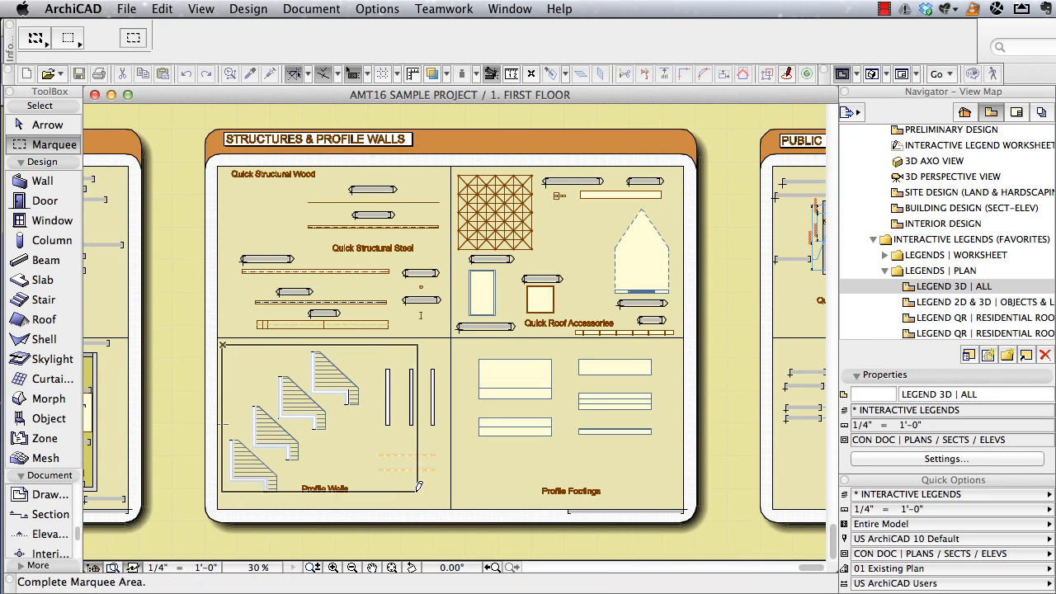
pyautogui.click(446, 494)
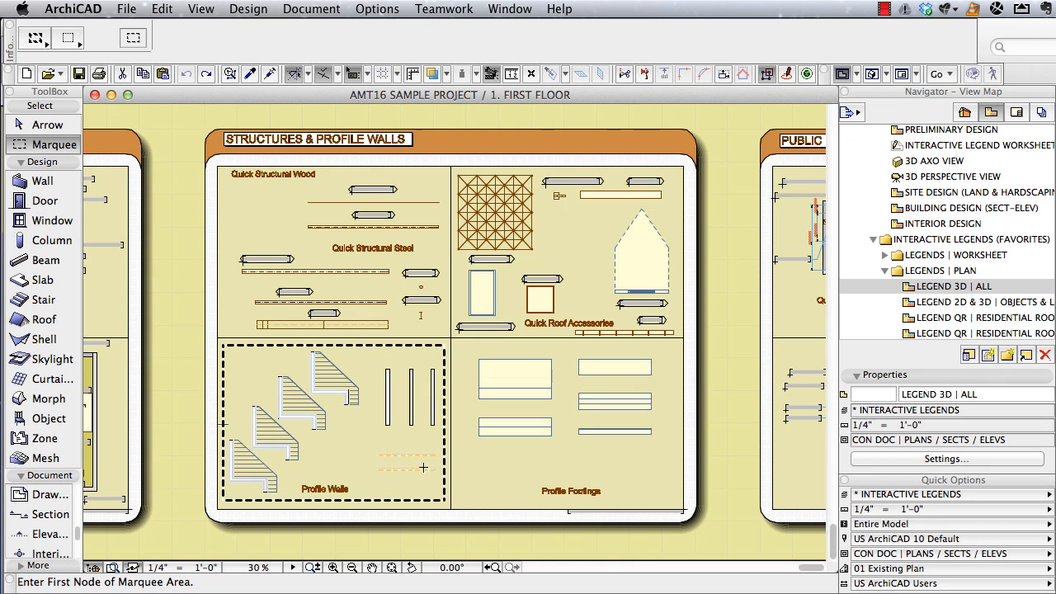
pyautogui.rightClick(278, 350)
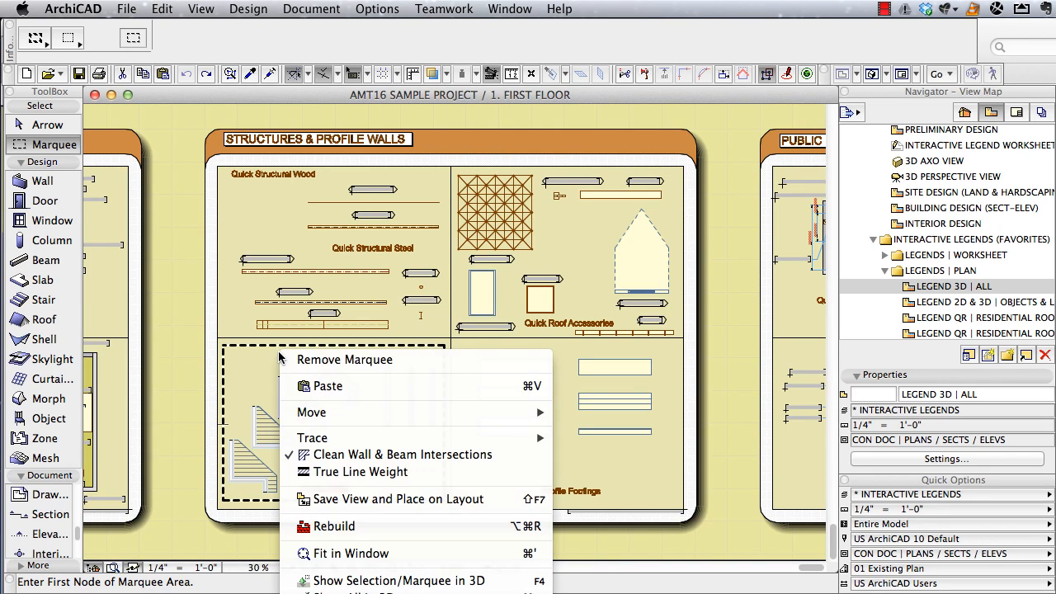
pyautogui.click(404, 581)
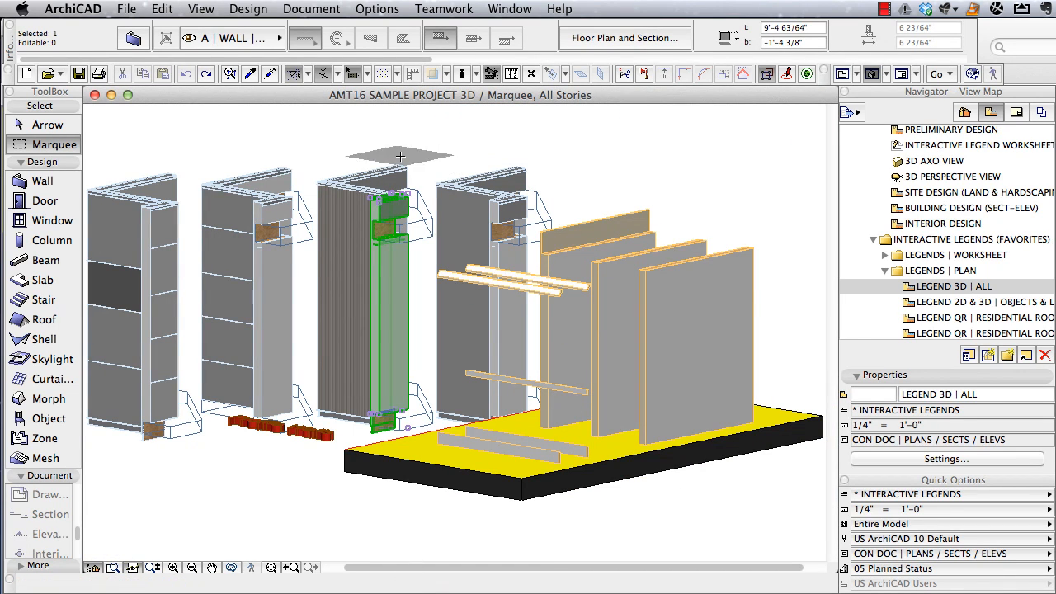
# Examine the profile walls' parapet caps, floor-structure notches and base details in 3D, including the corrugated panel wall and its neighbour.
pyautogui.scroll(6, 212, 229)
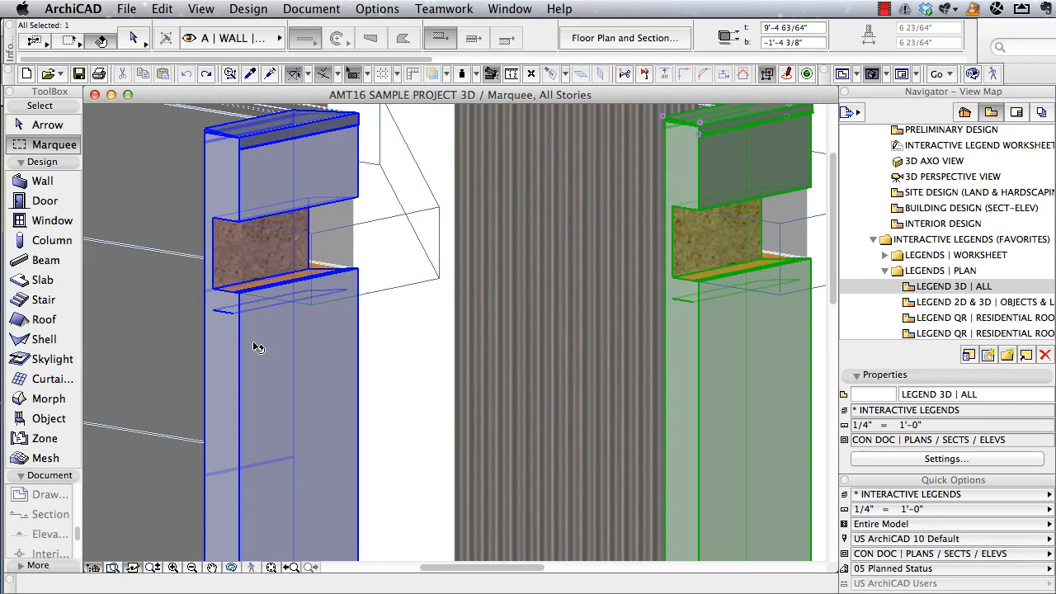
pyautogui.keyDown('shift'); pyautogui.click(241, 317); pyautogui.keyUp('shift')
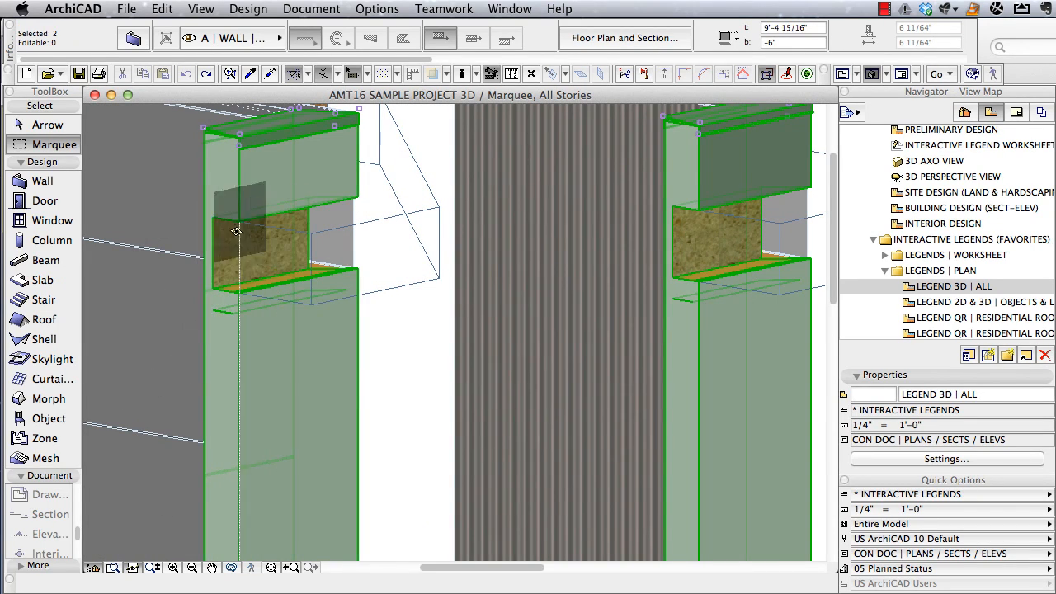
pyautogui.scroll(-5, 206, 165)
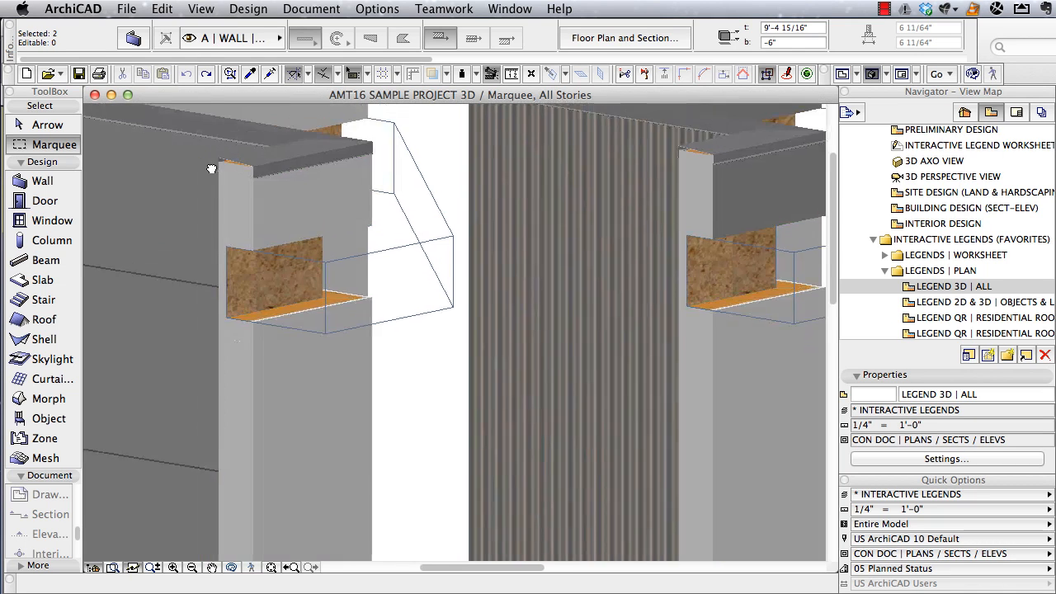
pyautogui.scroll(10, 348, 301)
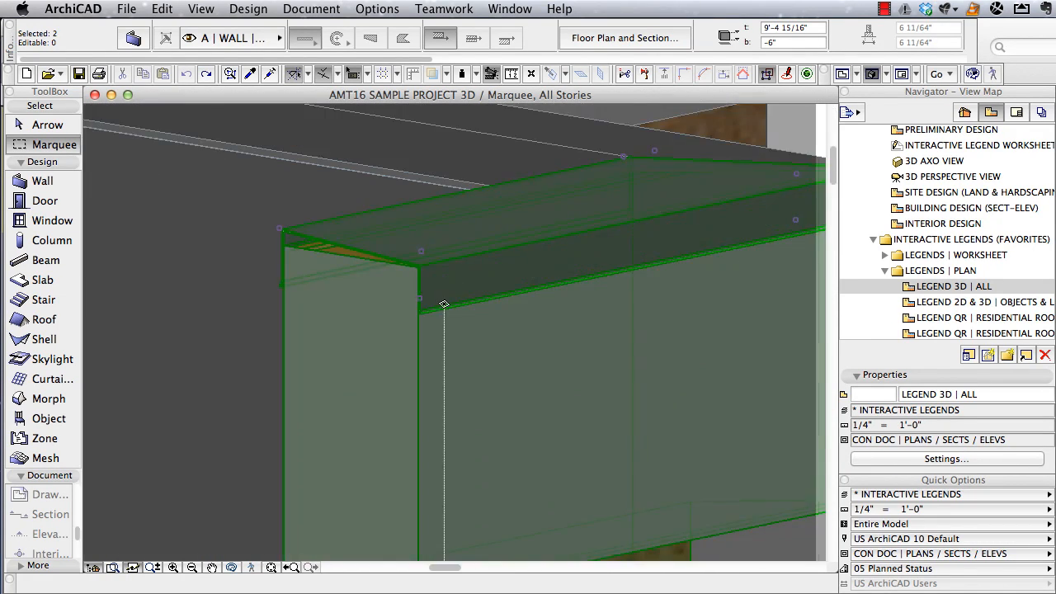
pyautogui.scroll(-5, 660, 330)
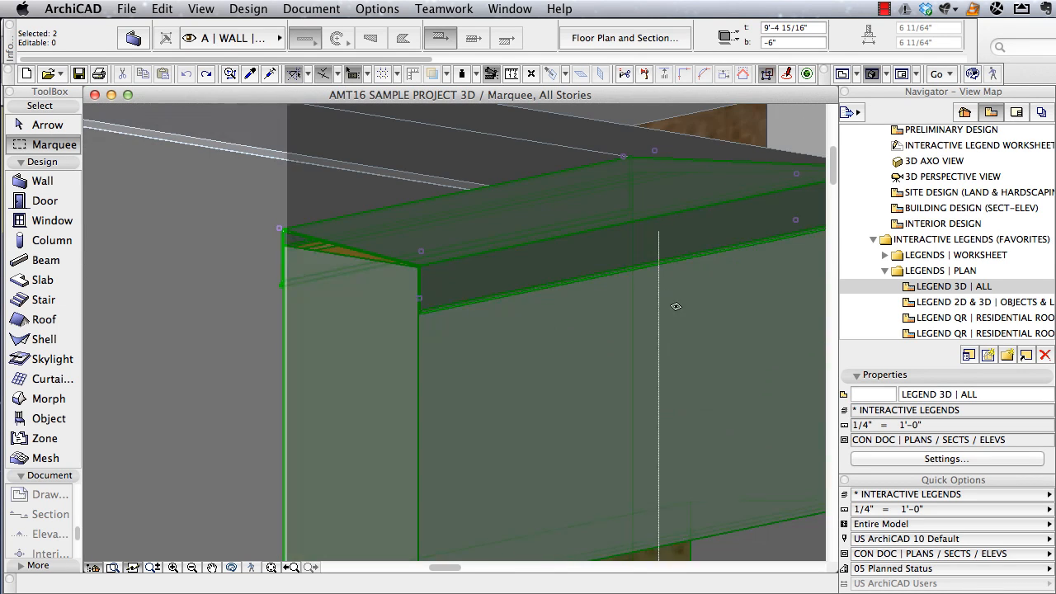
pyautogui.scroll(-3, 660, 330)
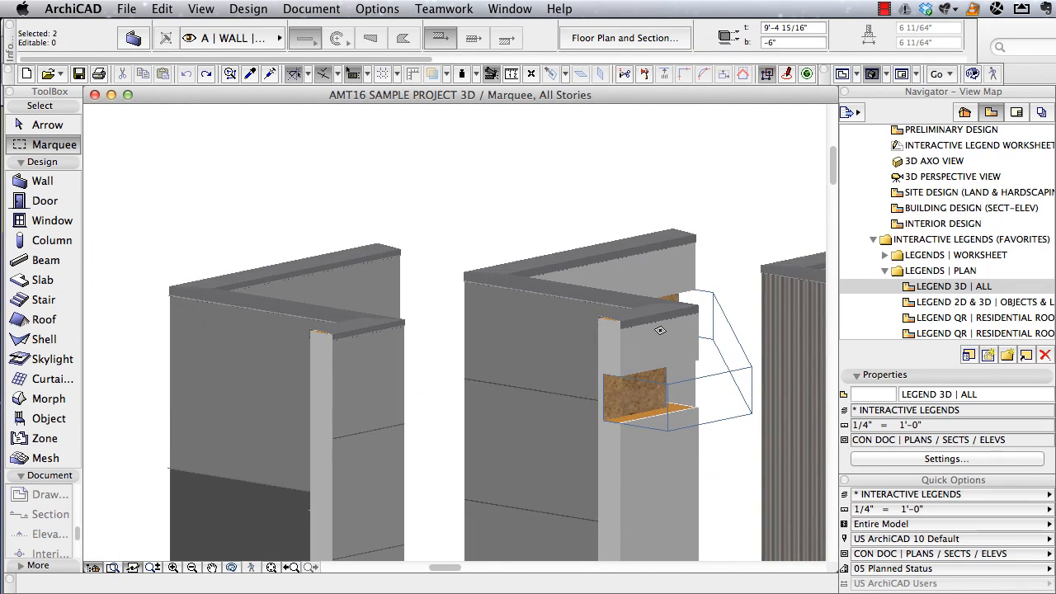
pyautogui.scroll(-3, 661, 330)
pyautogui.moveTo(660, 330); pyautogui.dragTo(408, 132, button='middle')
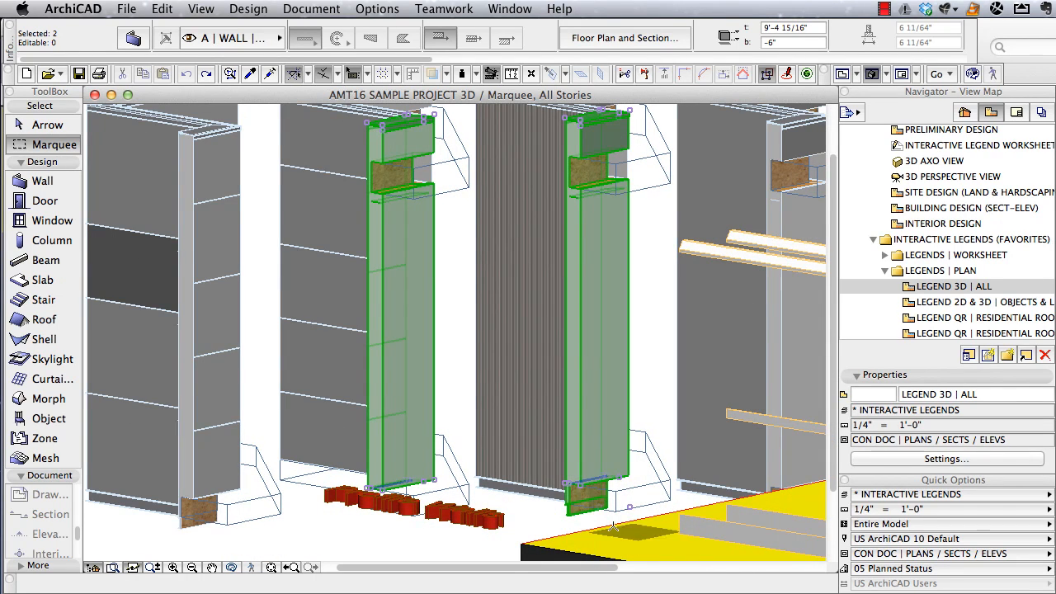
pyautogui.scroll(5, 583, 509)
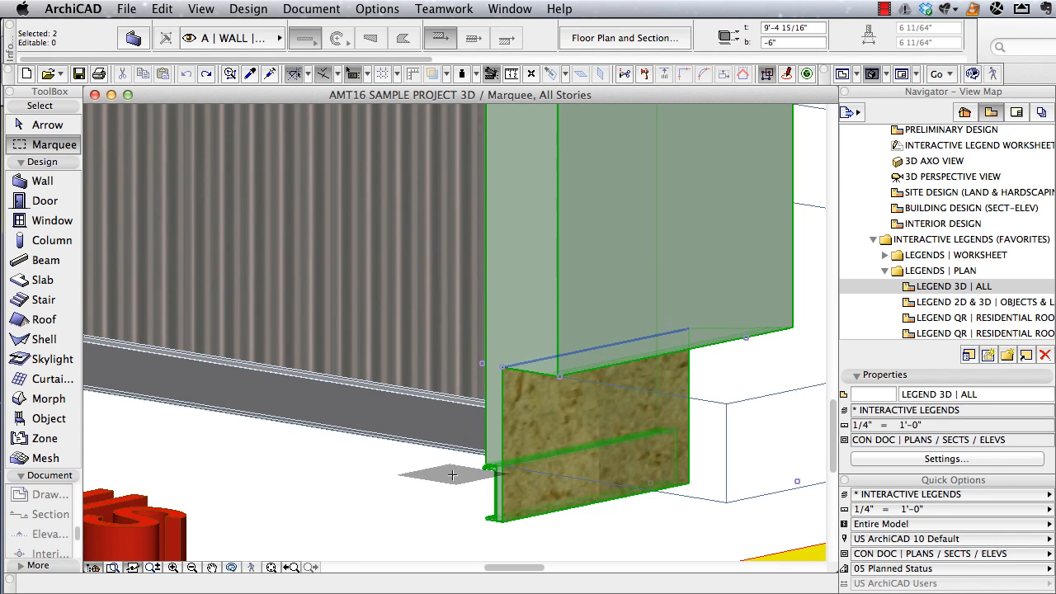
pyautogui.scroll(-5, 452, 475)
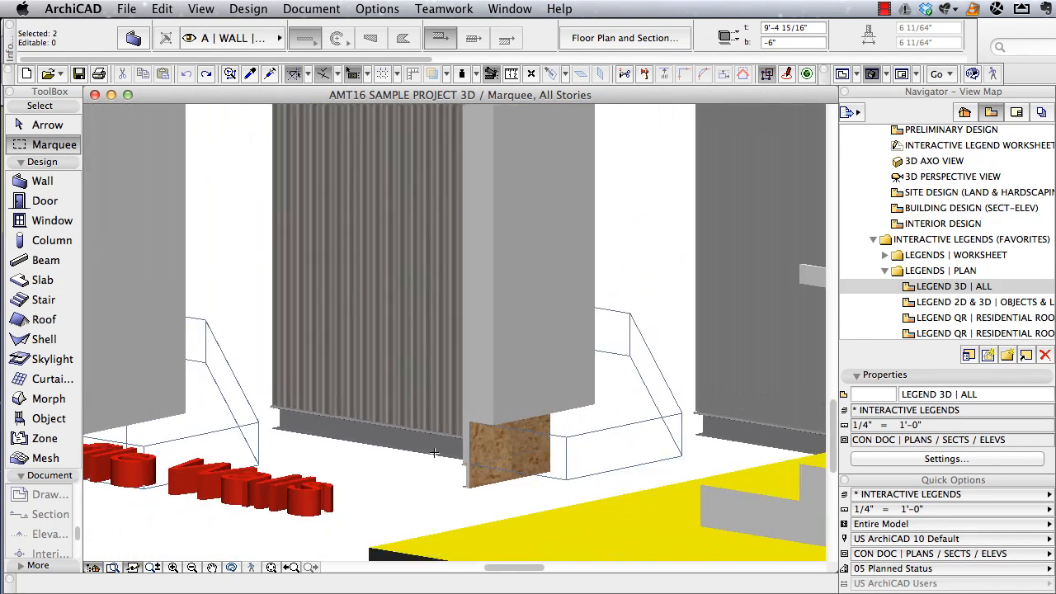
pyautogui.scroll(-5, 435, 452)
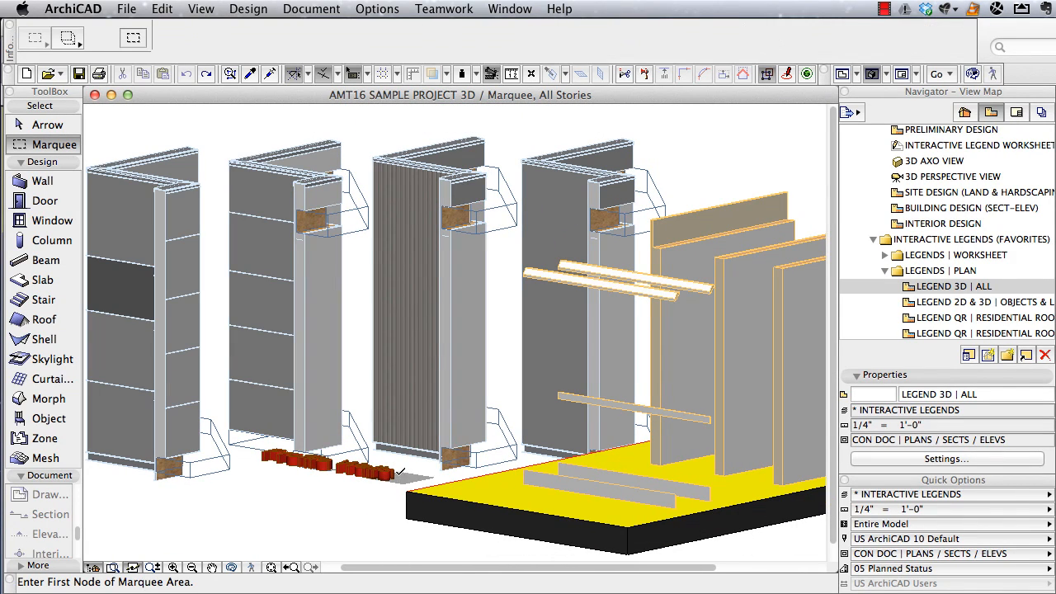
# Back on the plan, draw a horizontal section line about 5' long across the corrugated panel wall sample and open its section.
pyautogui.press('F2')
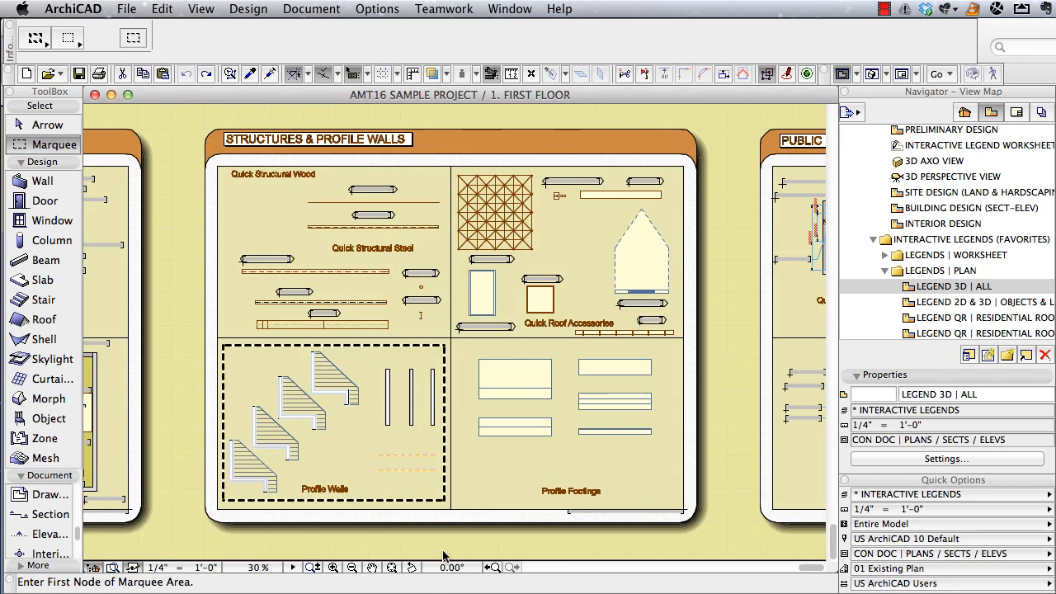
pyautogui.click(50, 514)
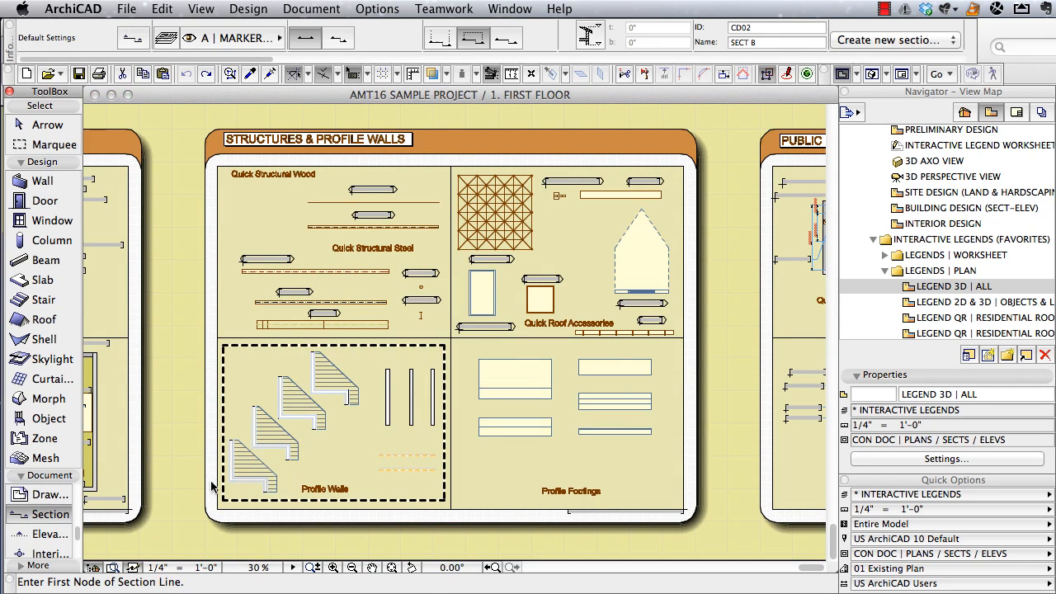
pyautogui.click(303, 423)
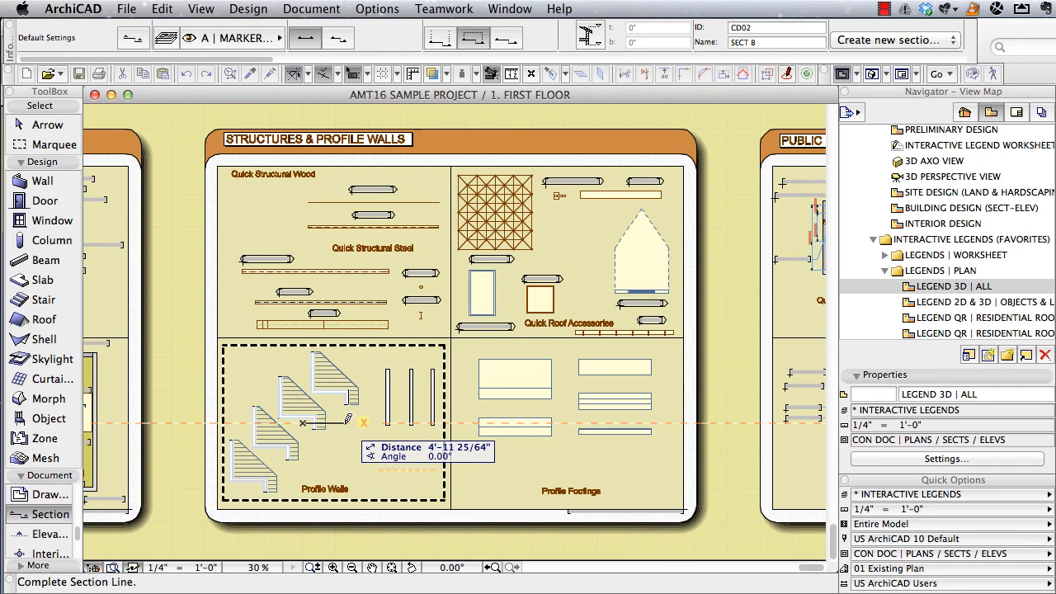
pyautogui.click(349, 420)
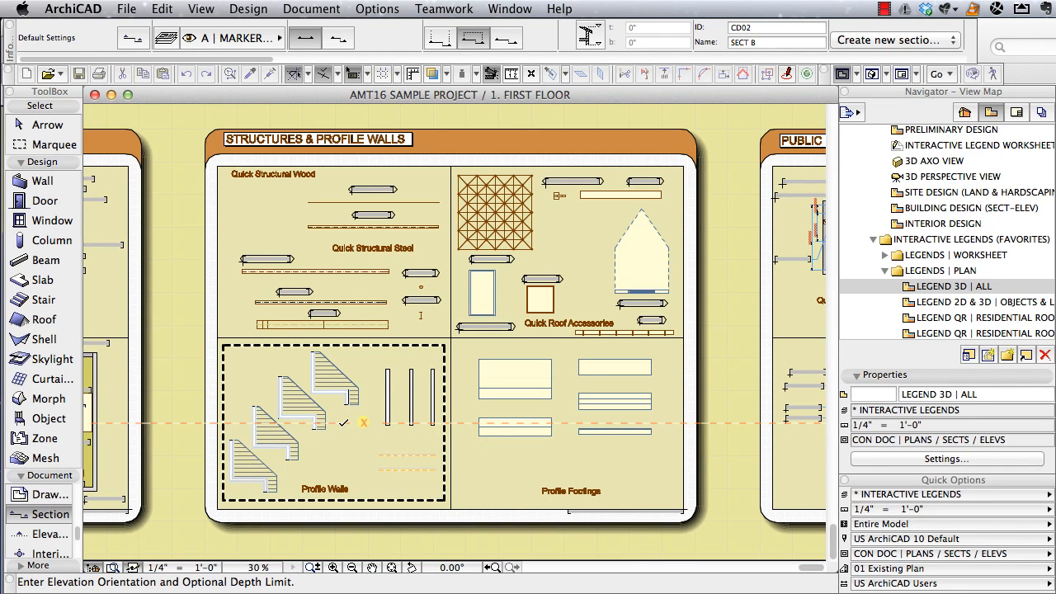
pyautogui.click(344, 422)
pyautogui.rightClick(343, 422)
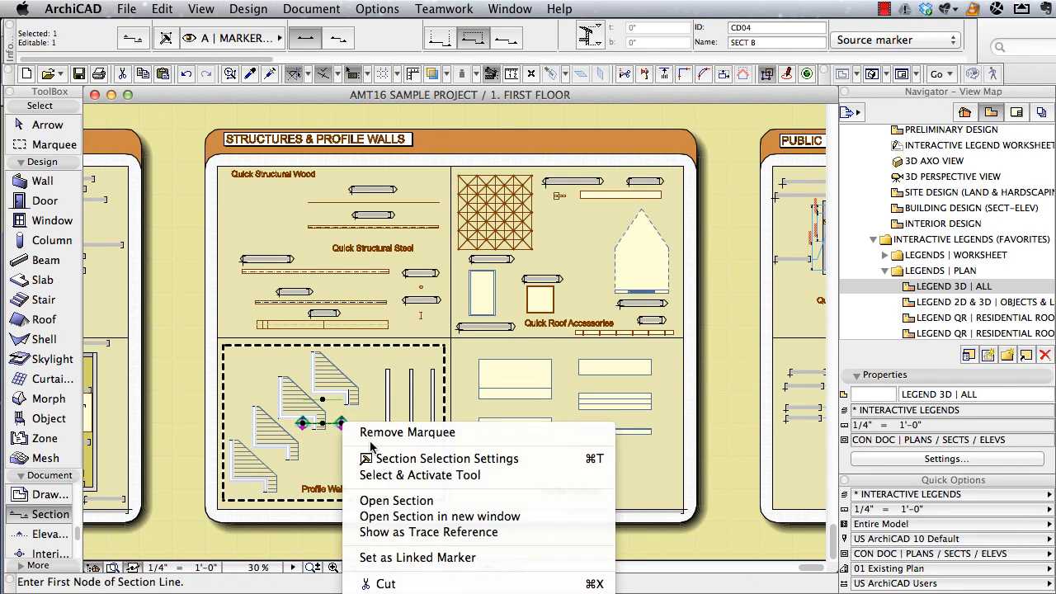
pyautogui.click(420, 501)
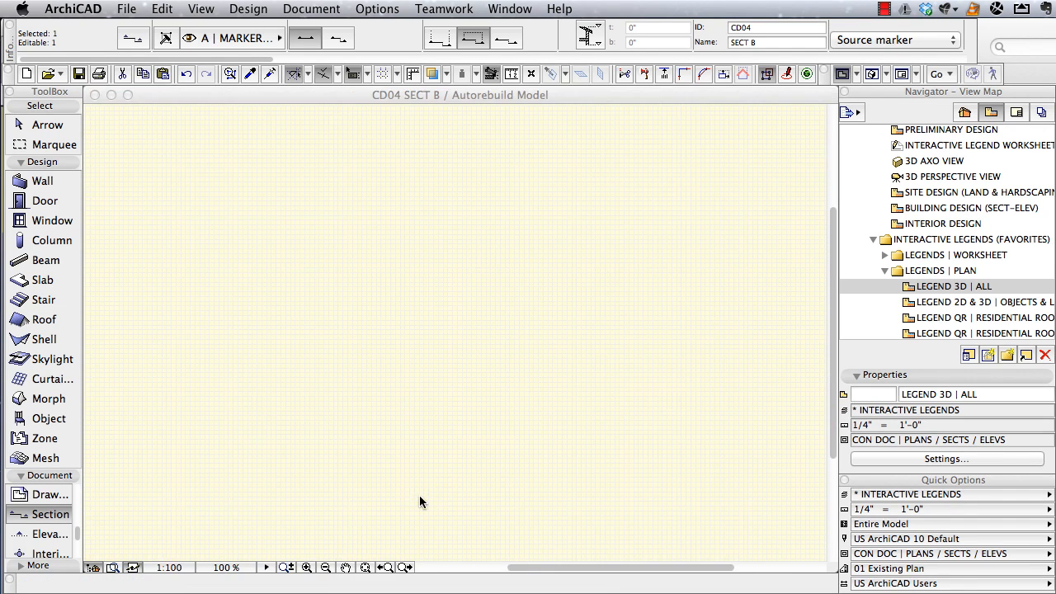
# Select the corrugated panel wall in section CD04 SECT B and examine its parapet cap, framing plates and floor notch.
pyautogui.scroll(6, 447, 354)
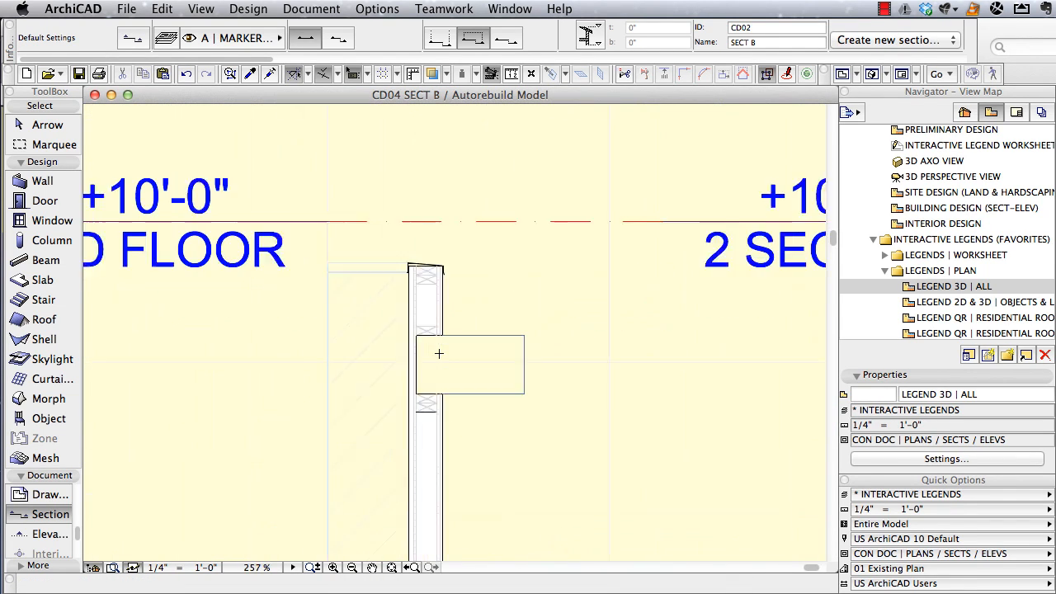
pyautogui.scroll(4, 442, 299)
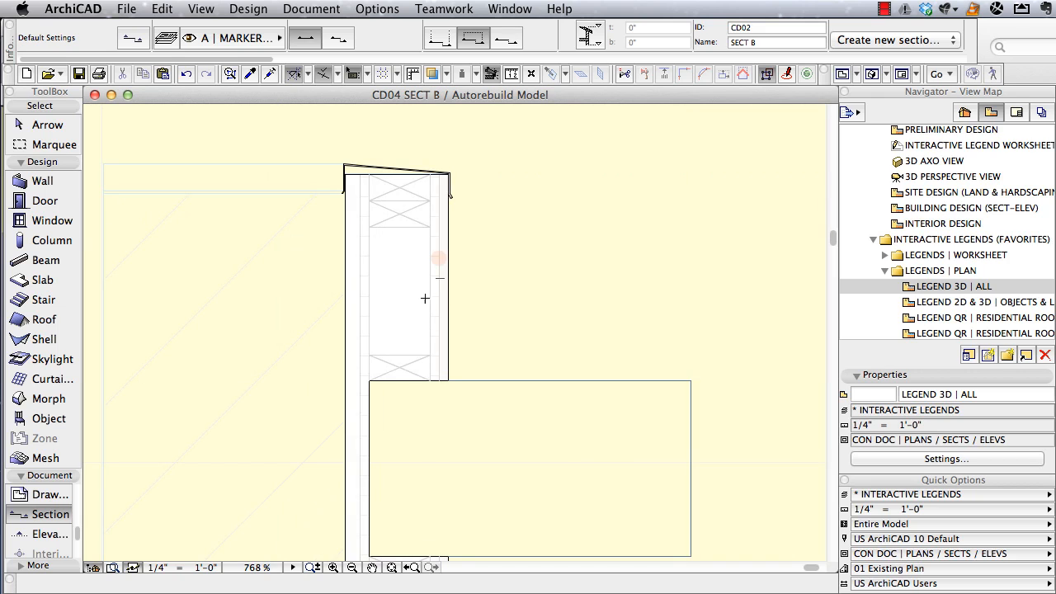
pyautogui.click(365, 299)
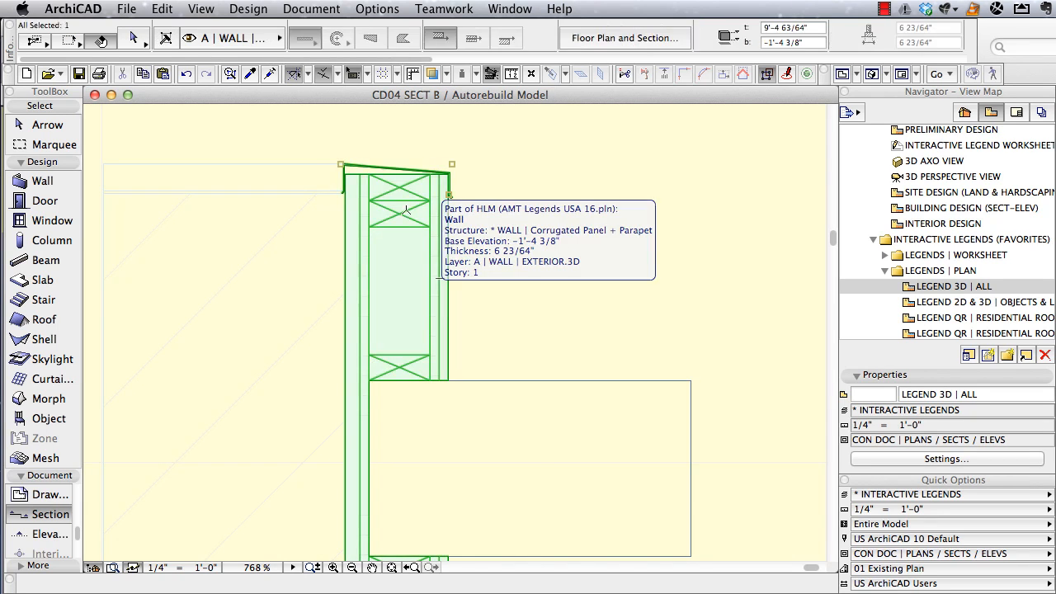
pyautogui.scroll(4, 352, 159)
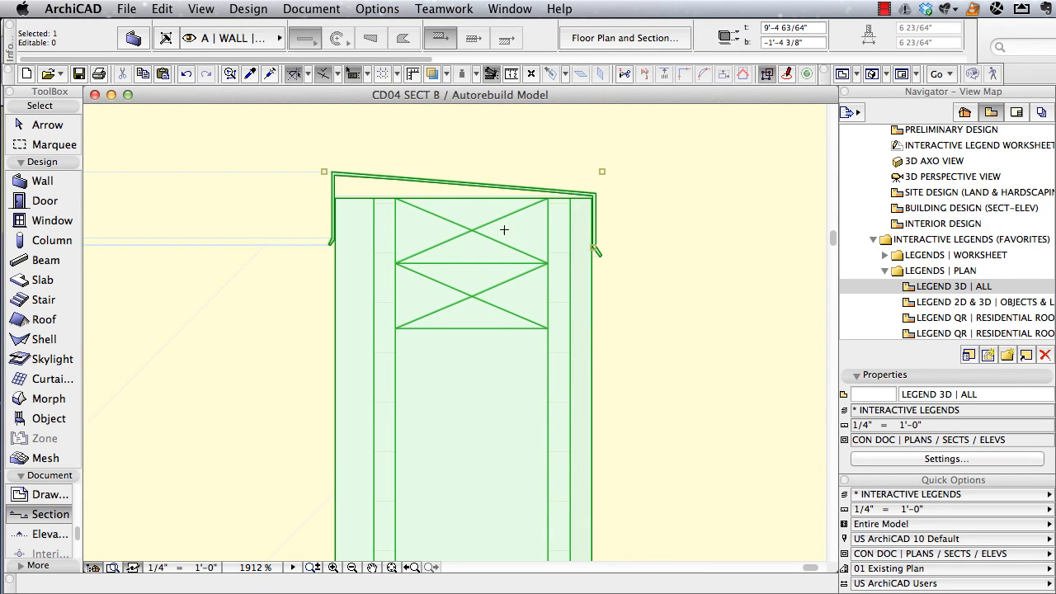
pyautogui.scroll(-4, 551, 424)
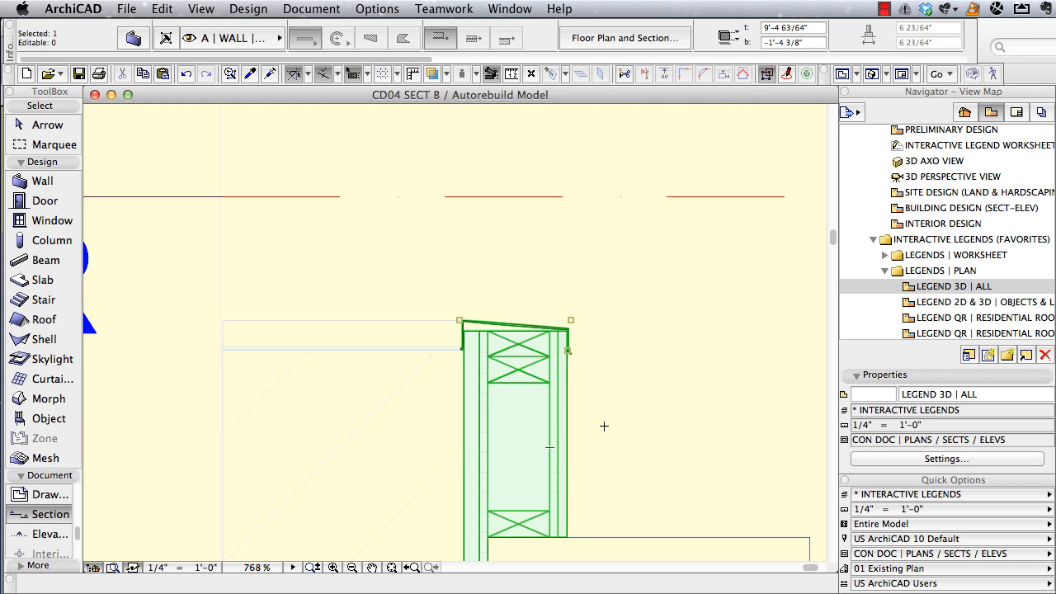
# Reselect the corrugated panel wall in the section and check which profile is assigned to it among the available wall profiles.
pyautogui.press('Escape')
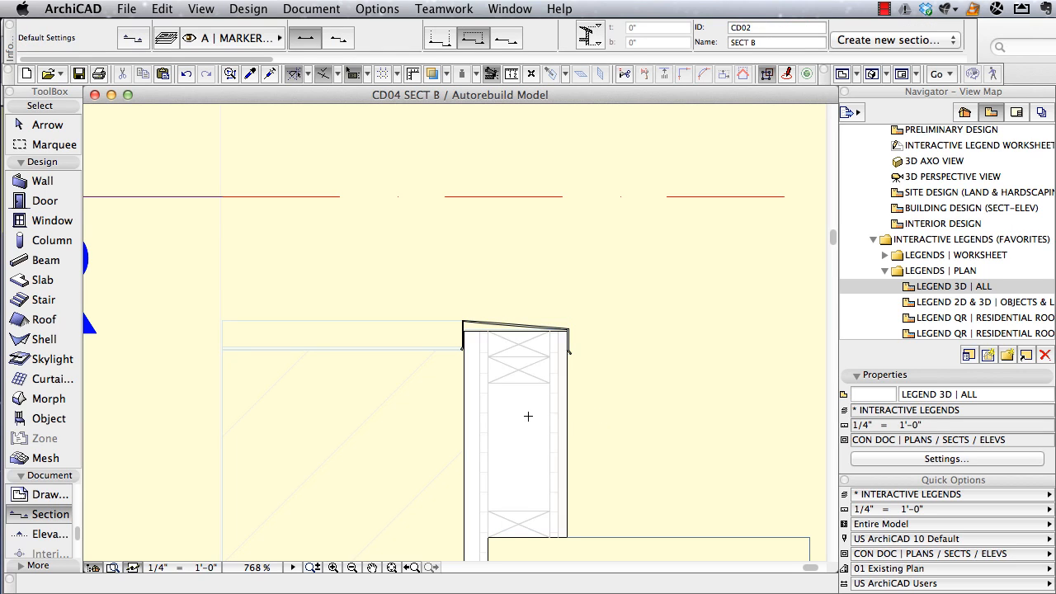
pyautogui.keyDown('shift'); pyautogui.click(535, 418); pyautogui.keyUp('shift')
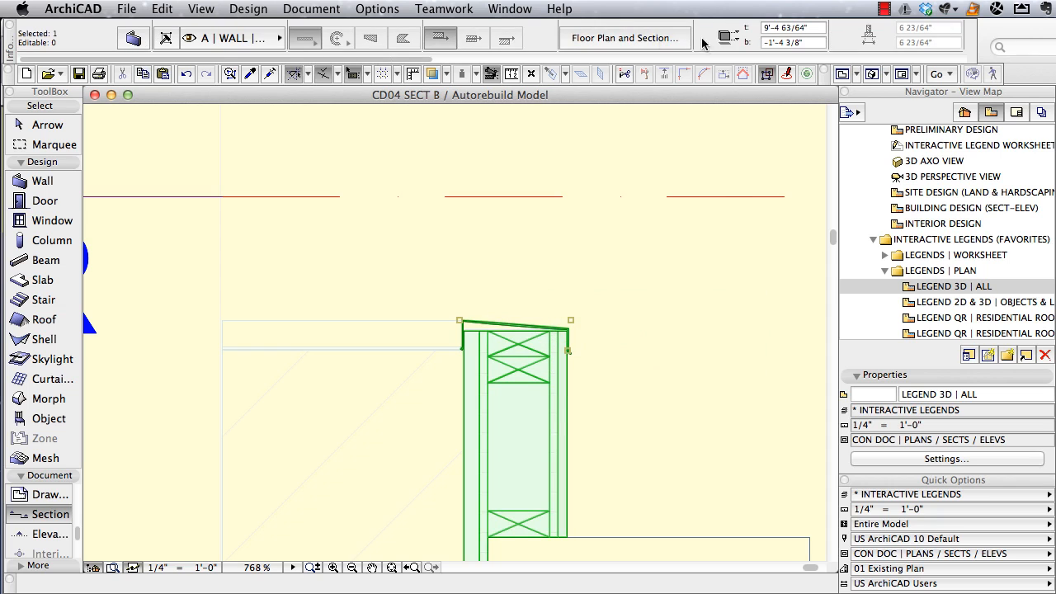
pyautogui.hscroll(5, 747, 58)
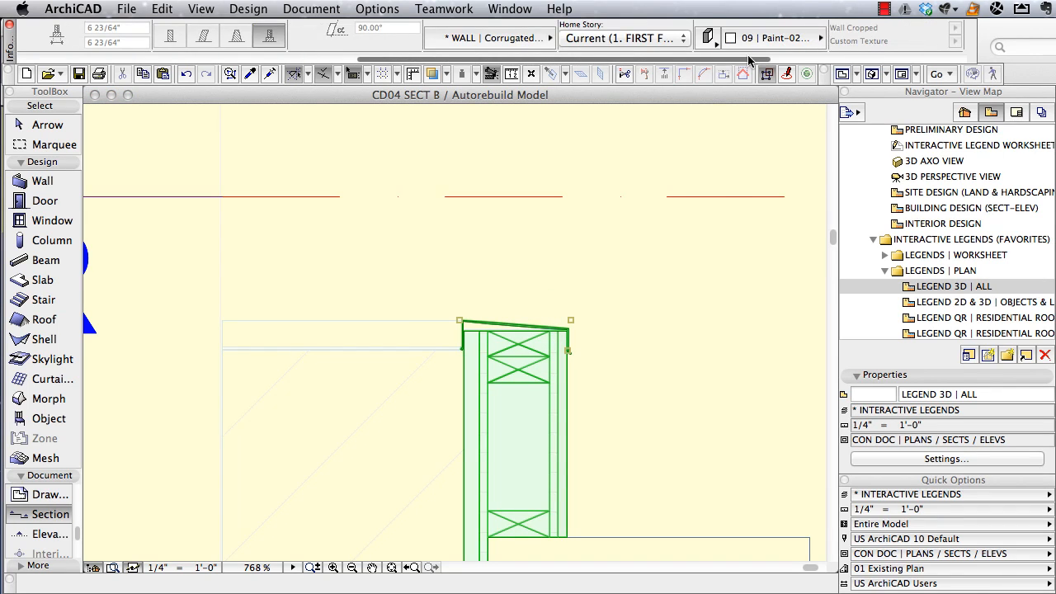
pyautogui.click(514, 39)
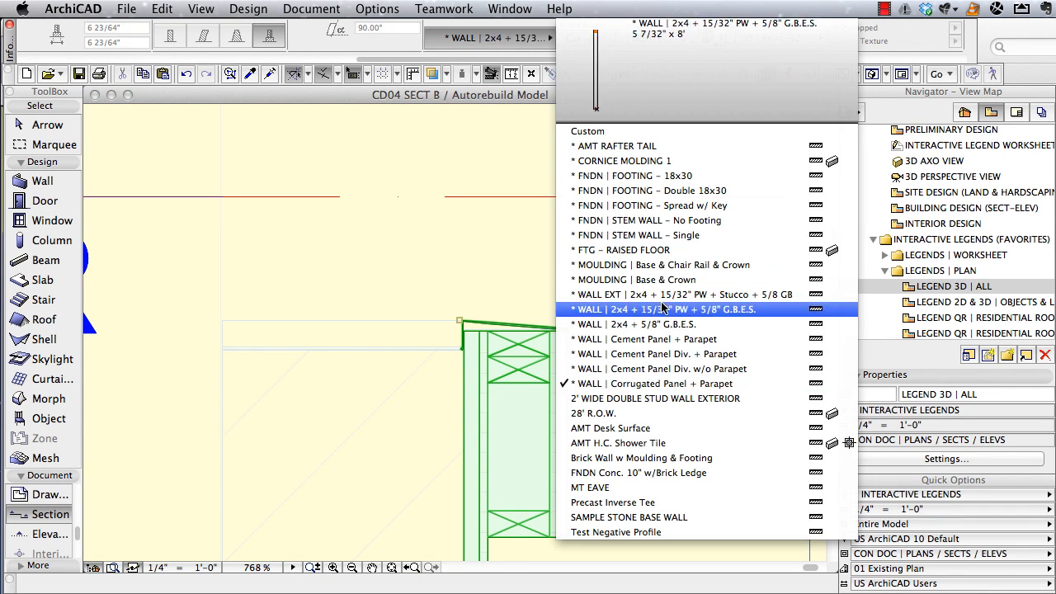
pyautogui.click(418, 275)
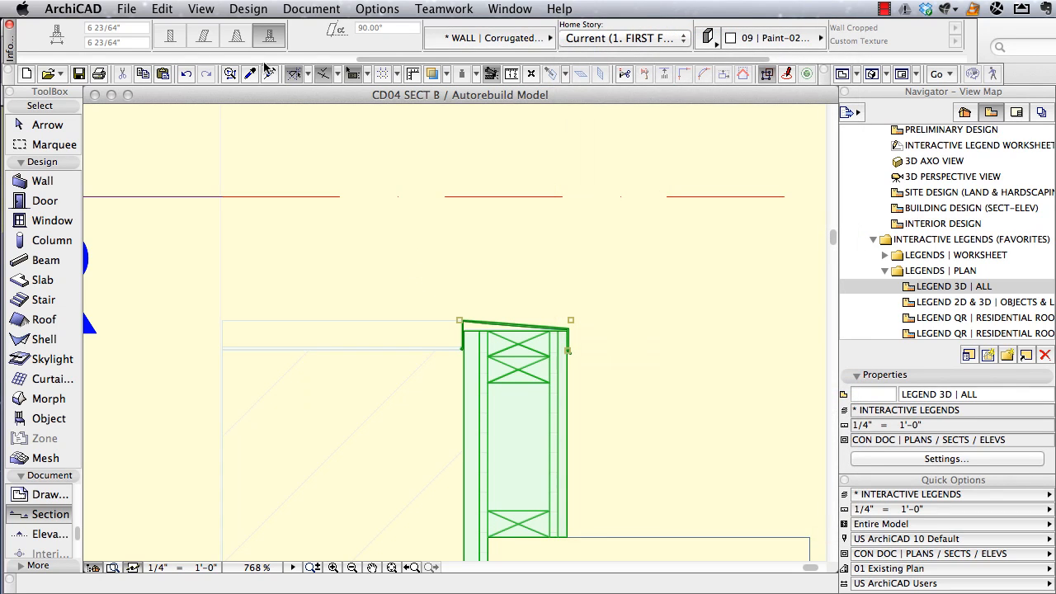
# Open the * WALL | Corrugated Panel + Parapet profile from the Profile Manager in the Profile Editor.
pyautogui.click(240, 11)
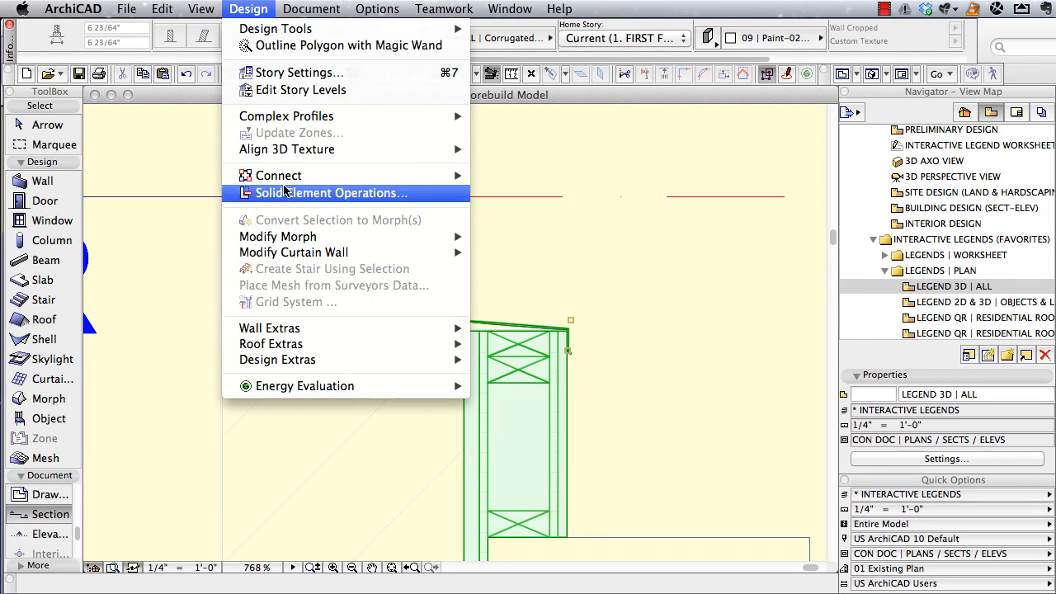
pyautogui.moveTo(437, 121)
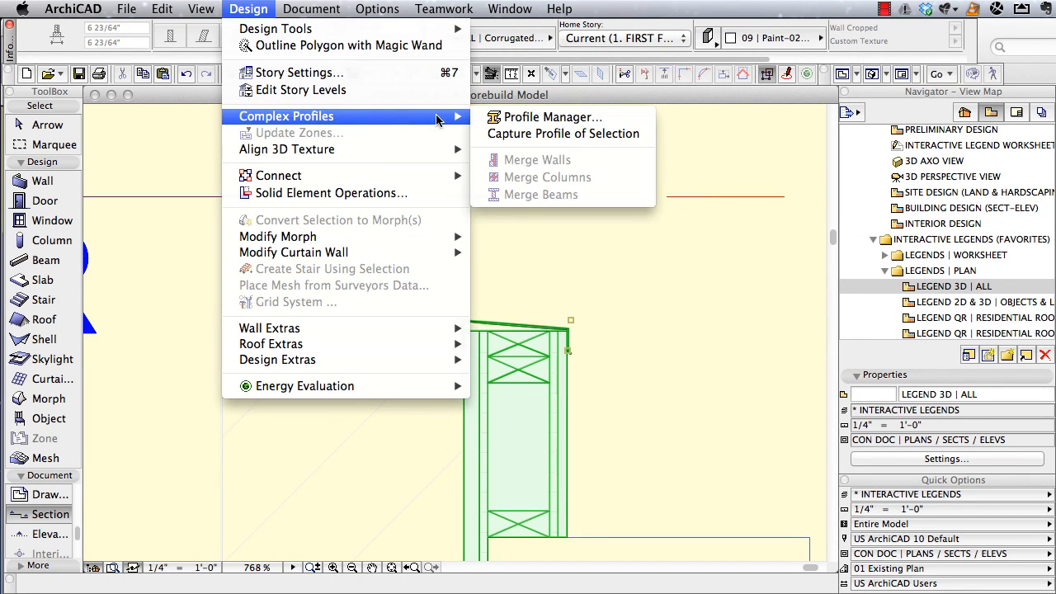
pyautogui.click(529, 117)
pyautogui.click(279, 214)
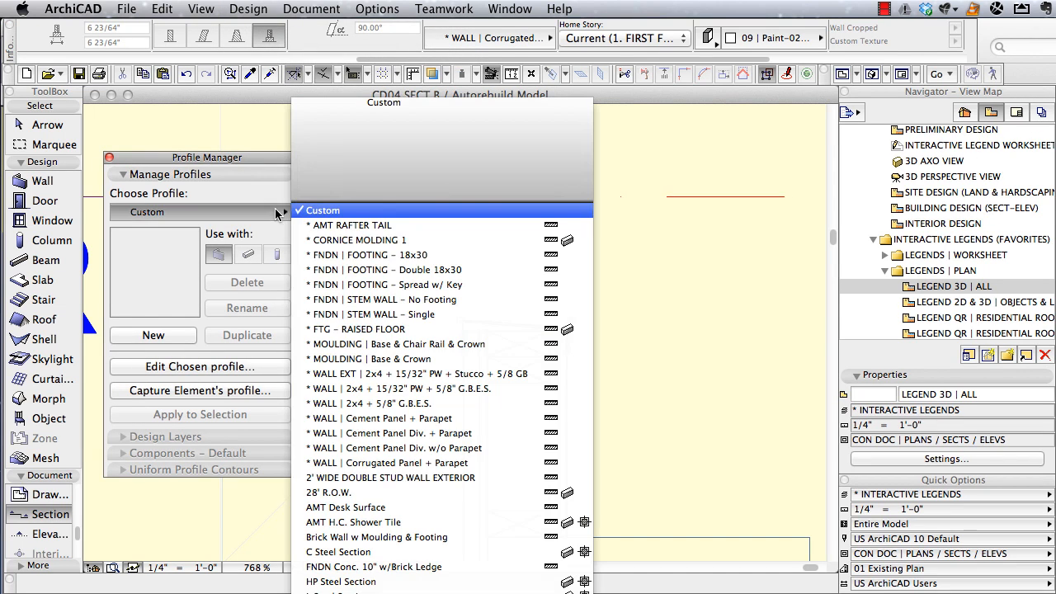
pyautogui.click(417, 466)
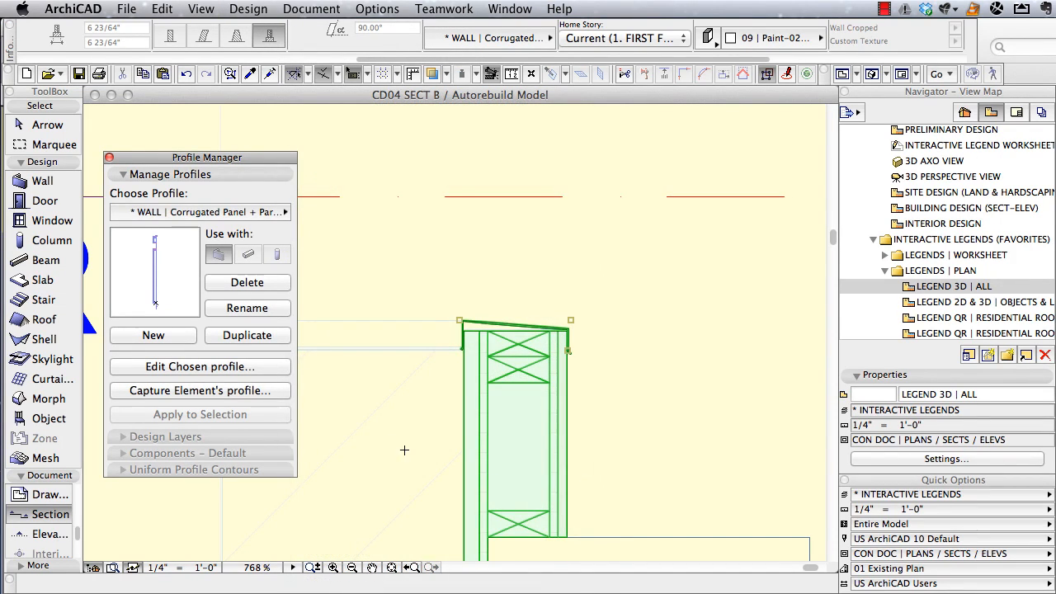
pyautogui.click(201, 368)
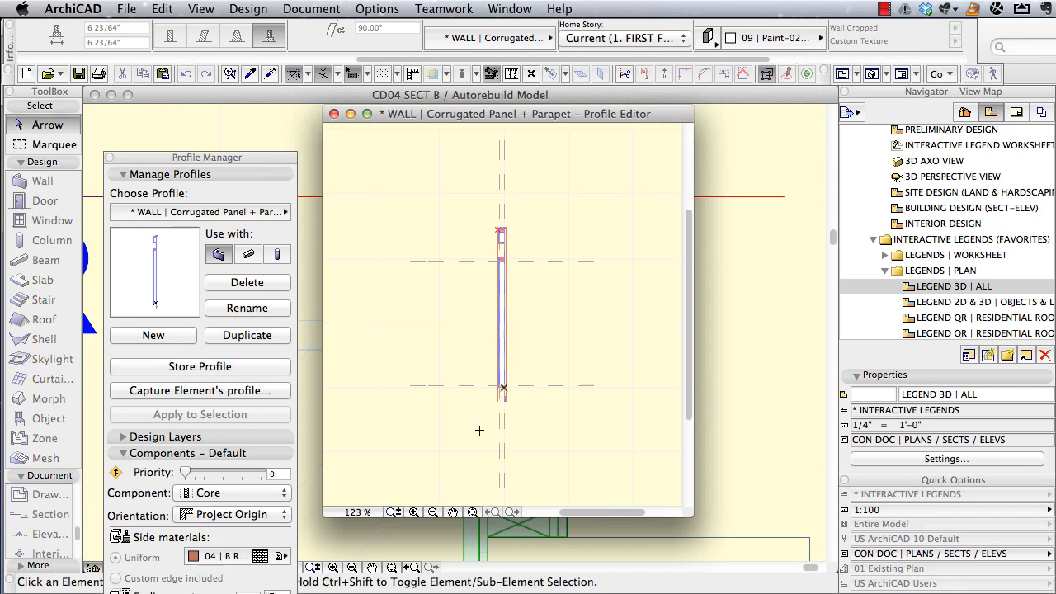
# Examine the upper part of the wall profile, including the core fill between the plates and the parapet.
pyautogui.click(415, 512)
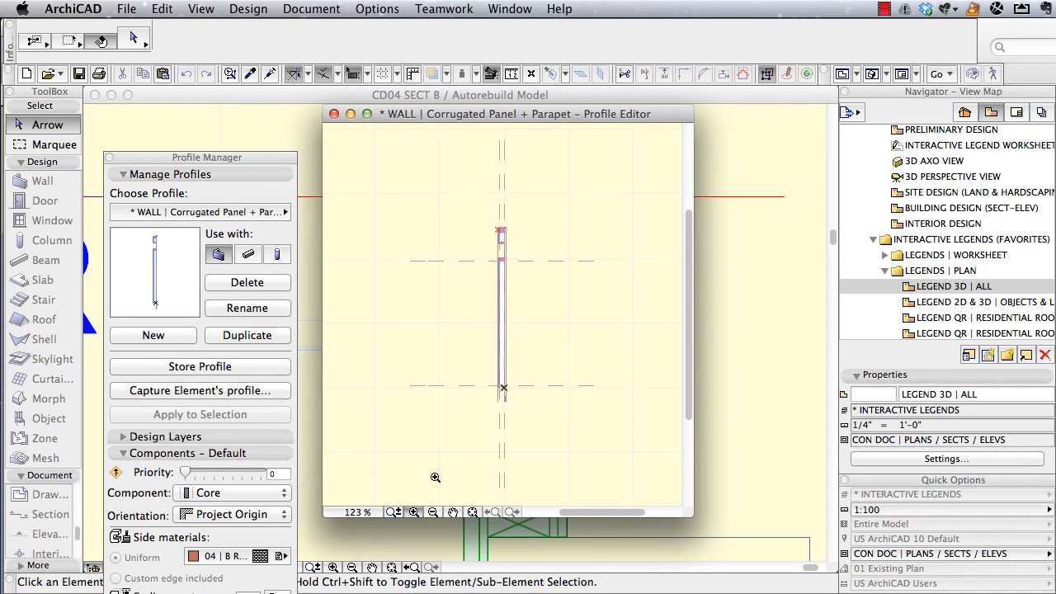
pyautogui.click(477, 213)
pyautogui.click(527, 271)
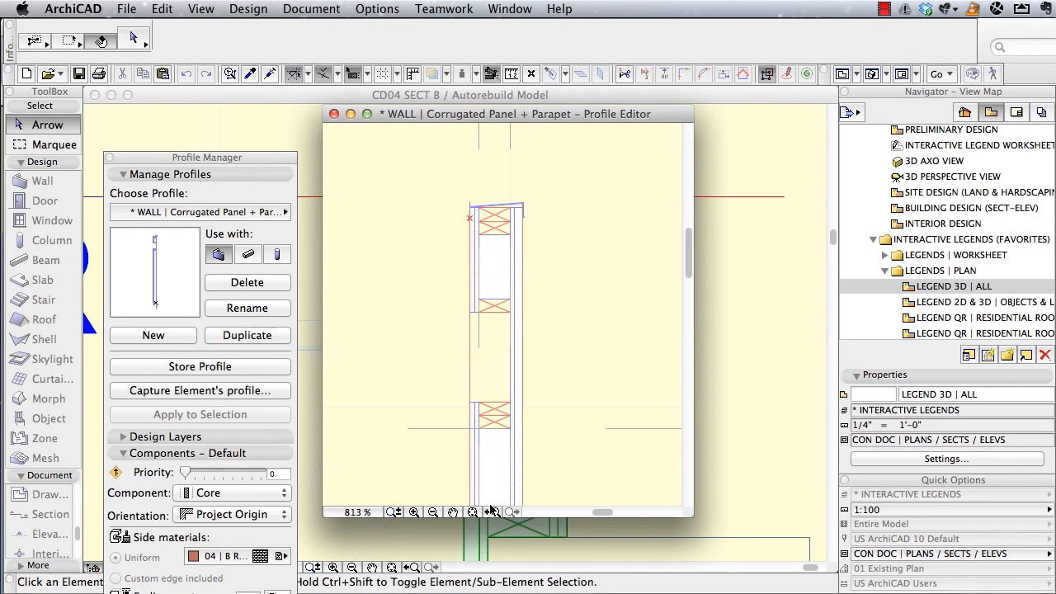
pyautogui.click(500, 469)
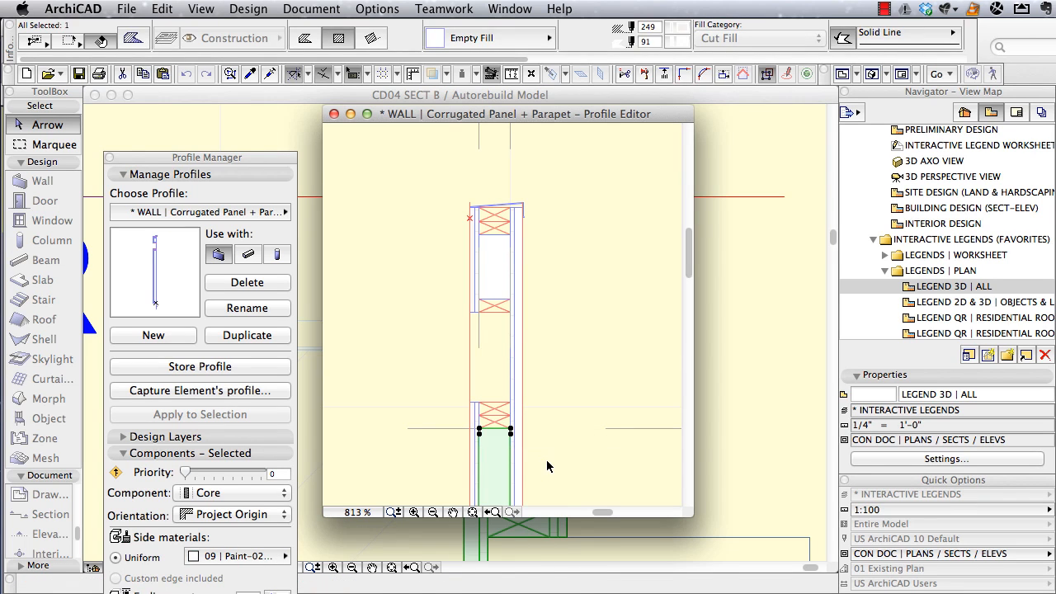
pyautogui.click(546, 460)
pyautogui.scroll(5, 516, 234)
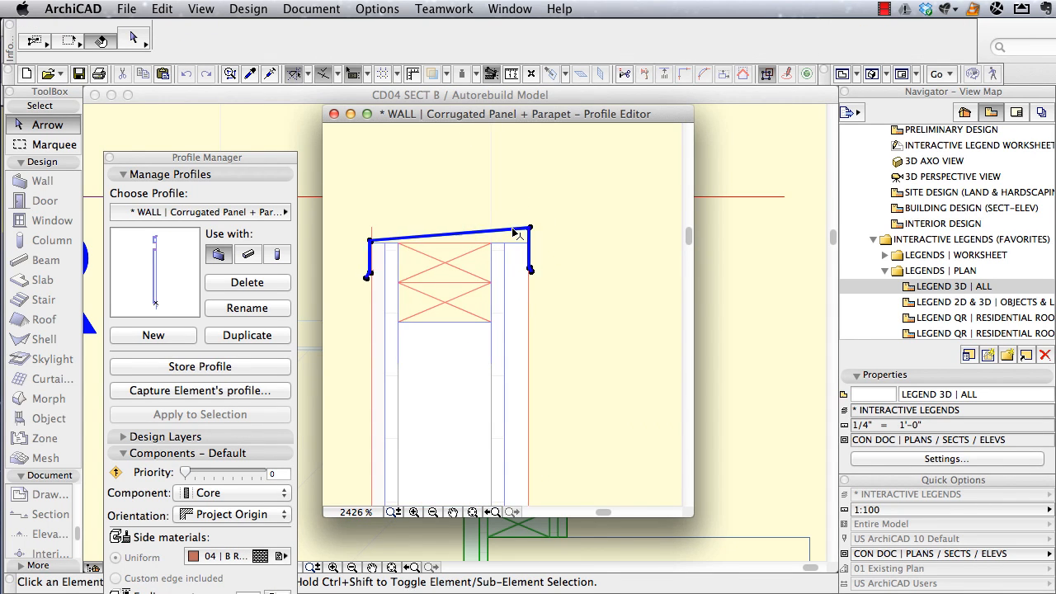
# Select the sloped metal parapet cap fill and inspect its surface material and both drip edges.
pyautogui.click(490, 224)
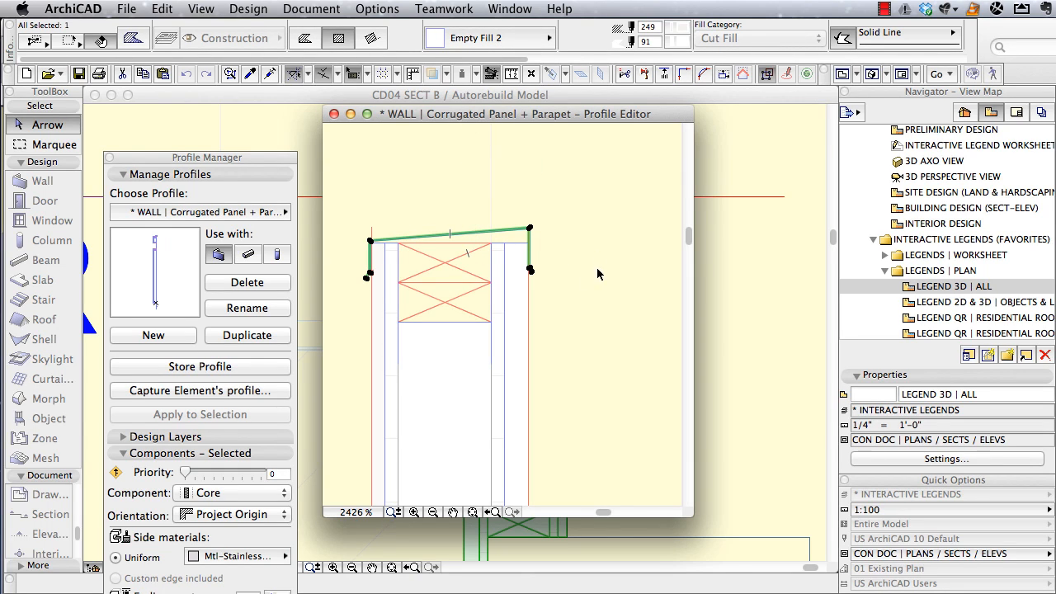
pyautogui.scroll(3, 553, 306)
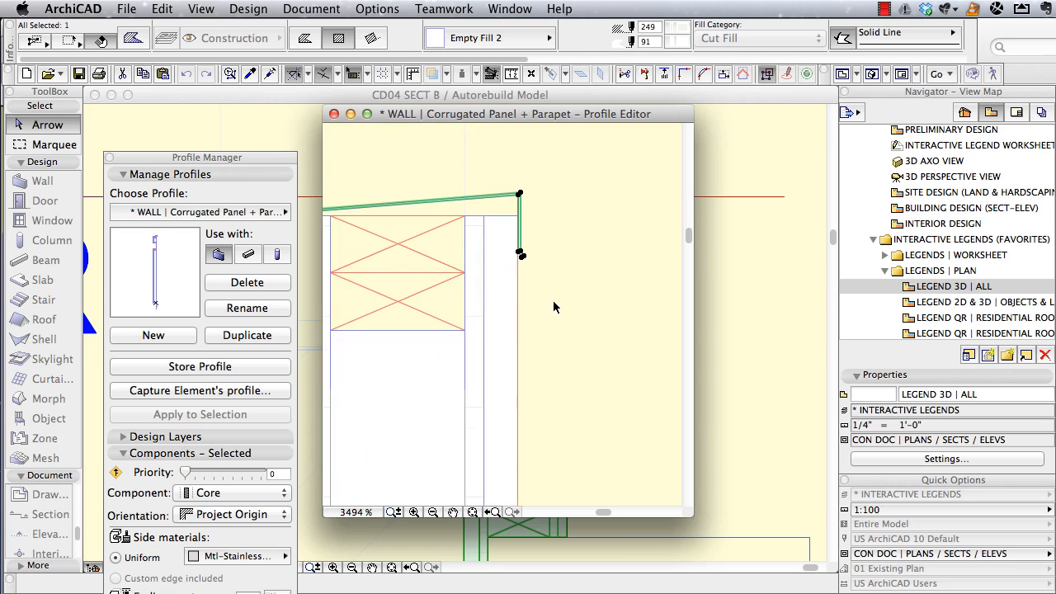
pyautogui.moveTo(553, 301); pyautogui.dragTo(644, 337, button='middle')
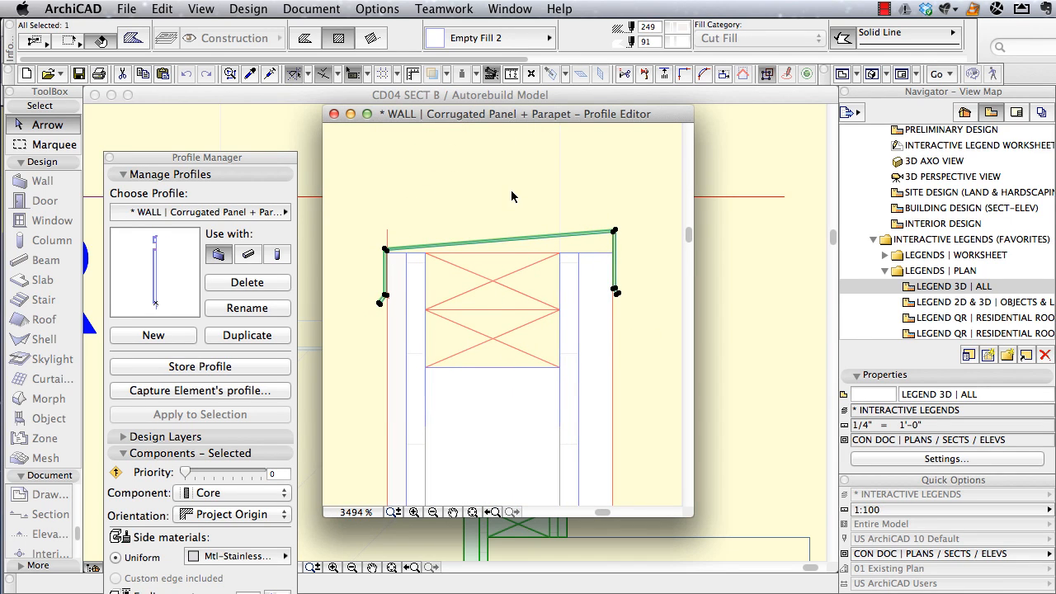
pyautogui.press('Escape')
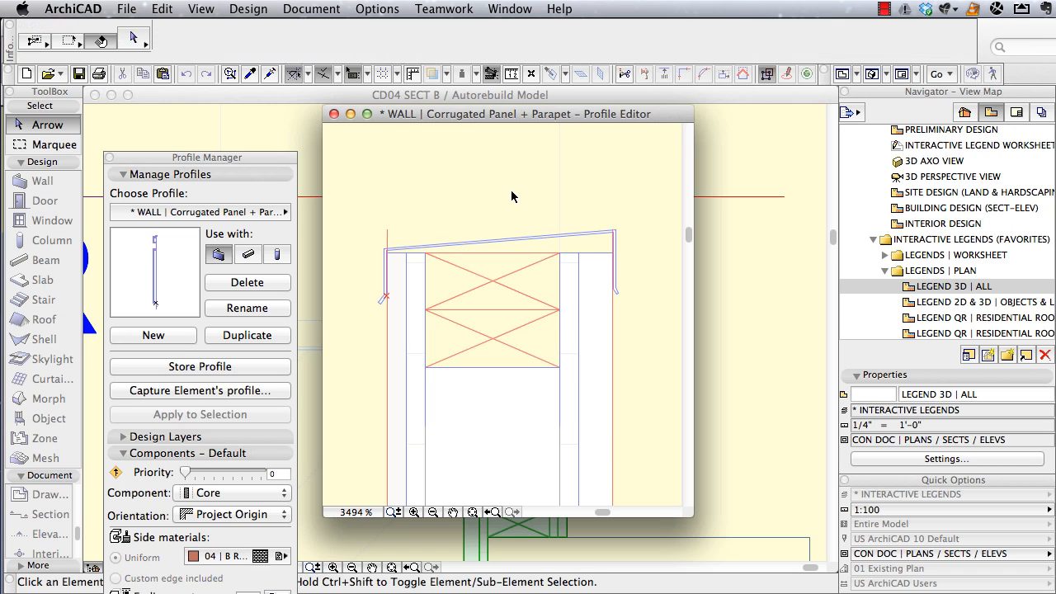
# Inspect the triangular fills that form the double top plates, checking each one's fill type and material.
pyautogui.click(540, 343)
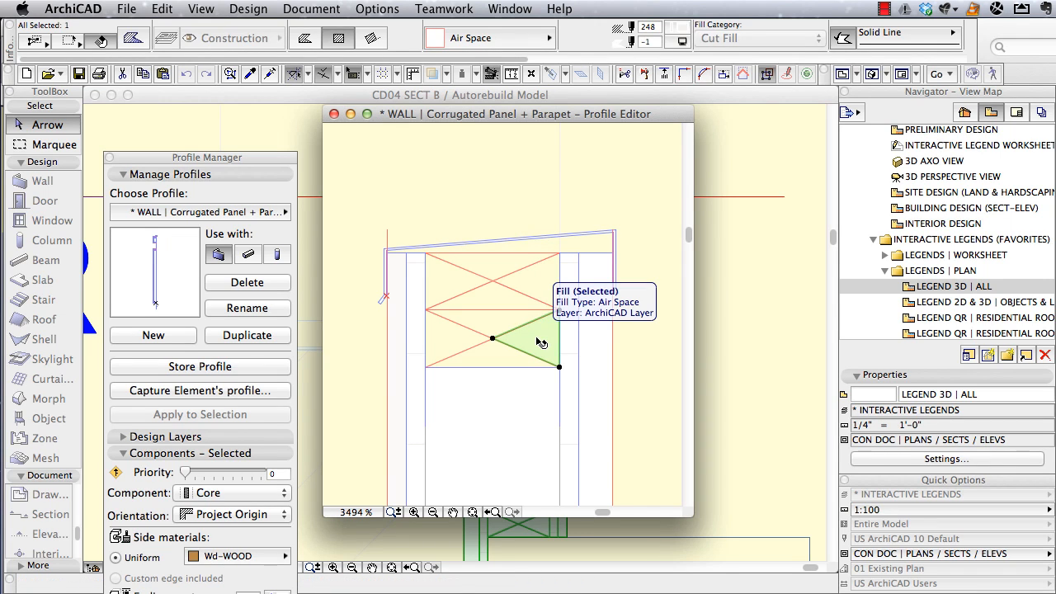
pyautogui.click(491, 359)
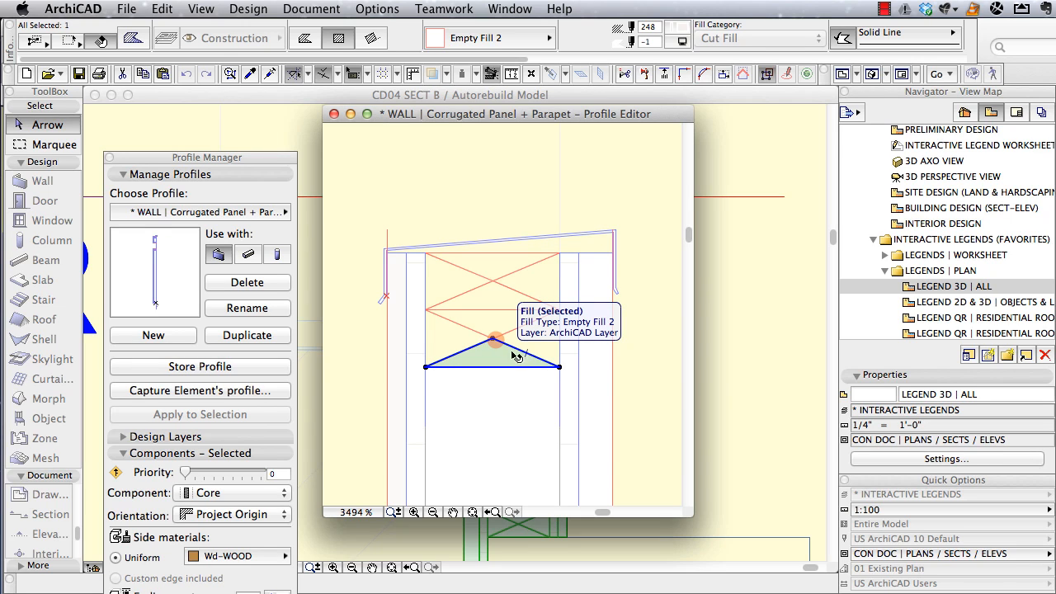
pyautogui.click(549, 353)
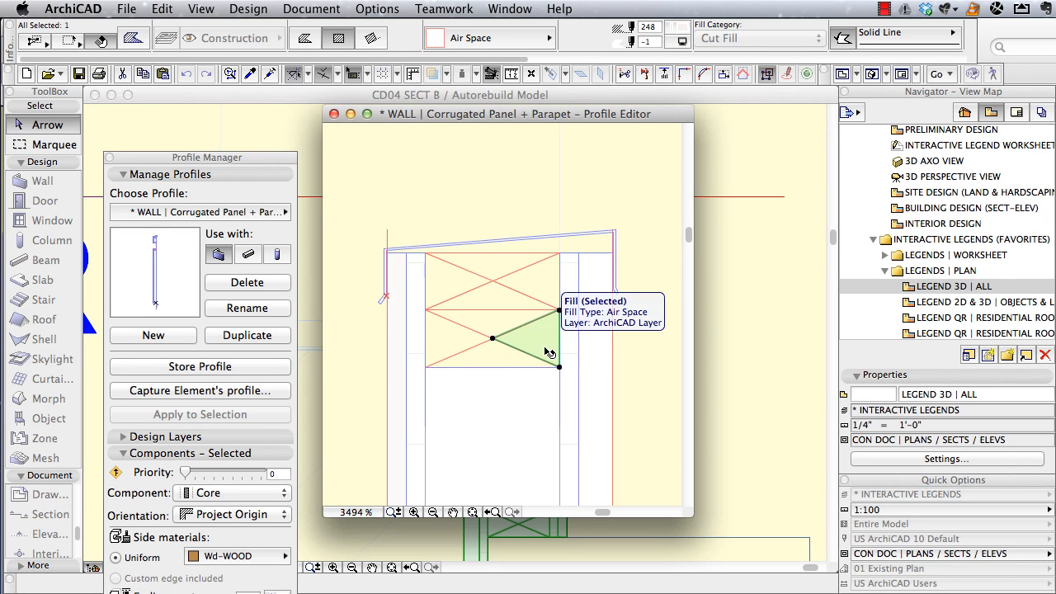
pyautogui.click(498, 324)
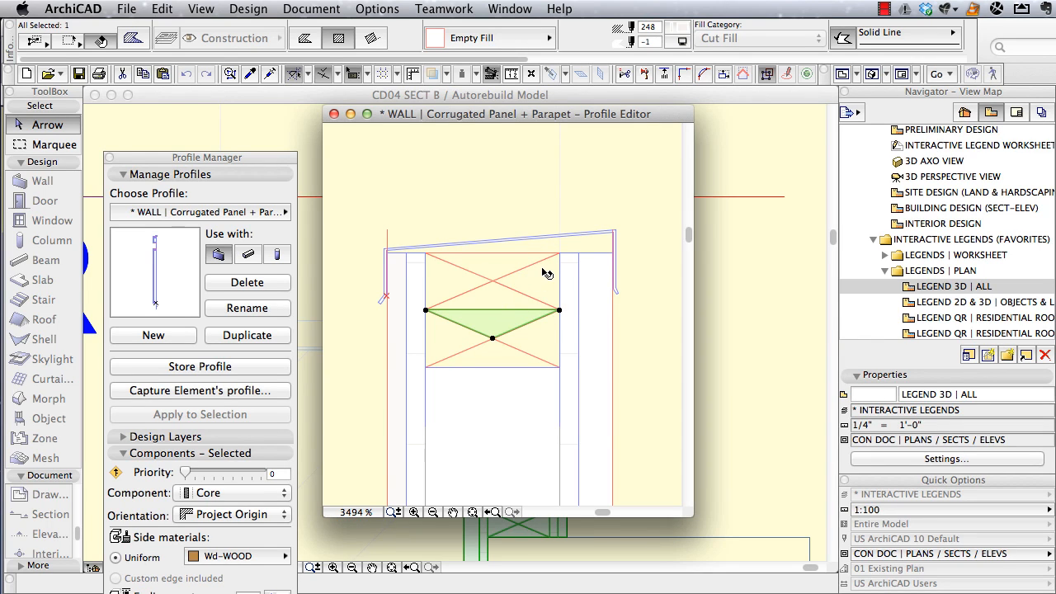
pyautogui.click(544, 279)
pyautogui.click(507, 264)
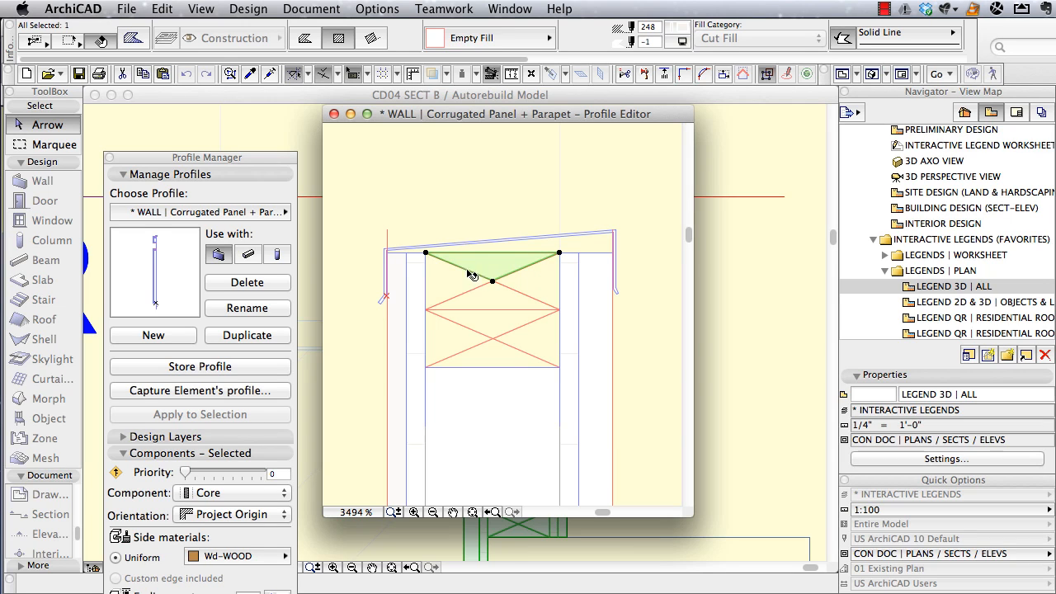
pyautogui.click(453, 280)
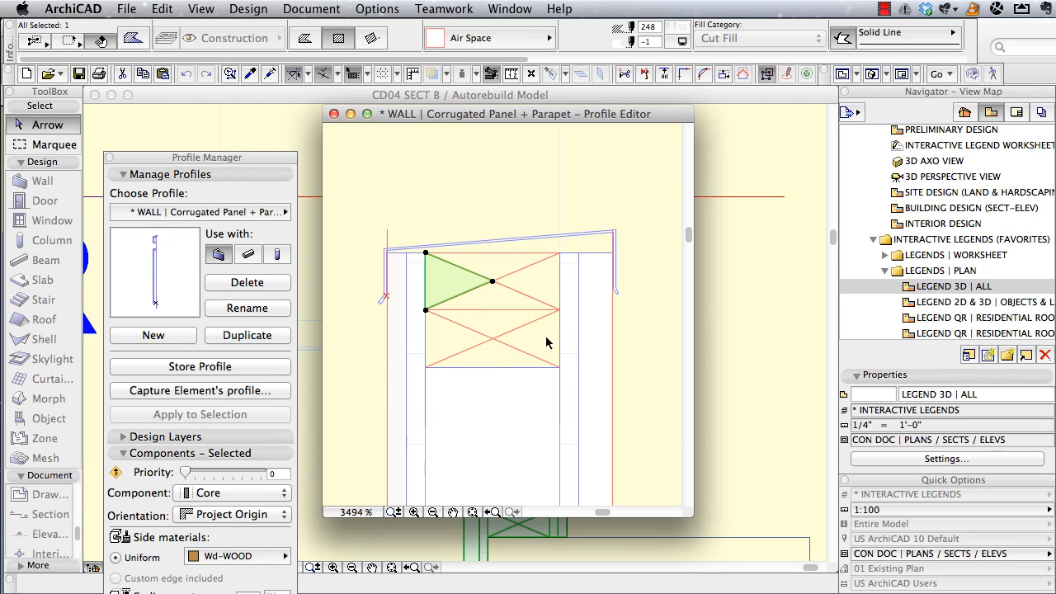
pyautogui.click(658, 295)
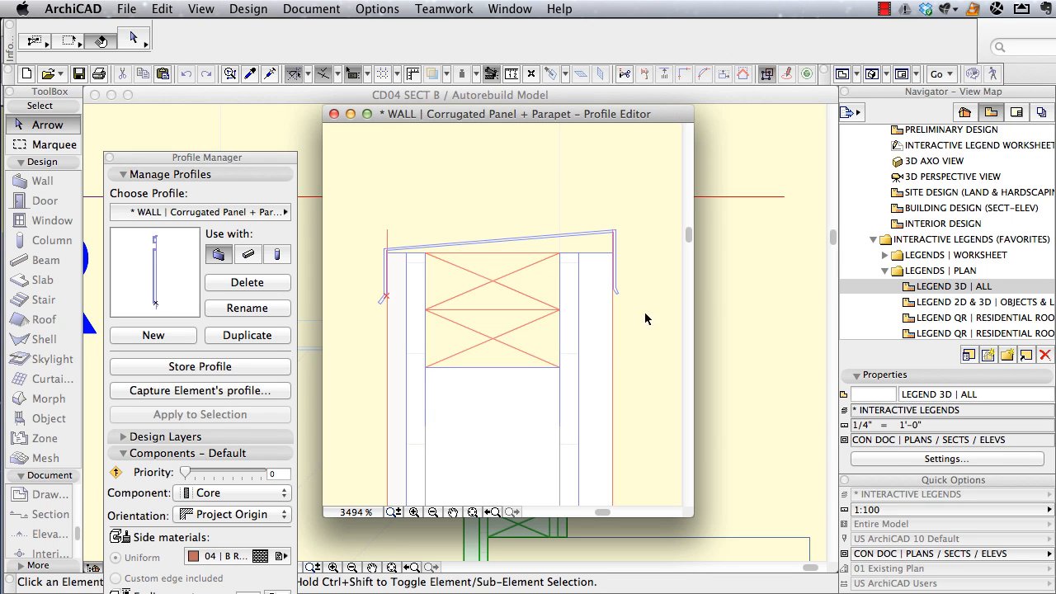
# Return to section CD04 SECT B and examine the corrugated panel wall's base, bottom plate and floor notch at the first floor.
pyautogui.click(715, 353)
pyautogui.click(674, 361)
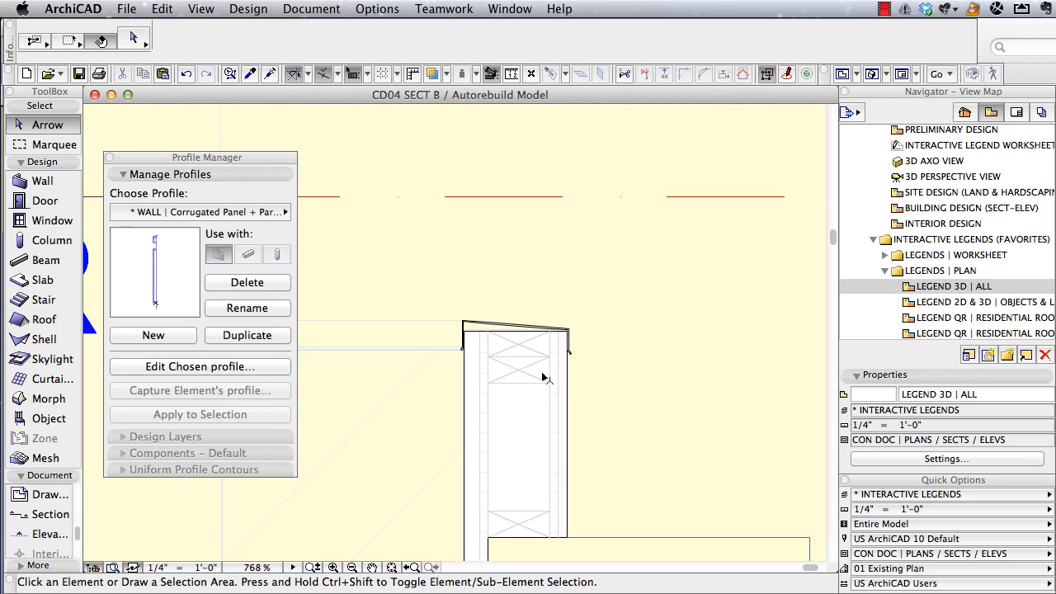
pyautogui.scroll(-2, 516, 439)
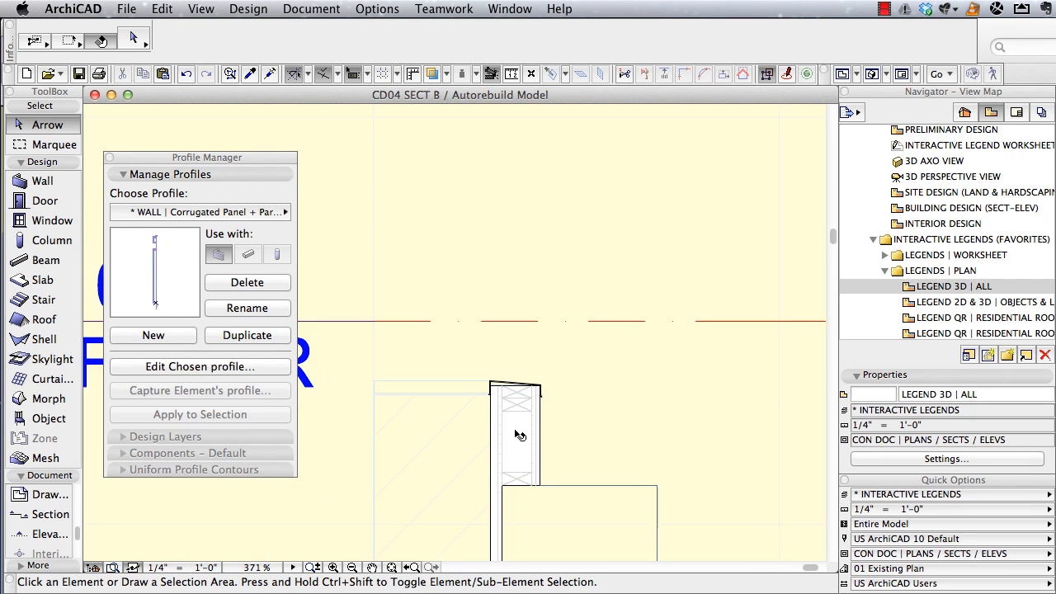
pyautogui.scroll(-2, 538, 394)
pyautogui.moveTo(577, 402); pyautogui.dragTo(603, 151, button='middle')
pyautogui.moveTo(601, 472); pyautogui.dragTo(625, 326, button='middle')
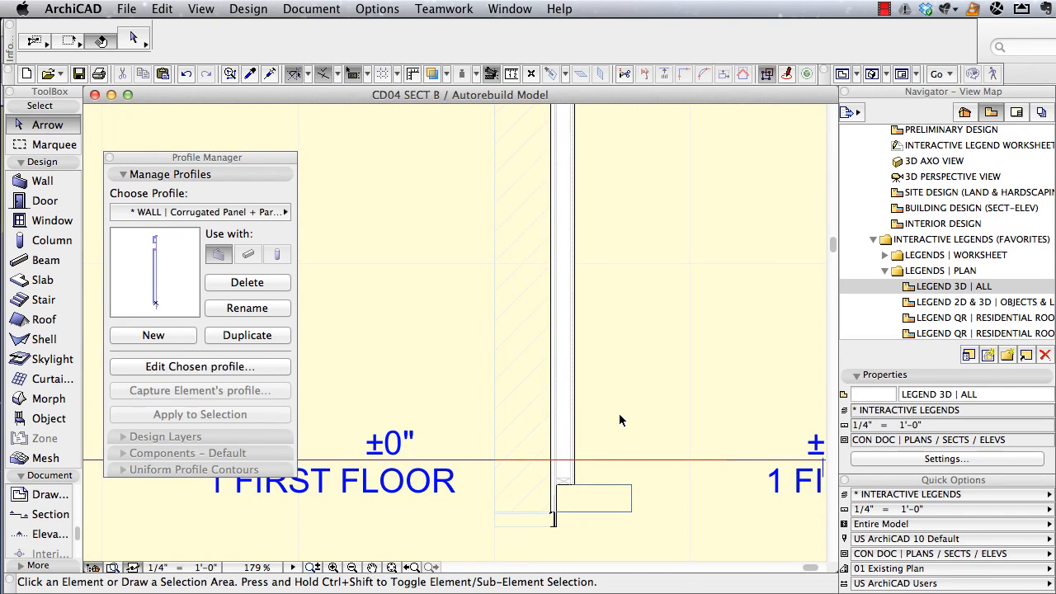
pyautogui.scroll(1, 561, 514)
pyautogui.scroll(4, 561, 521)
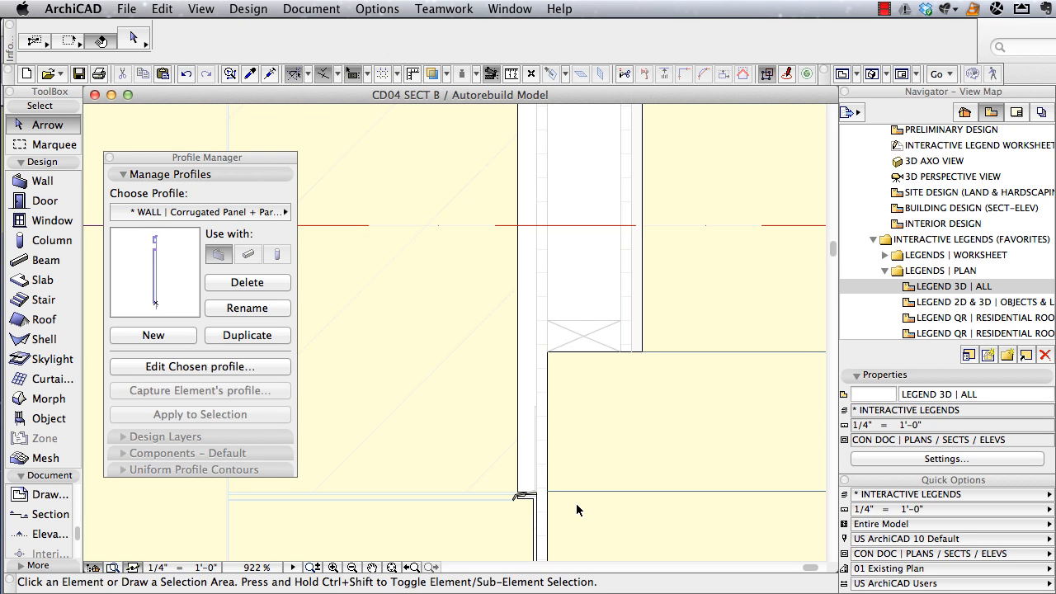
# Switch to the two-story building project, show it in 3D, and close the solid element operations and Profile Manager palettes.
pyautogui.press('super+Tab')
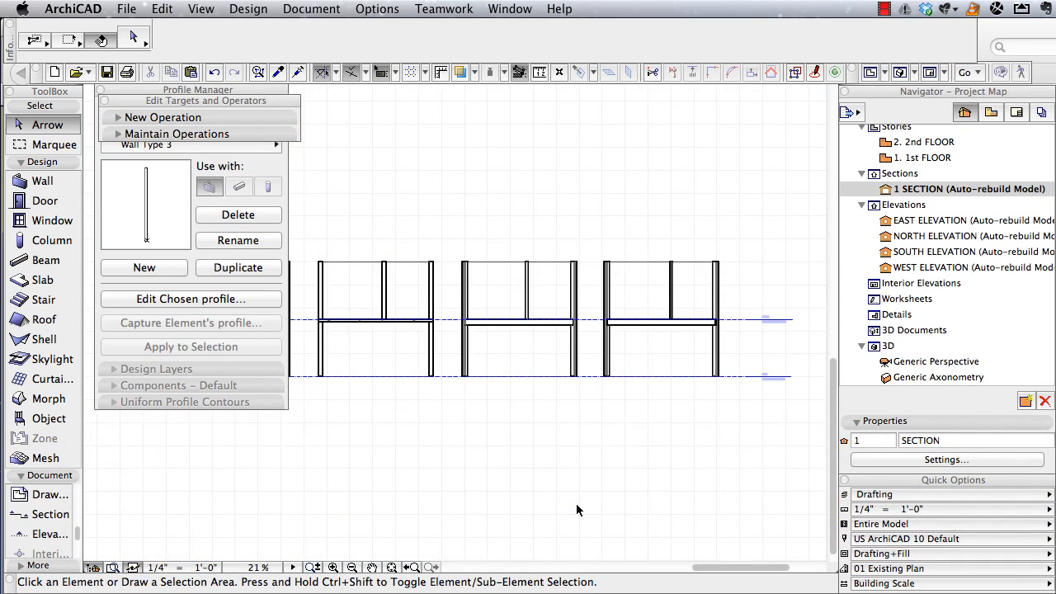
pyautogui.press('F3')
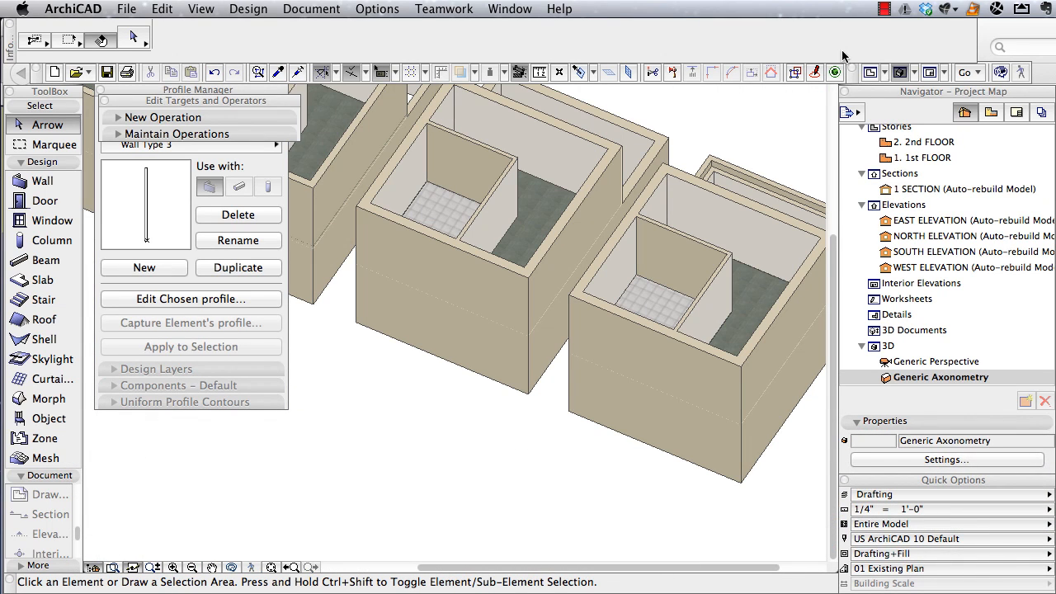
pyautogui.click(104, 100)
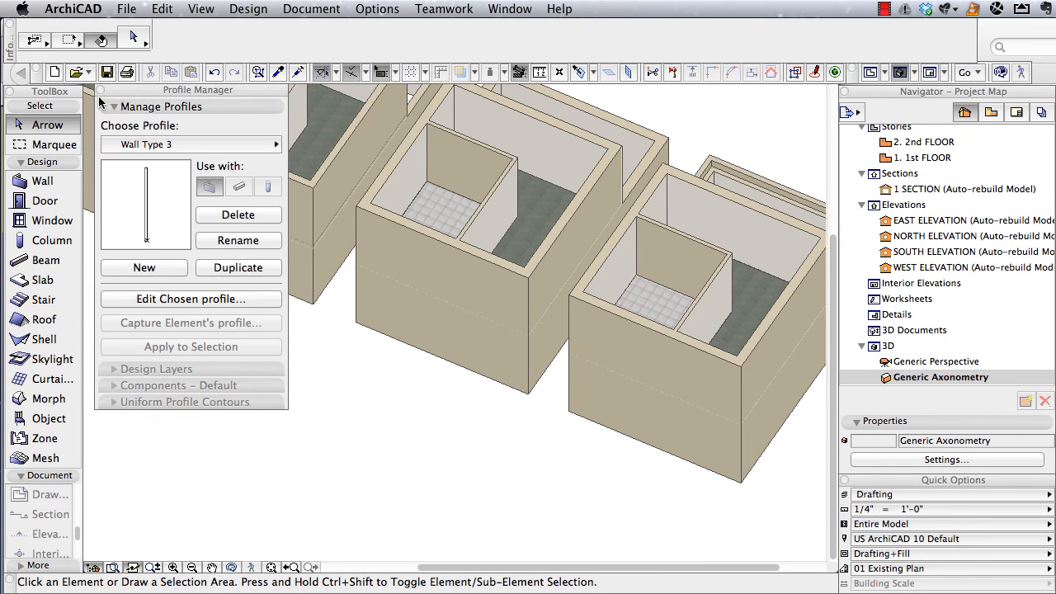
pyautogui.click(100, 90)
# Compare the row of buildings in 3D, checking a second-story exterior wall of Wall Type 2, and clear the selection.
pyautogui.moveTo(160, 187); pyautogui.dragTo(278, 325, button='middle')
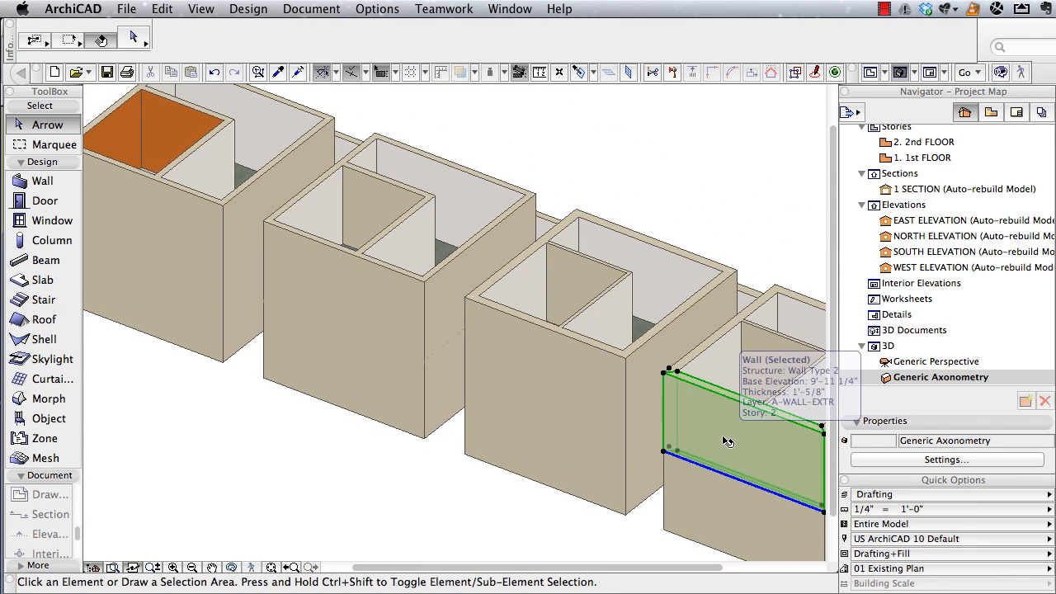
pyautogui.click(727, 441)
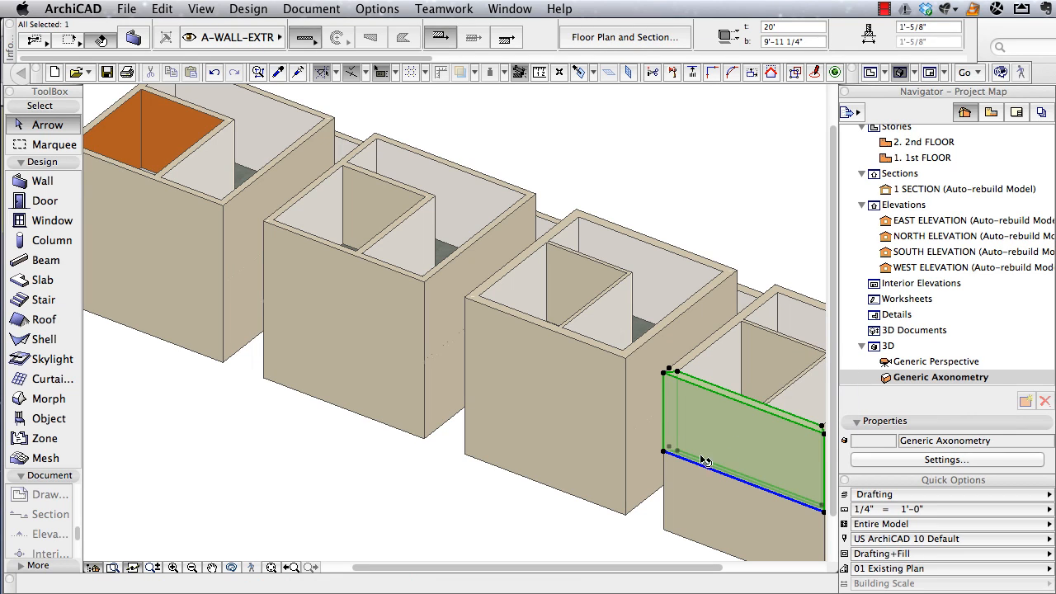
pyautogui.click(458, 517)
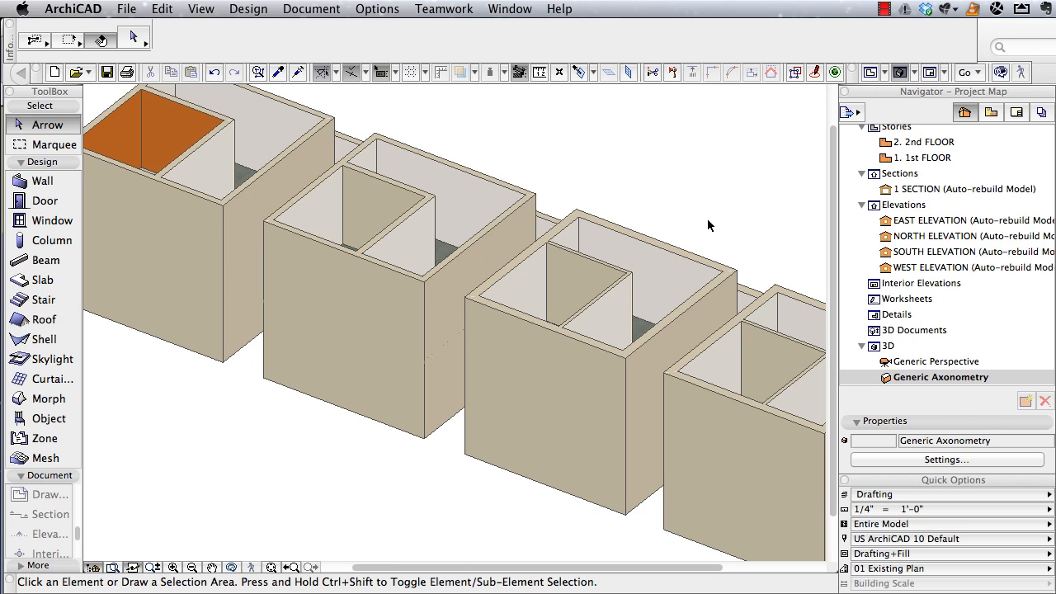
# Open section 1 of the buildings and examine how the exterior wall meets the second-floor structure and subfloor.
pyautogui.click(510, 10)
pyautogui.click(537, 147)
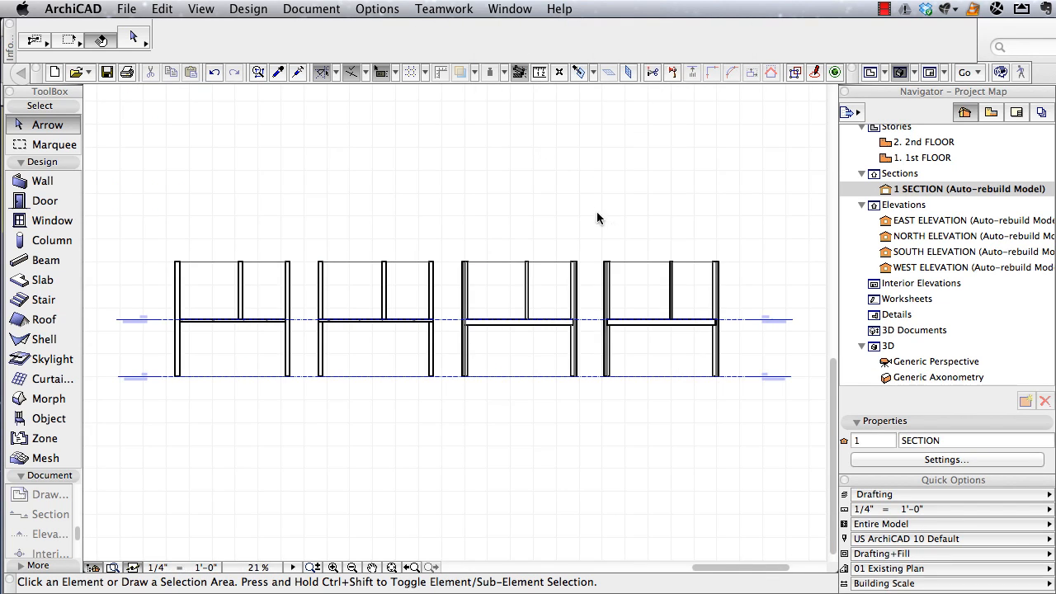
pyautogui.scroll(10, 721, 324)
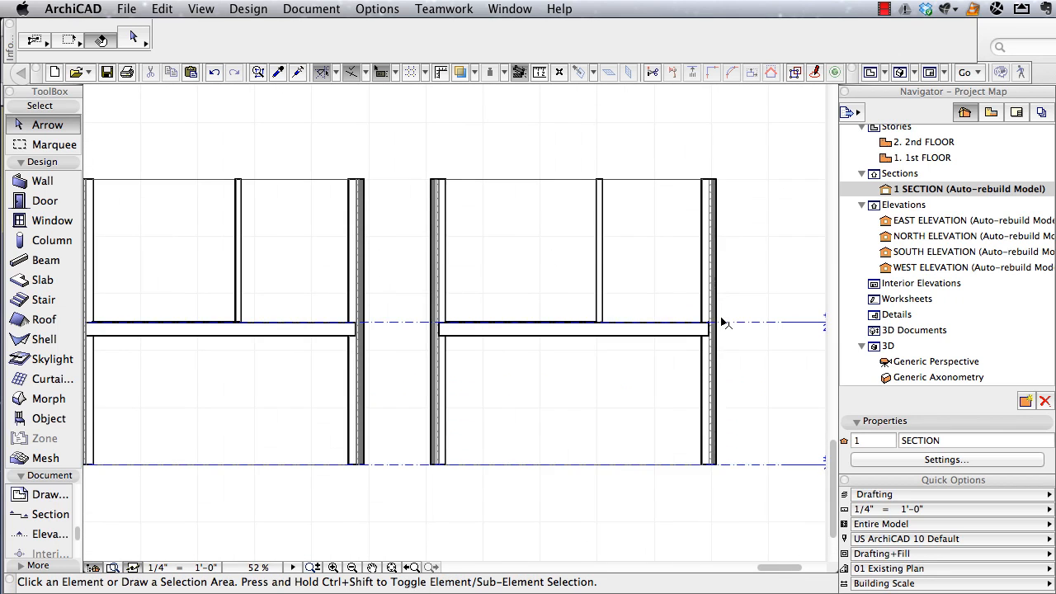
pyautogui.moveTo(262, 367); pyautogui.dragTo(809, 384)
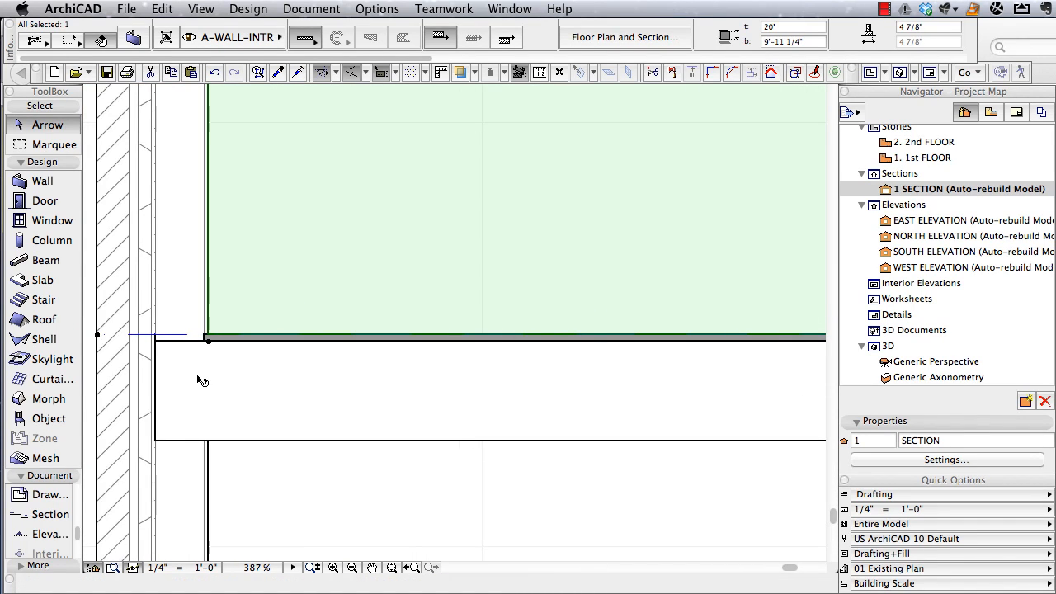